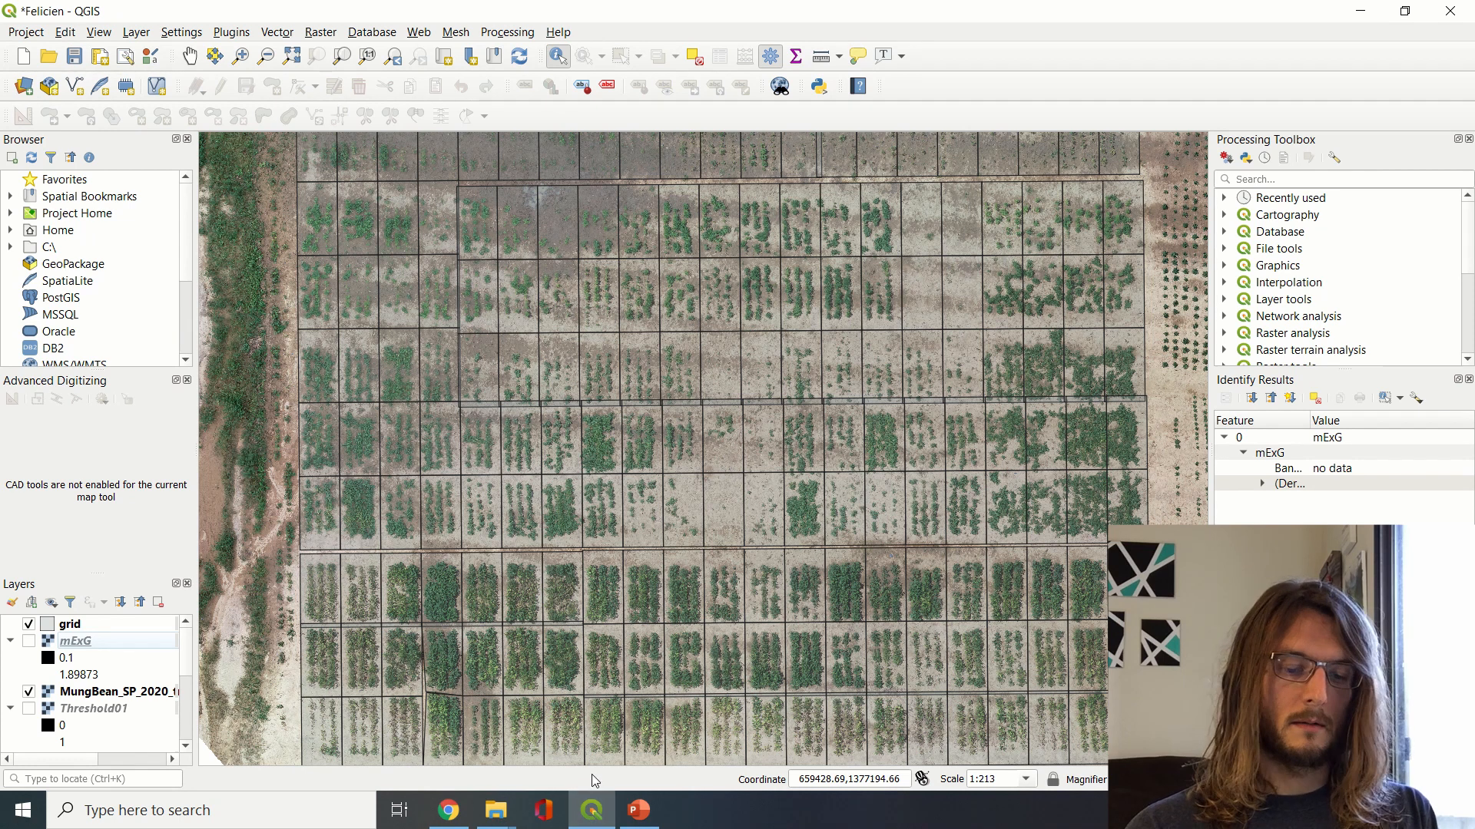
Add the MungBEANSTOL_P2020_2_dsm raster from the mung bean project folder to the QGIS map
key("super+Right")
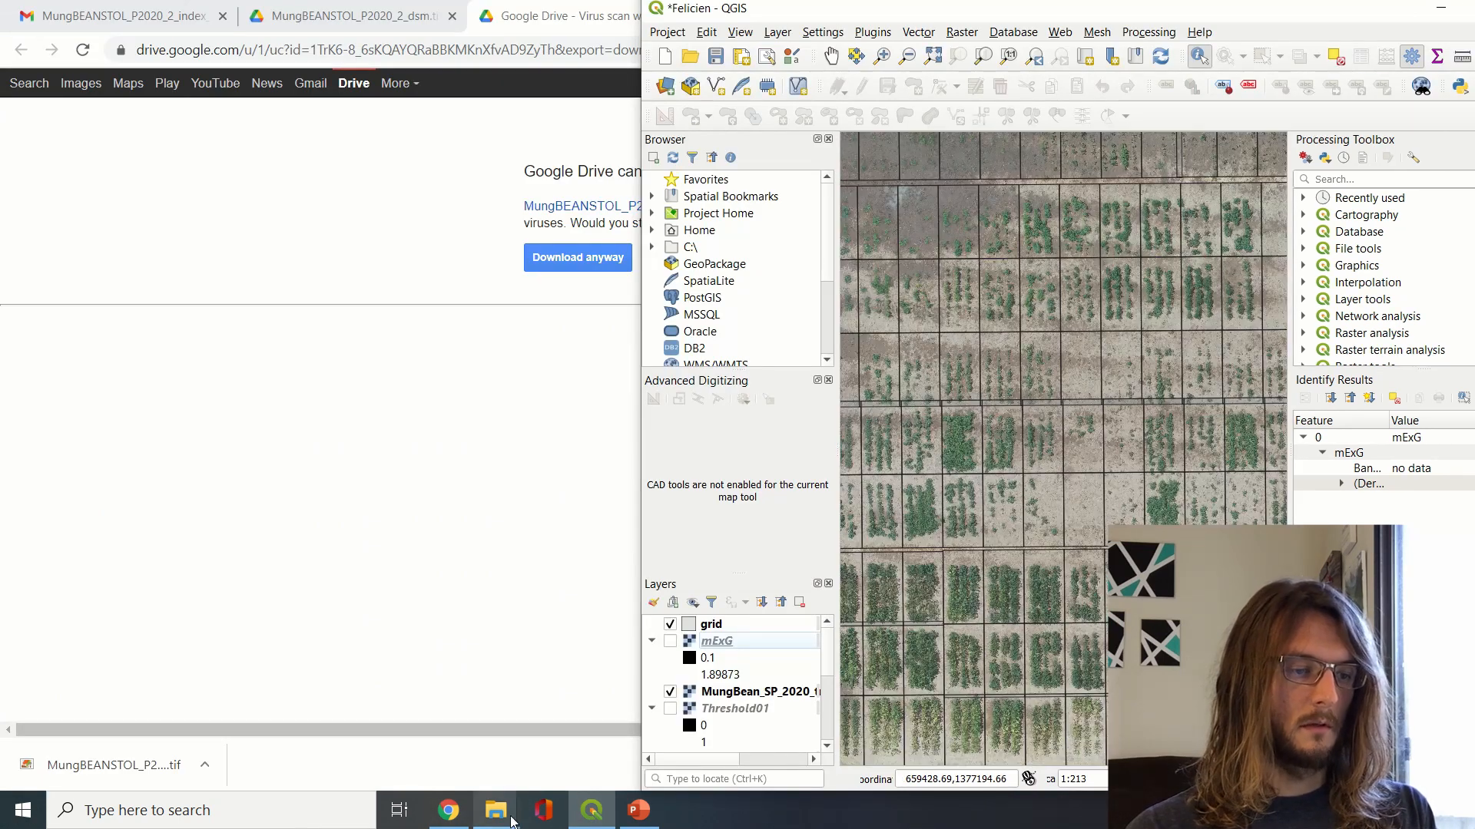
mouse_move(496, 811)
left_click(422, 730)
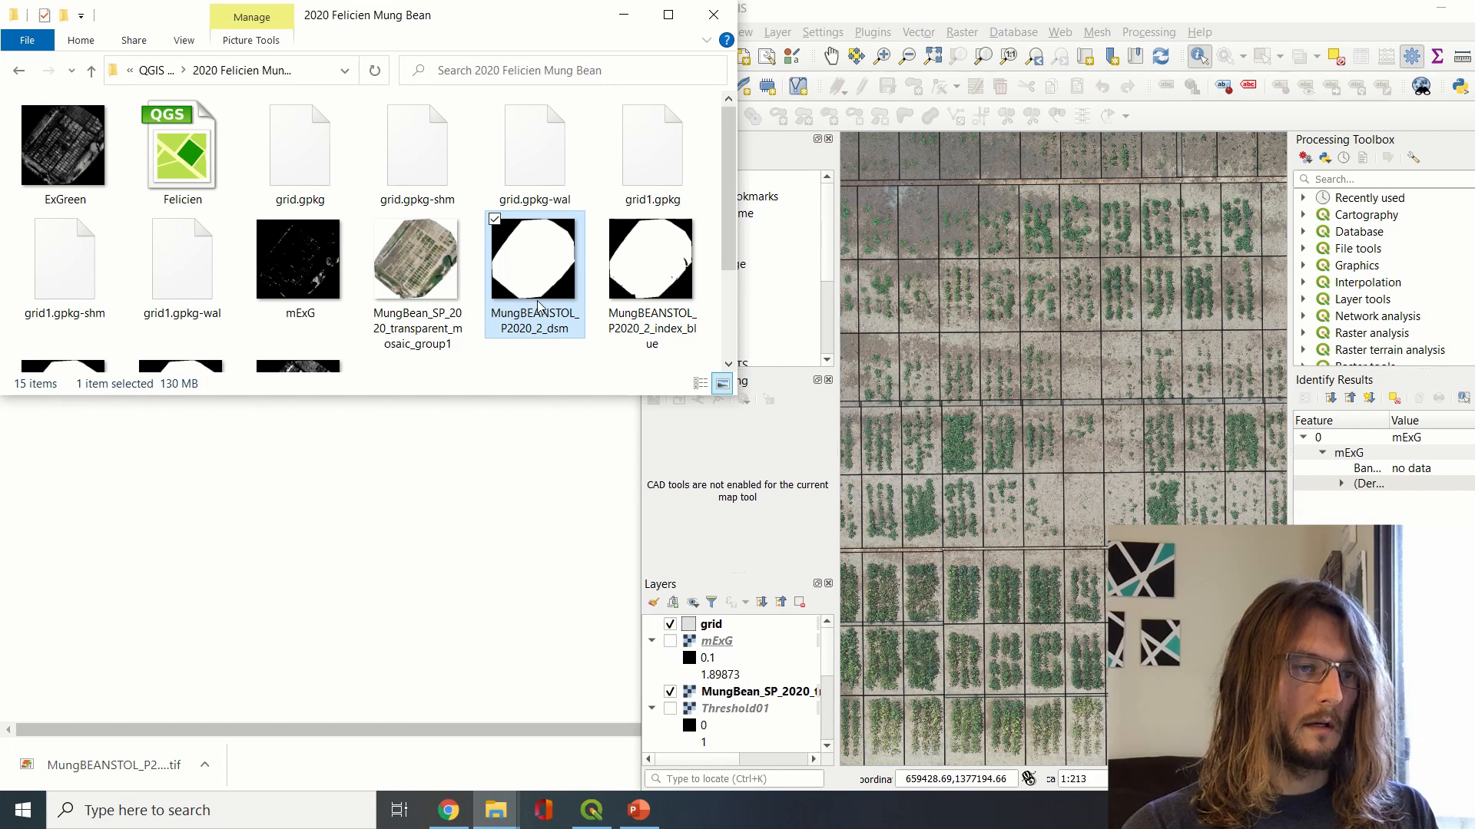
left_click_drag(540, 307, 1011, 544)
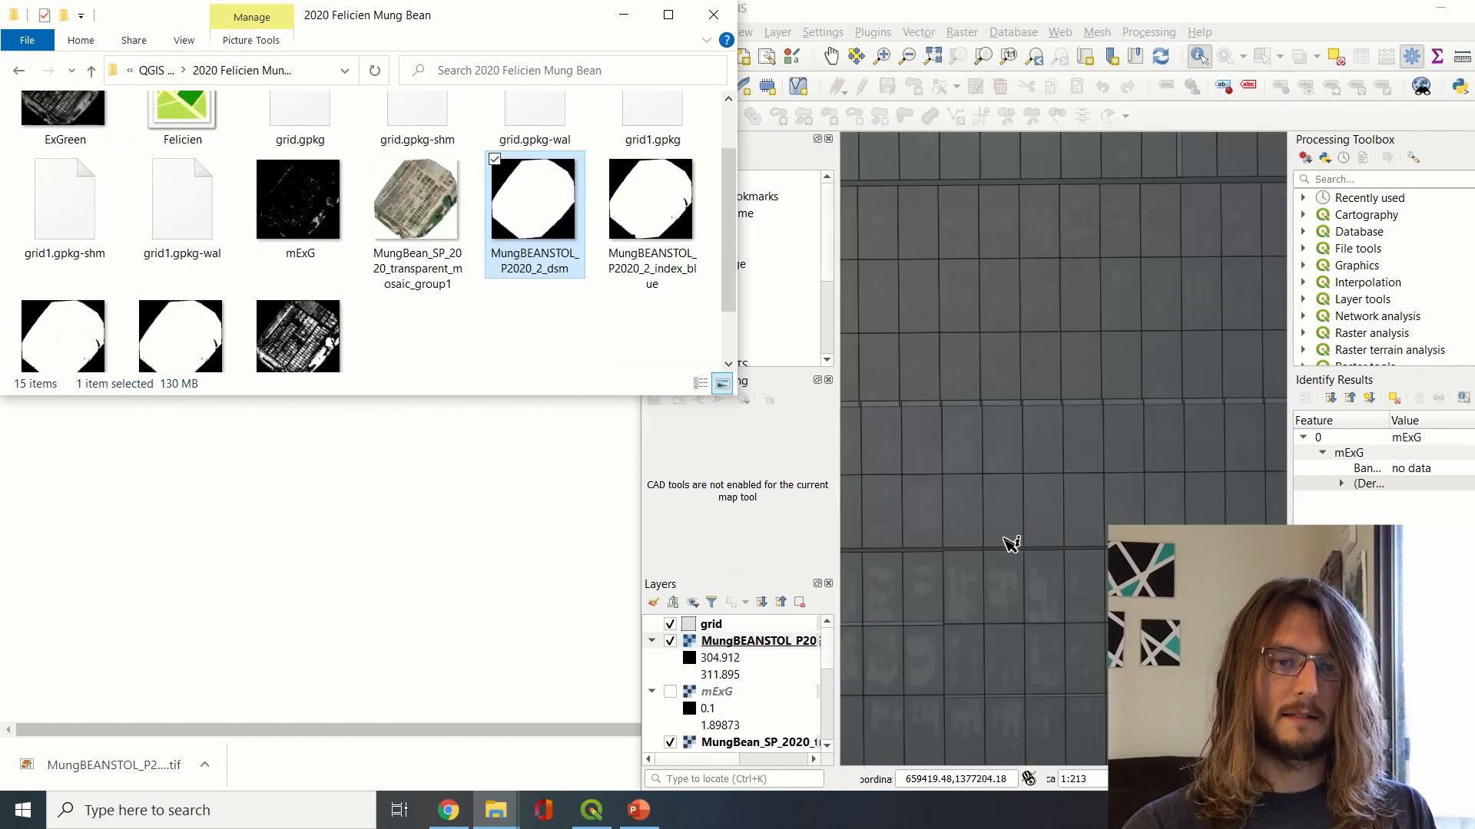
left_click(1347, 16)
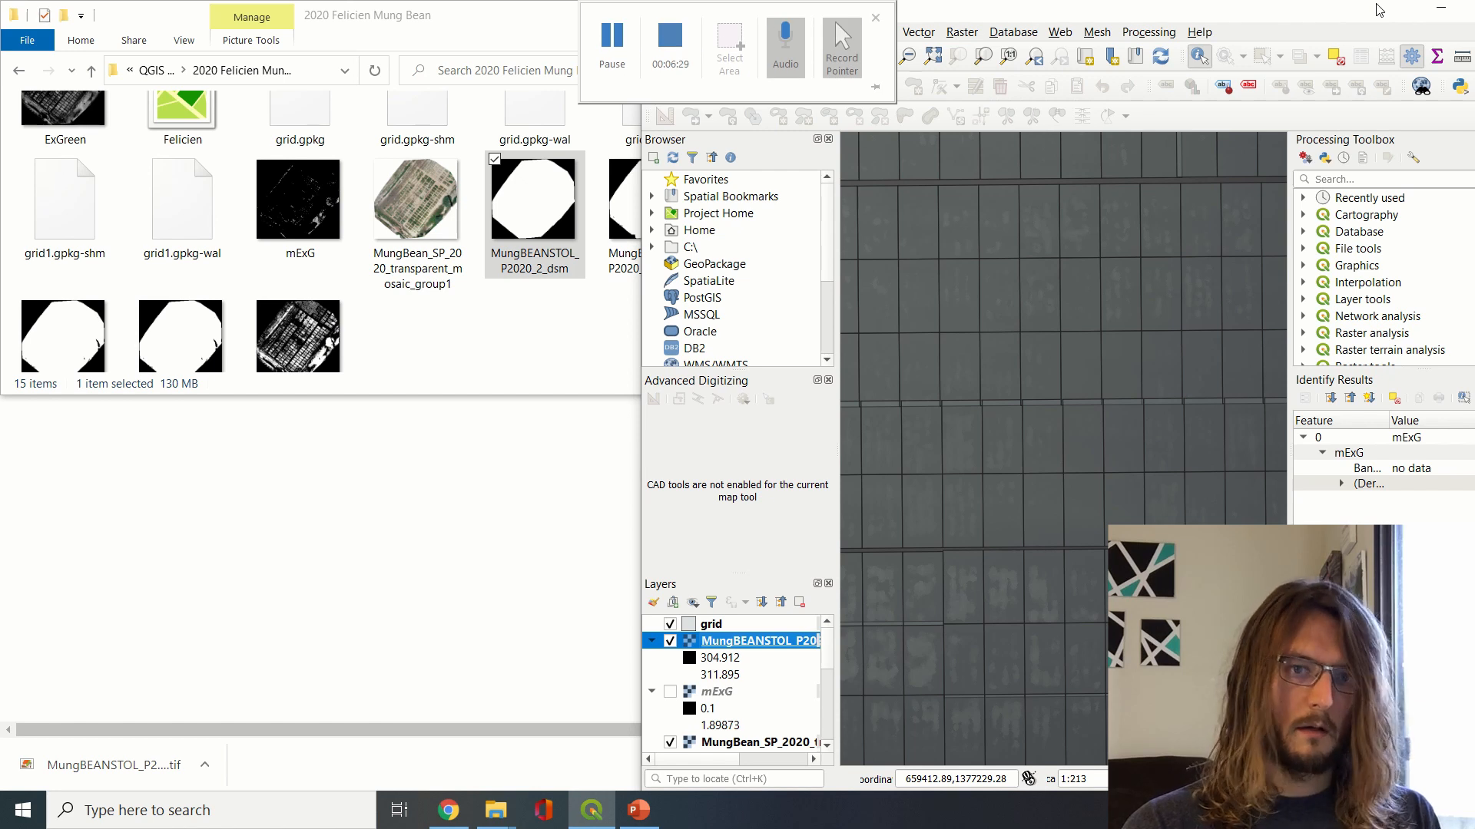
left_click(1468, 15)
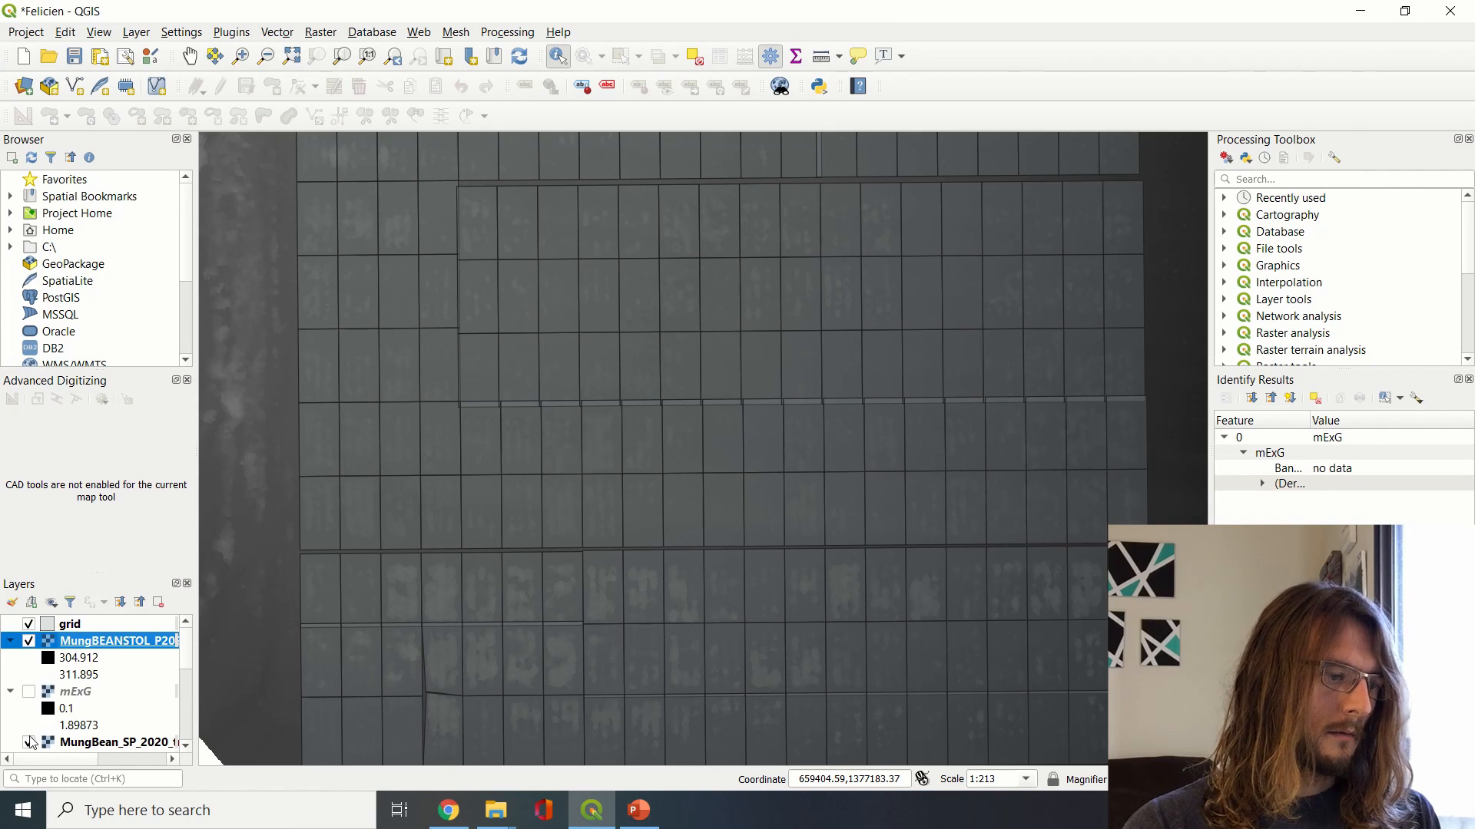
Hide the MungBean_SP_2020 mosaic and grid layers, leaving the surface model displayed, and examine its plots
left_click(30, 742)
scroll(29, 722, "down", 2)
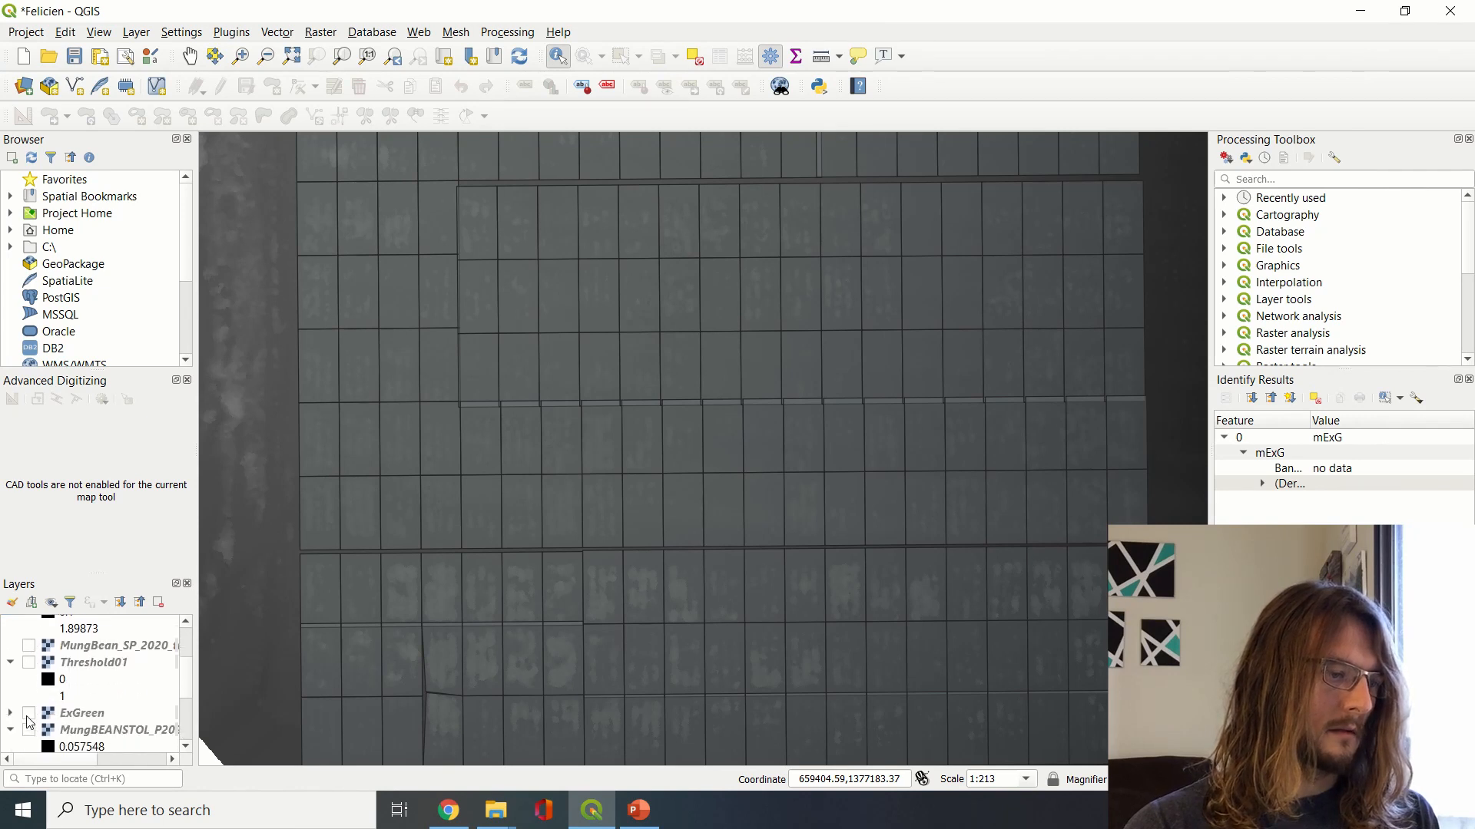
scroll(28, 722, "up", 2)
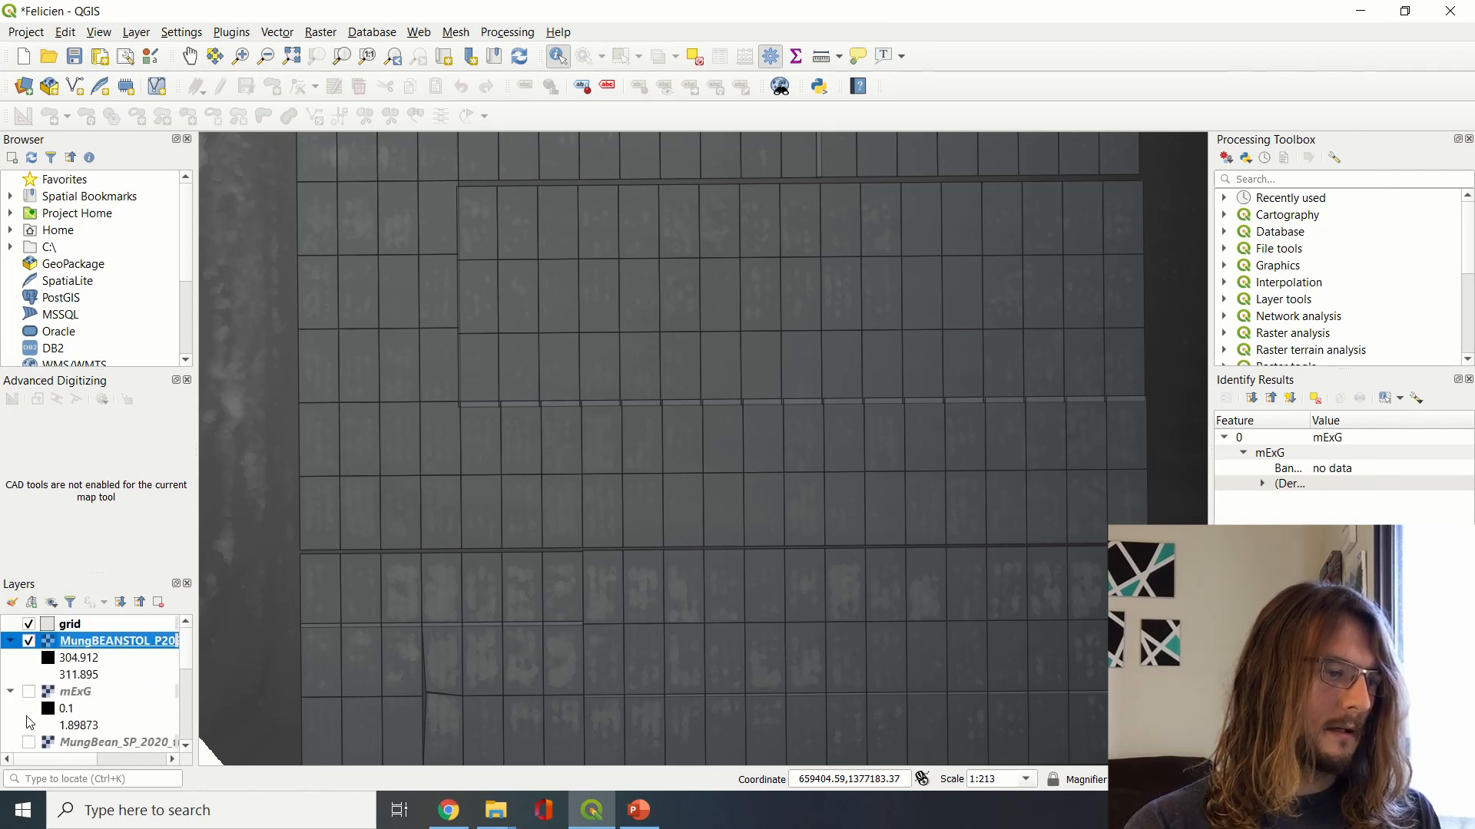
scroll(74, 688, "down", 1)
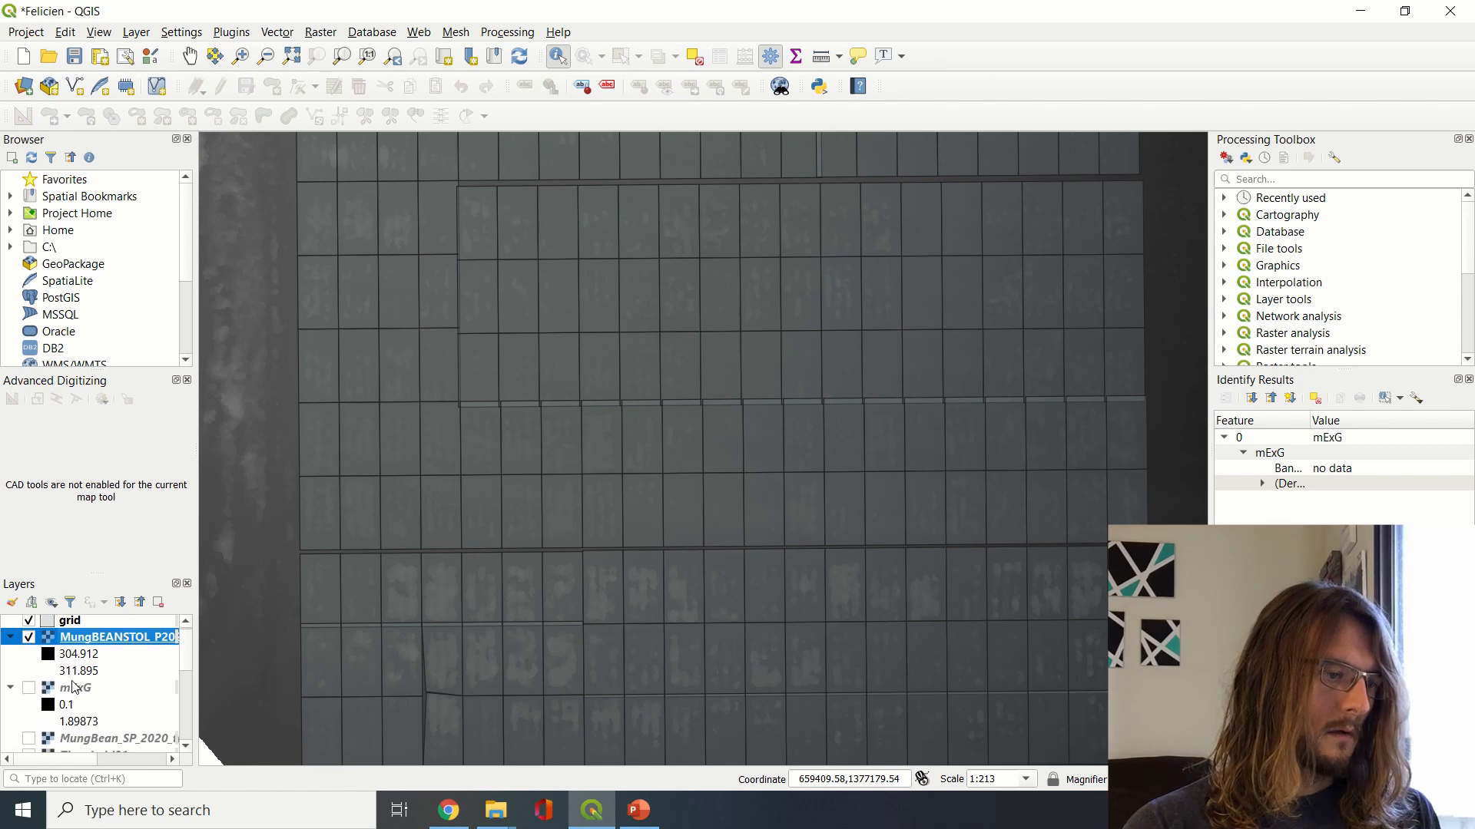
scroll(75, 687, "down", 1)
scroll(665, 518, "down", 2)
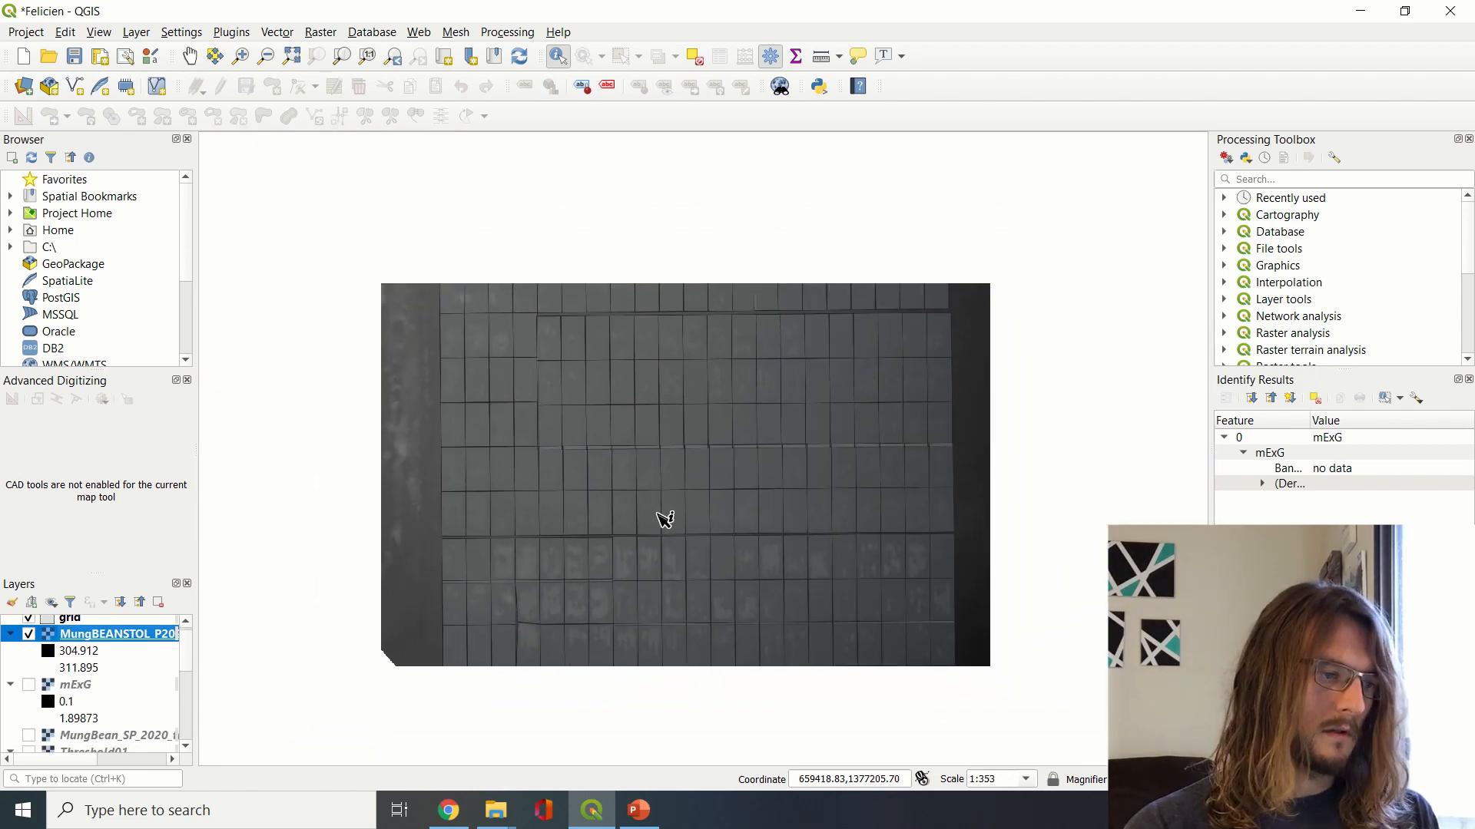
left_click(29, 619)
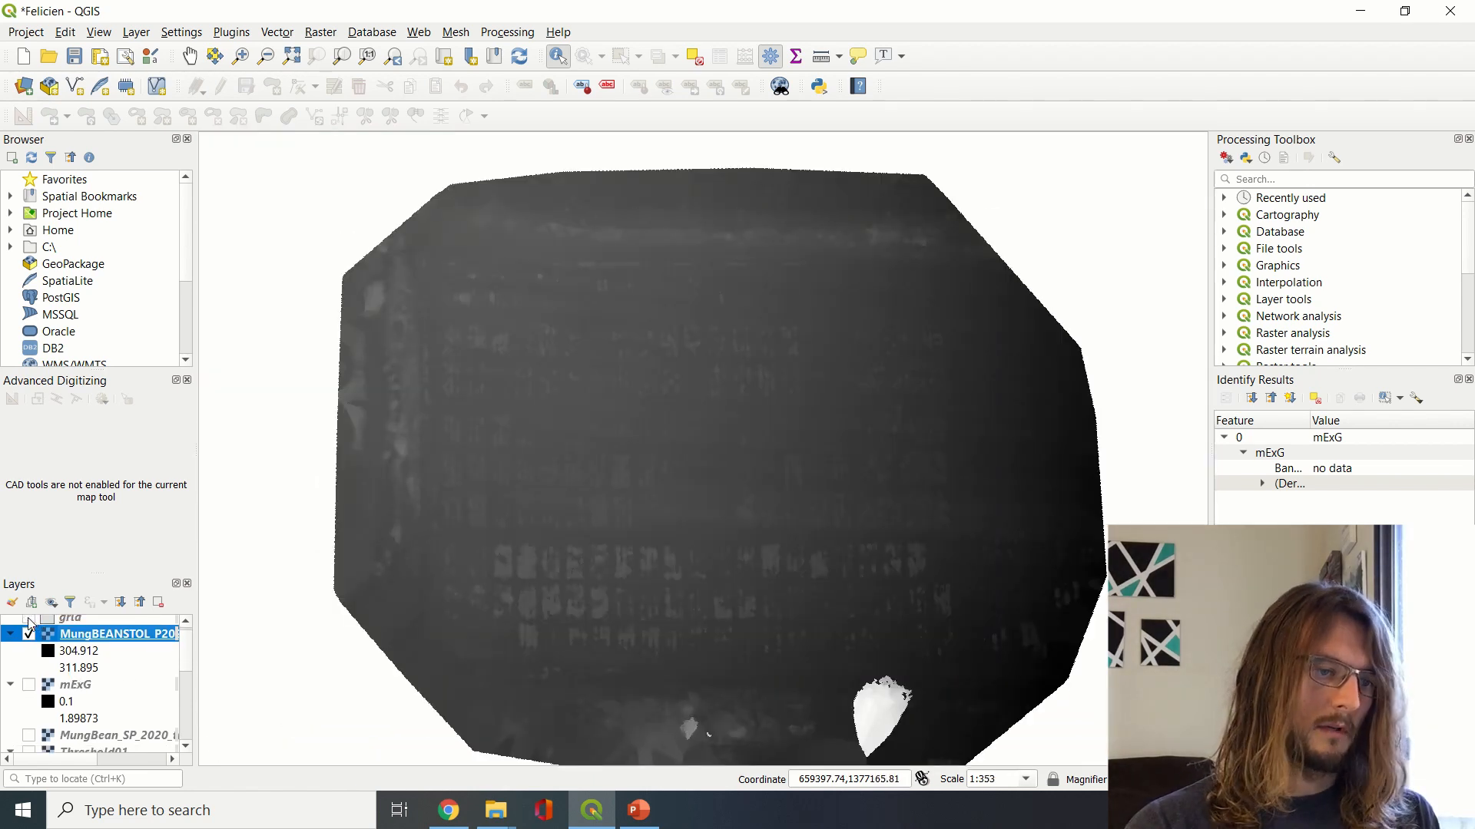
scroll(535, 605, "up", 3)
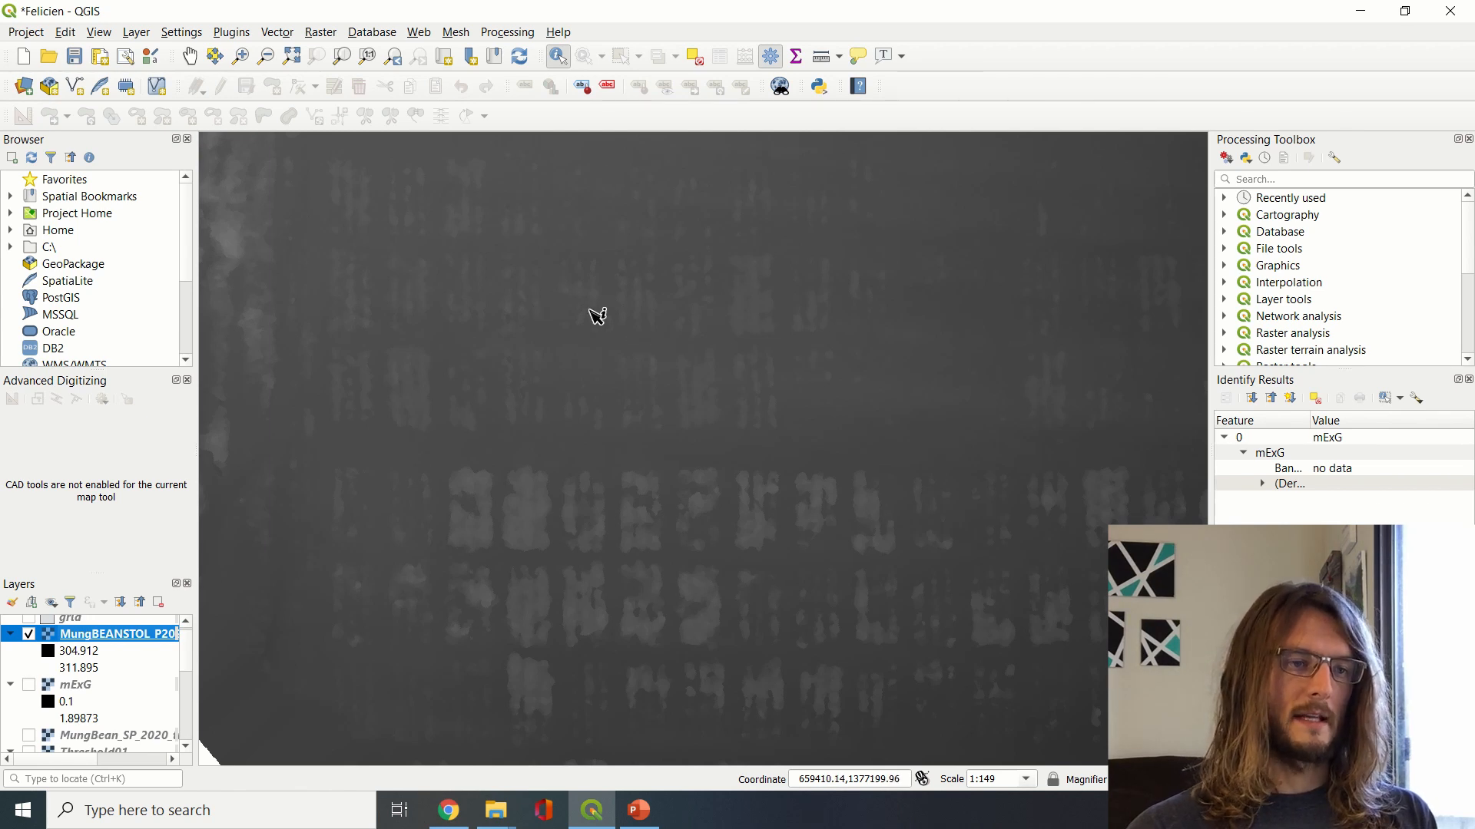
scroll(597, 316, "up", 2)
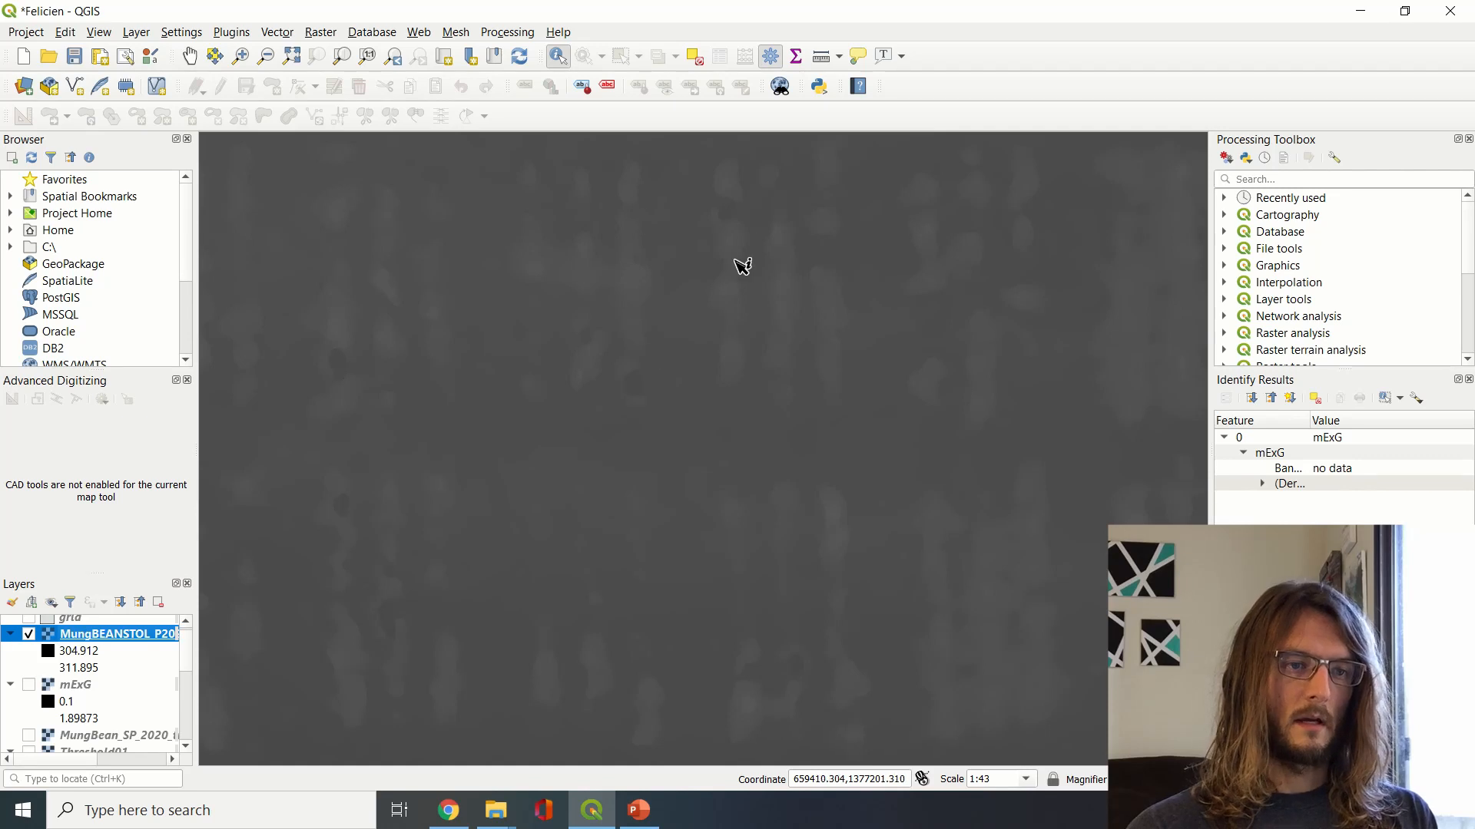
scroll(794, 322, "down", 3)
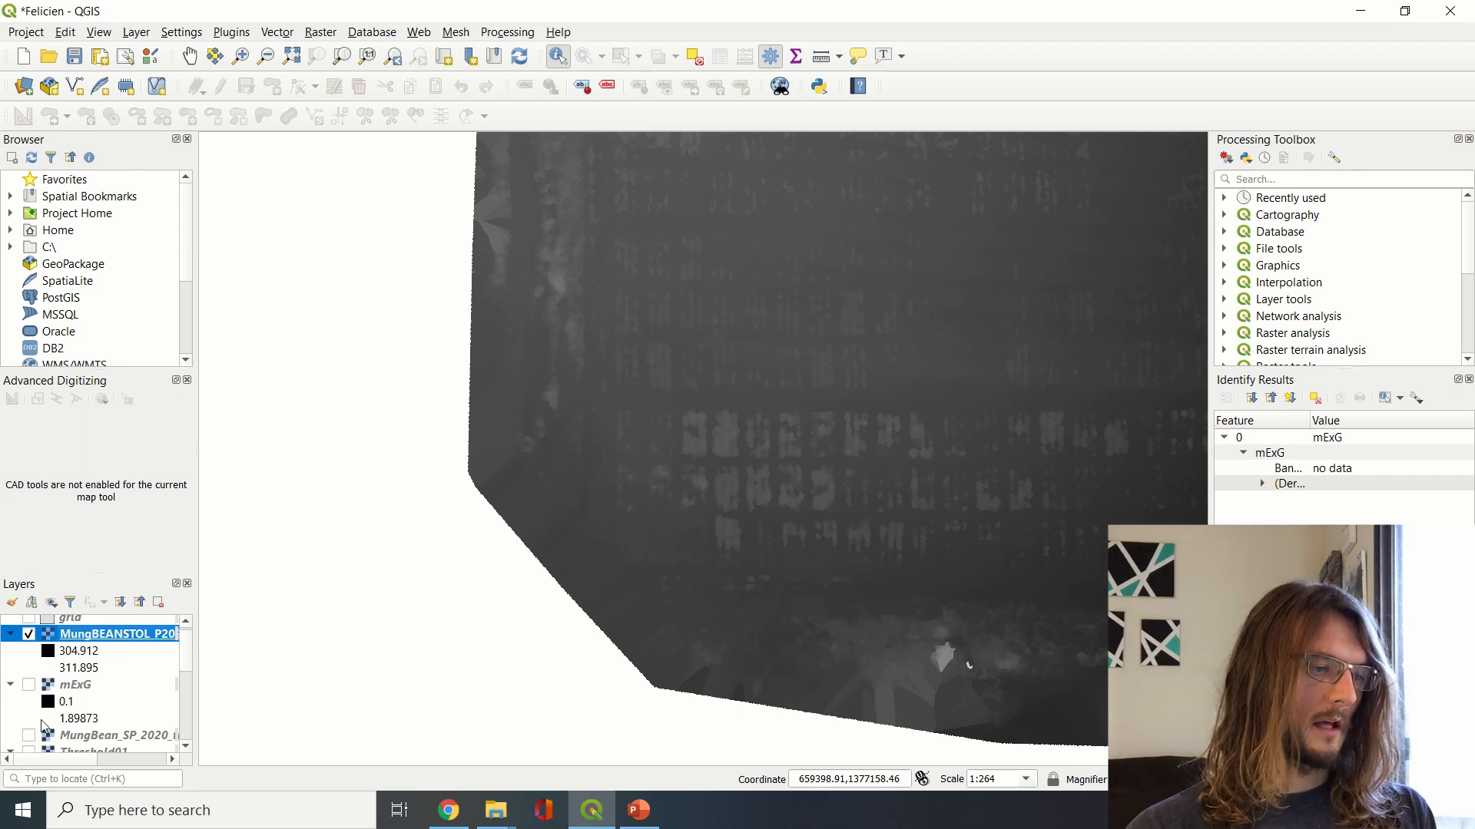
Show the Threshold01 layer and hide the MungBEANSTOL_P2020_2_dsm layer above it
scroll(44, 724, "down", 1)
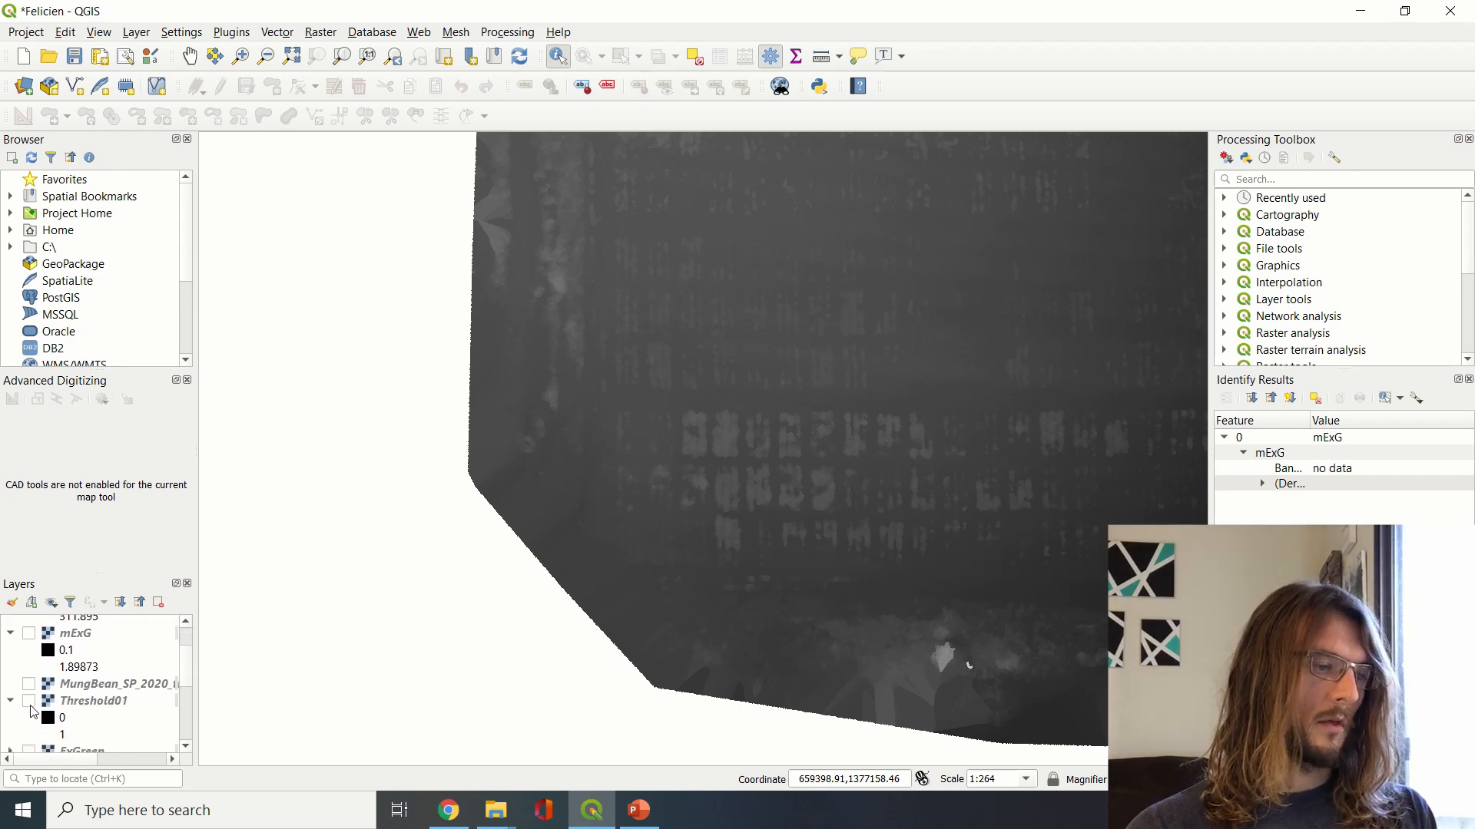
left_click(31, 705)
scroll(36, 662, "up", 2)
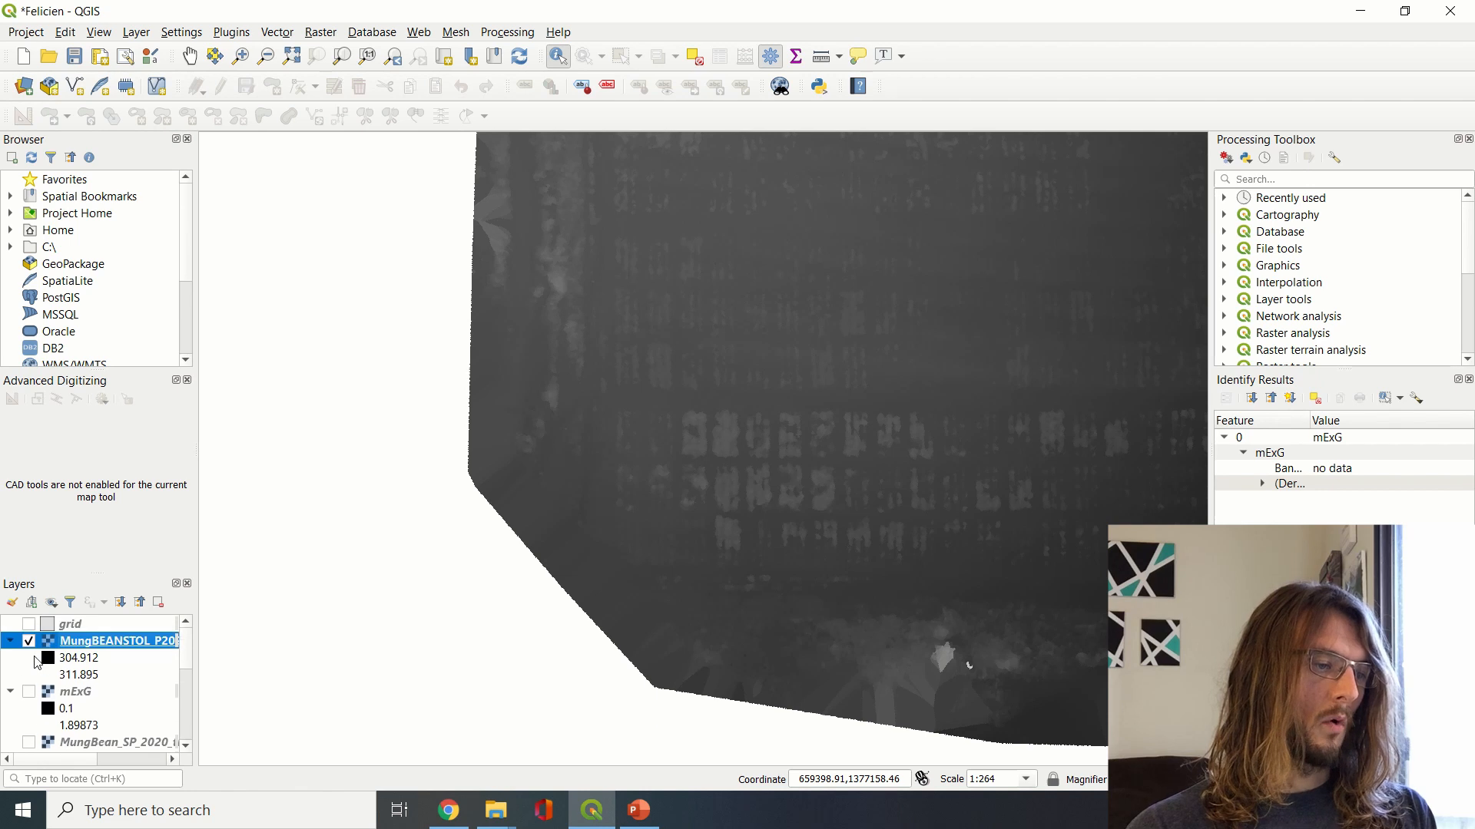
left_click(30, 642)
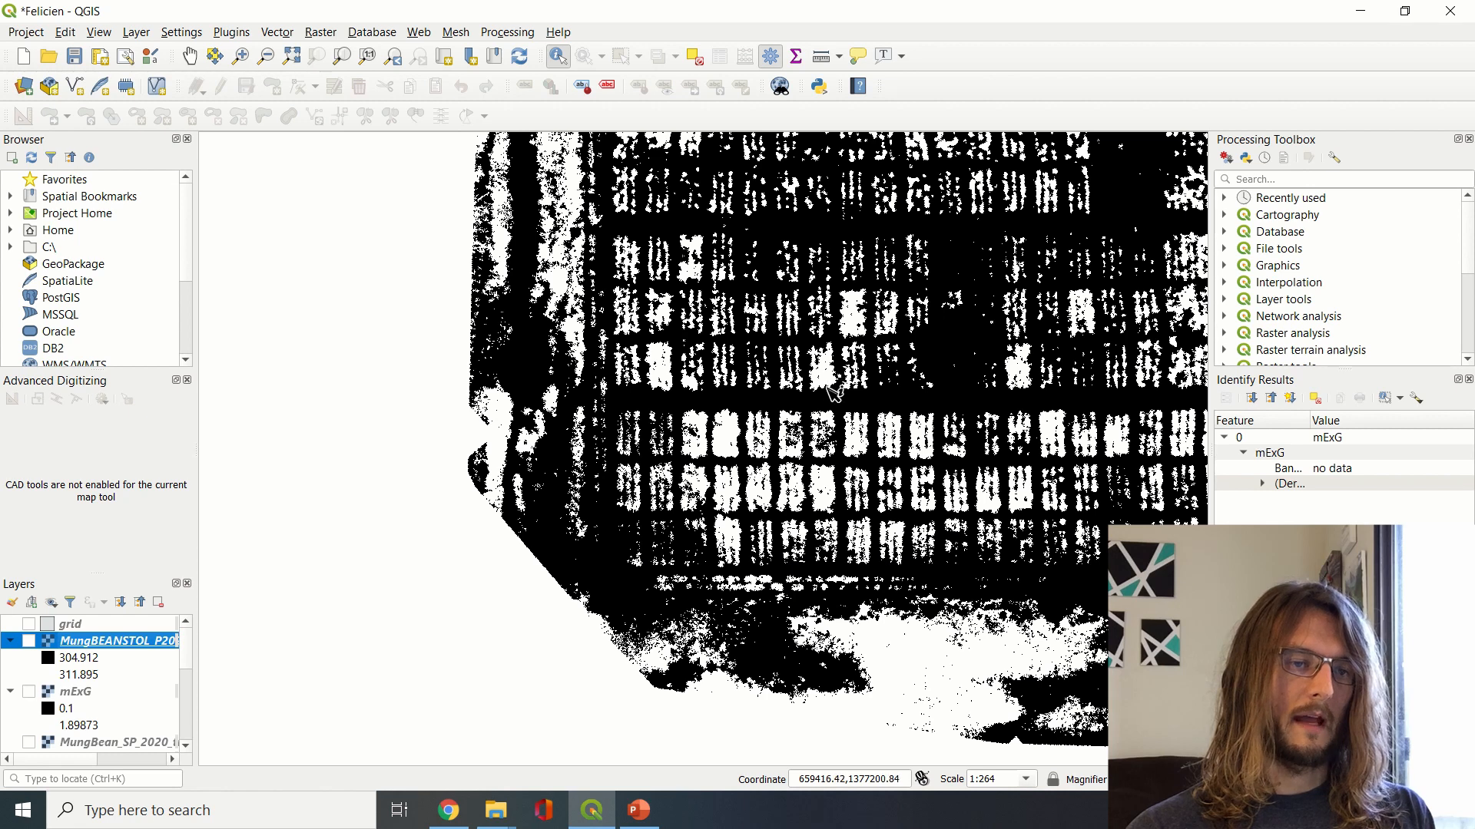
Start a Raster Calculator computation with the output file named cDSM in the project folder
left_click(321, 33)
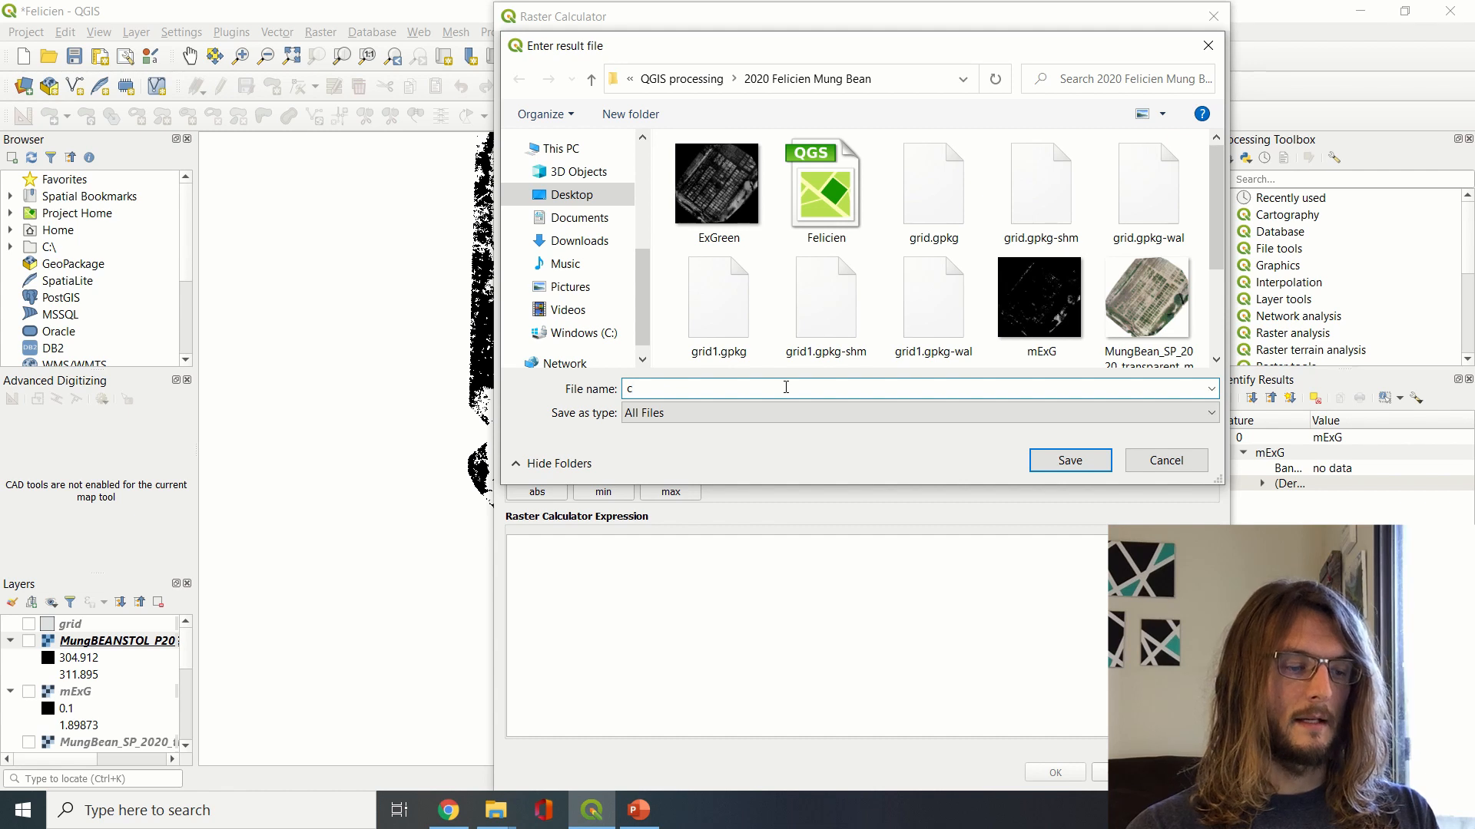
type("DSM")
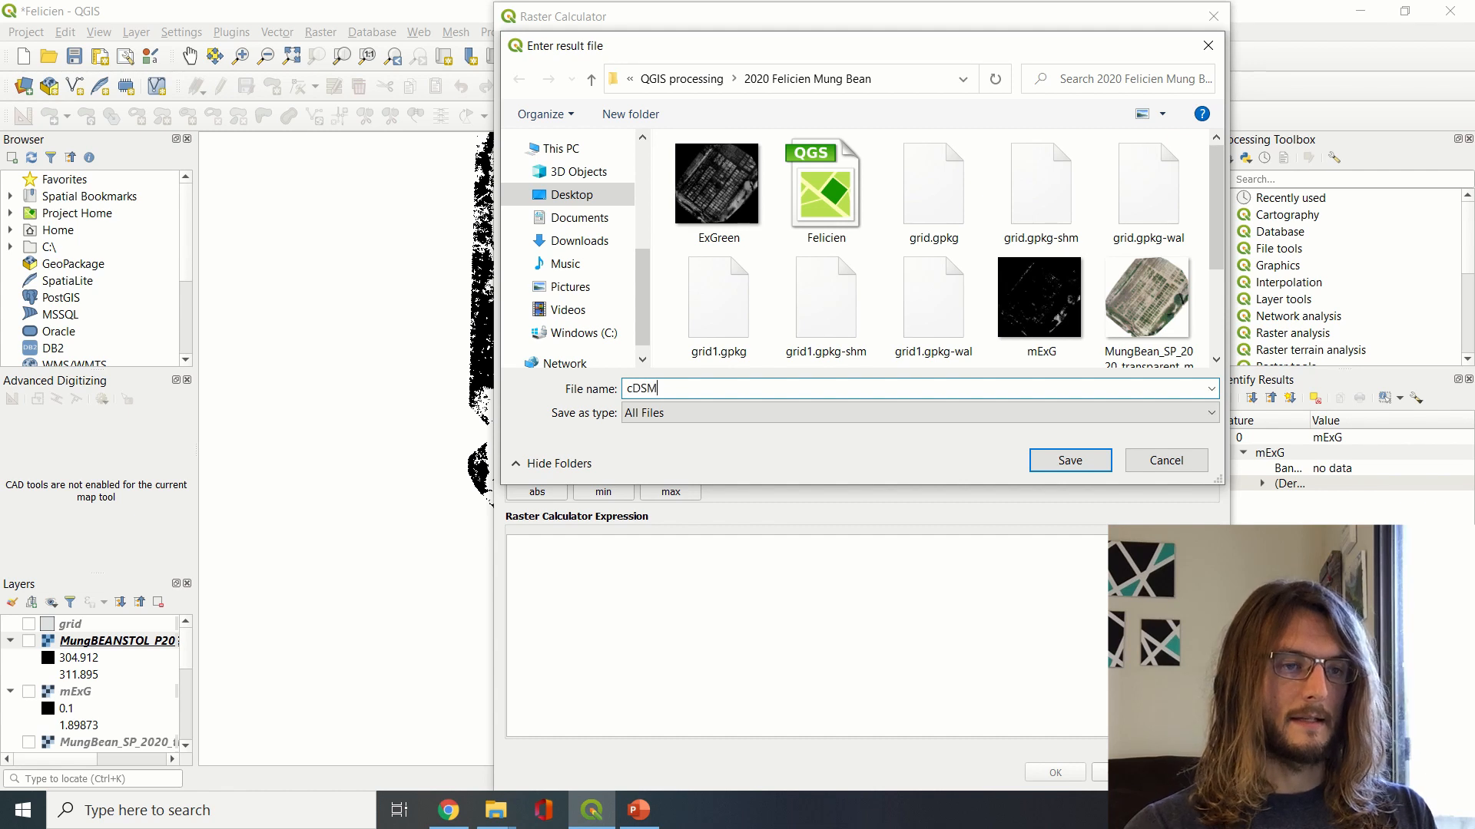
left_click(1058, 464)
Calculate the raster with the expression "MungBEANSTOL_P2020_2_dsm@1"/"Threshold01@1"
left_click(695, 567)
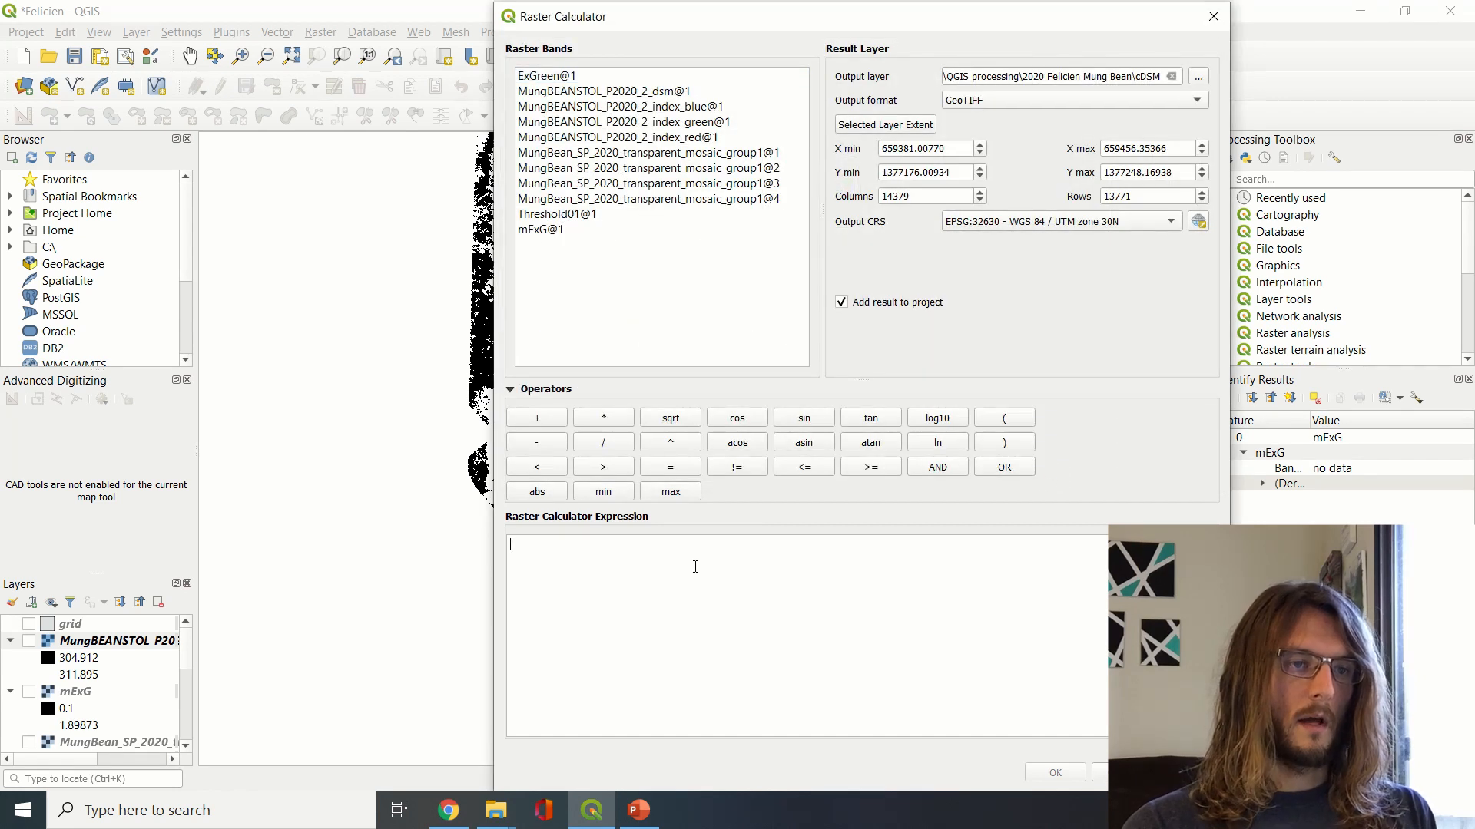
double_click(672, 93)
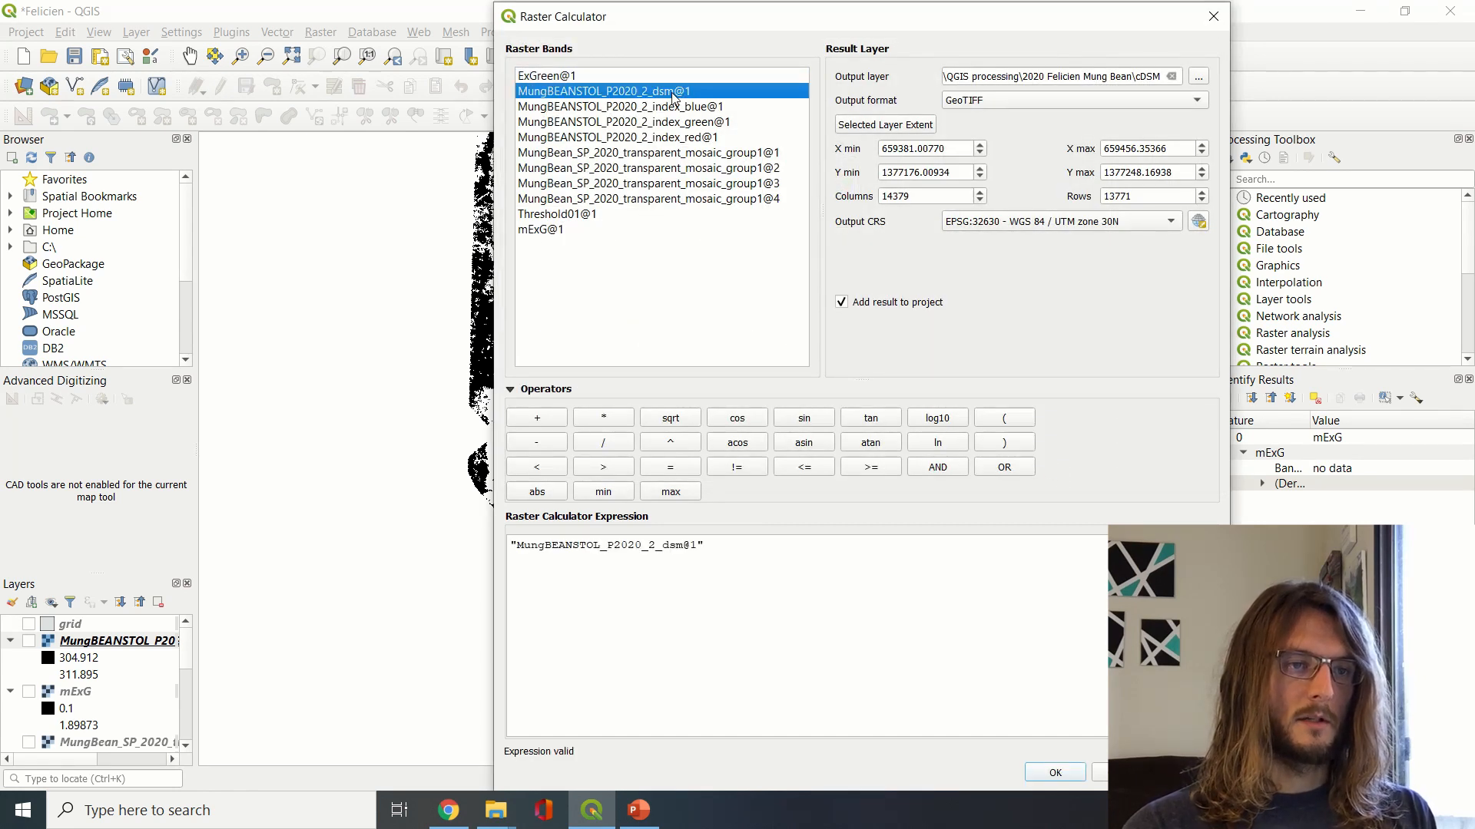
left_click(761, 554)
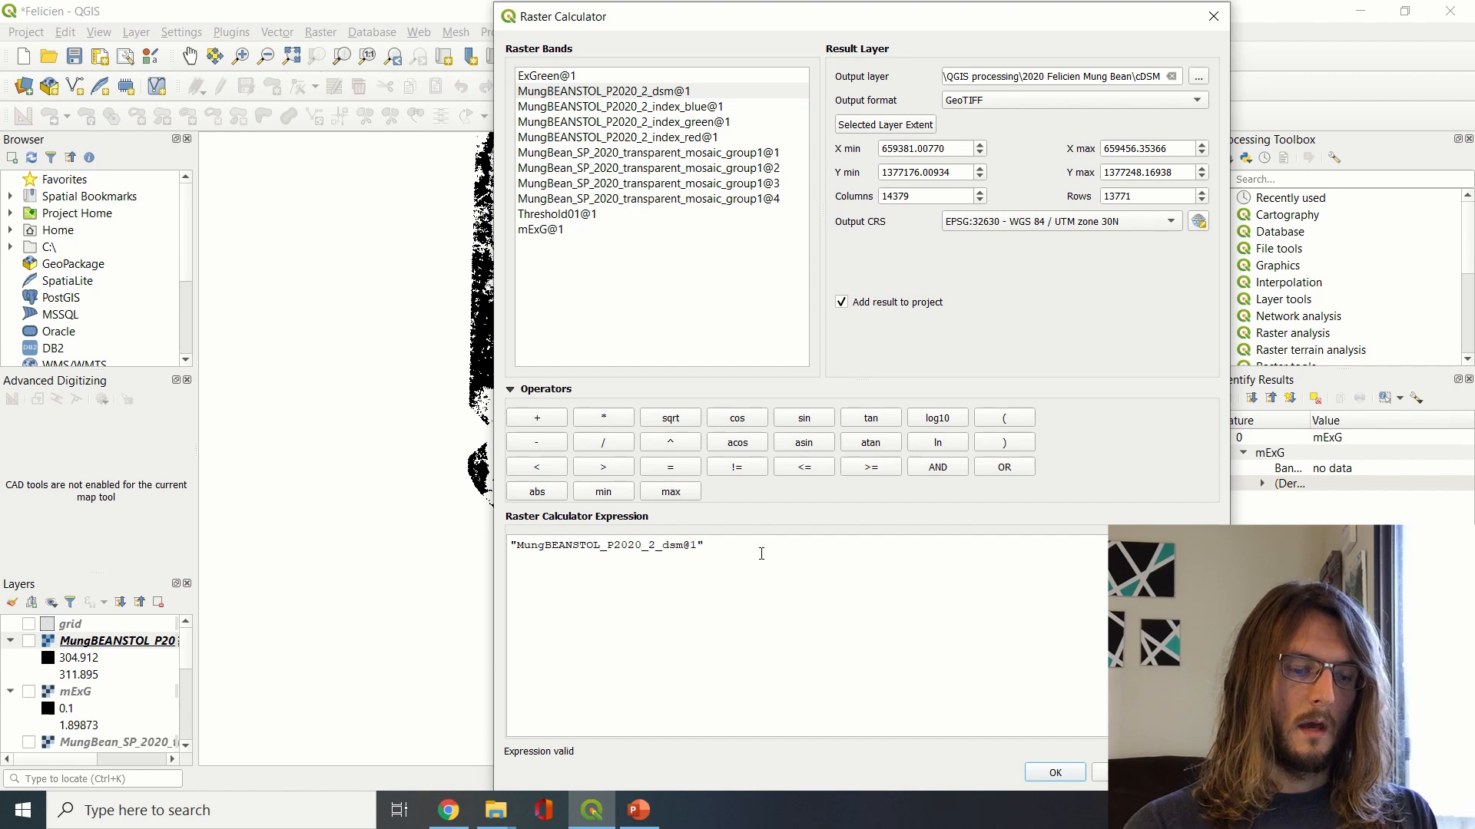
type("/")
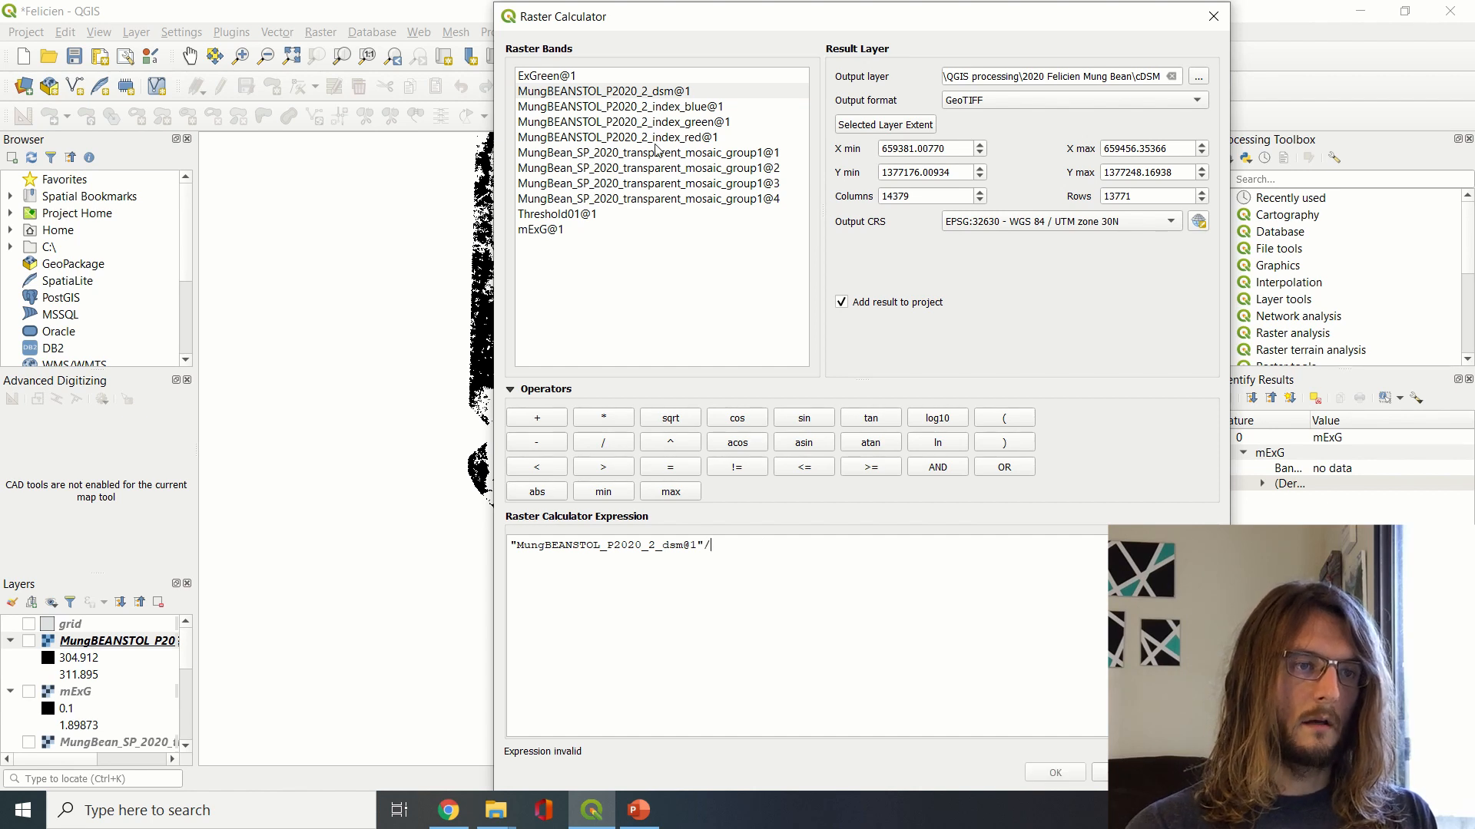
double_click(588, 215)
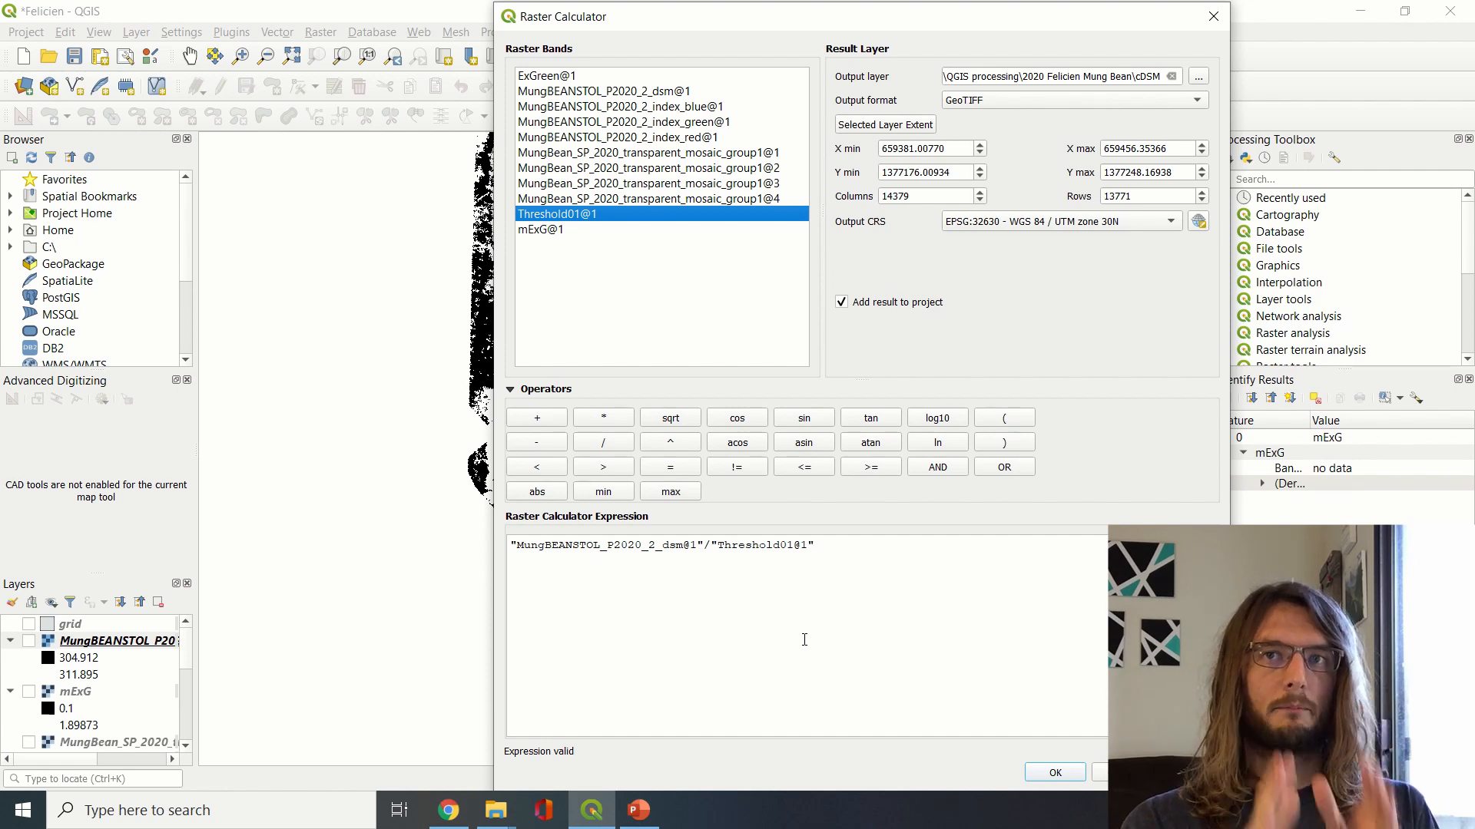
left_click(1070, 776)
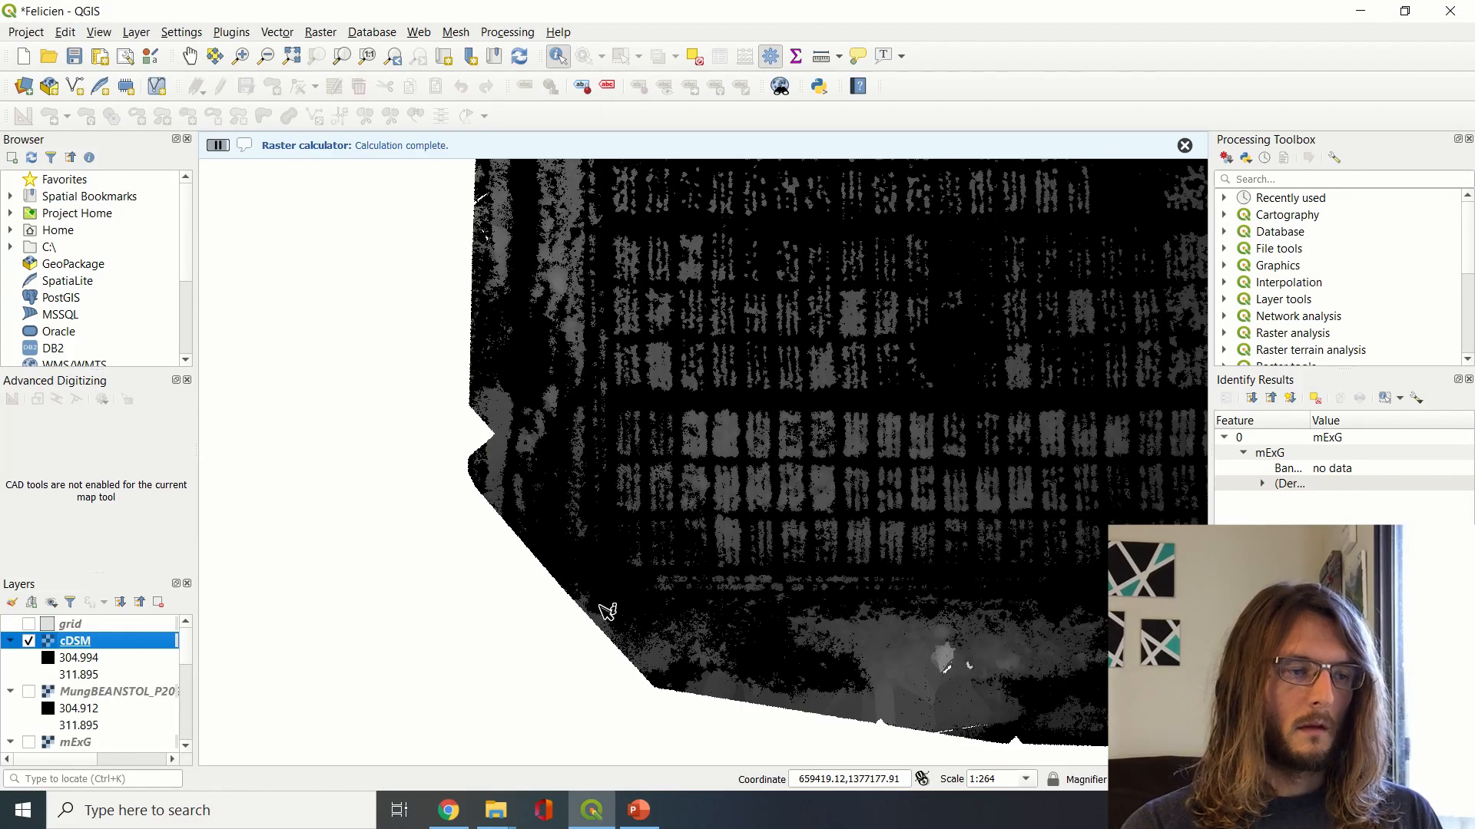
Hide the Threshold01 layer beneath the cDSM raster
scroll(751, 494, "up", 1)
scroll(751, 494, "down", 2)
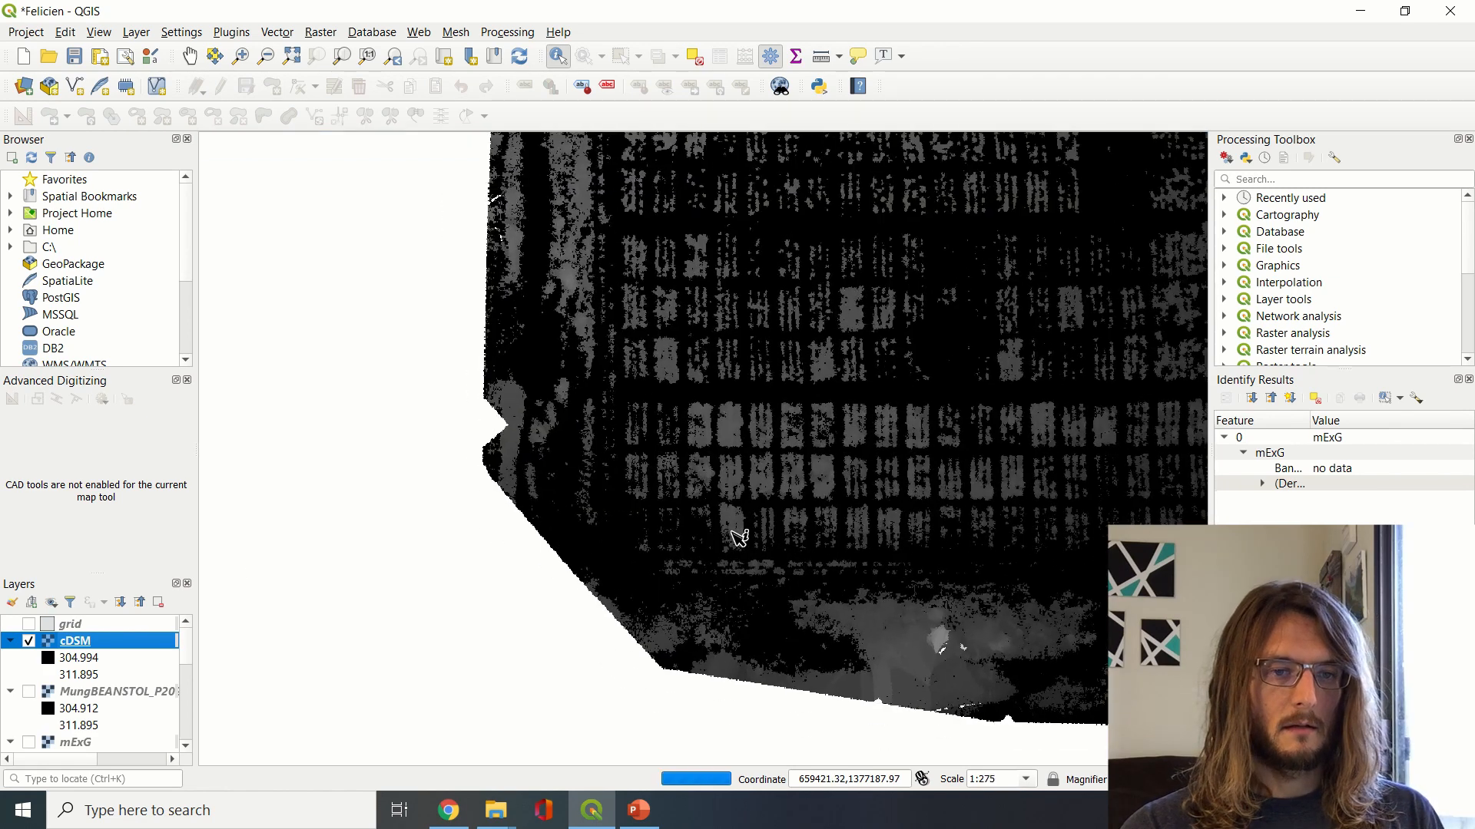
scroll(740, 536, "down", 2)
scroll(971, 308, "up", 2)
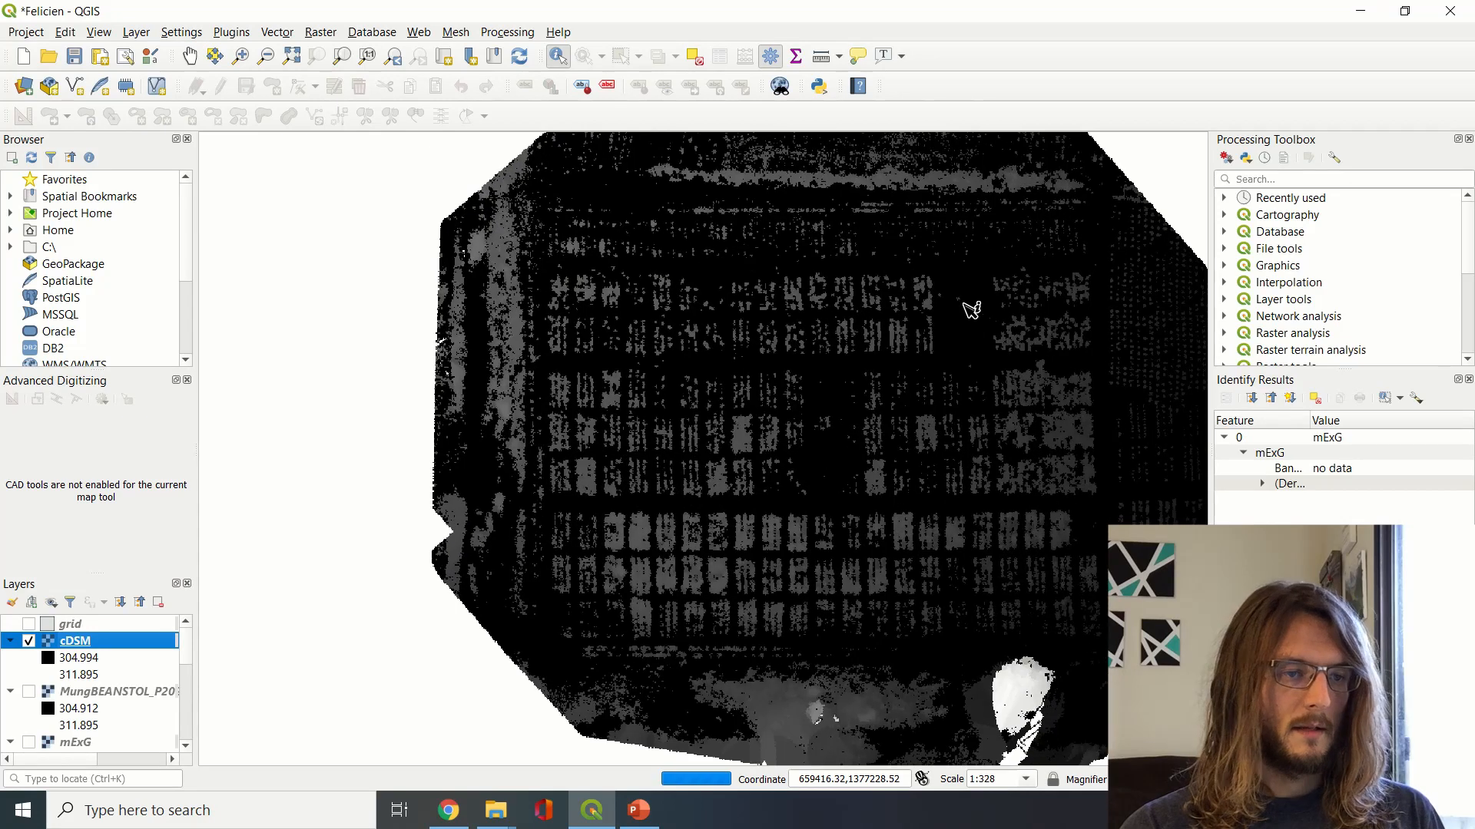
scroll(33, 709, "down", 3)
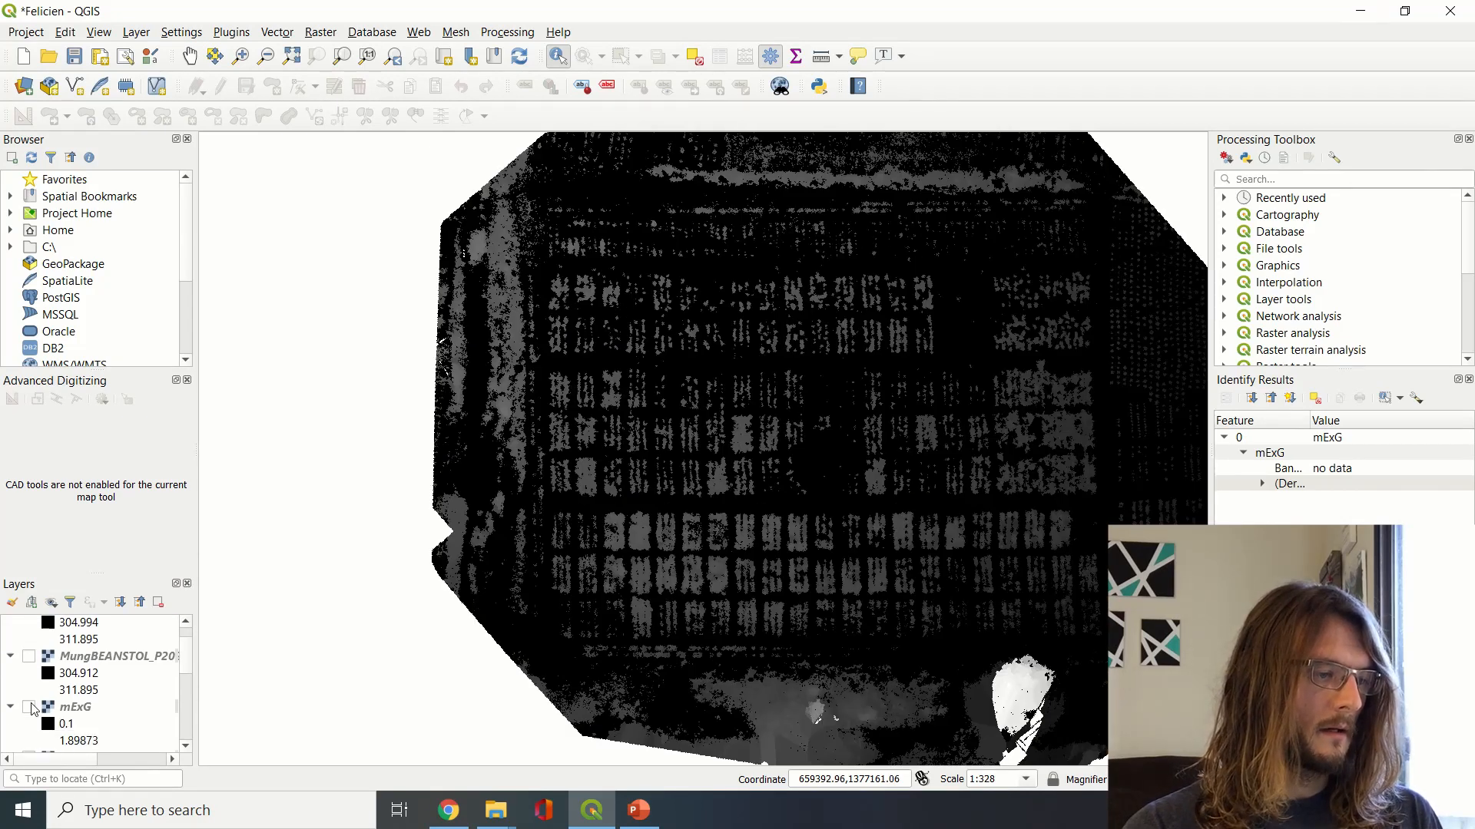
left_click(29, 702)
left_click(30, 702)
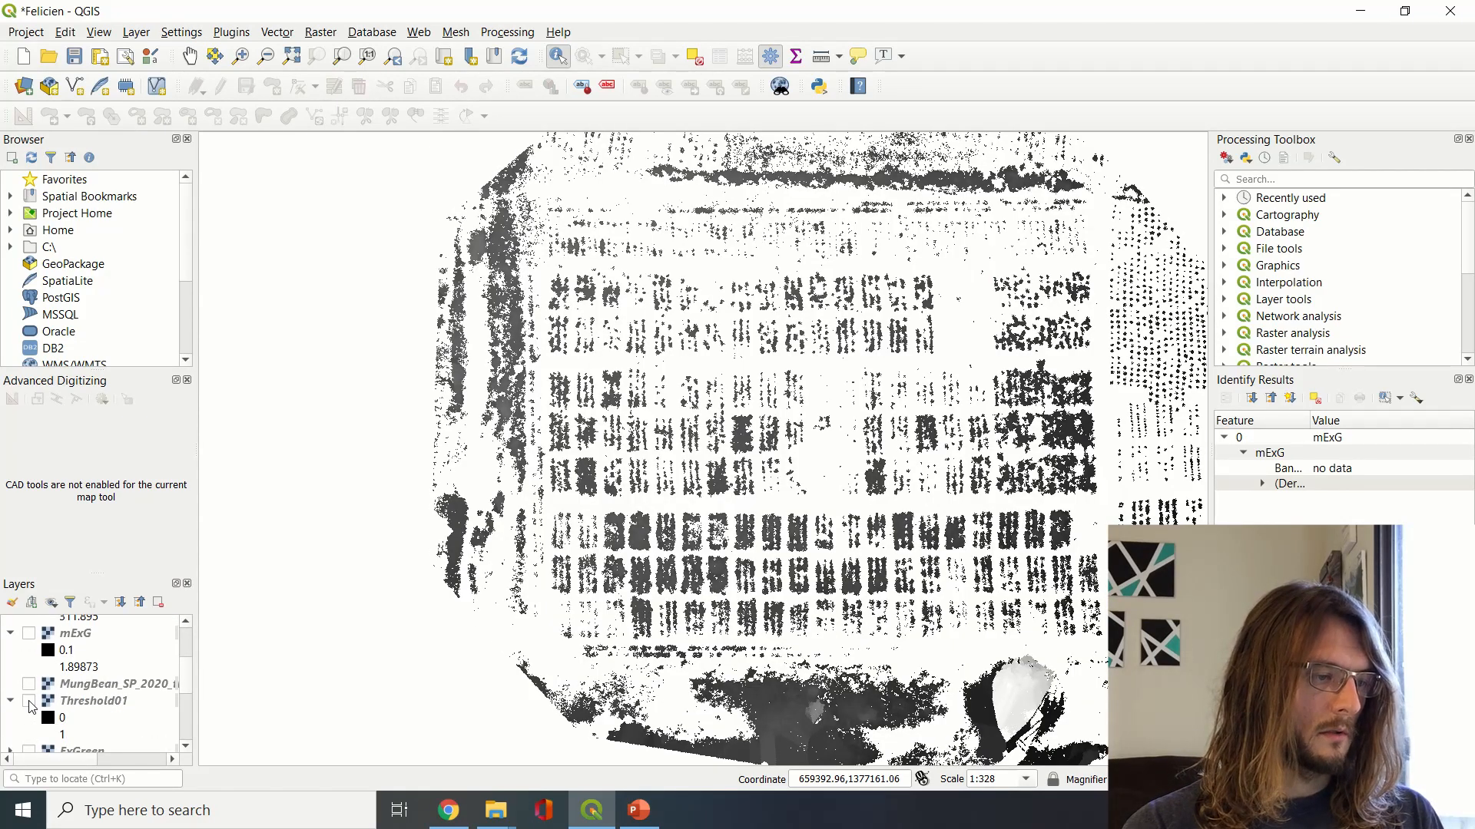
Show the MungBean_SP_2020_transparent_mosaic_group1 layer beneath the cDSM raster
scroll(31, 734, "up", 1)
scroll(30, 735, "up", 2)
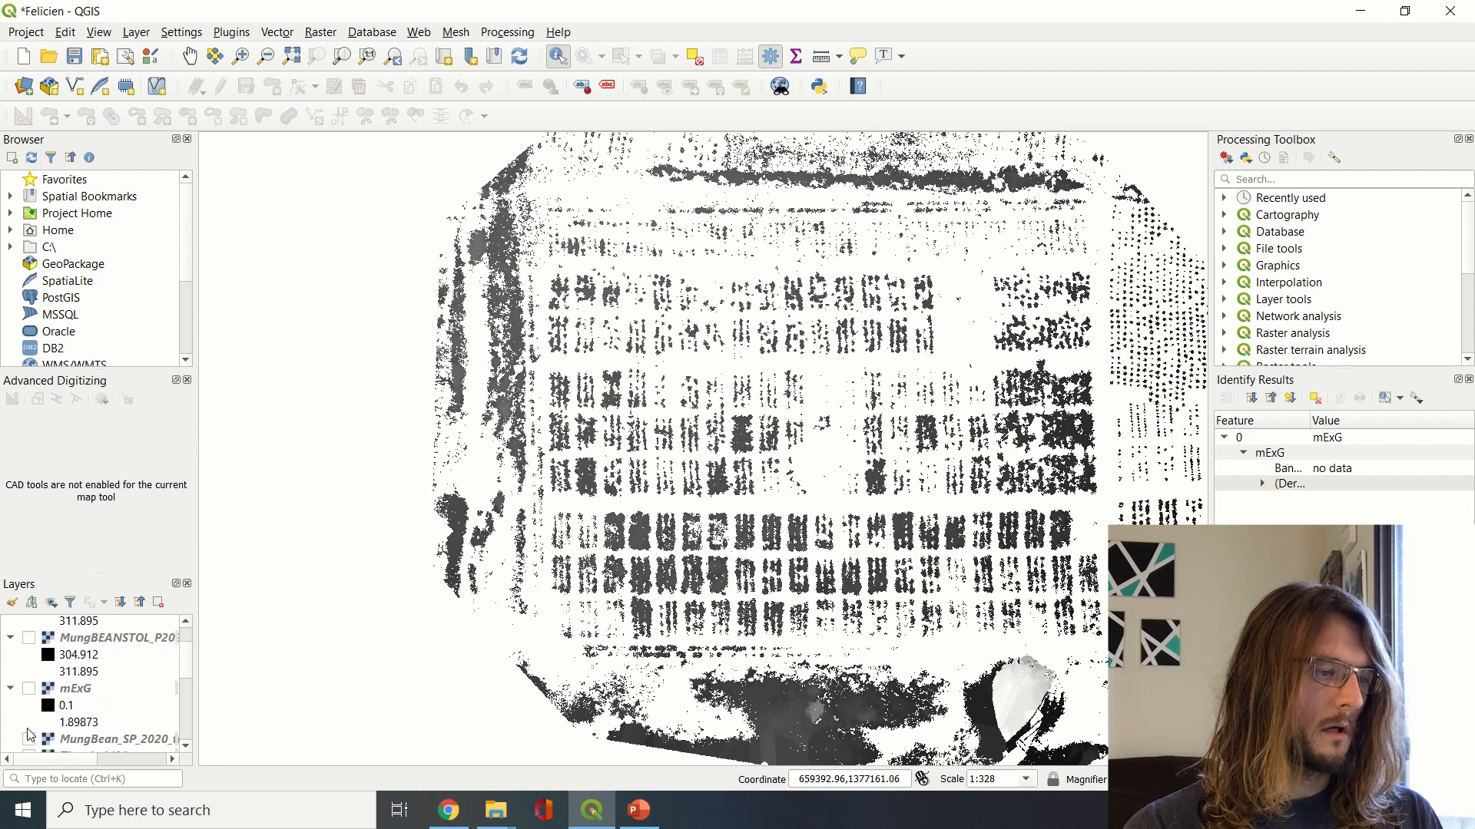
left_click(32, 639)
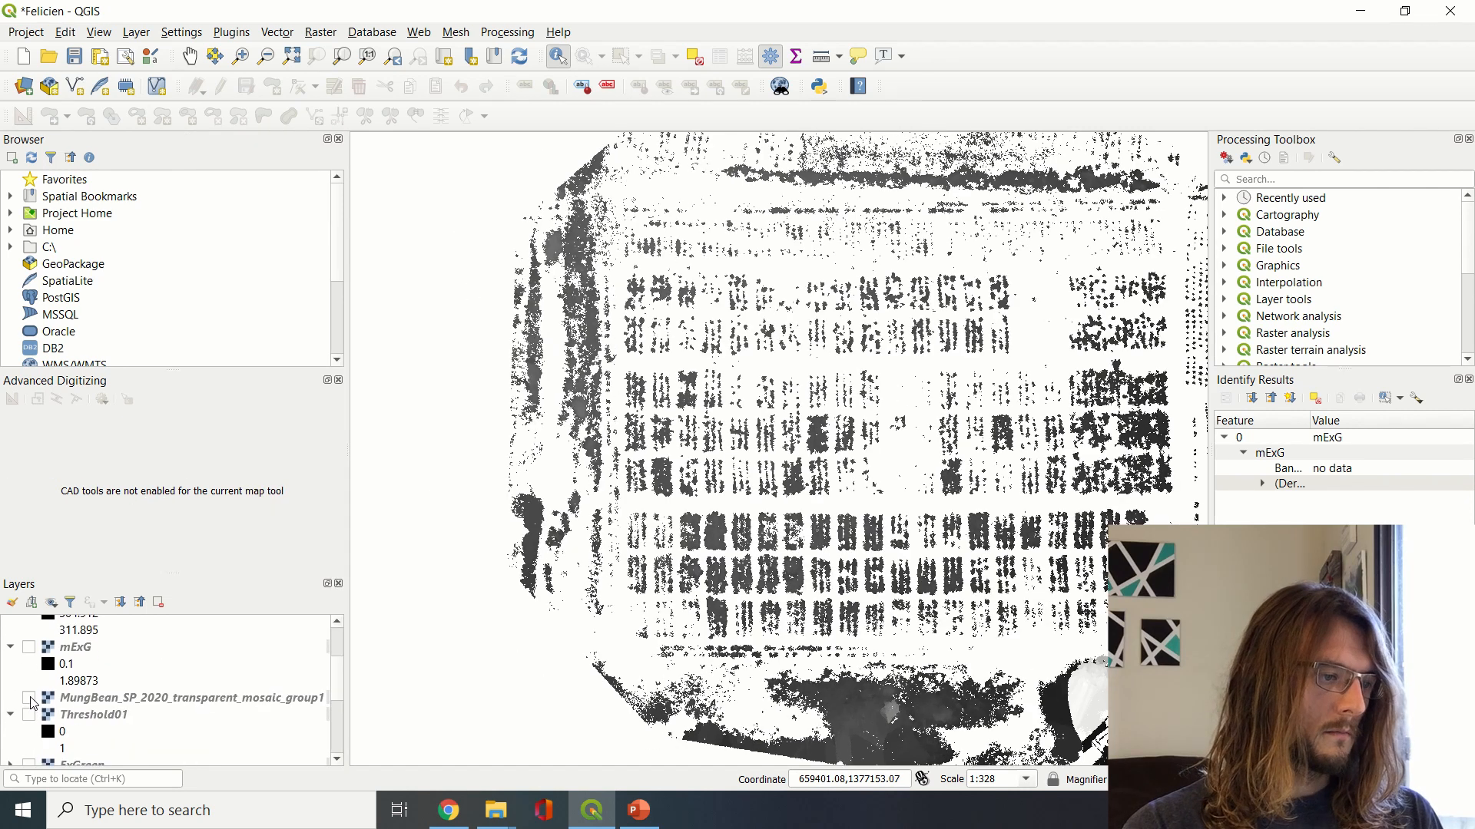
left_click(30, 699)
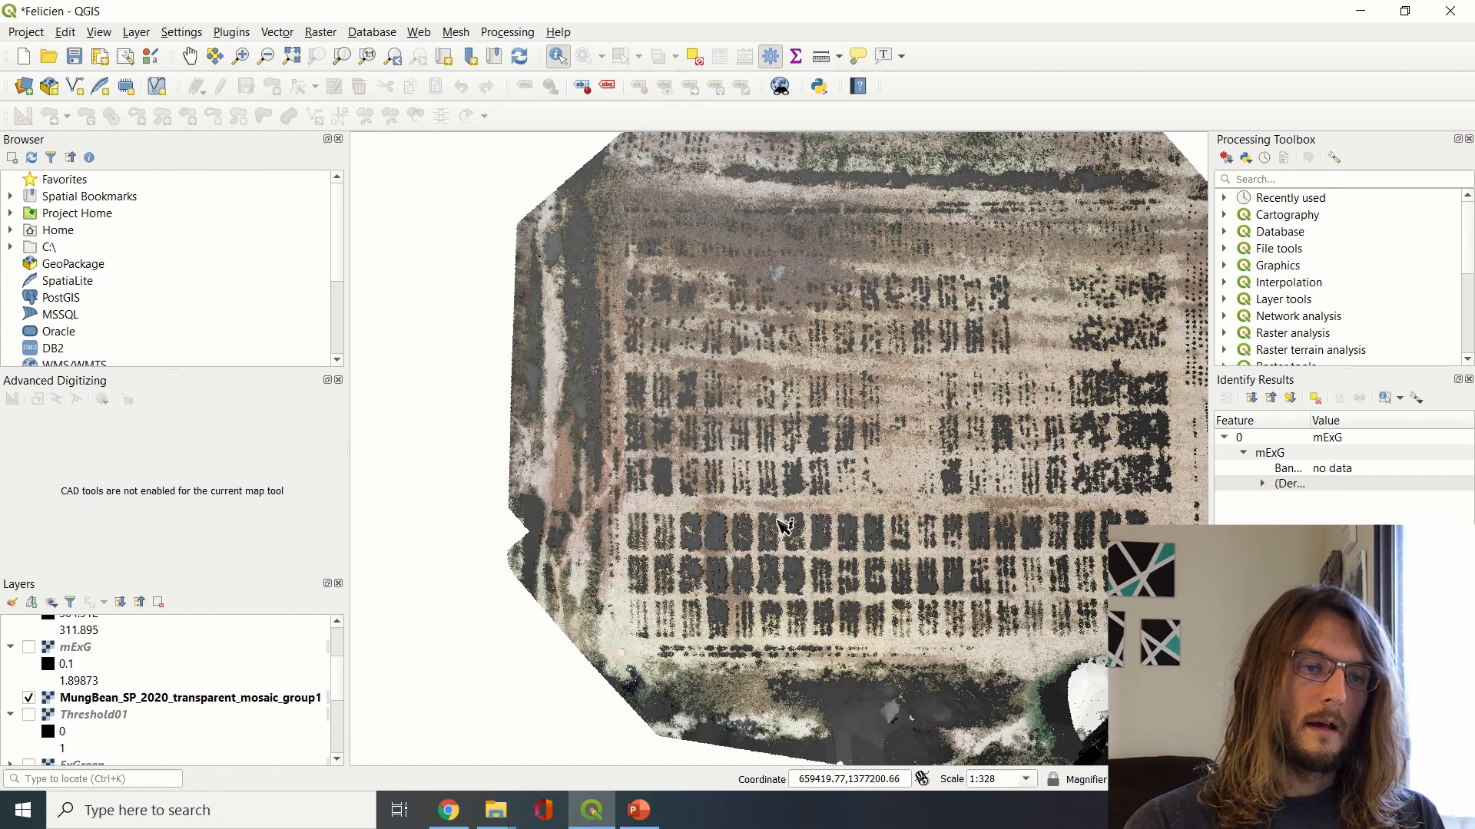
Compare cDSM with the mosaic by switching its visibility off and on, and identify its value inside a dense plot
scroll(85, 680, "up", 2)
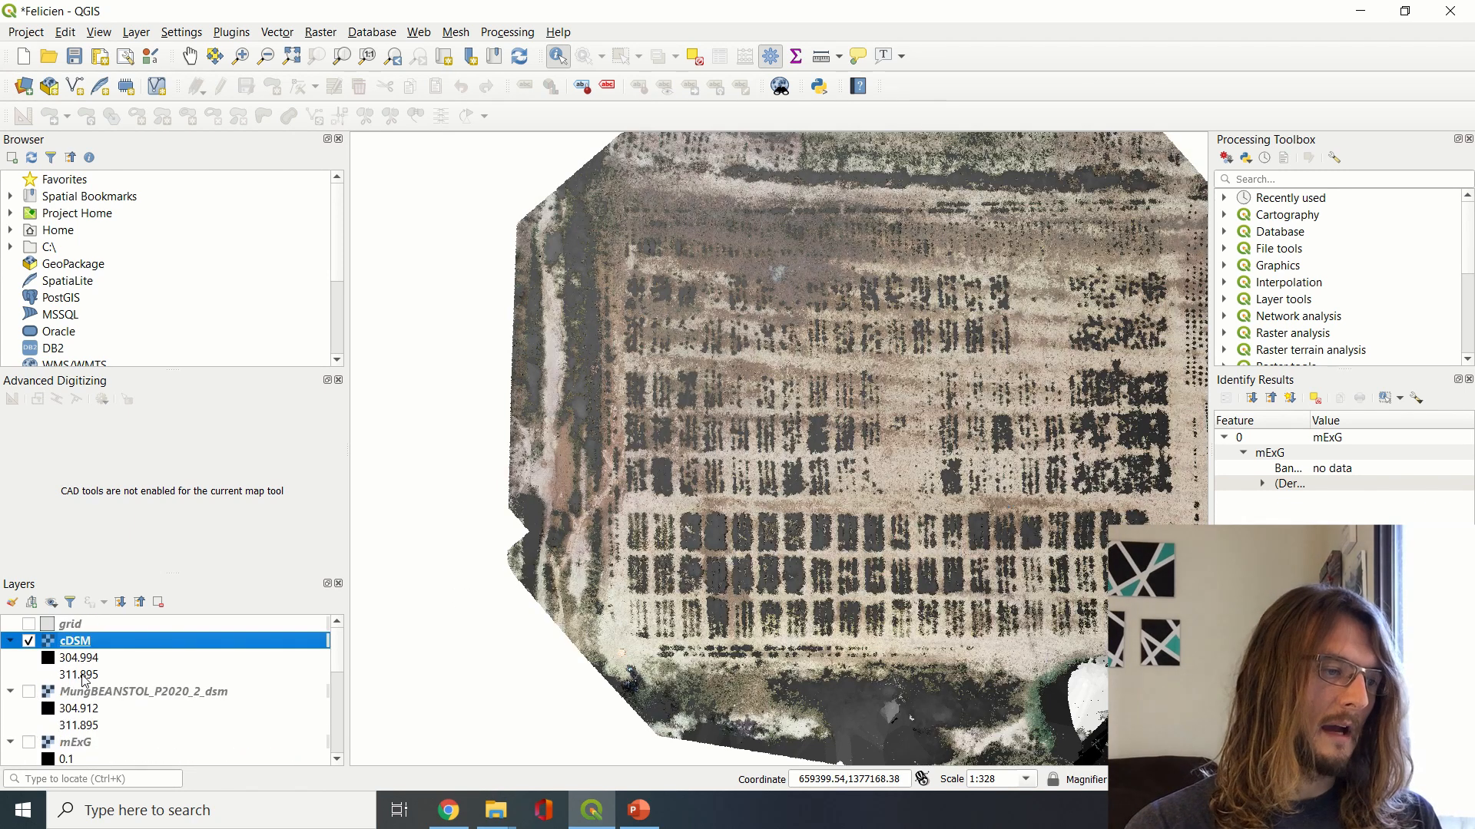
left_click(29, 641)
left_click(28, 641)
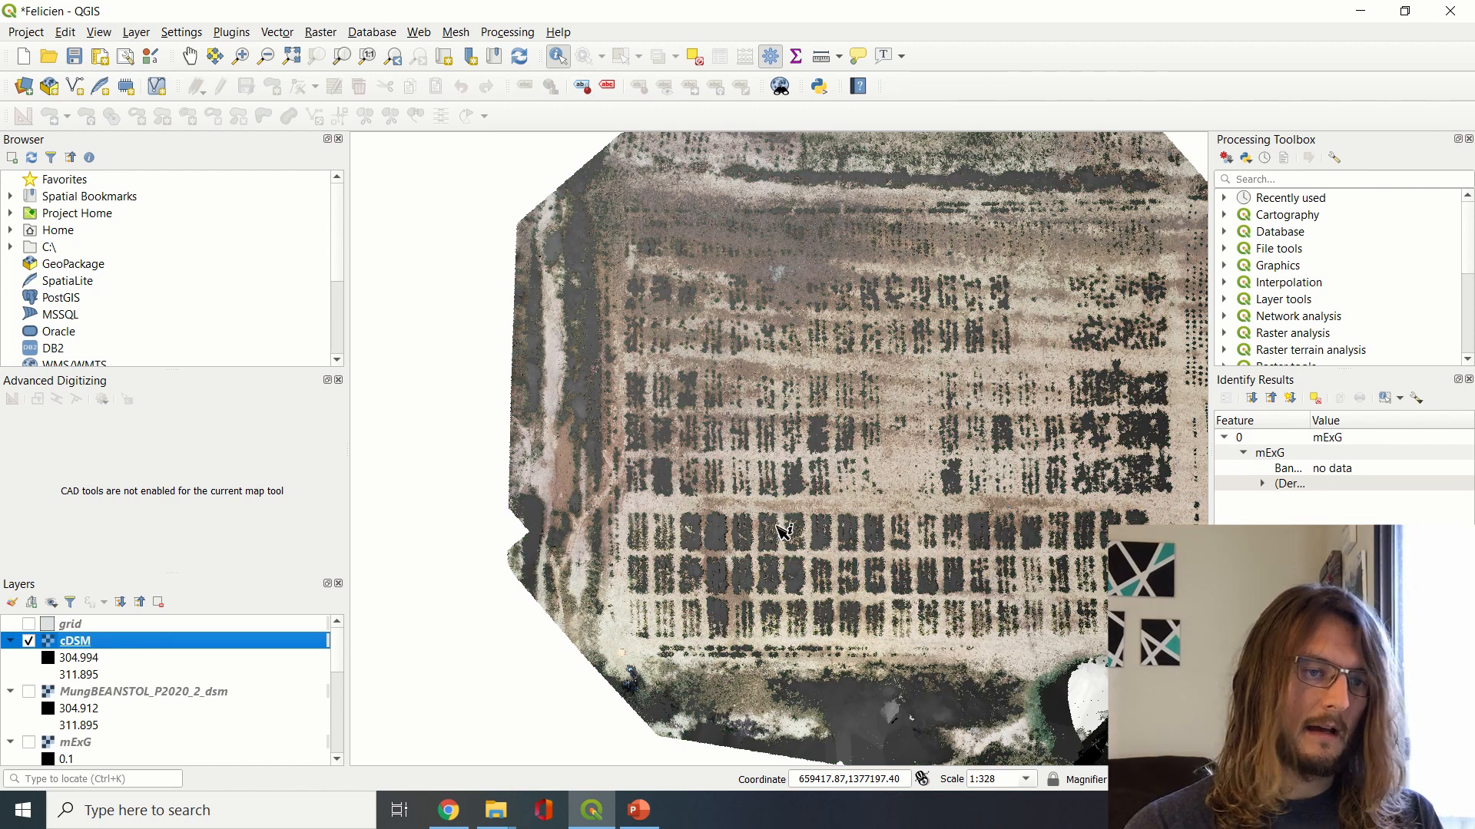
scroll(818, 447, "up", 3)
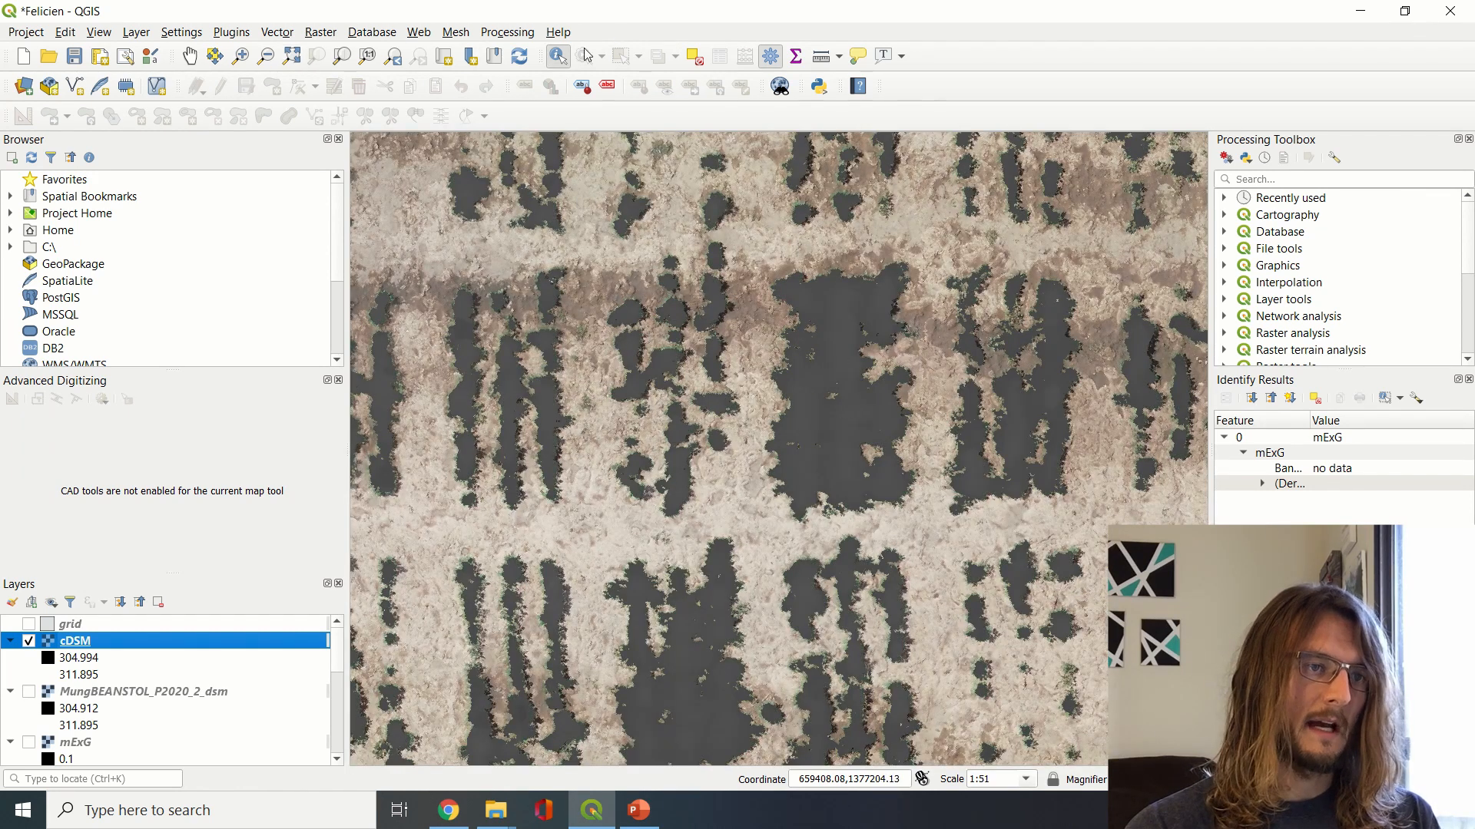
left_click(842, 445)
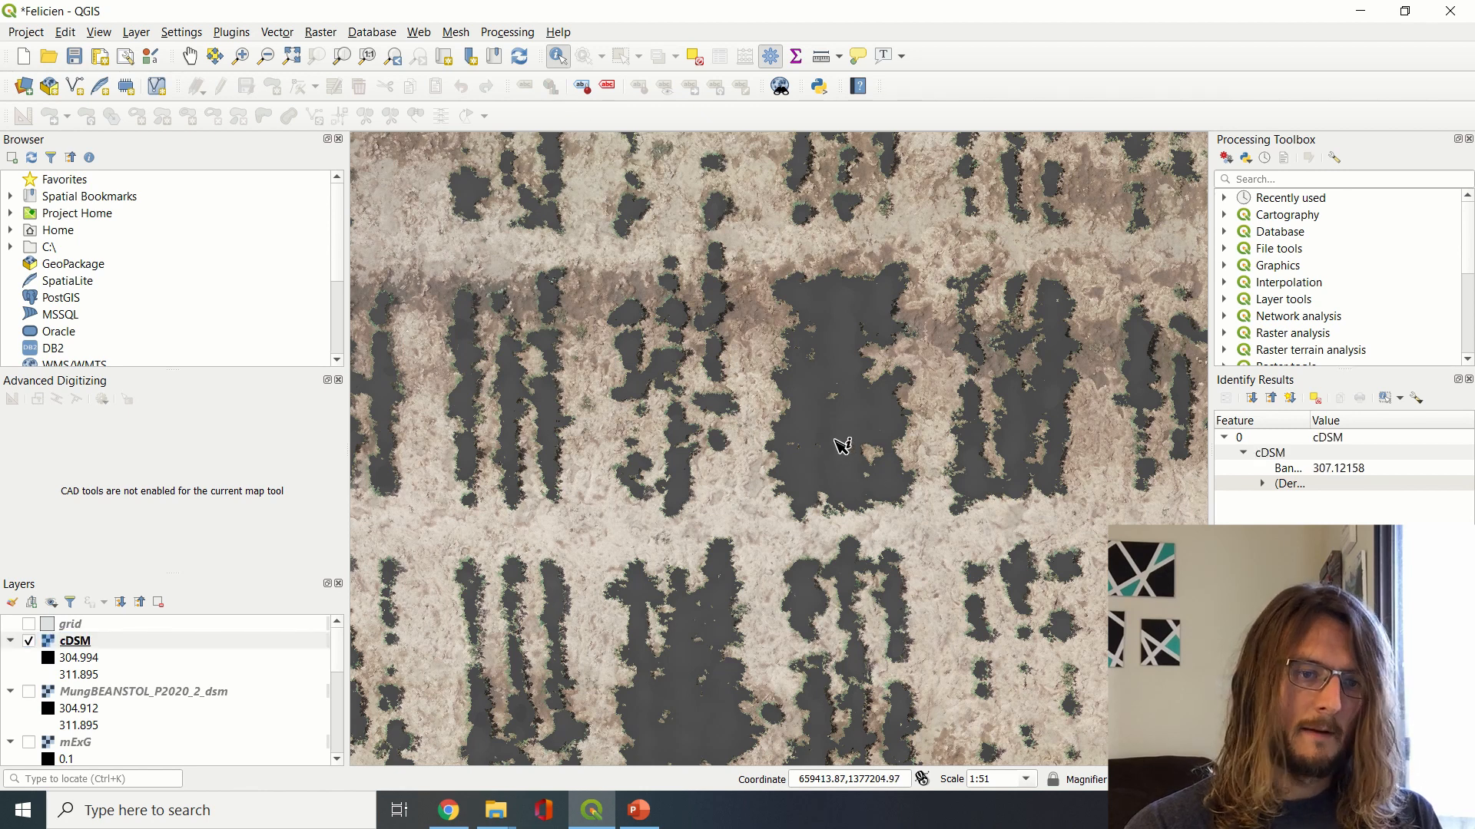
Identify the cDSM value at two more points inside the dense plot
left_click(837, 431)
left_click(889, 435)
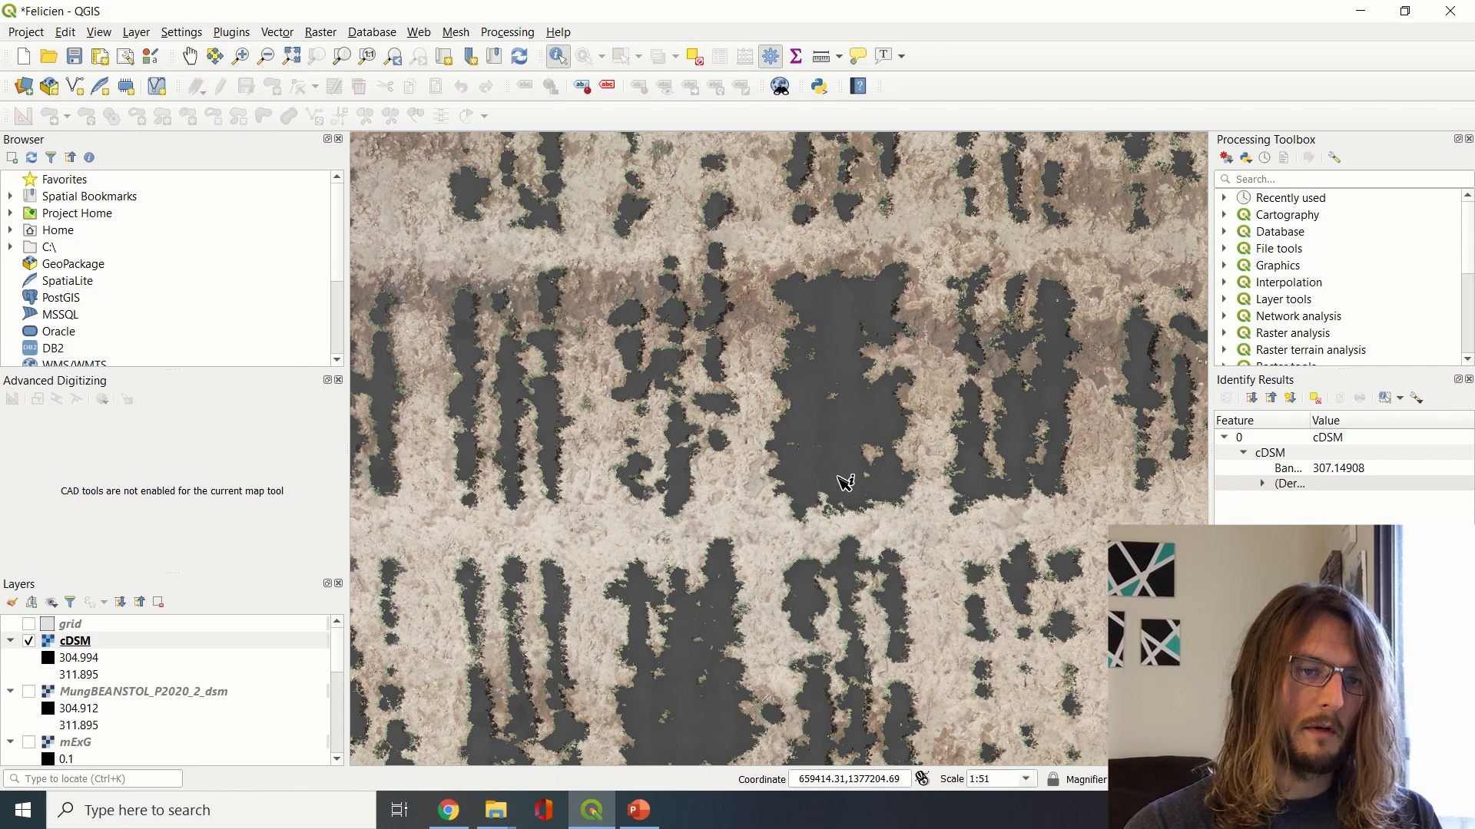
scroll(845, 482, "down", 3)
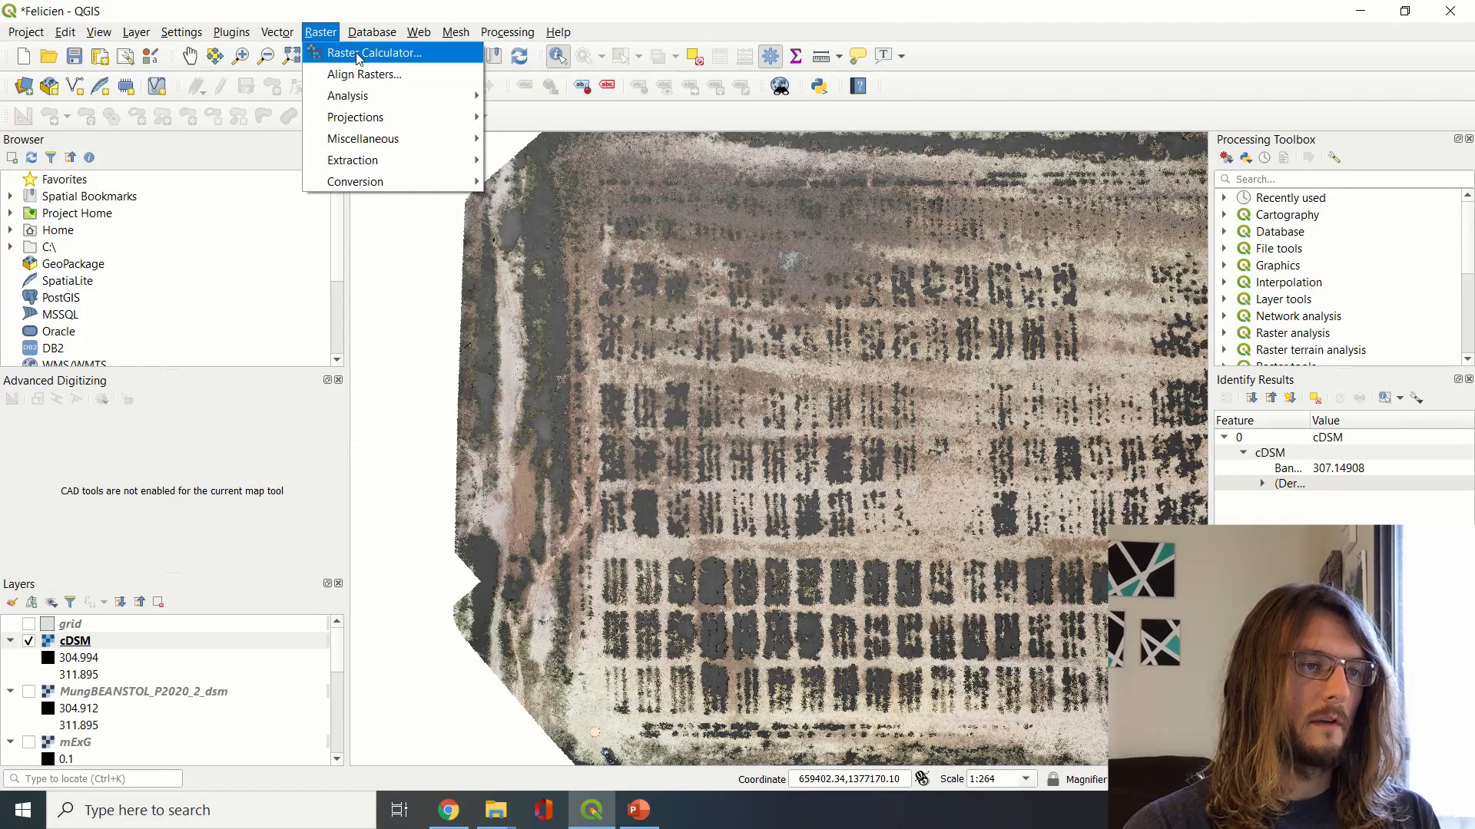
Enter the raster calculation expression "MungBEANSTOL_P2020_2_dsm@1"/("Threshold01@1"<0.5) for a soil-only surface model
left_click(358, 54)
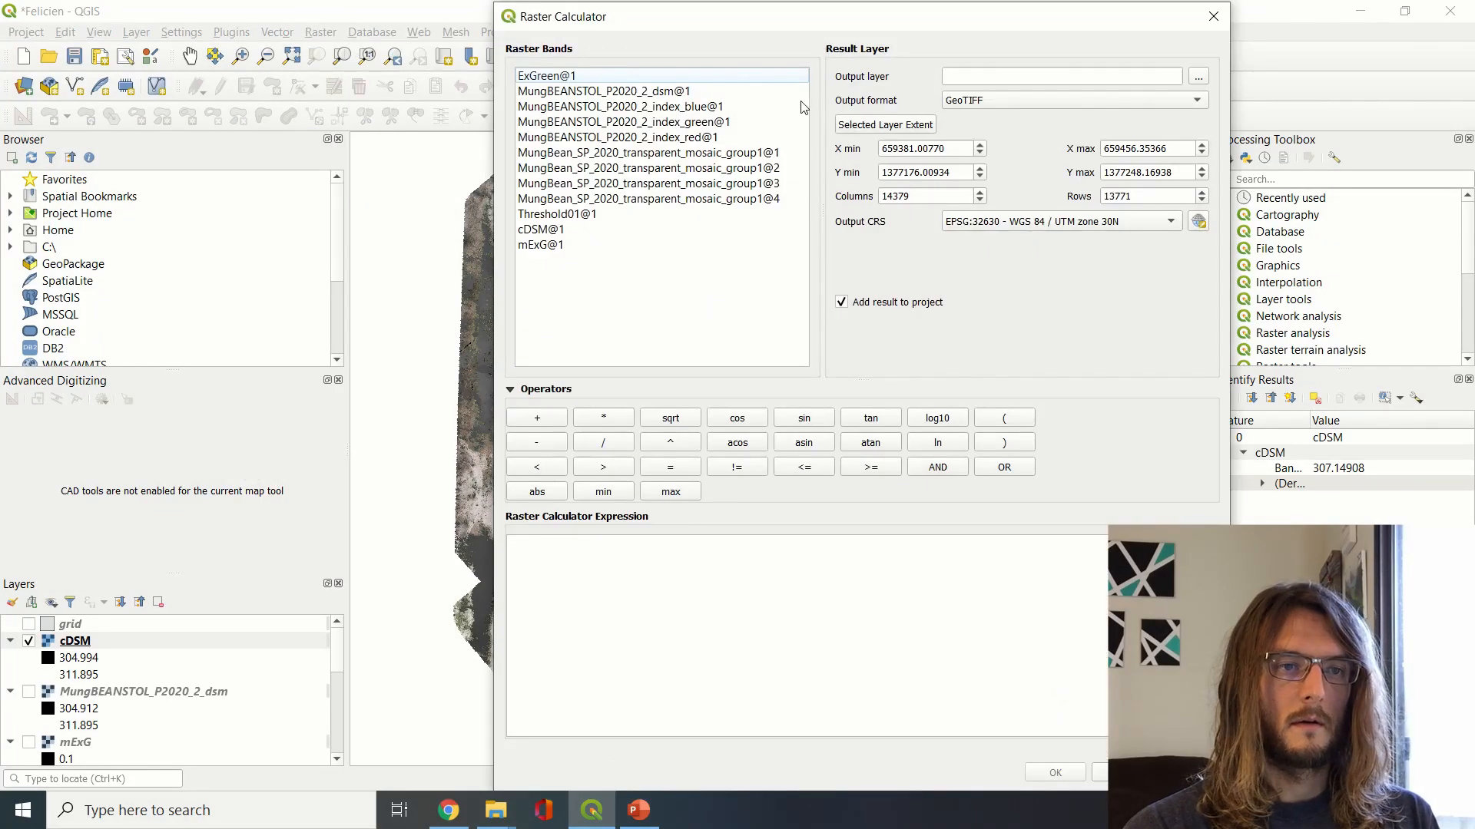
double_click(710, 92)
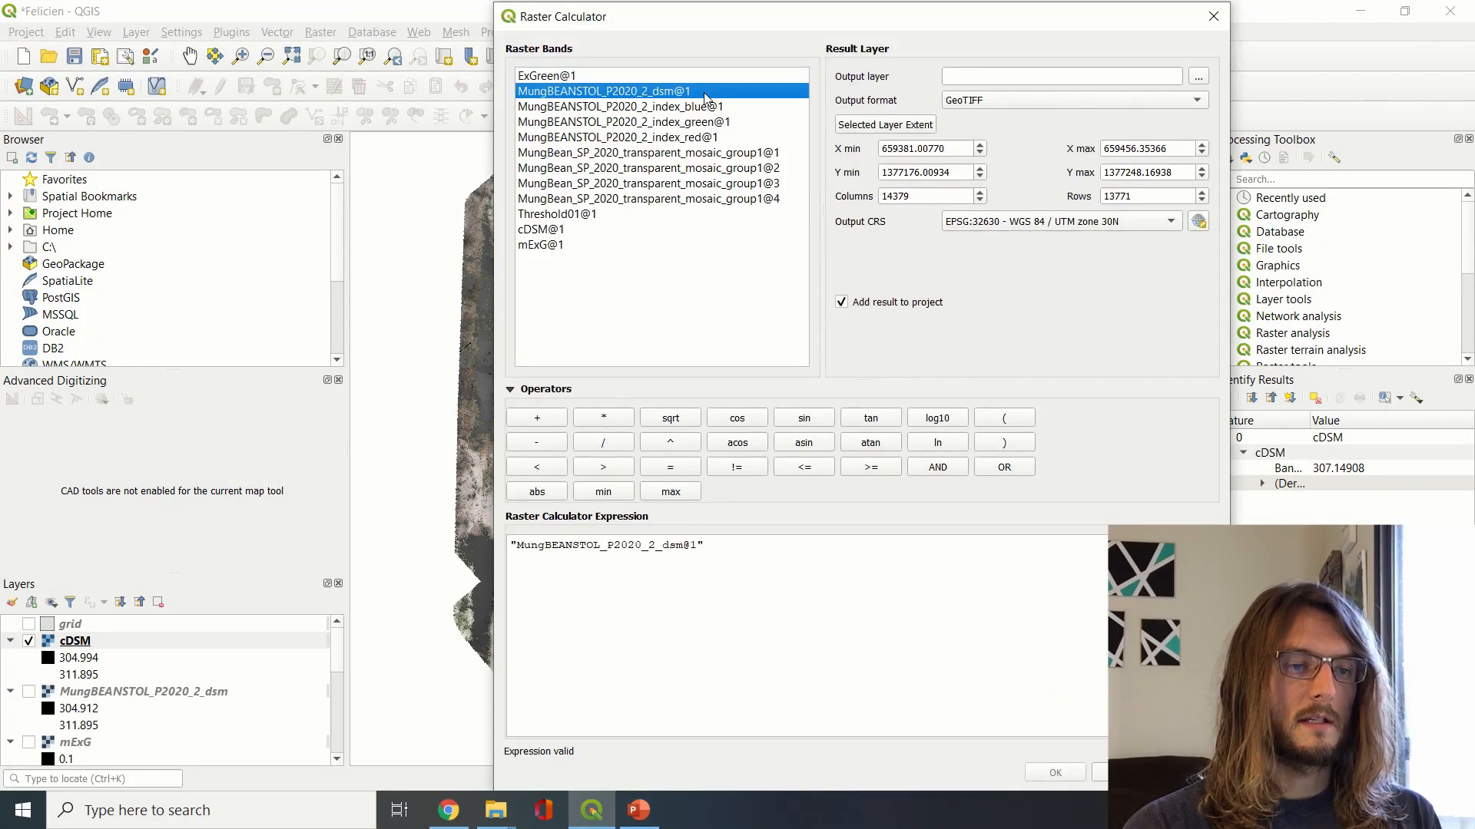
left_click(790, 544)
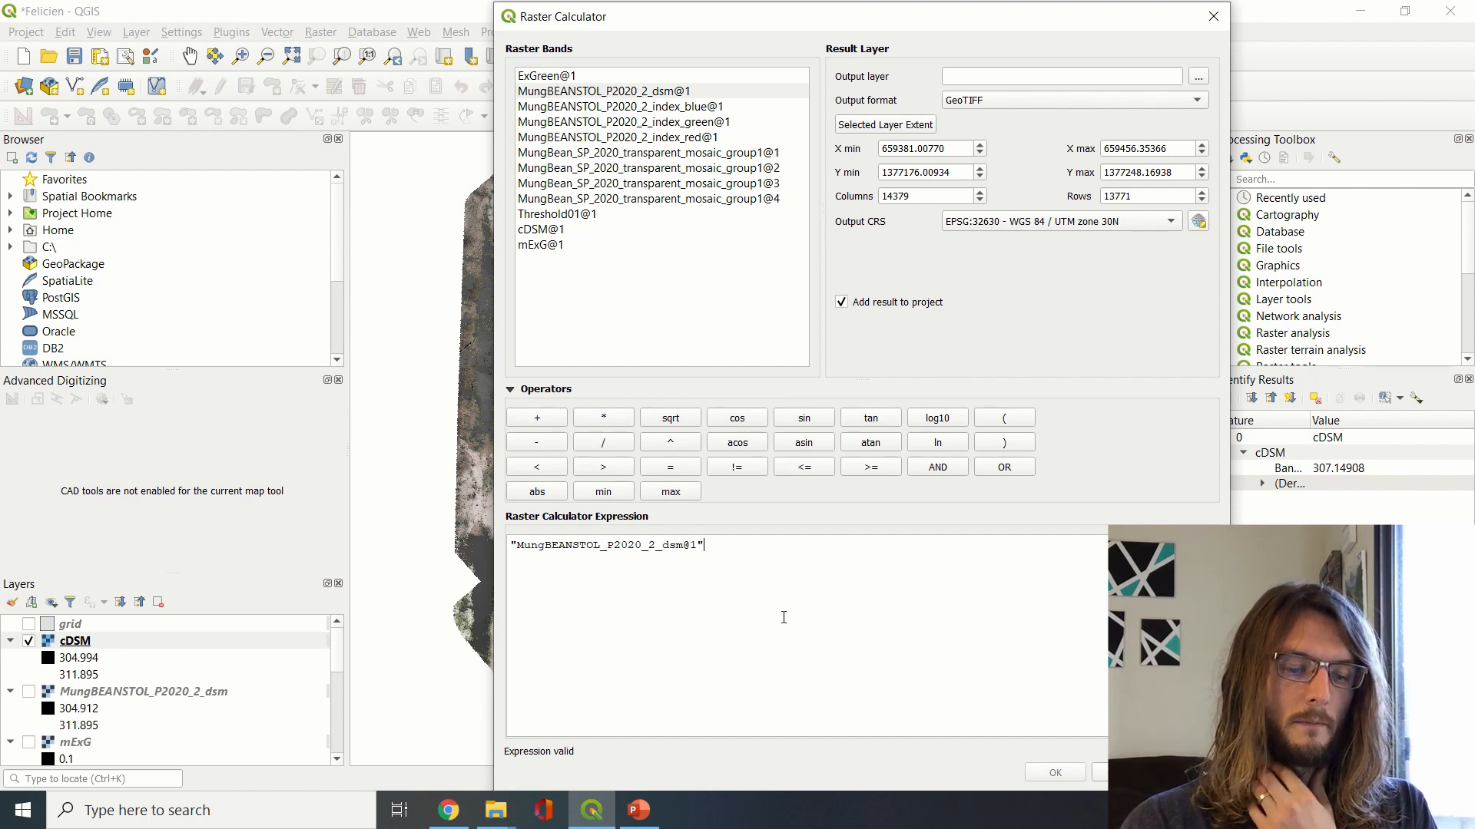
type("/")
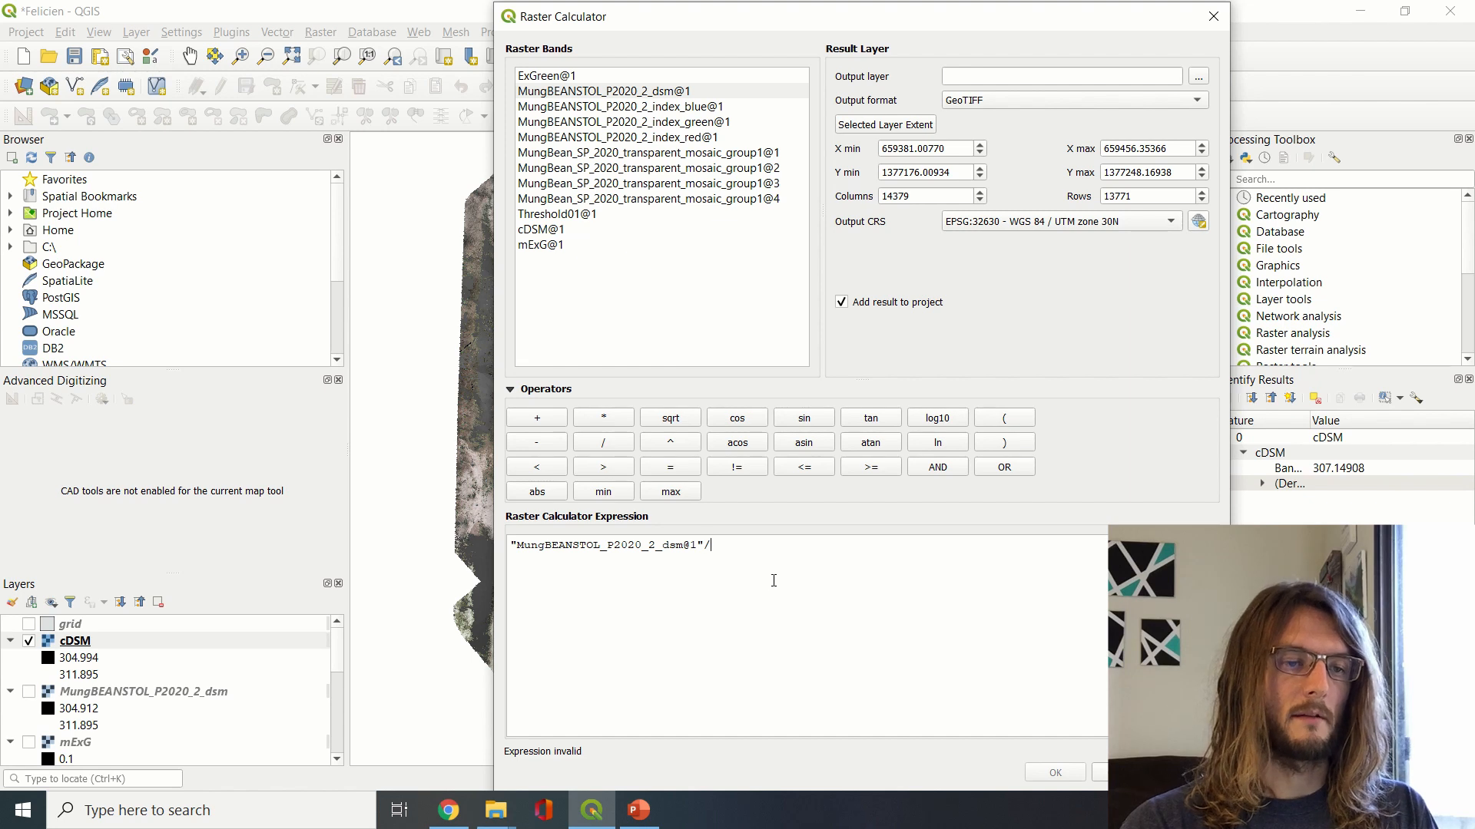
type("(")
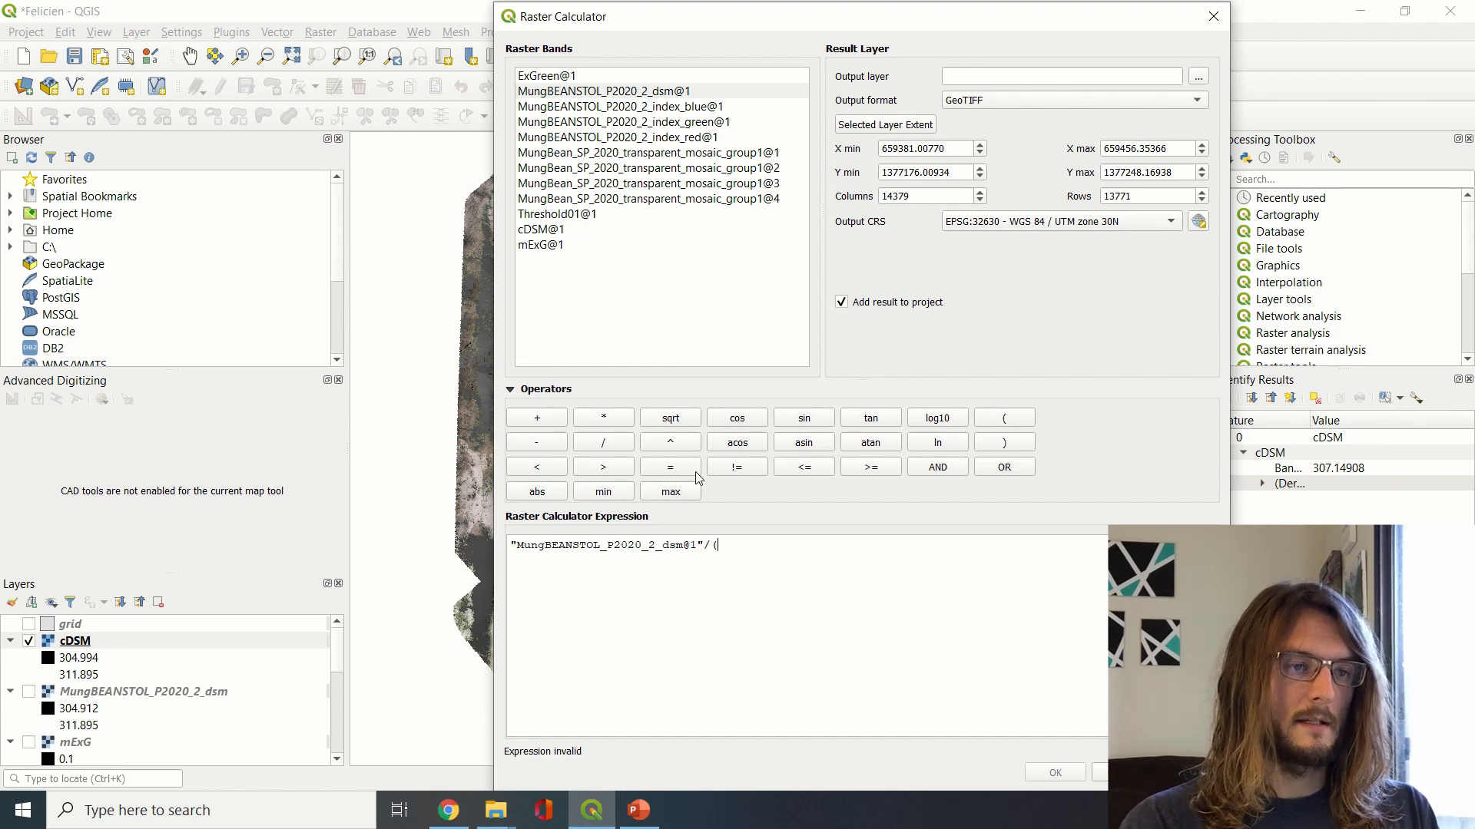
double_click(606, 215)
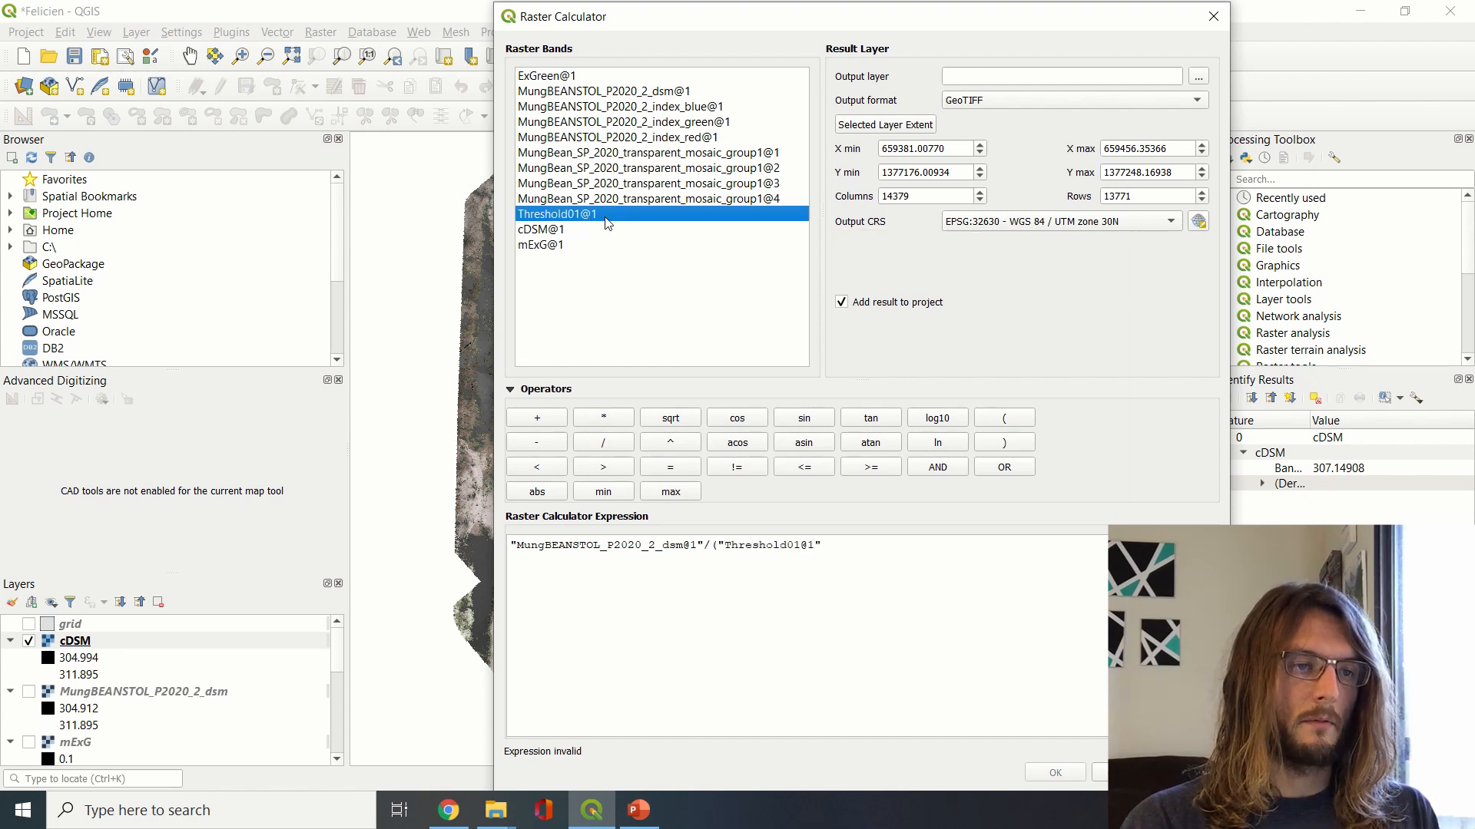
left_click(888, 562)
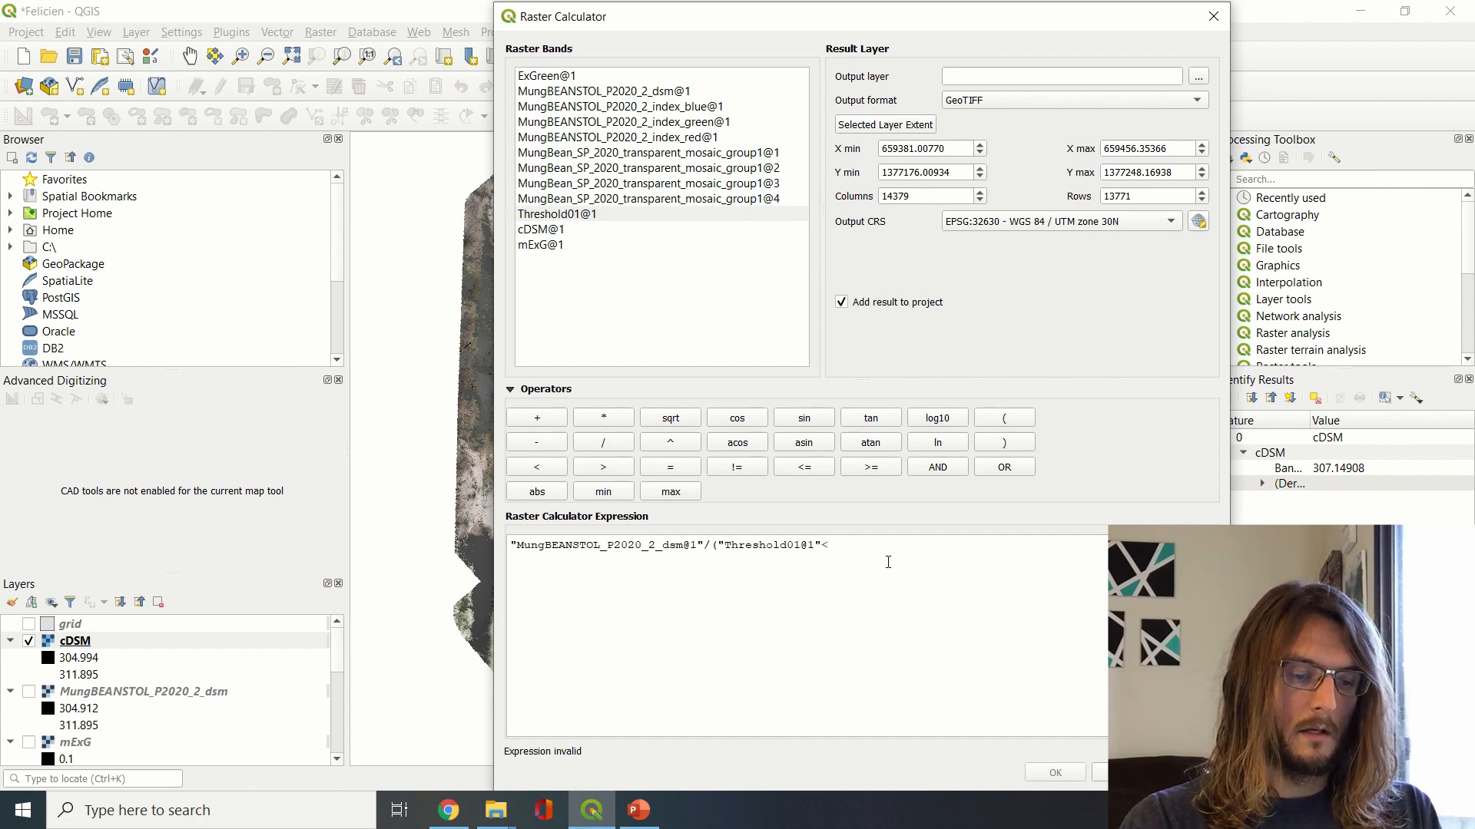
type("<0.5")
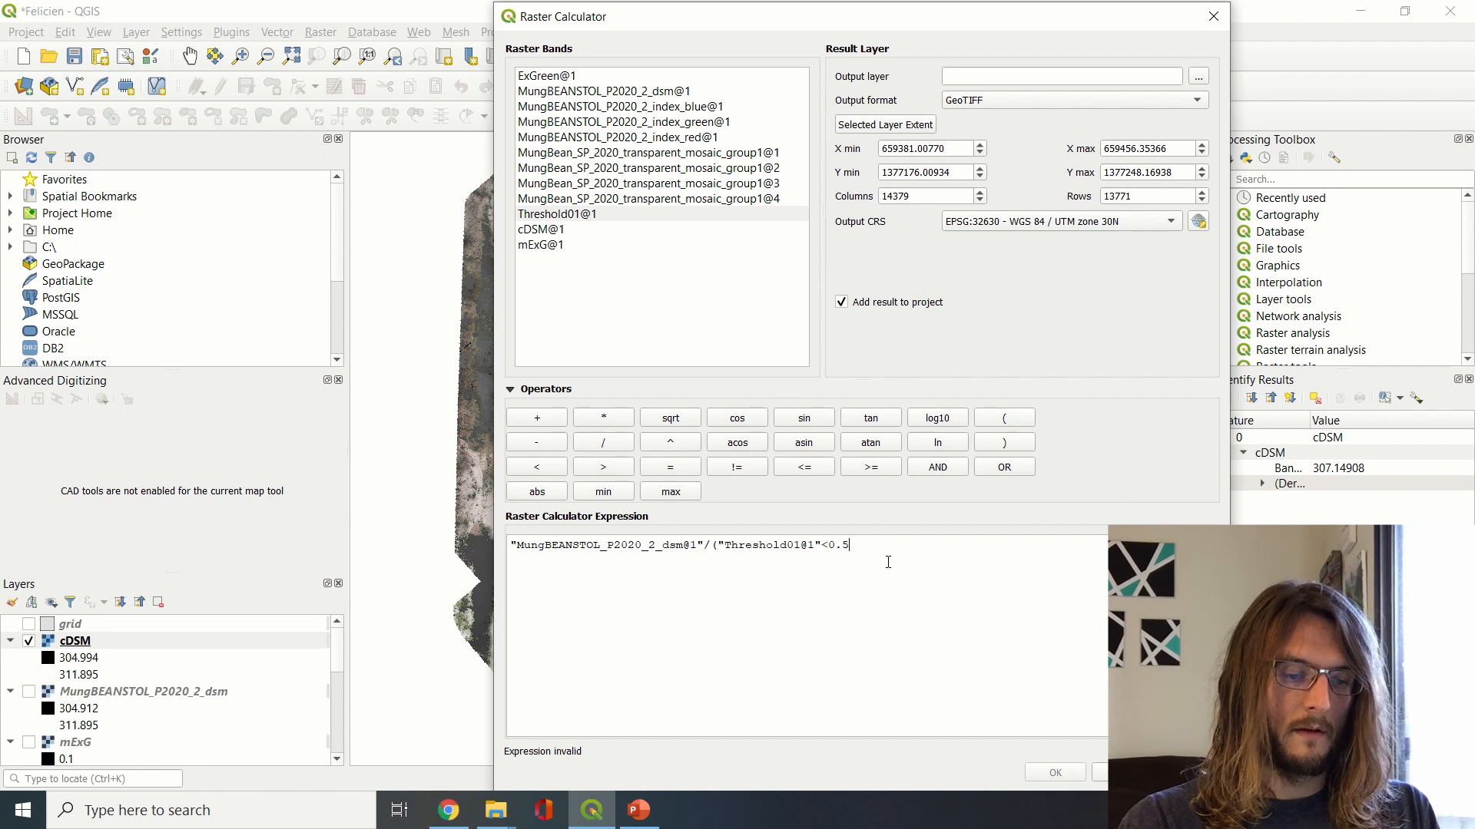
type(")")
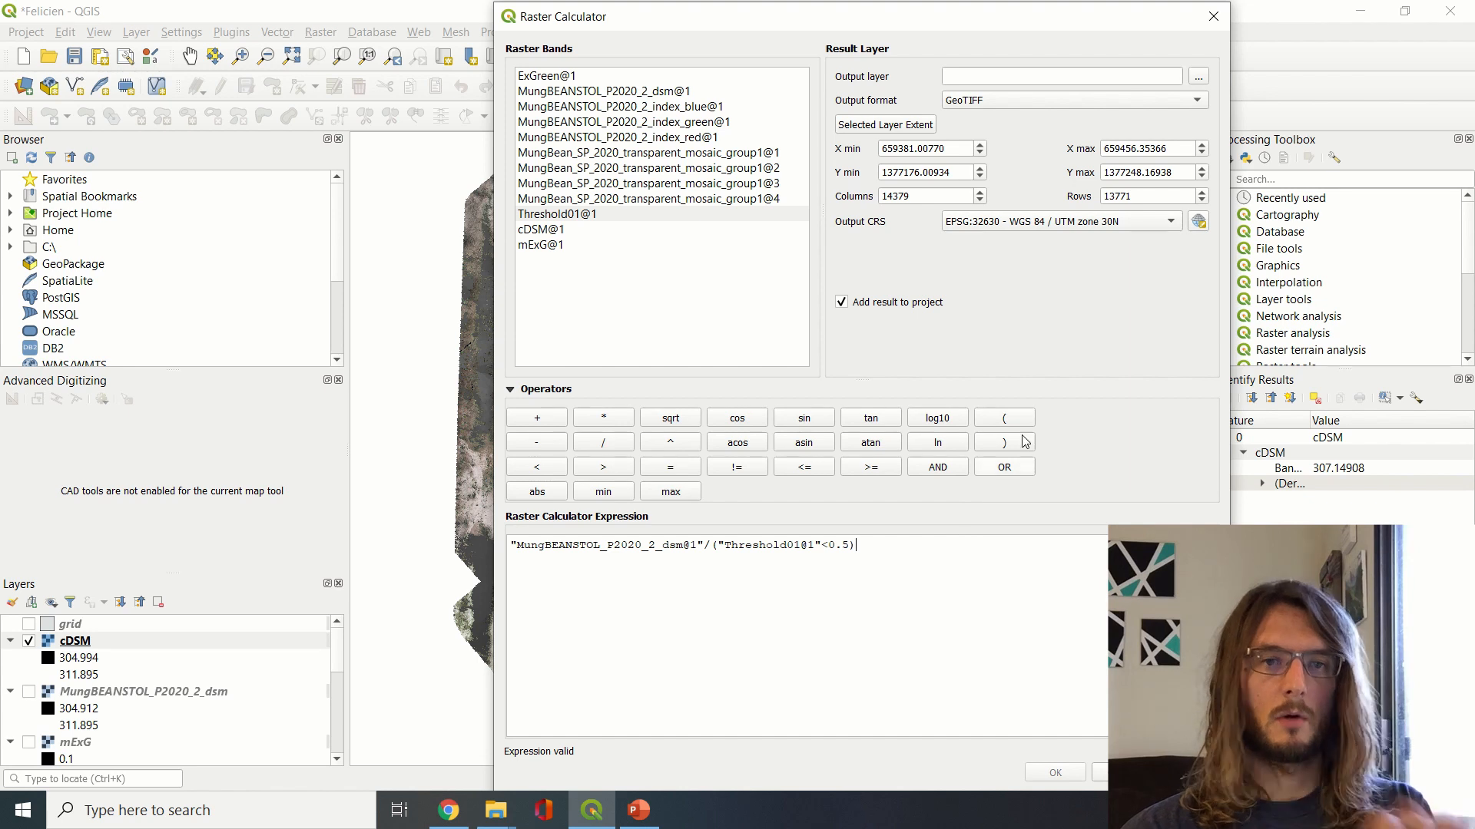
Name the output raster sDSM in the project folder and run the calculation
left_click(1198, 77)
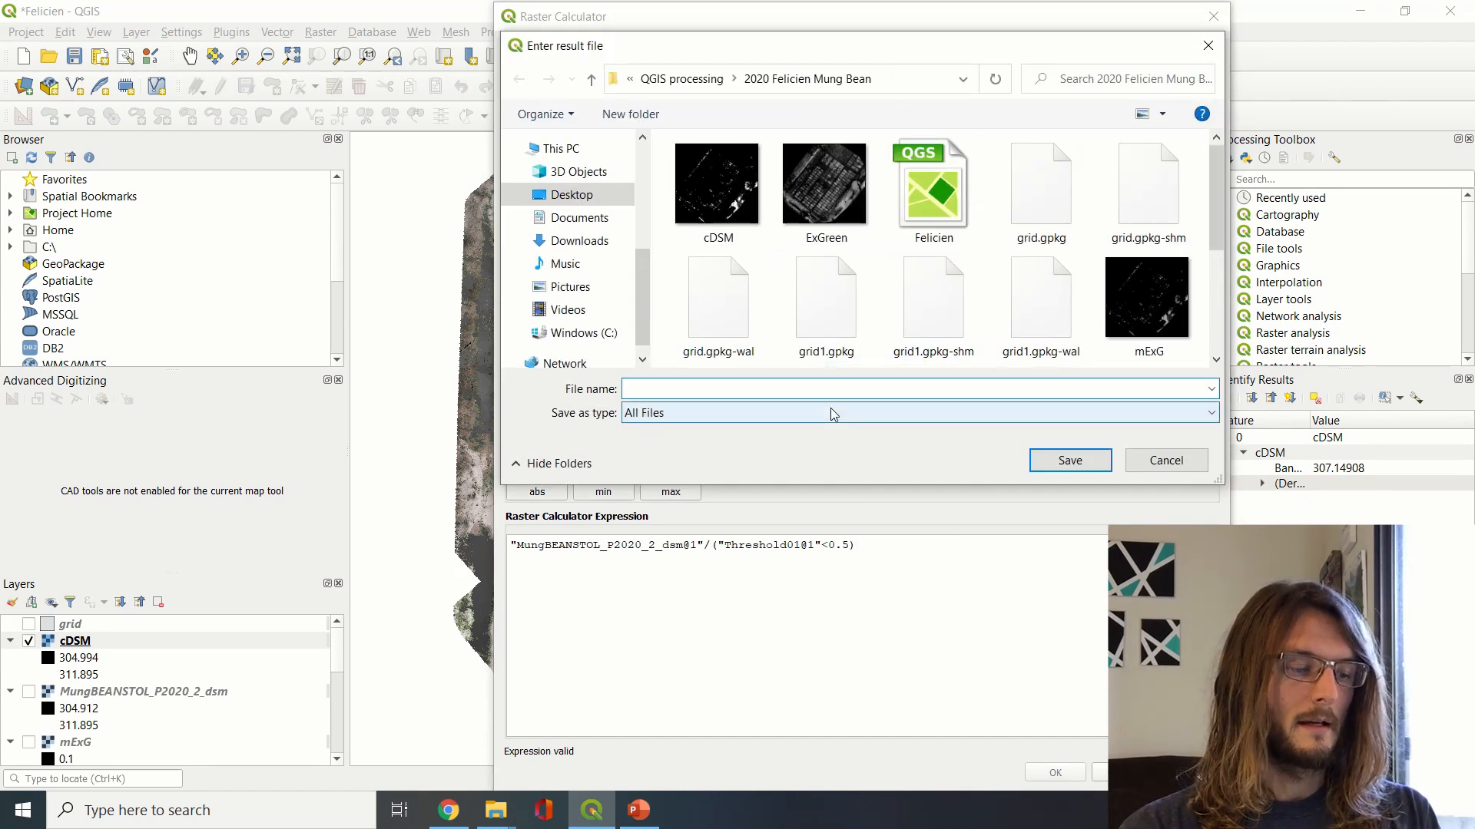
type("sDSM")
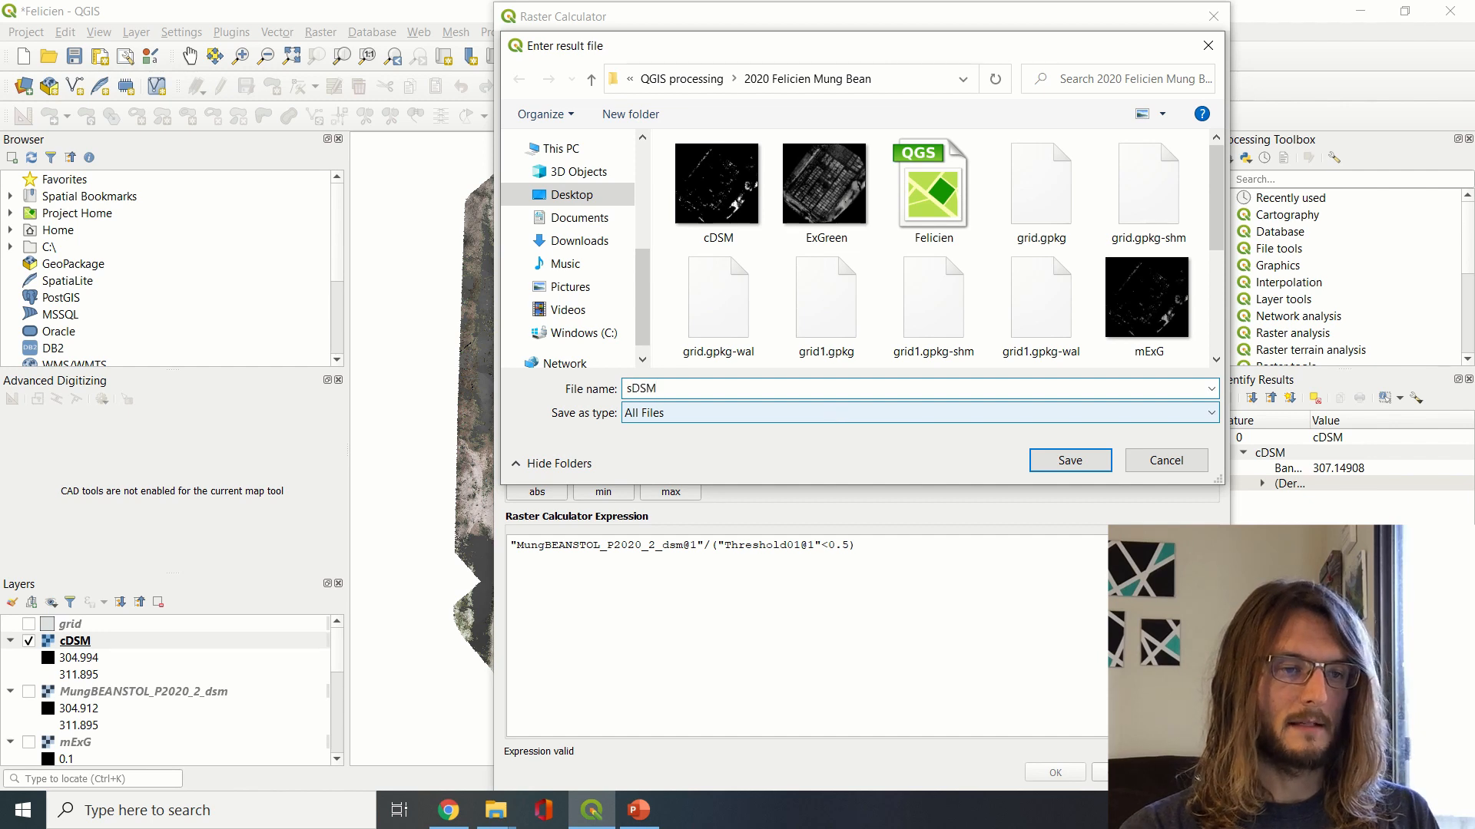
left_click(1069, 461)
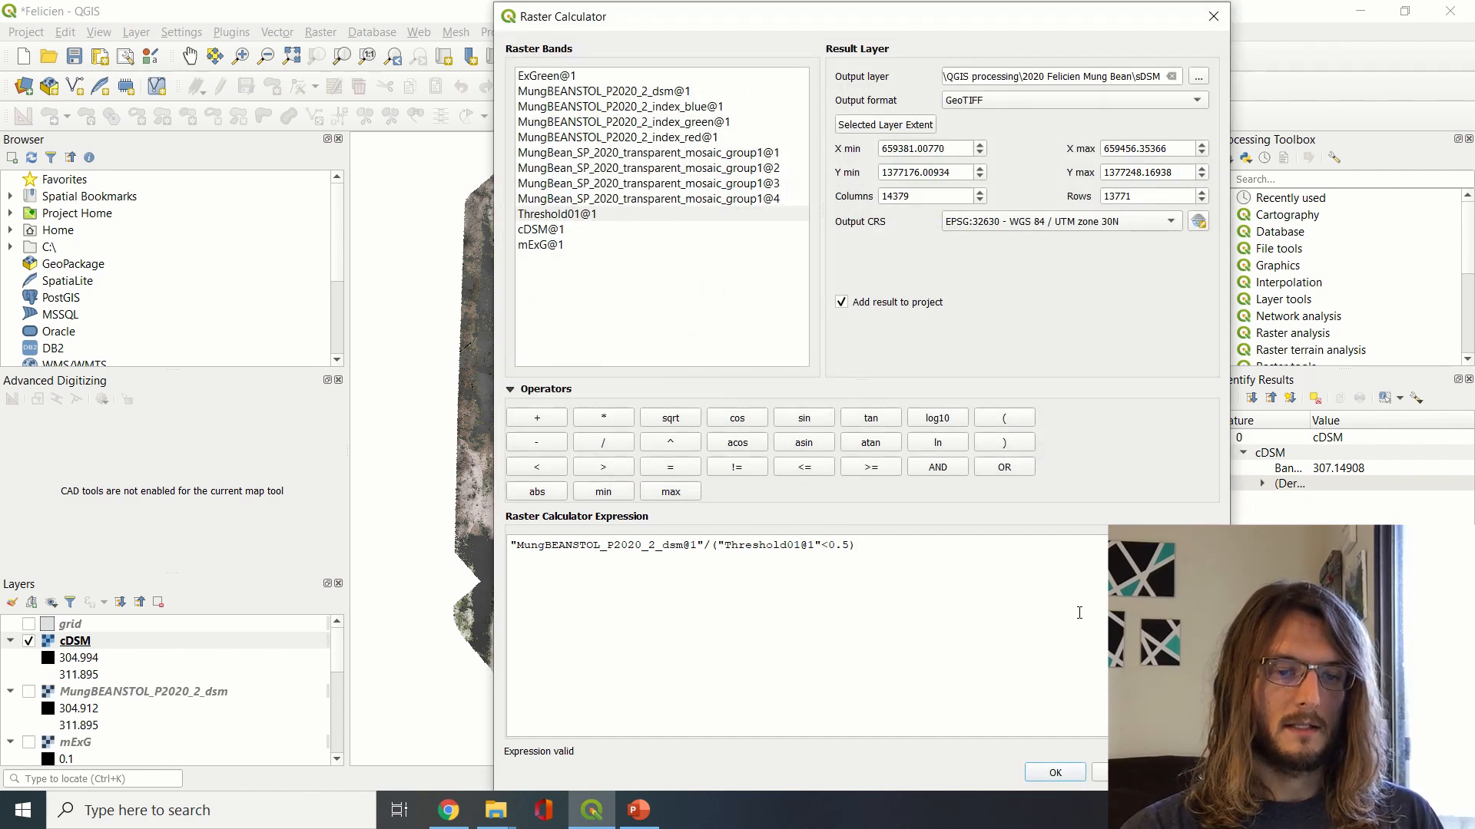
left_click(1054, 773)
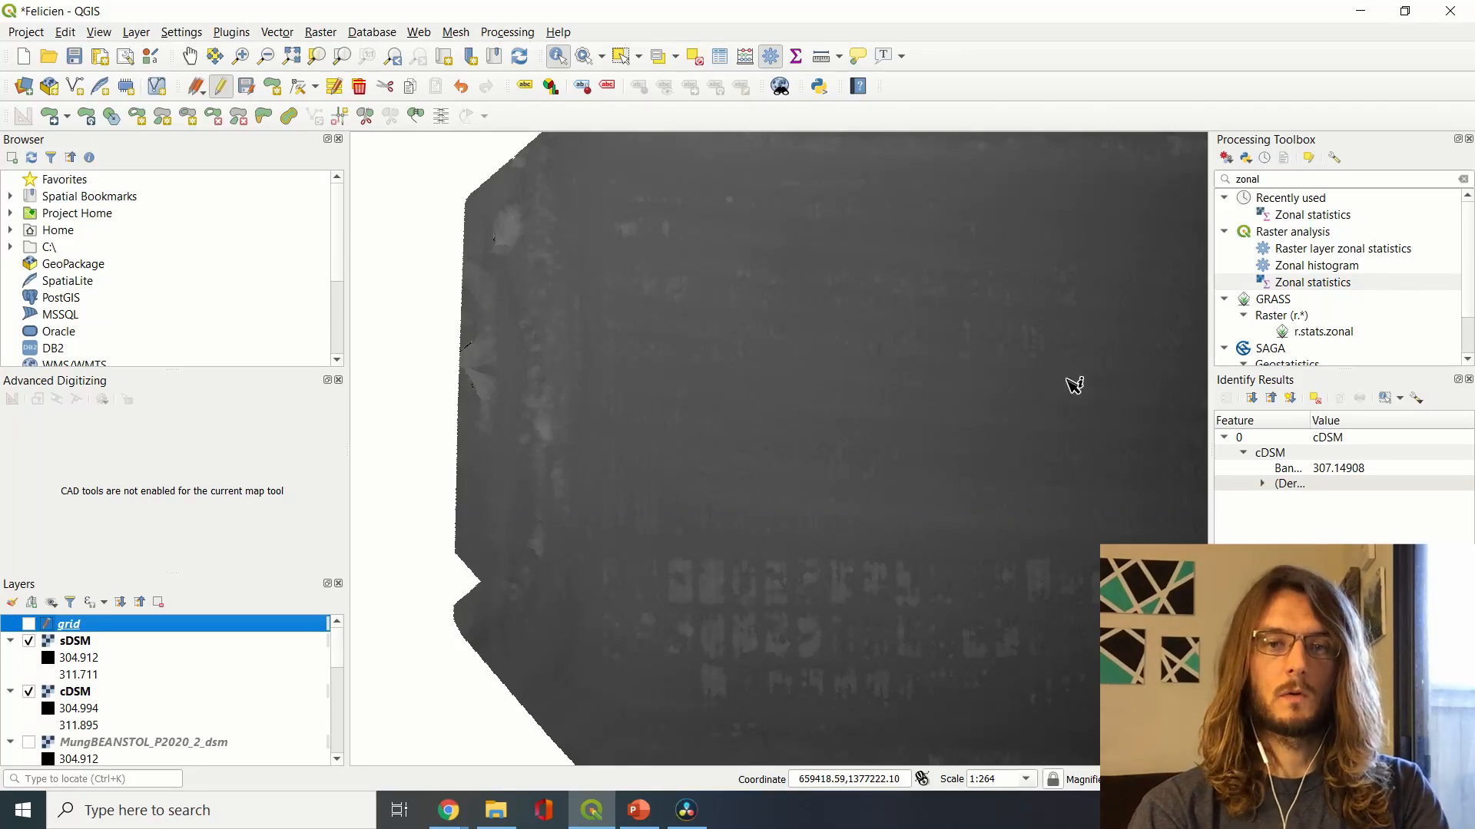
Search the processing tools for "zonal st" and open the Zonal statistics algorithm
left_click_drag(1404, 180, 1131, 184)
key("BackSpace")
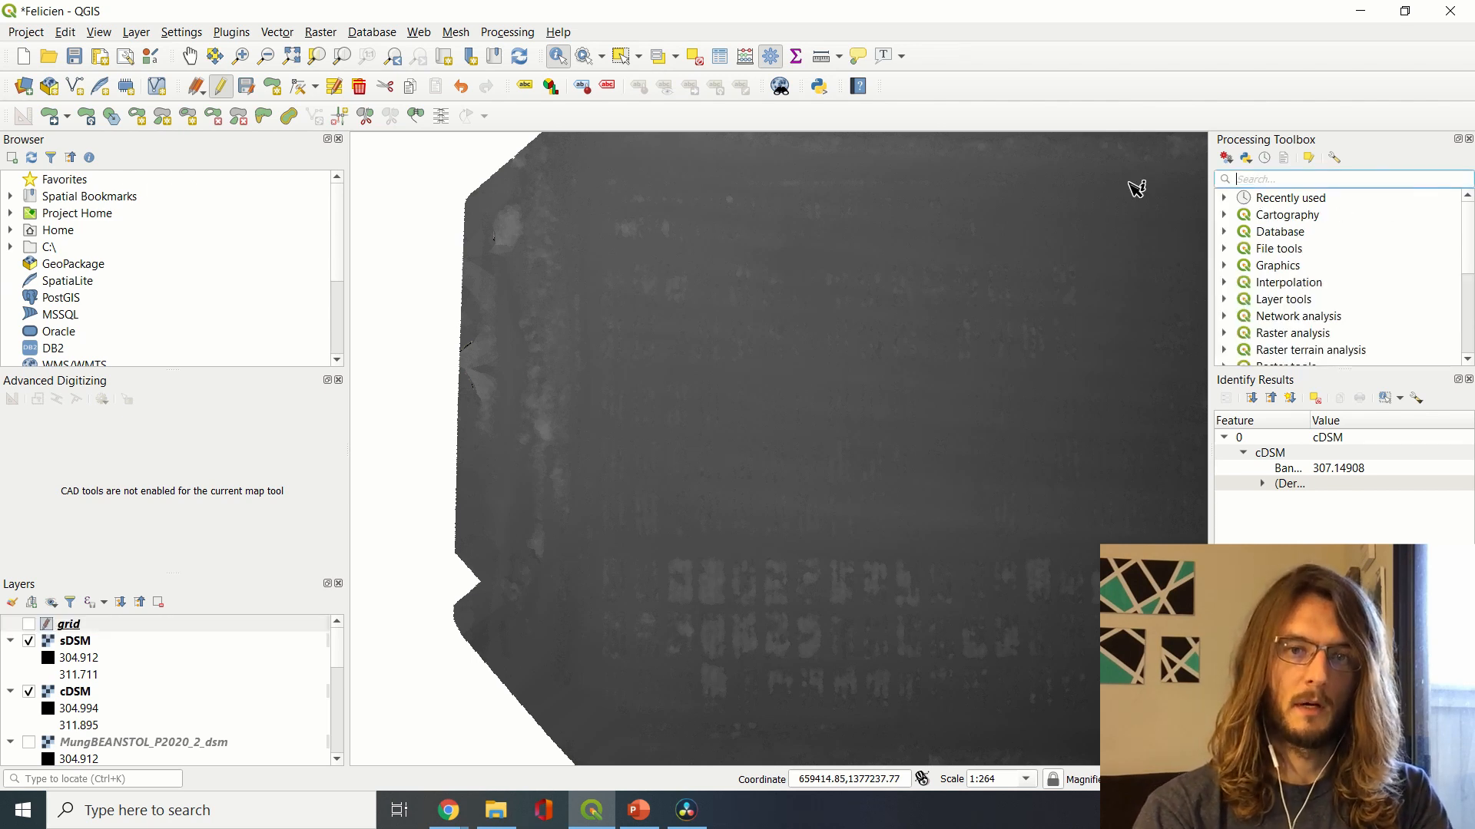
type("zonal")
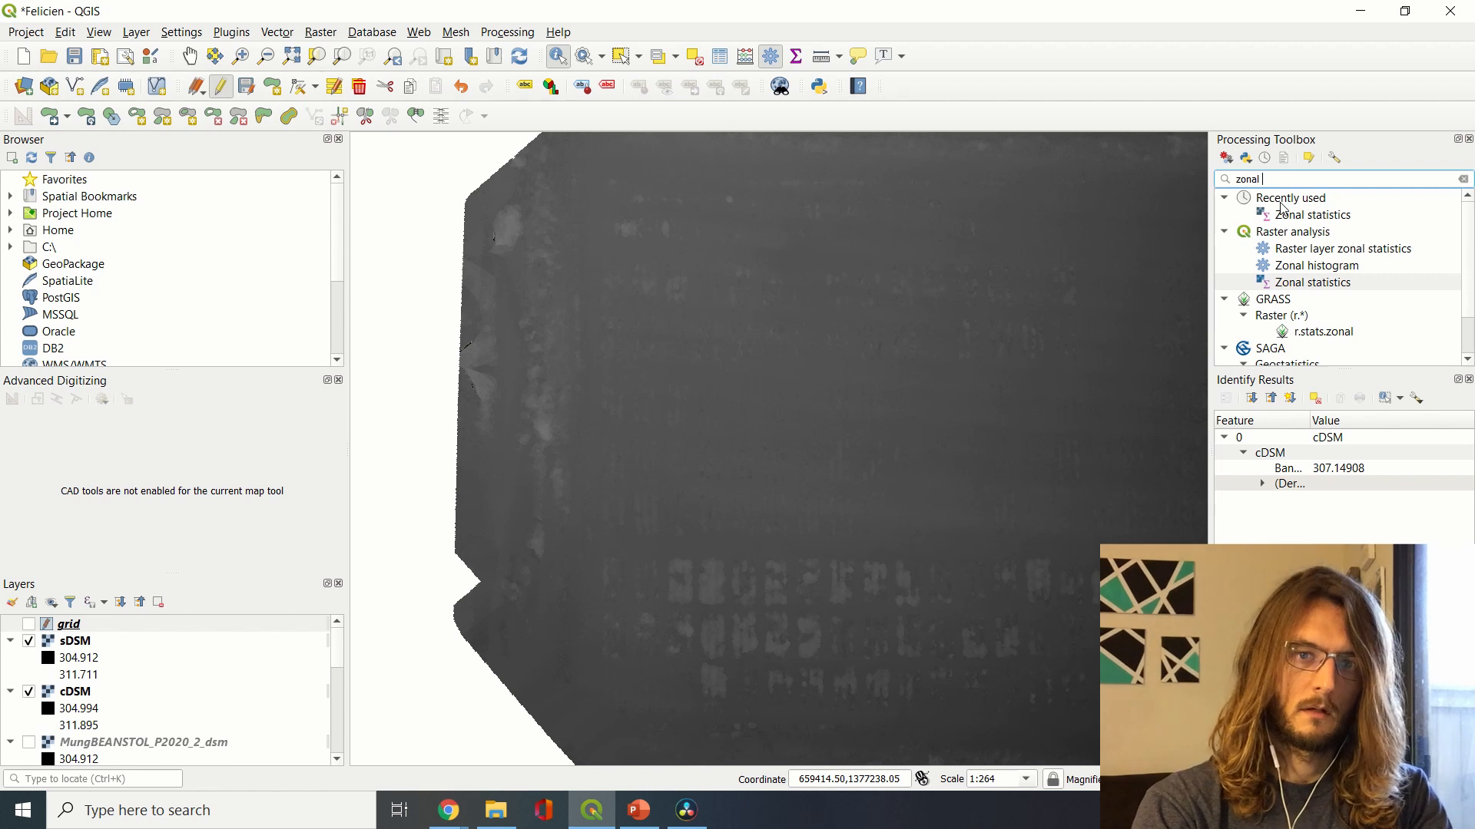
type(" st")
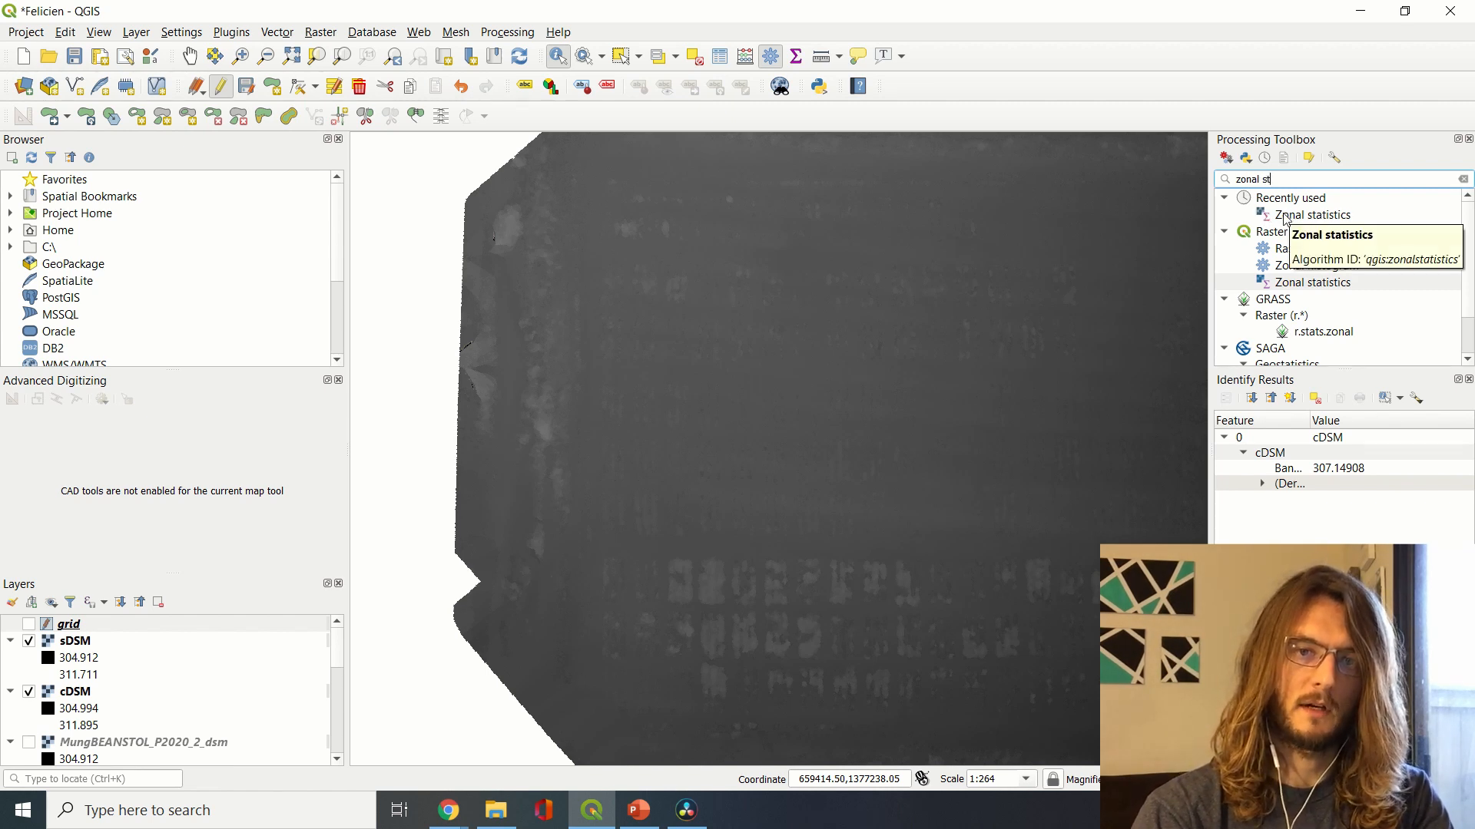
left_click(1290, 285)
double_click(1291, 284)
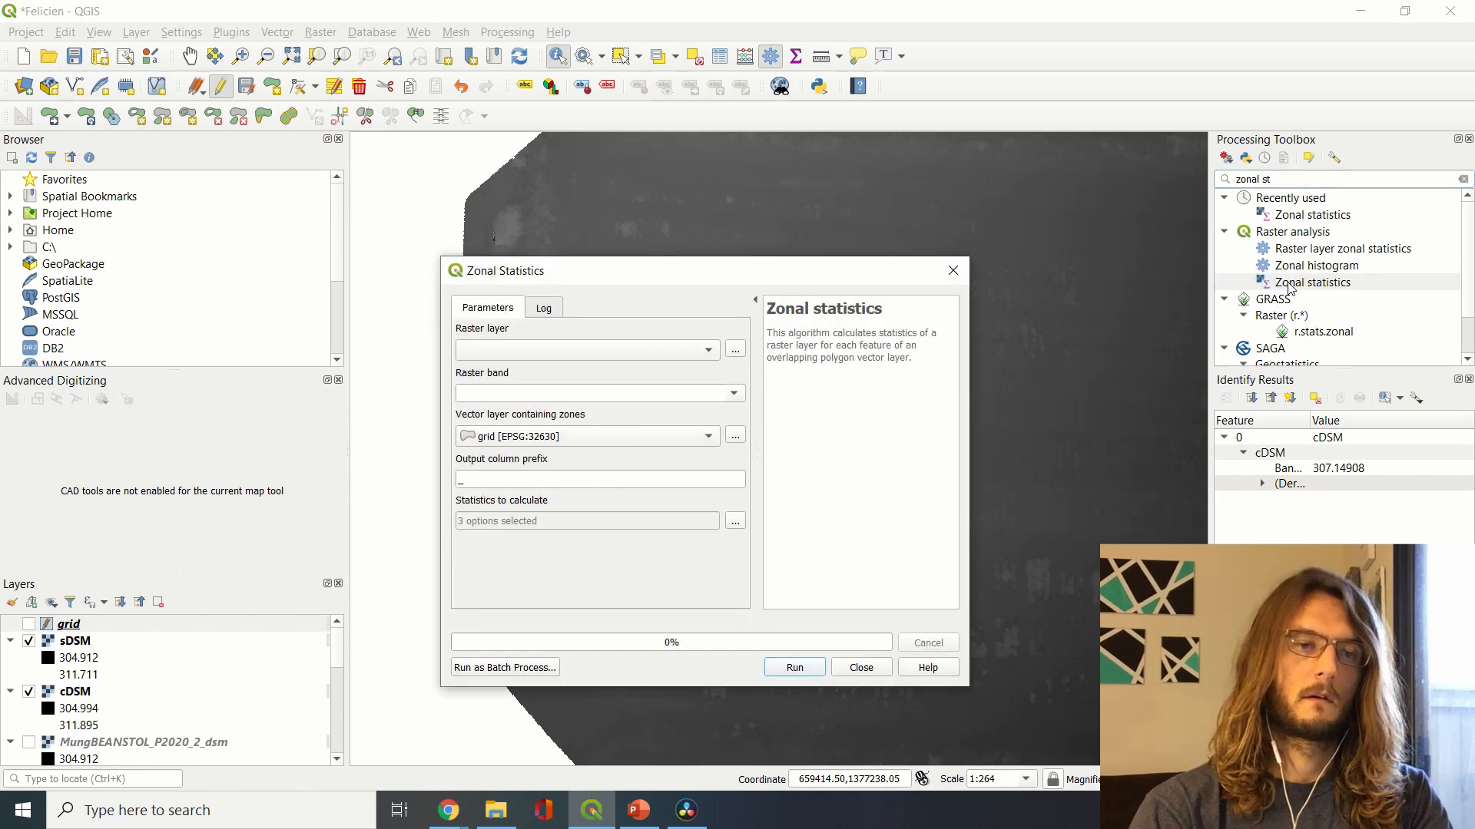
Set cDSM as the raster layer for the zonal statistics and use cDSM as the output column prefix
left_click(709, 352)
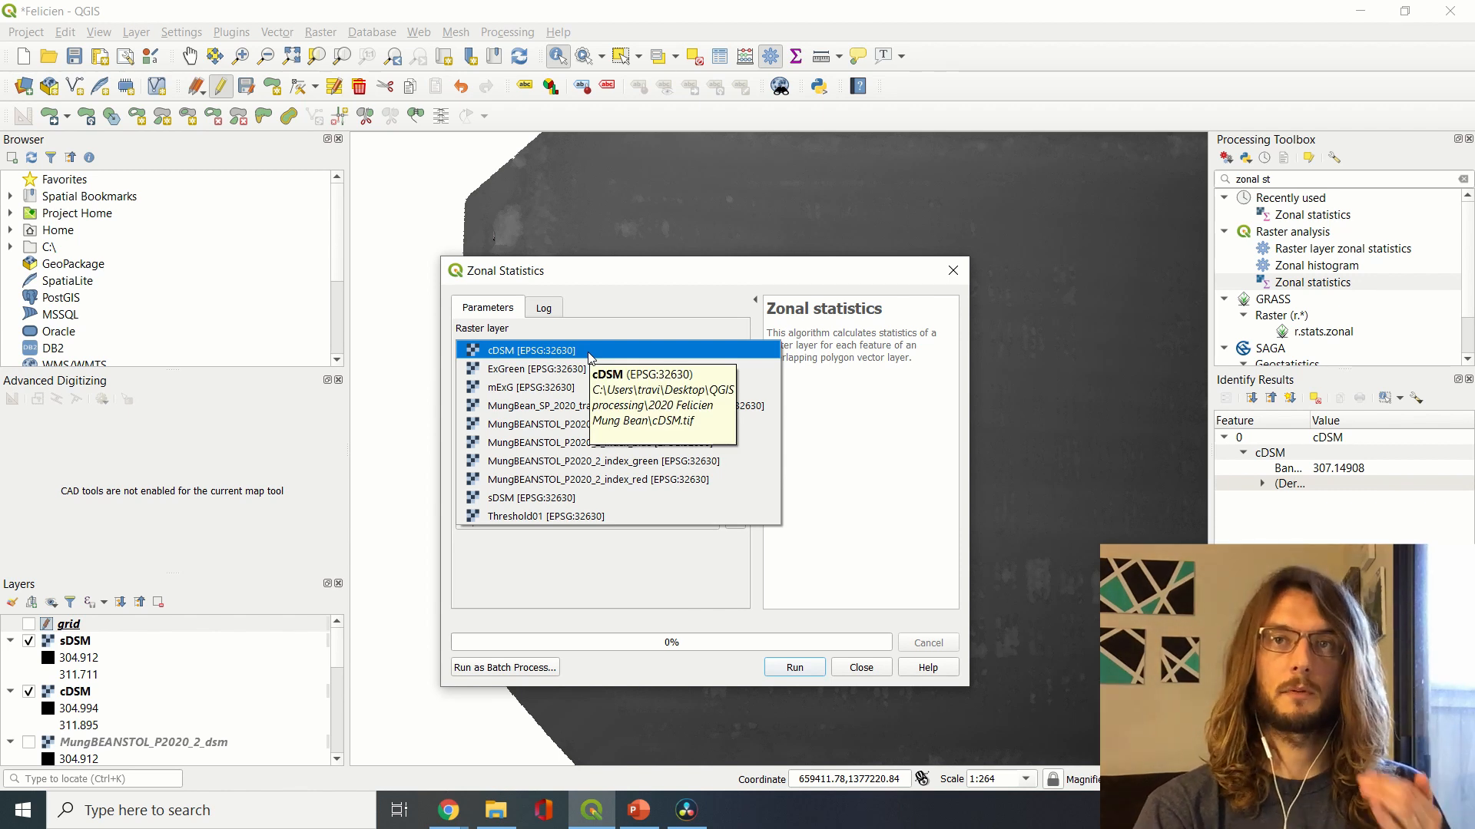
left_click(493, 354)
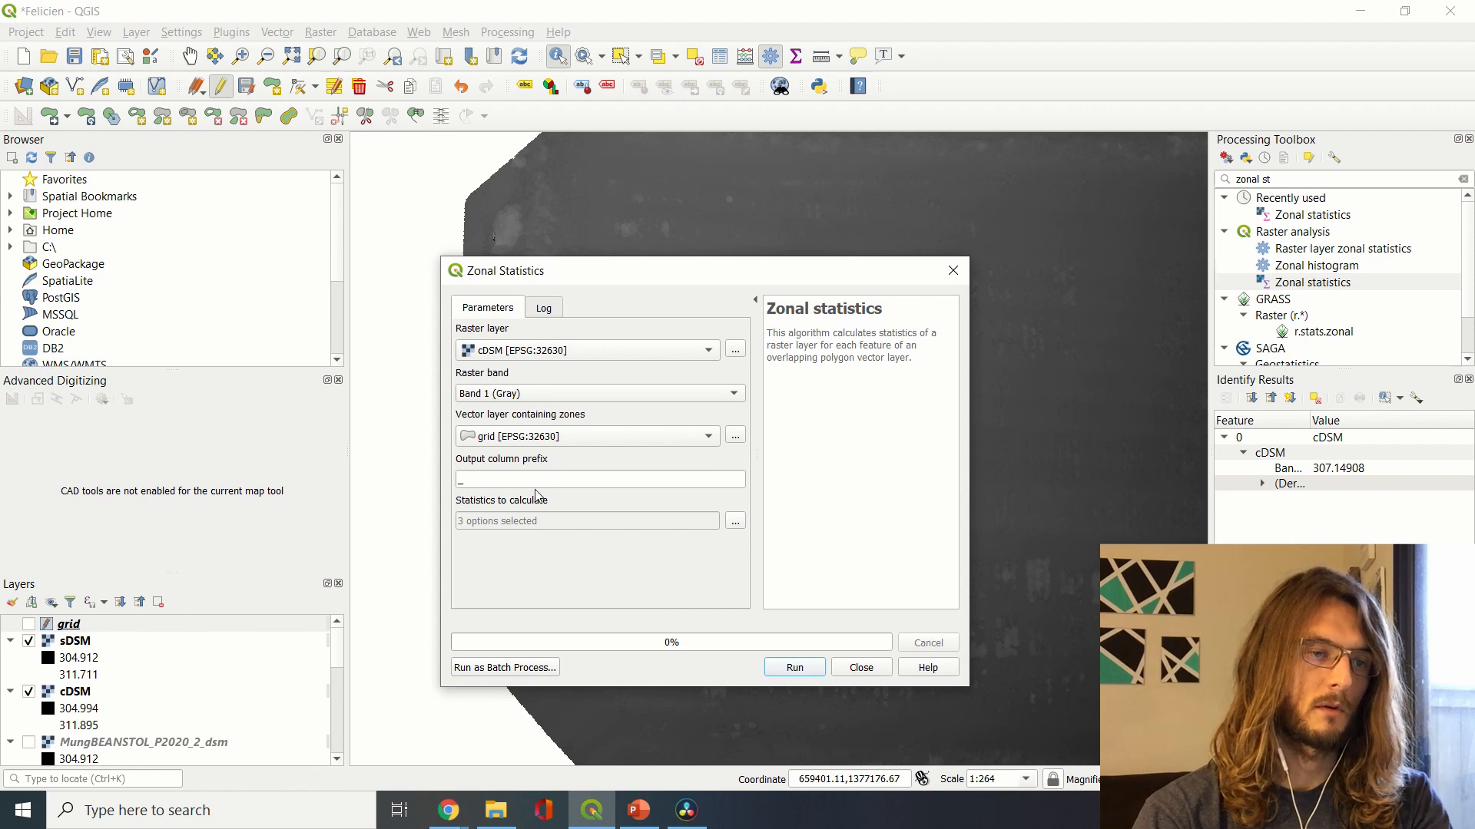
left_click_drag(532, 481, 444, 479)
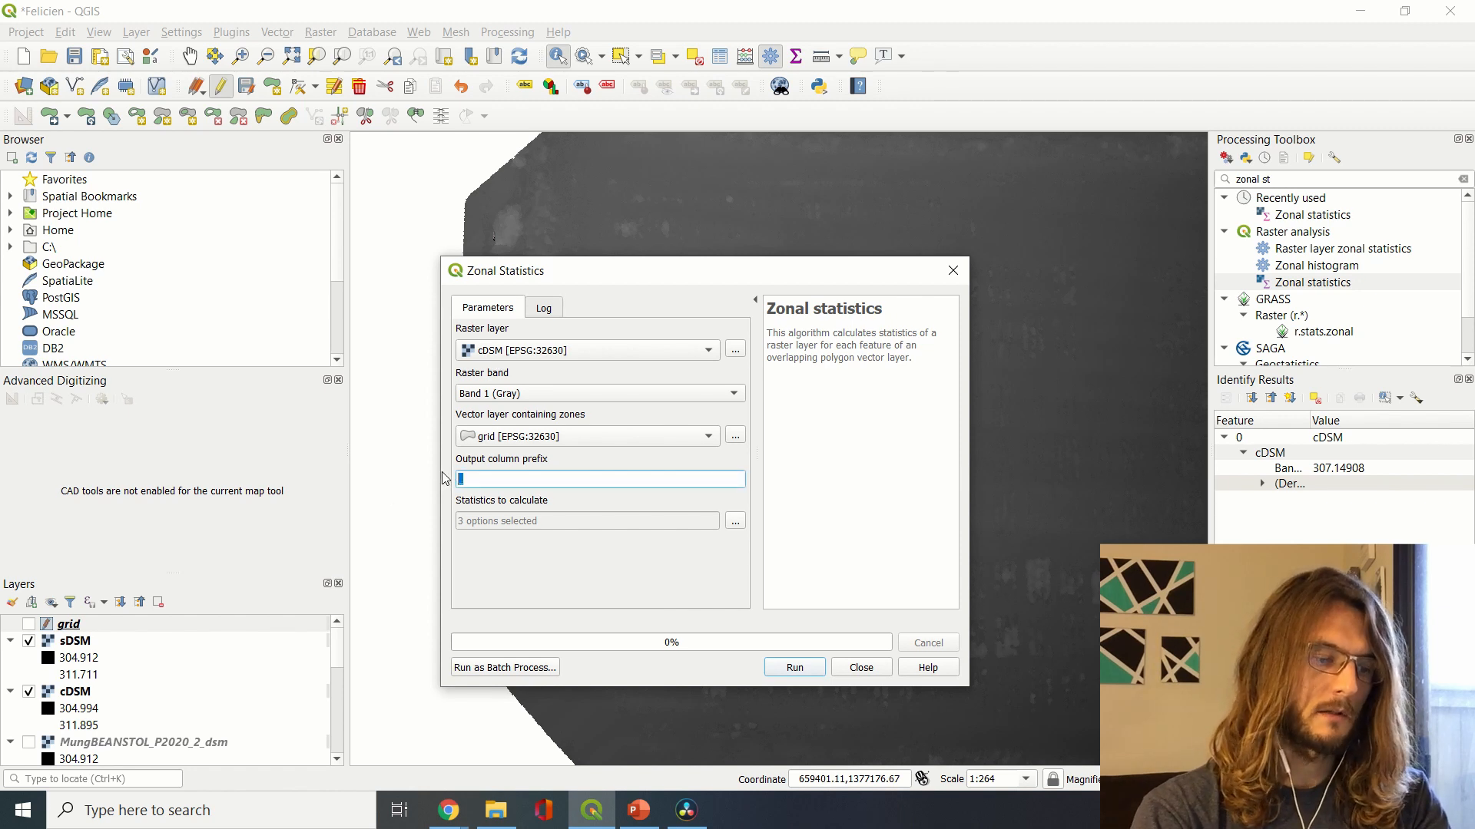
type("cDSM")
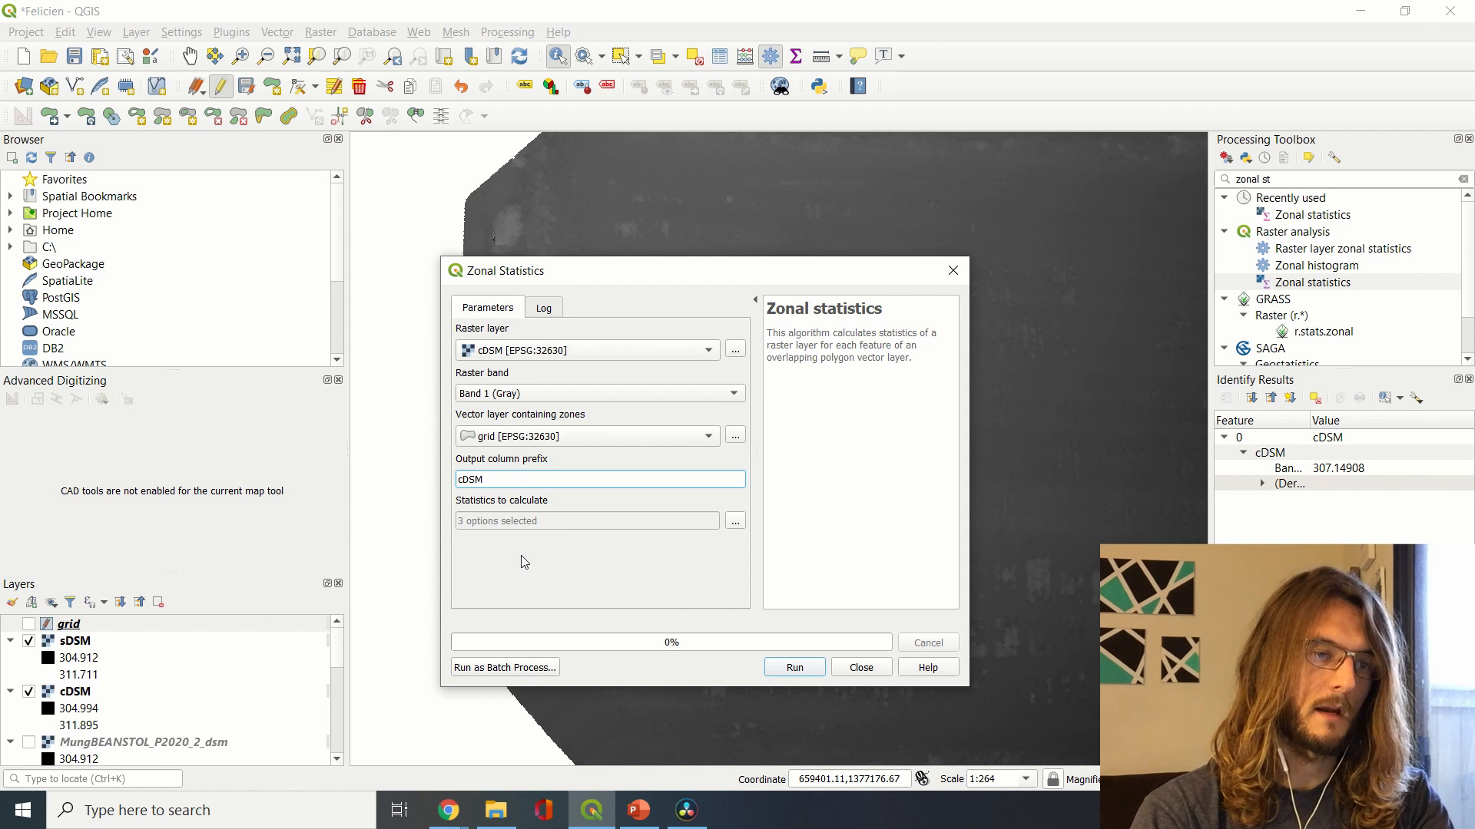
Limit the statistics to Mean and Max, run the zonal statistics on the grid layer, and close the tool
left_click(737, 521)
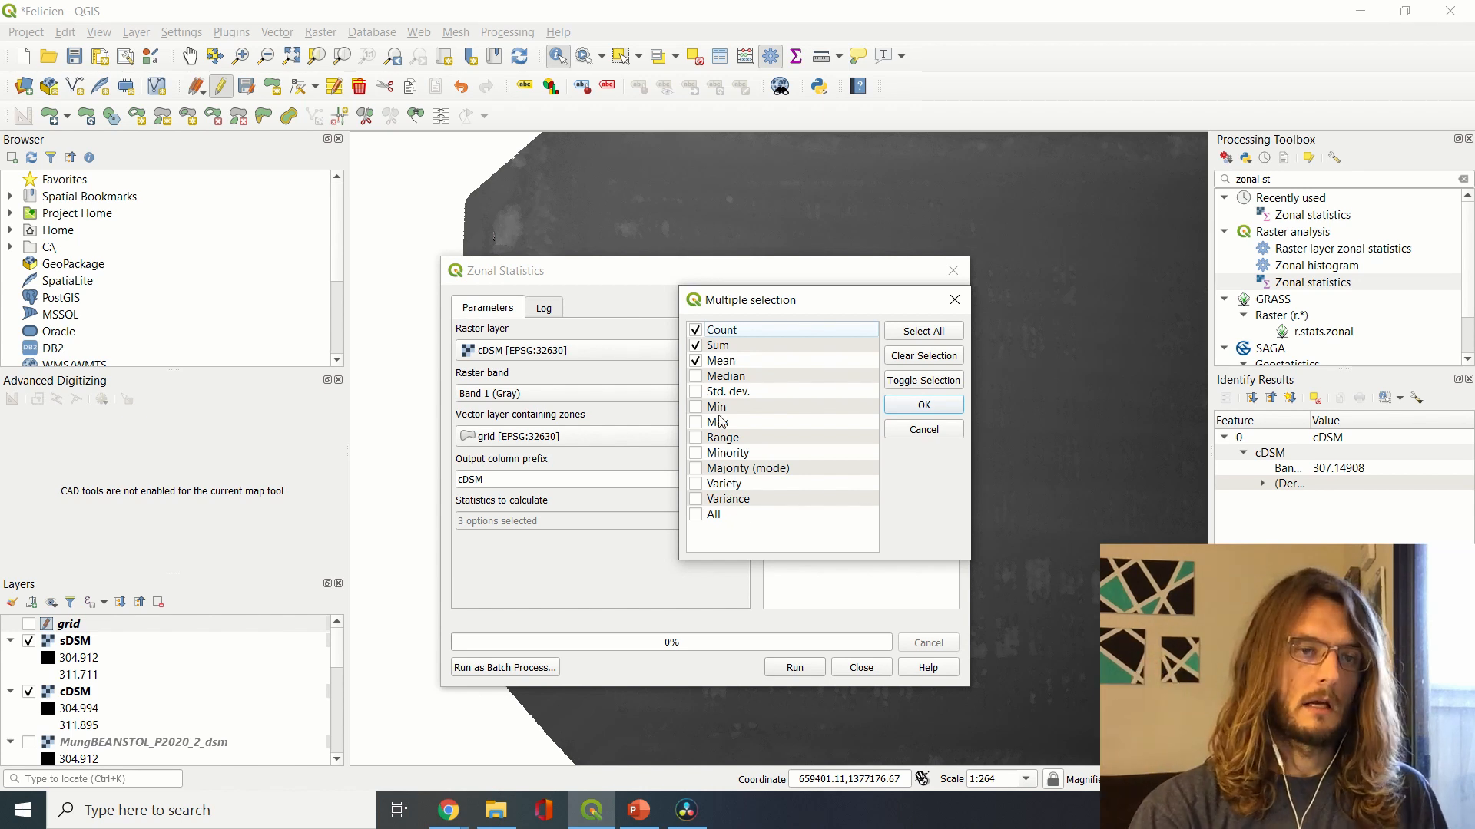
left_click(698, 333)
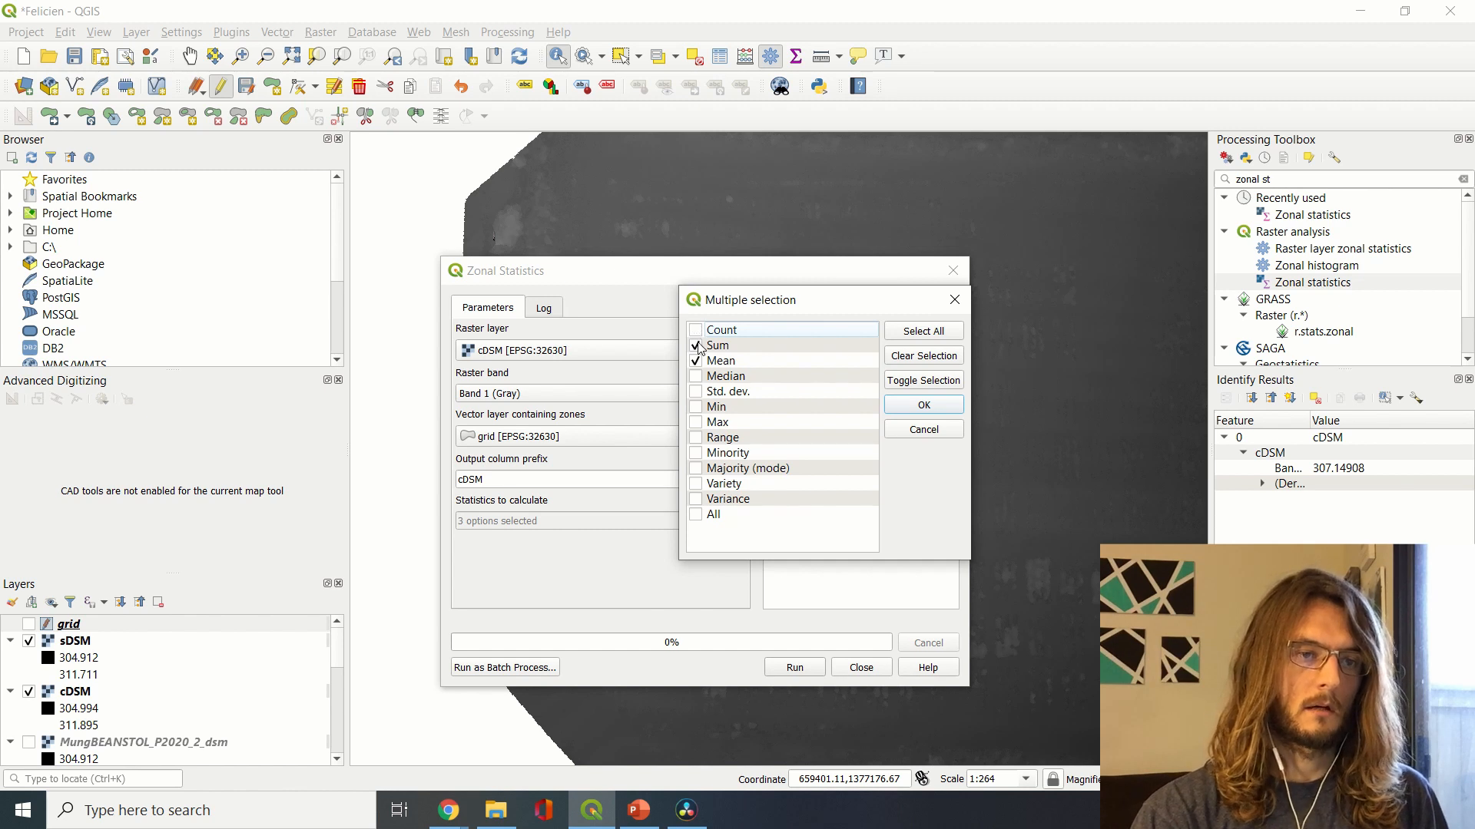
left_click(696, 347)
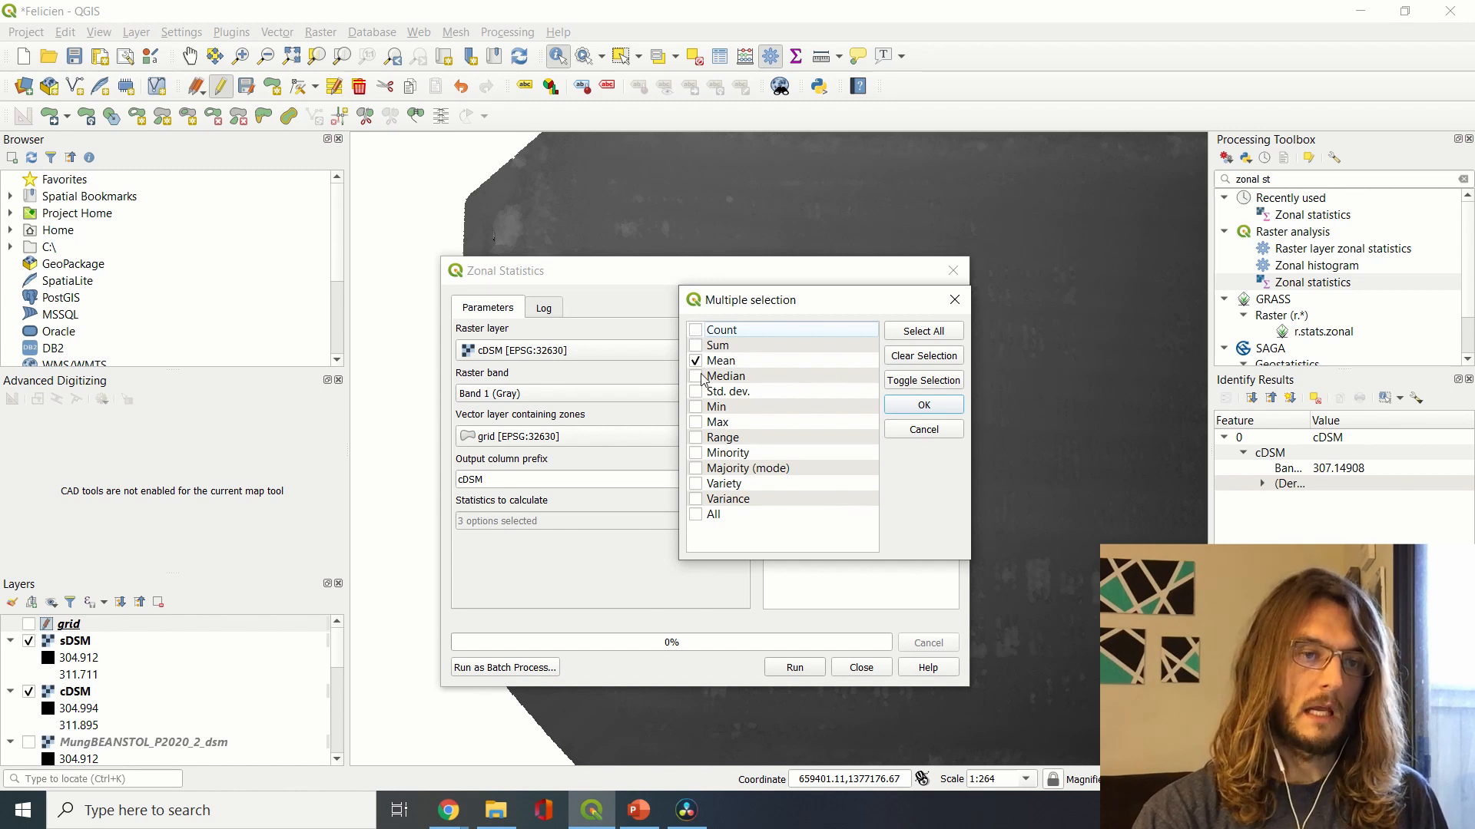
left_click(697, 423)
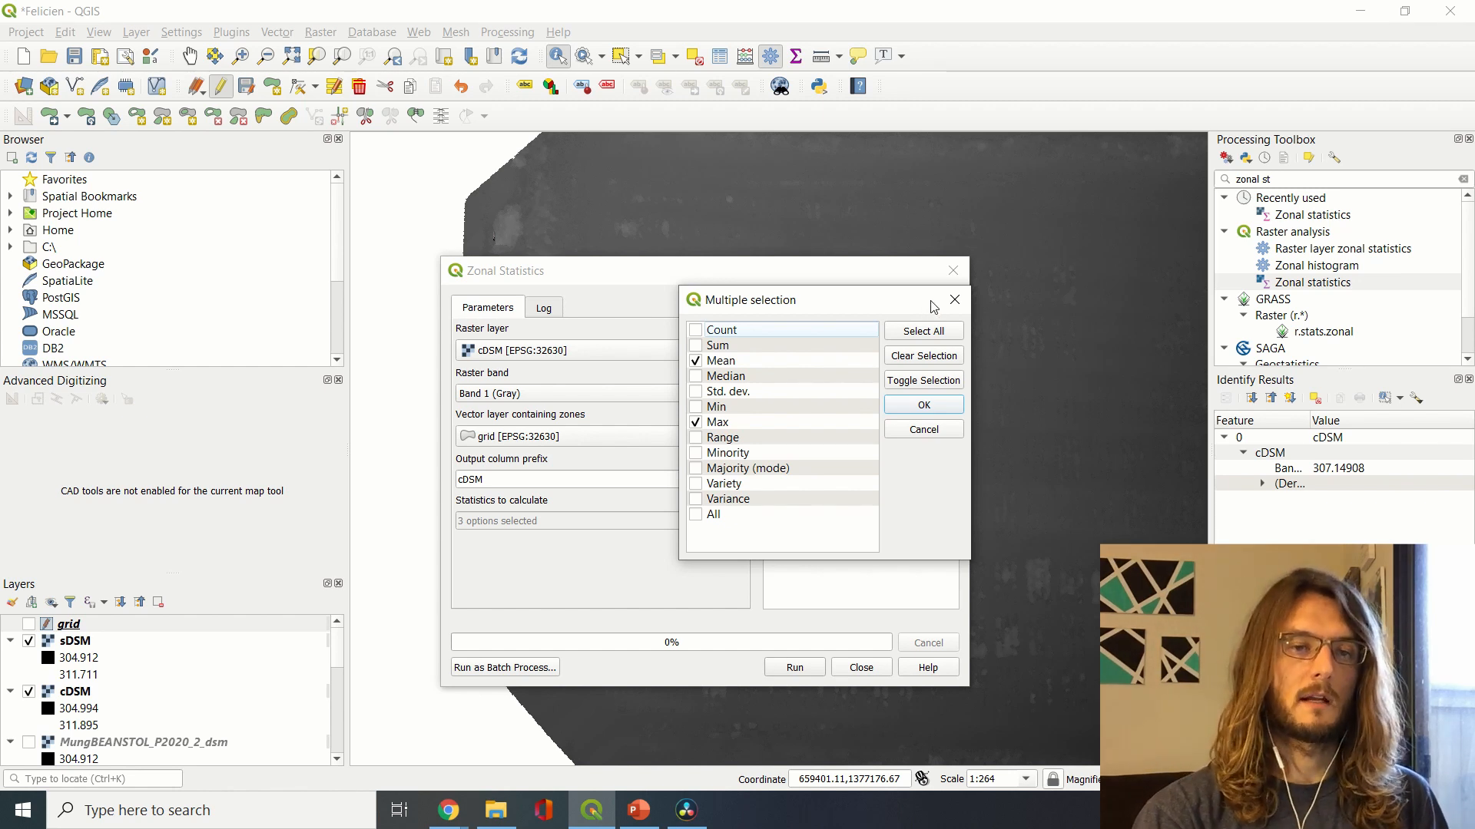
left_click(932, 407)
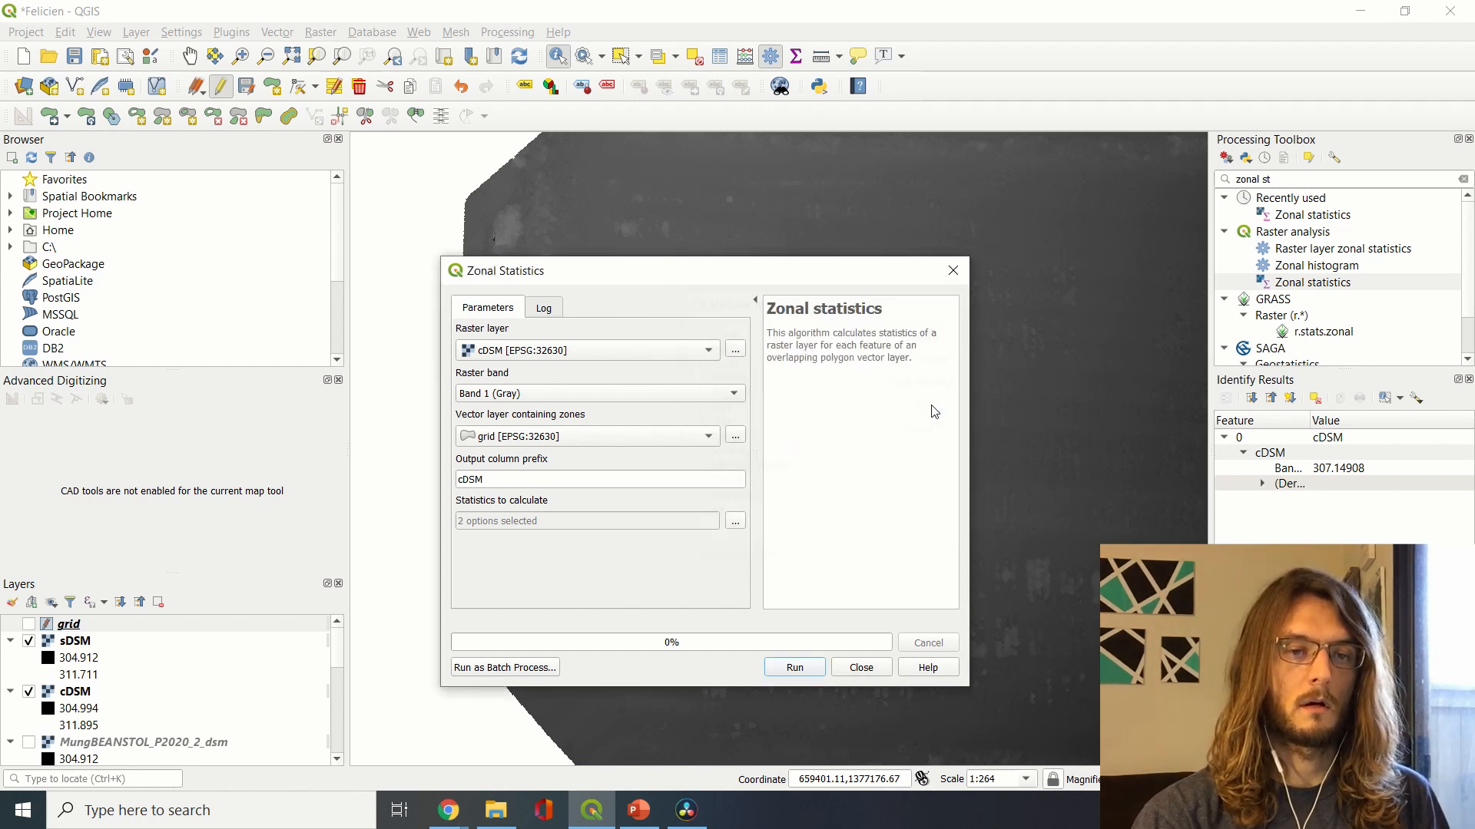
left_click(796, 668)
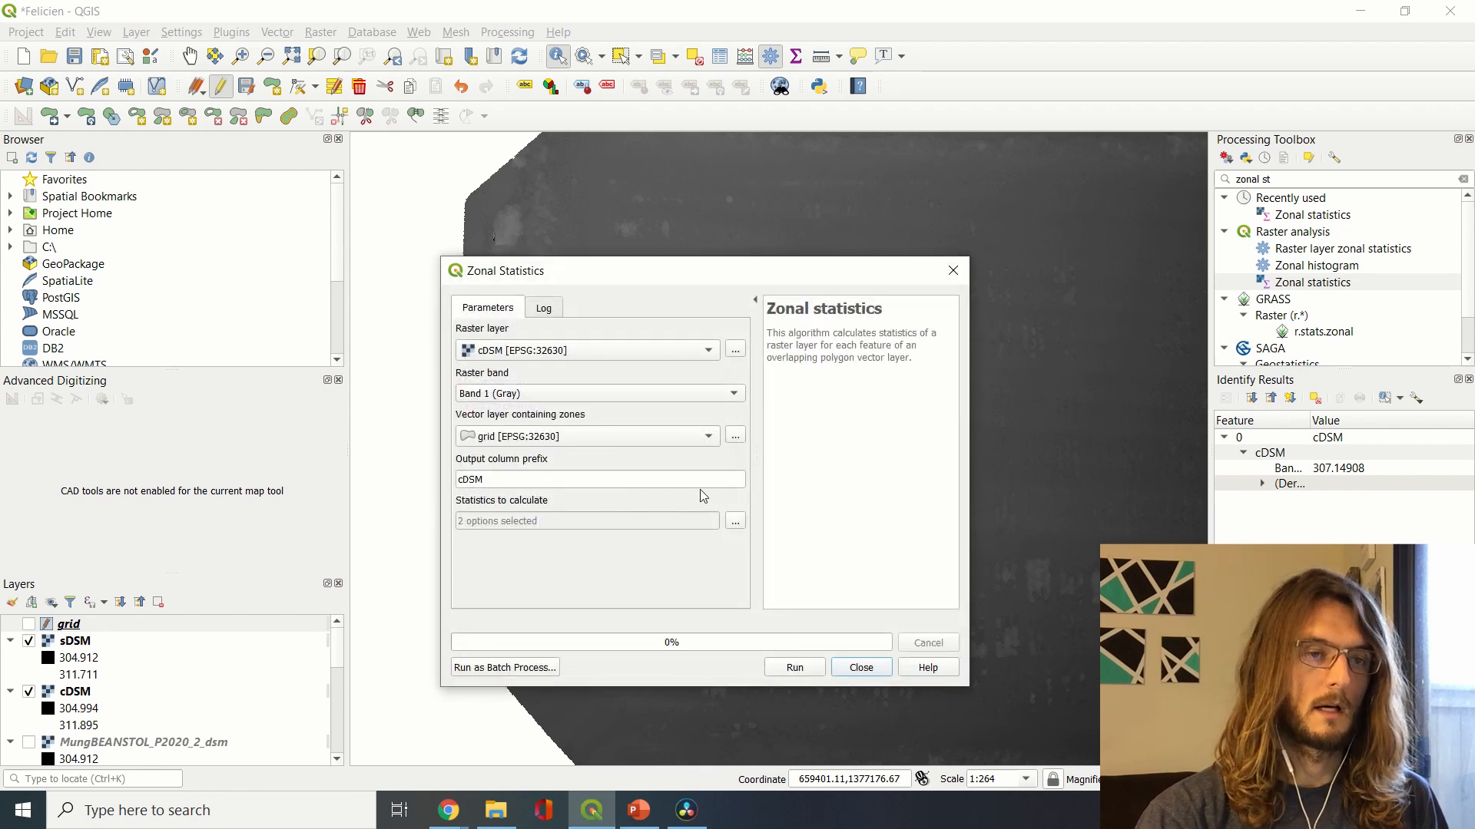
left_click(952, 271)
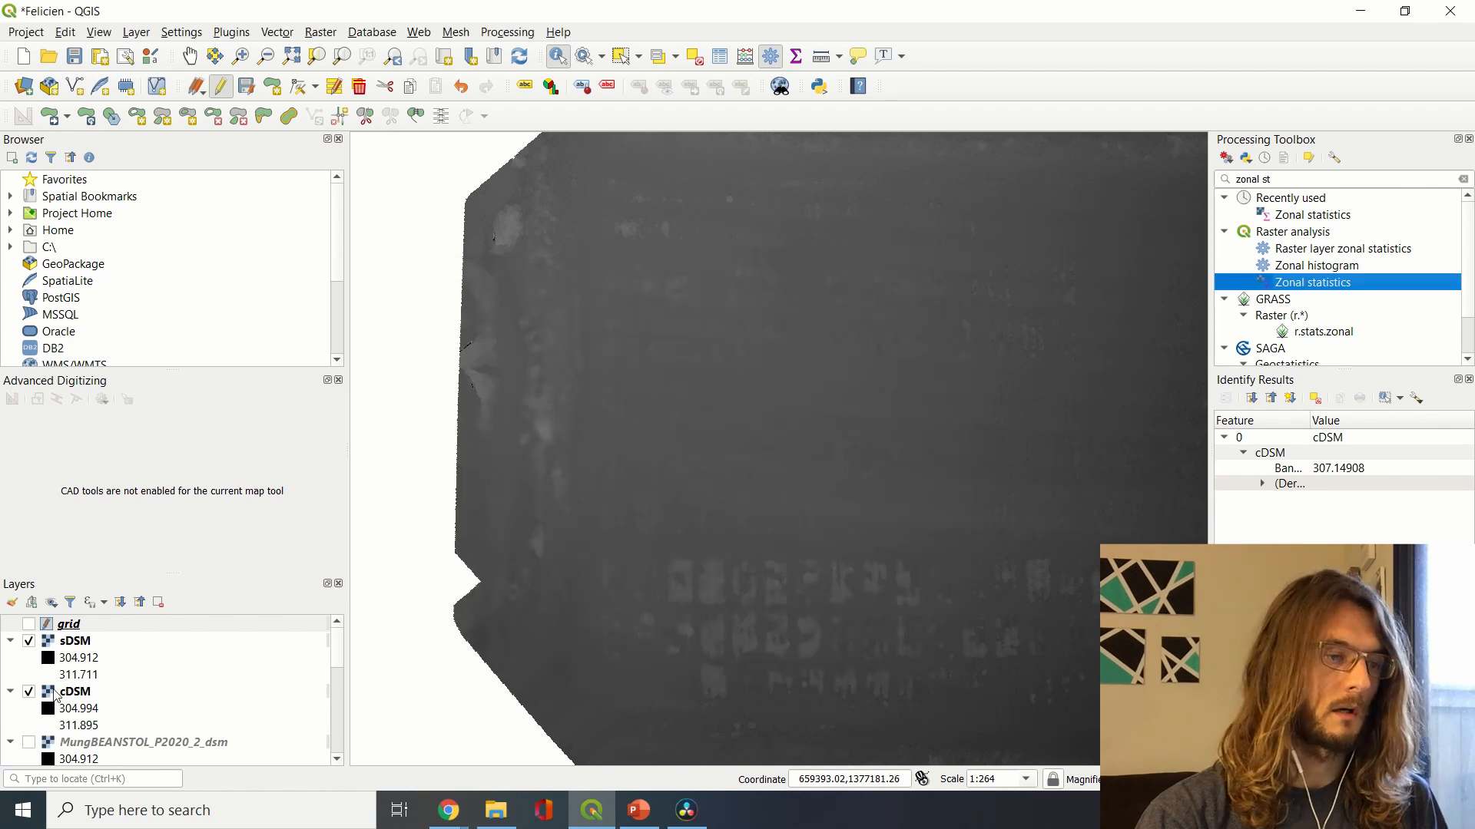
Open the grid layer's attribute table and sort the plots by cDSMmean in ascending order
right_click(99, 630)
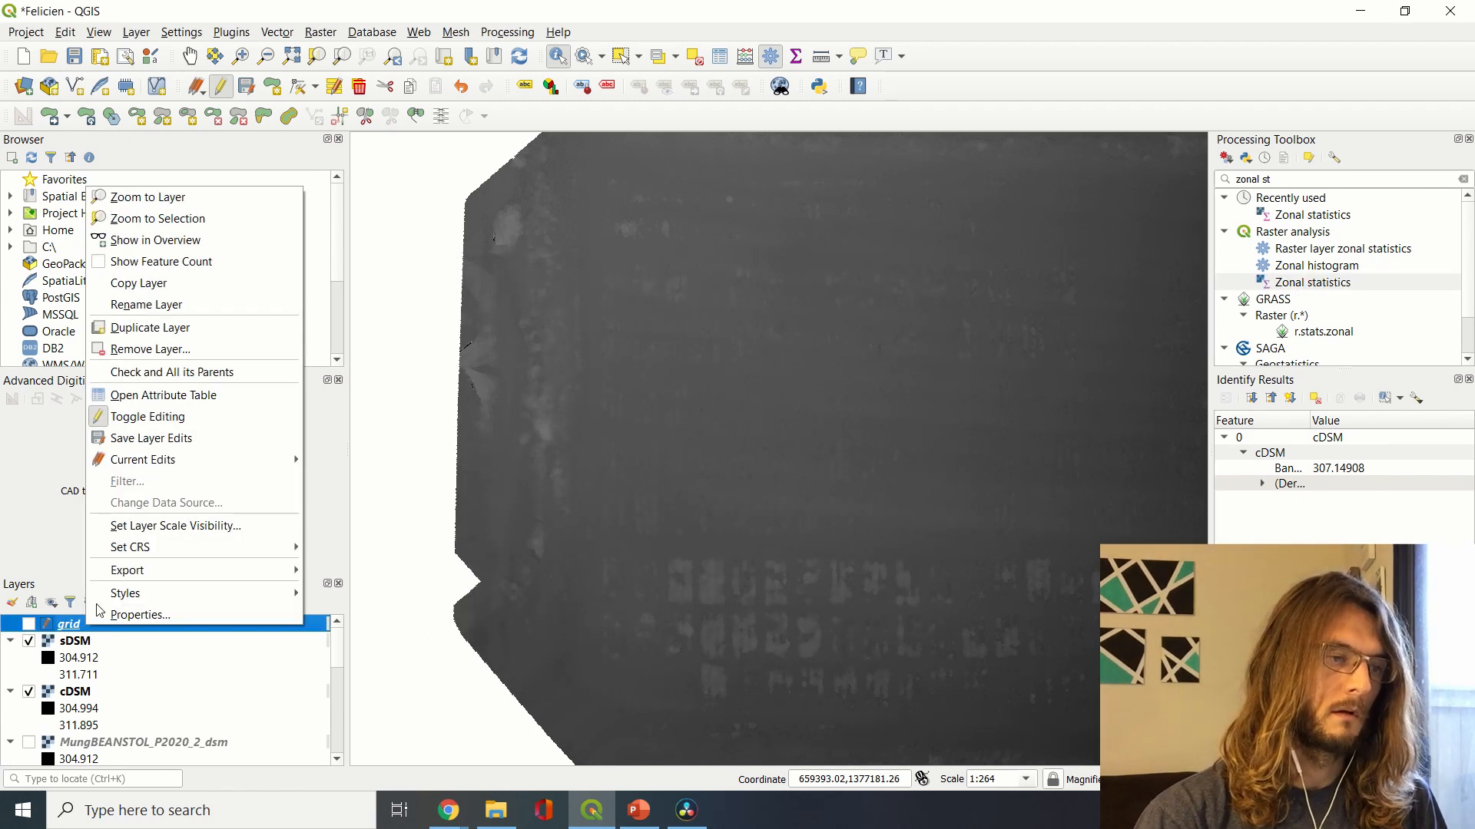
left_click(172, 395)
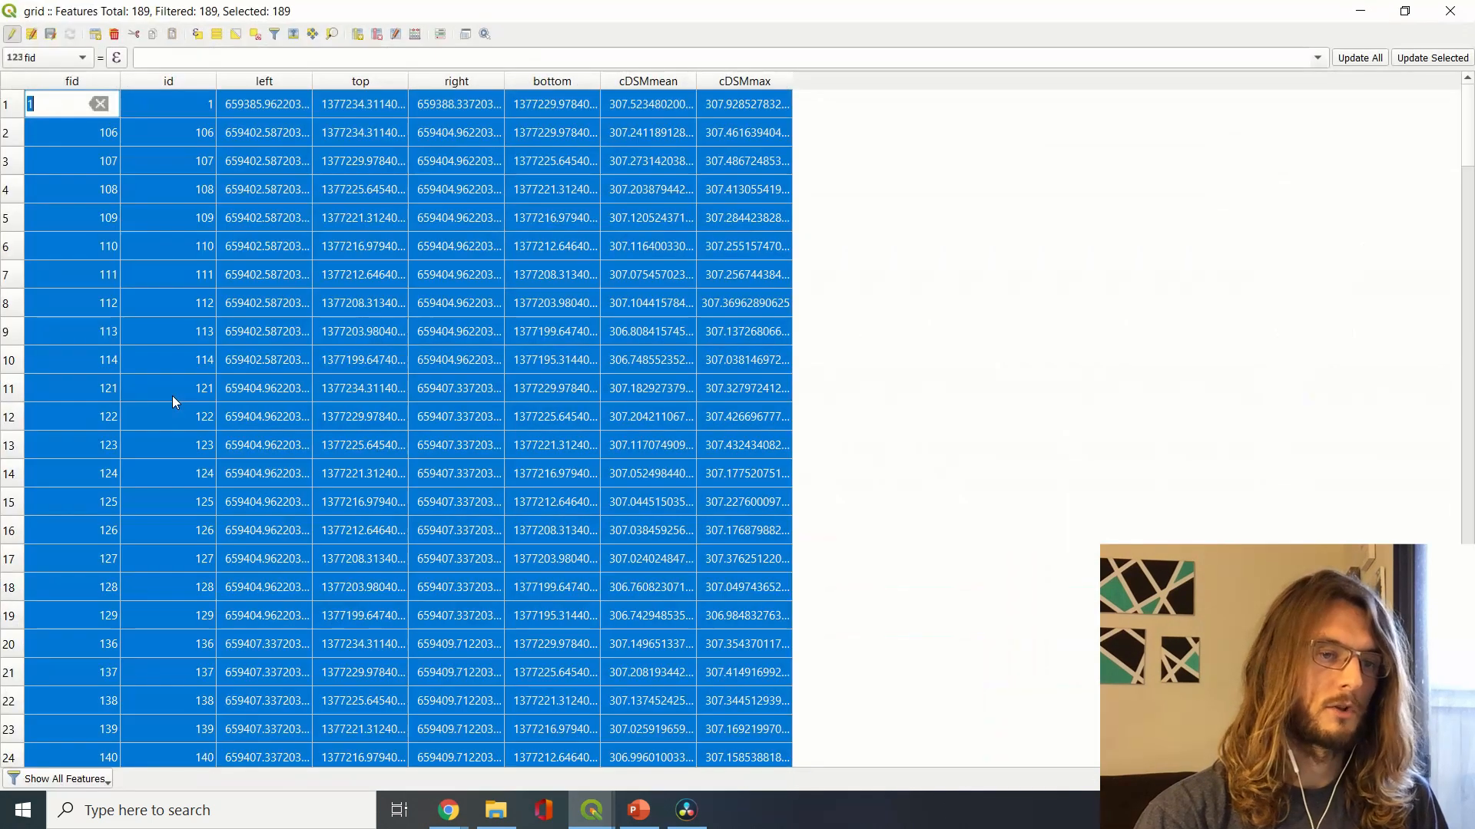
double_click(483, 190)
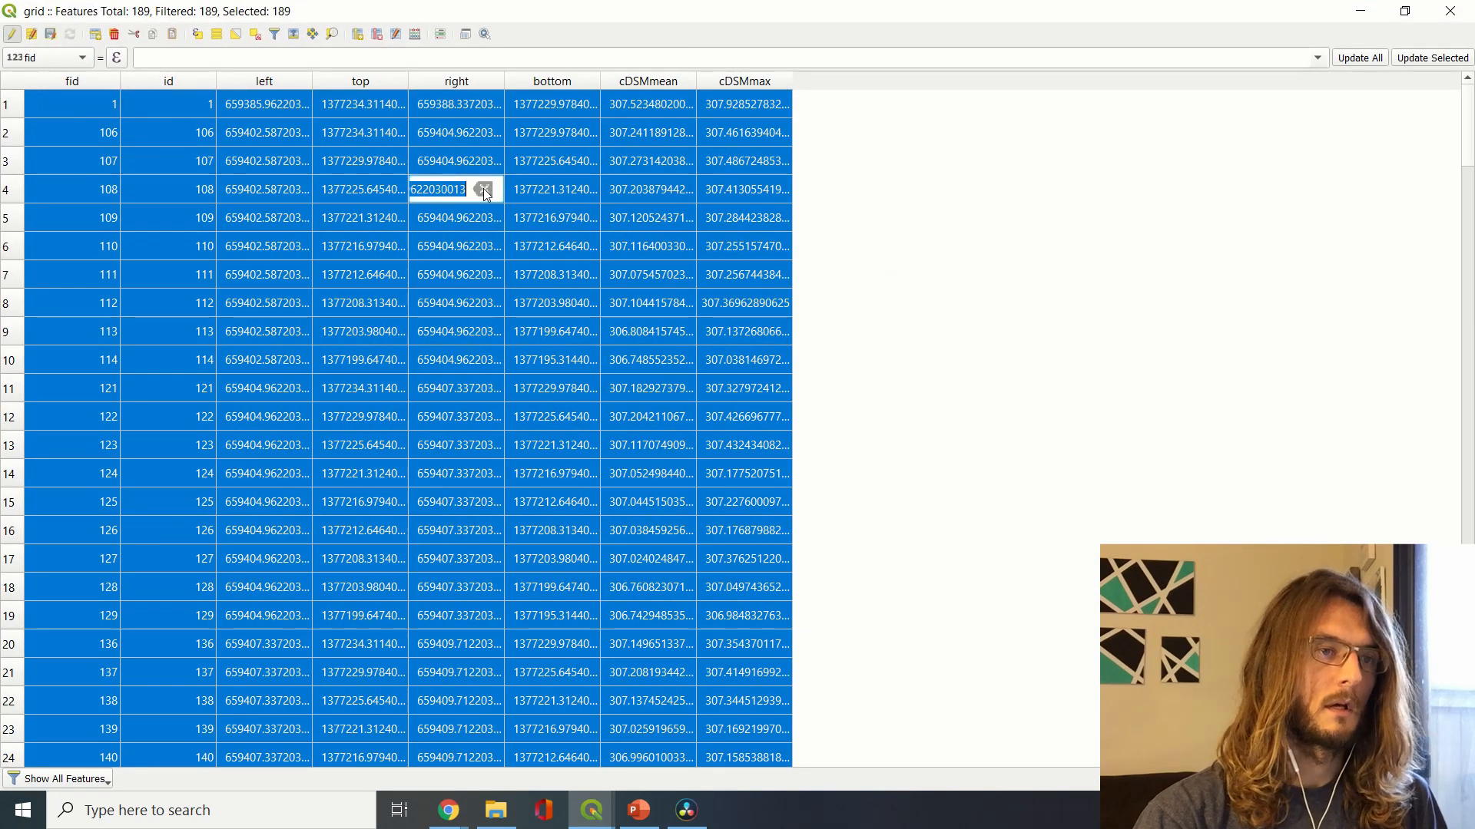
double_click(564, 134)
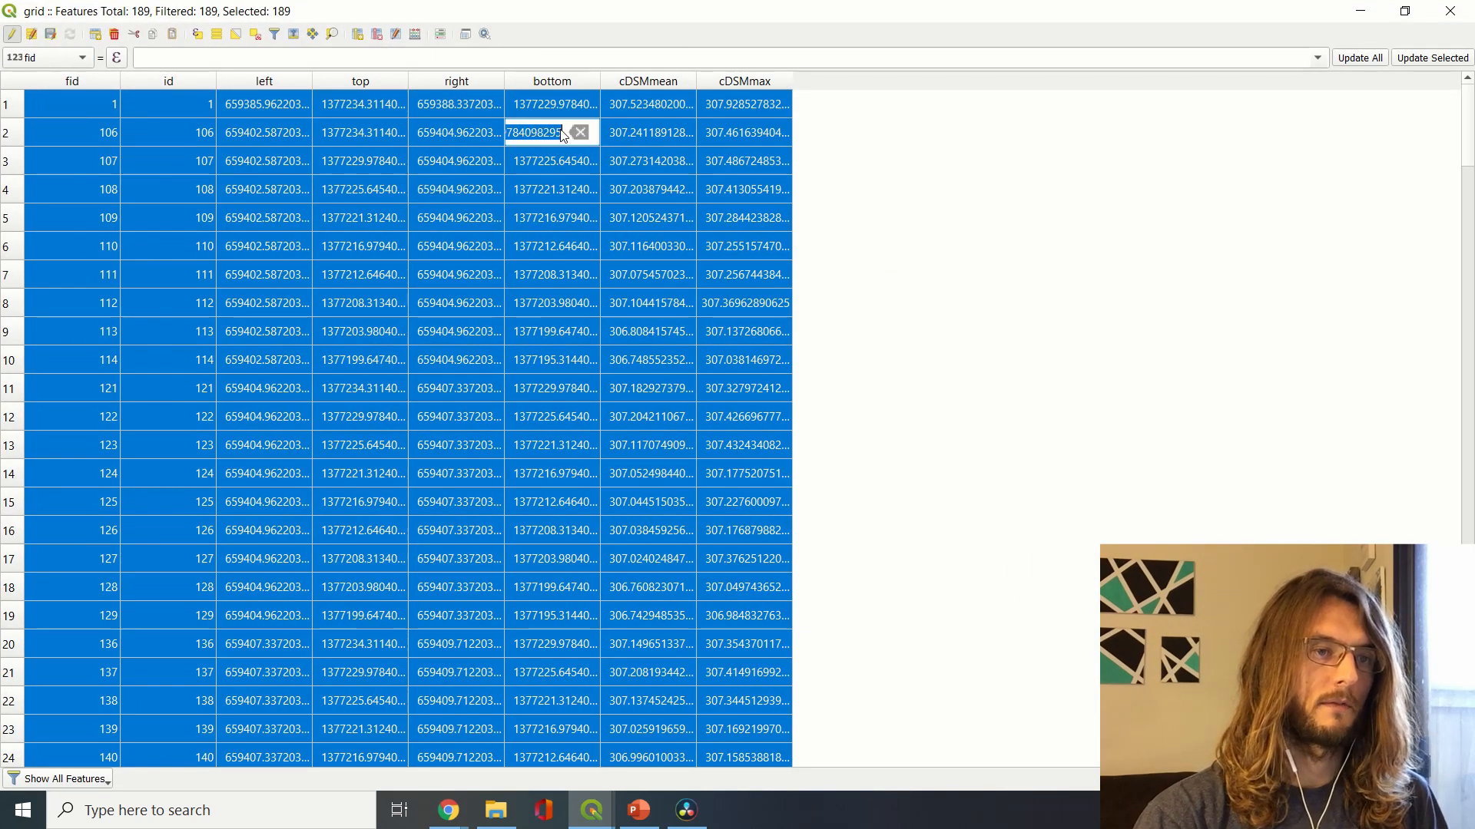
left_click(629, 83)
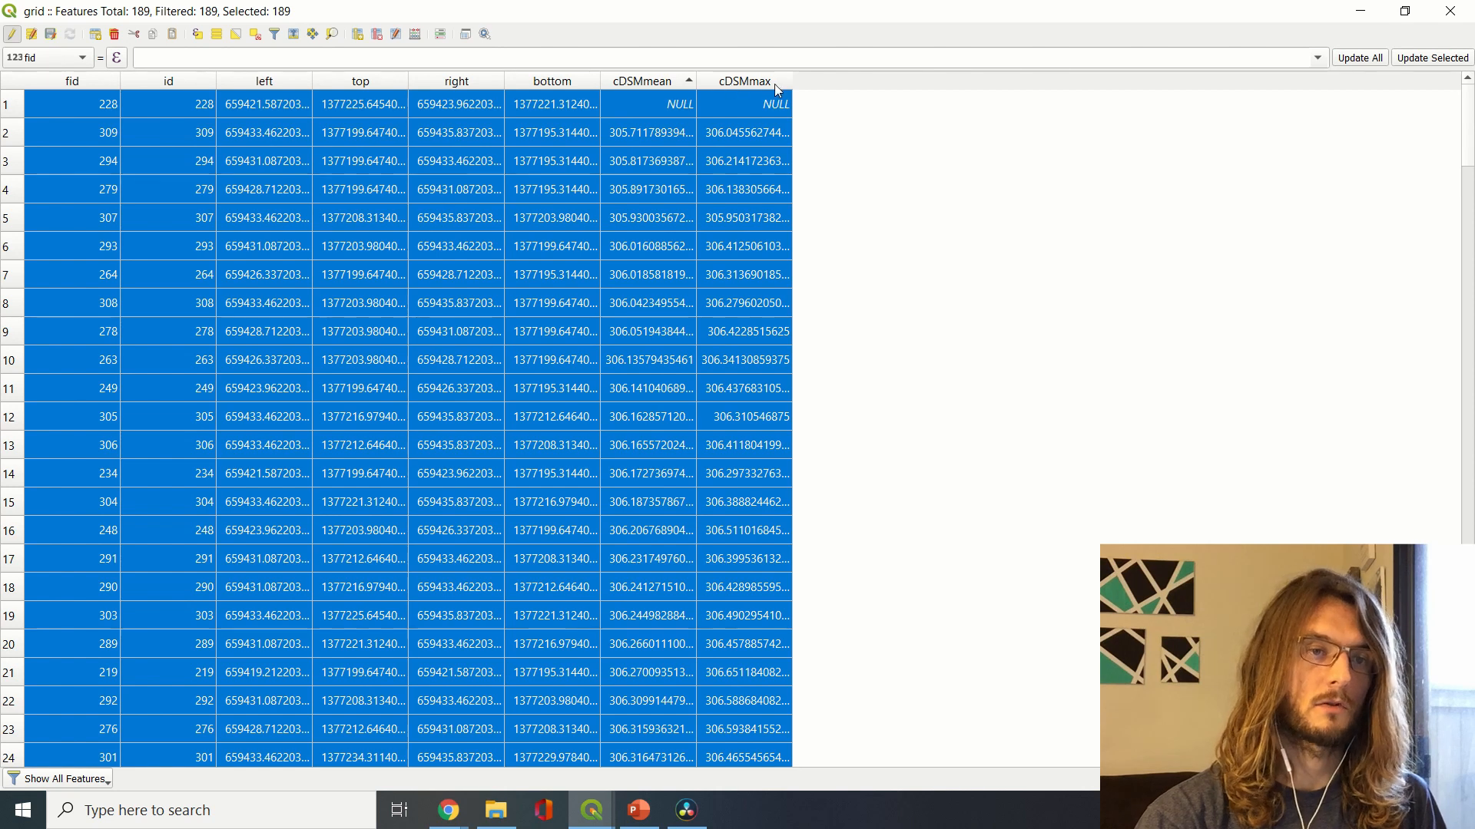
Sort the grid attribute table by fid in ascending order and close the table
left_click(60, 80)
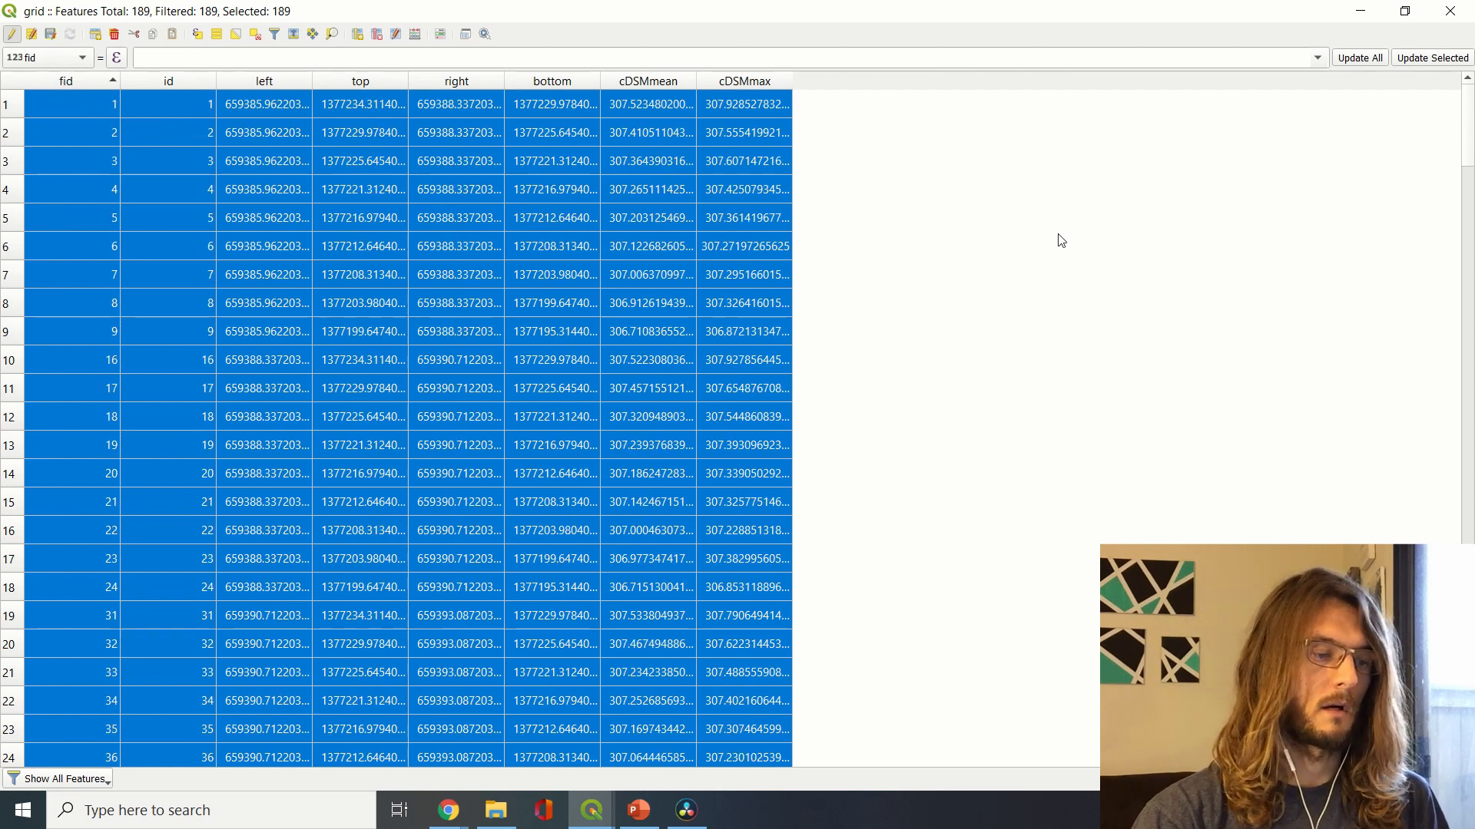
left_click(1449, 11)
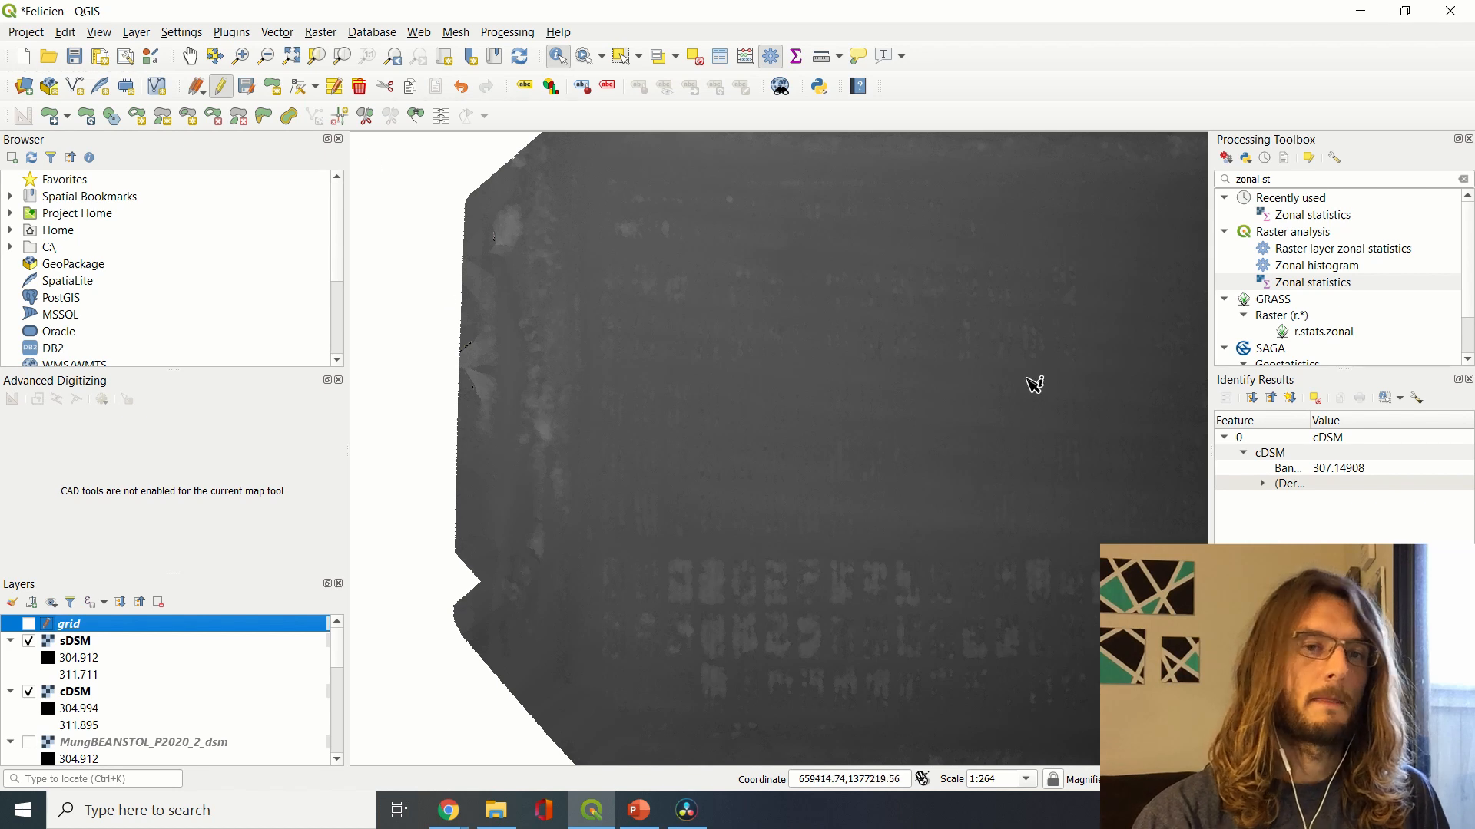
Open the Zonal statistics algorithm again with sDSM as the raster layer and sDSM as the output column prefix
double_click(1348, 284)
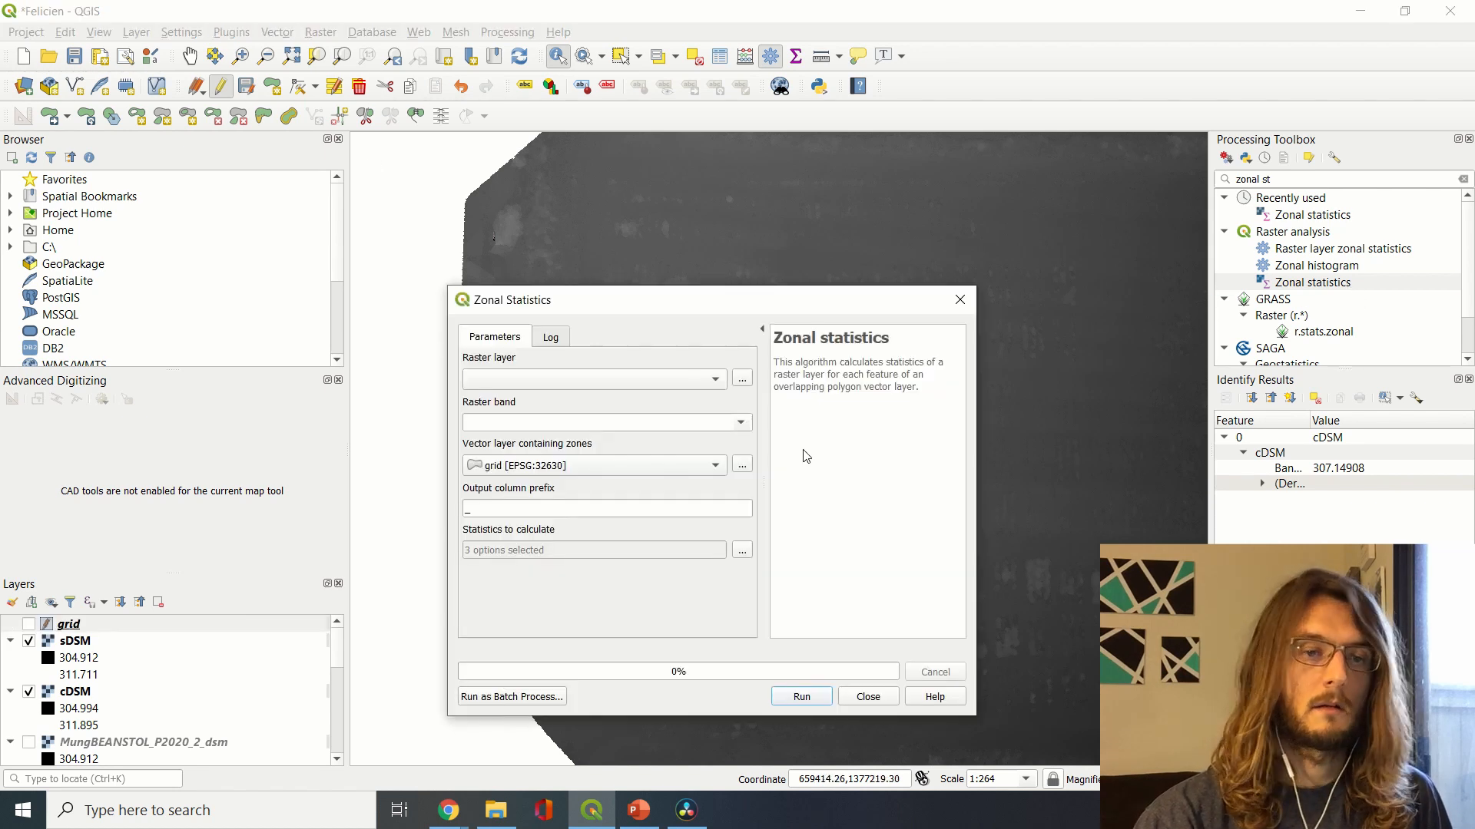
left_click(722, 384)
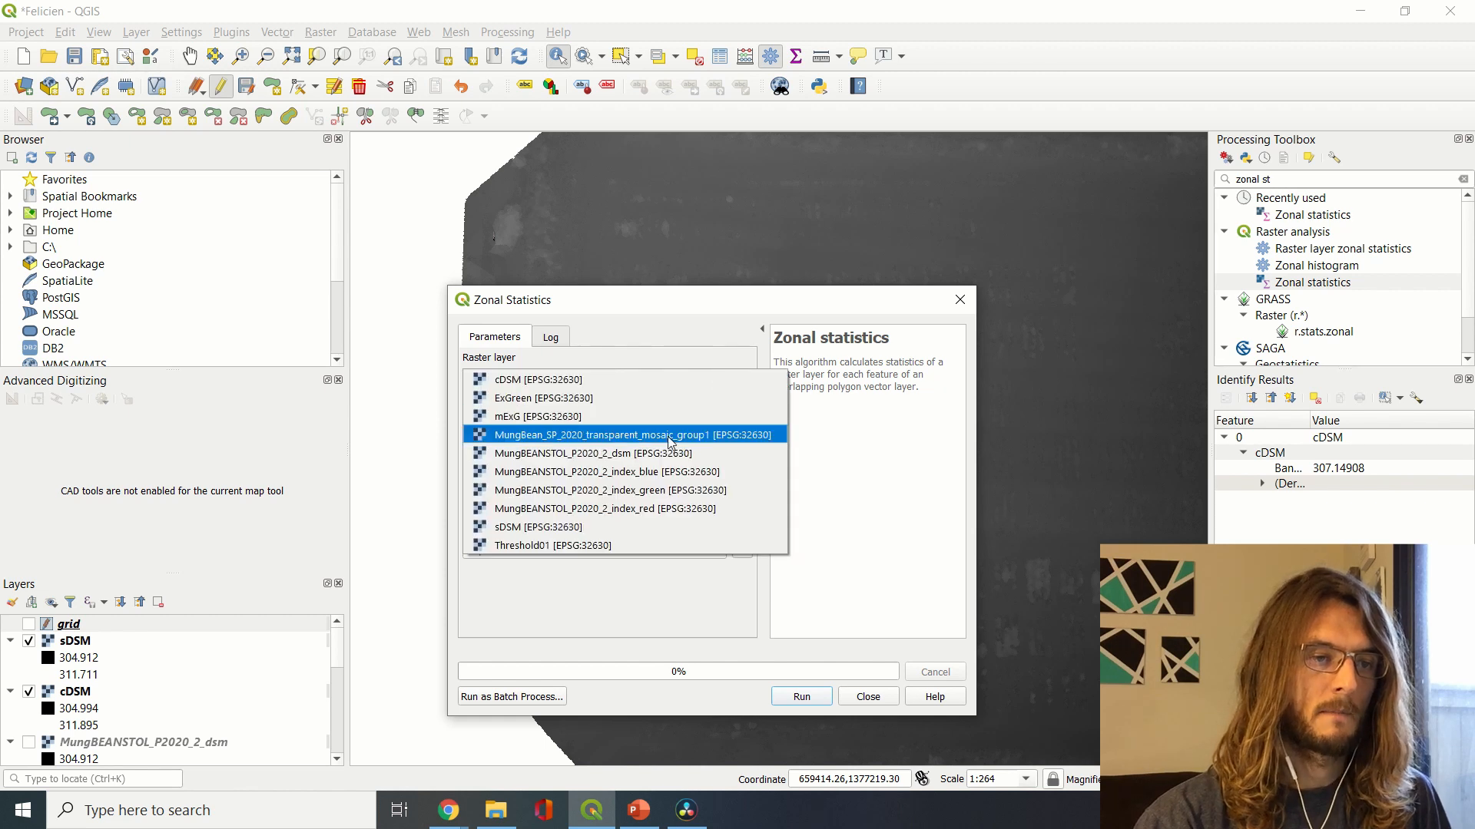
left_click(635, 530)
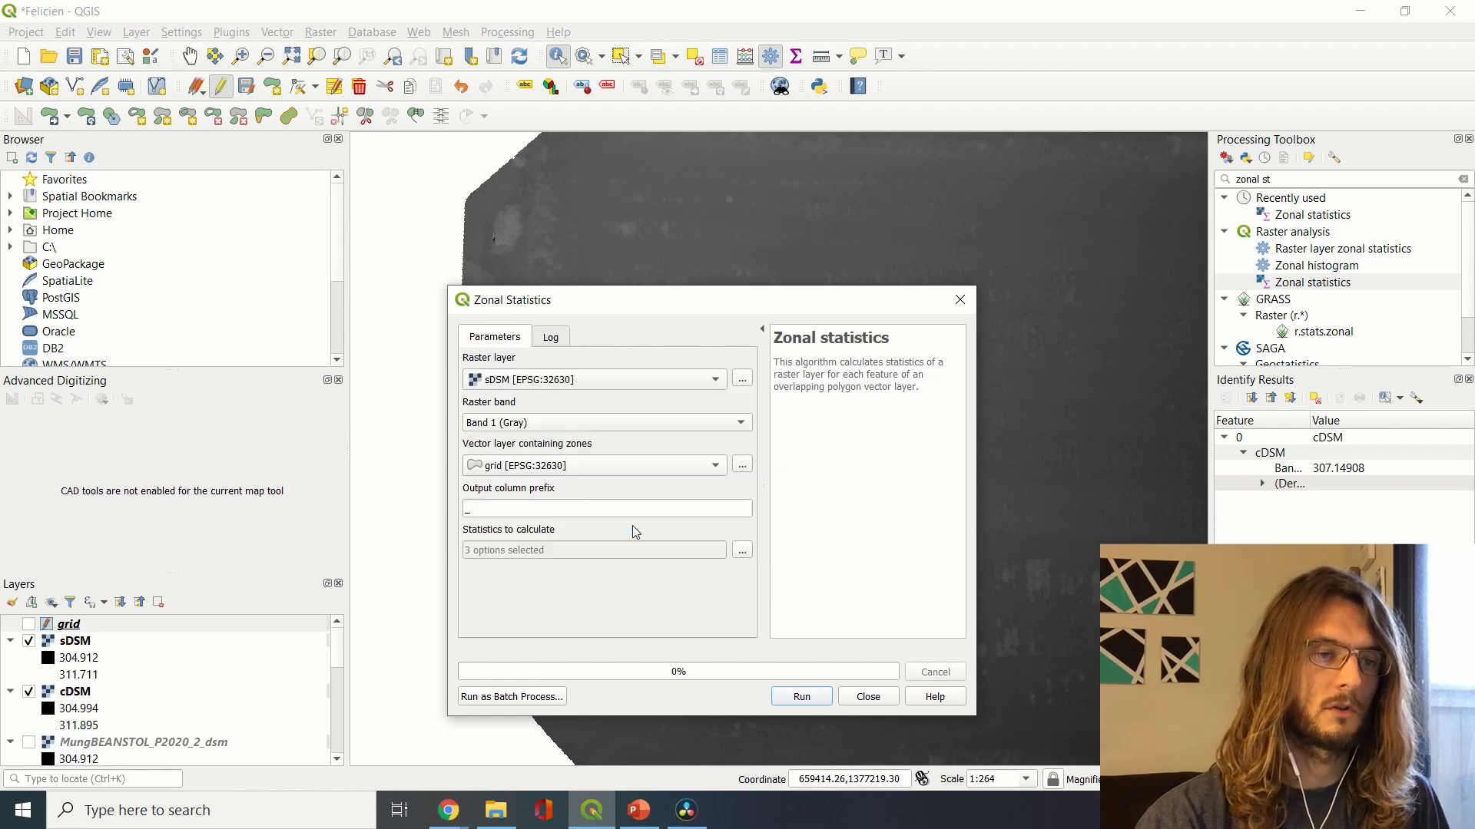
left_click(546, 507)
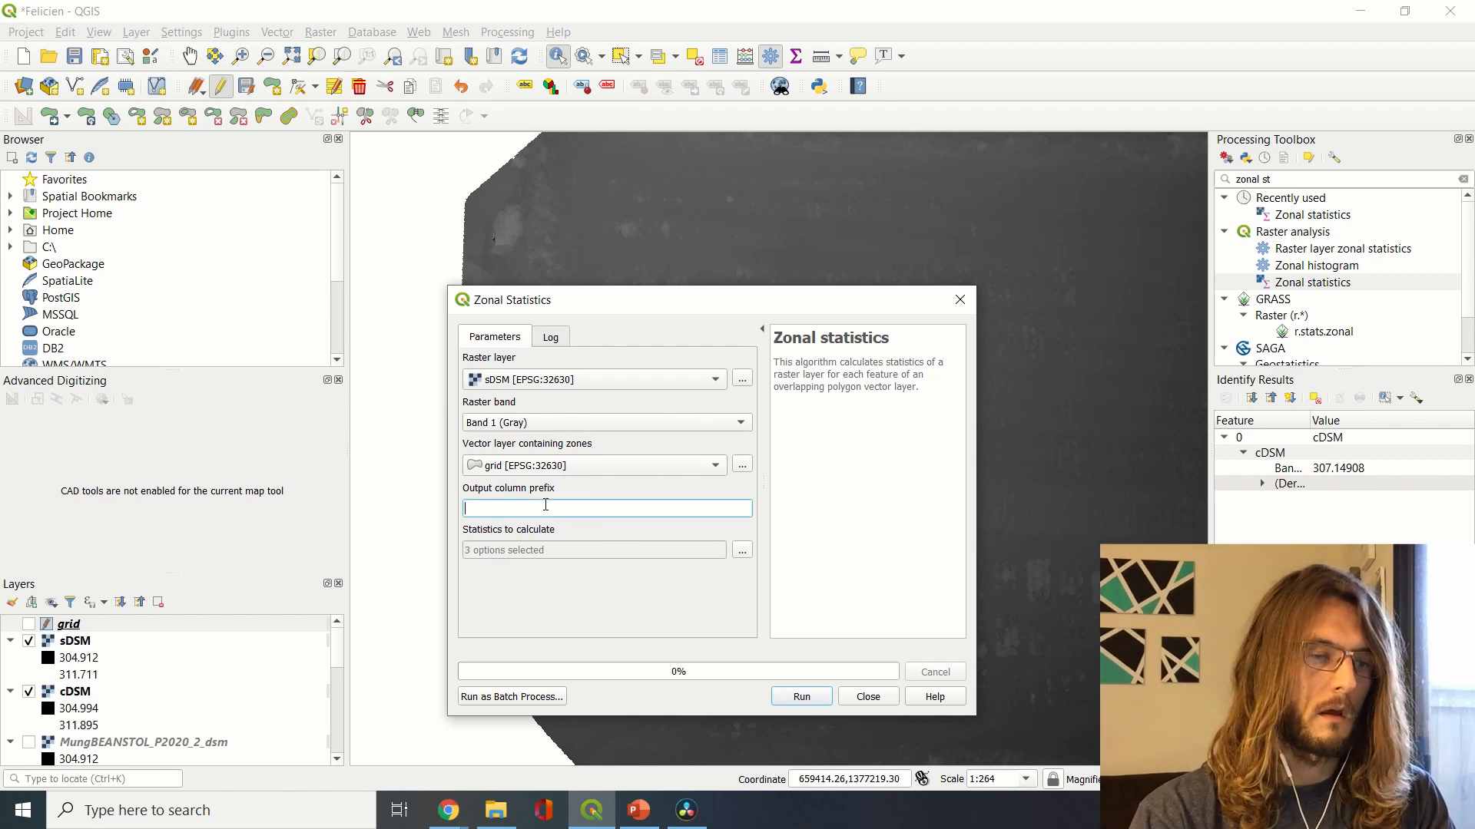
type("sDSM")
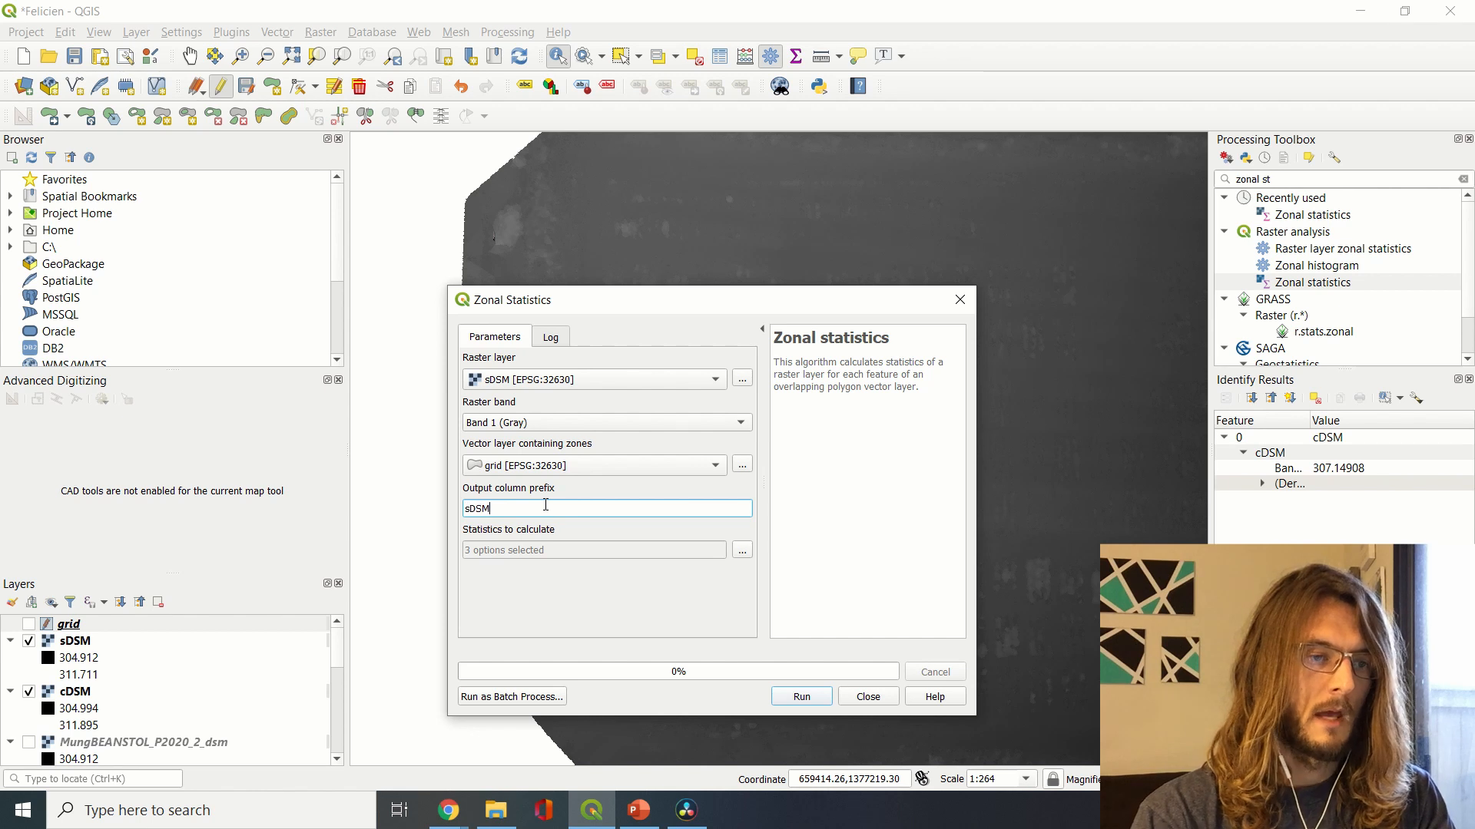
Limit the sDSM statistics to Median only and run the zonal statistics on the grid layer
left_click(742, 550)
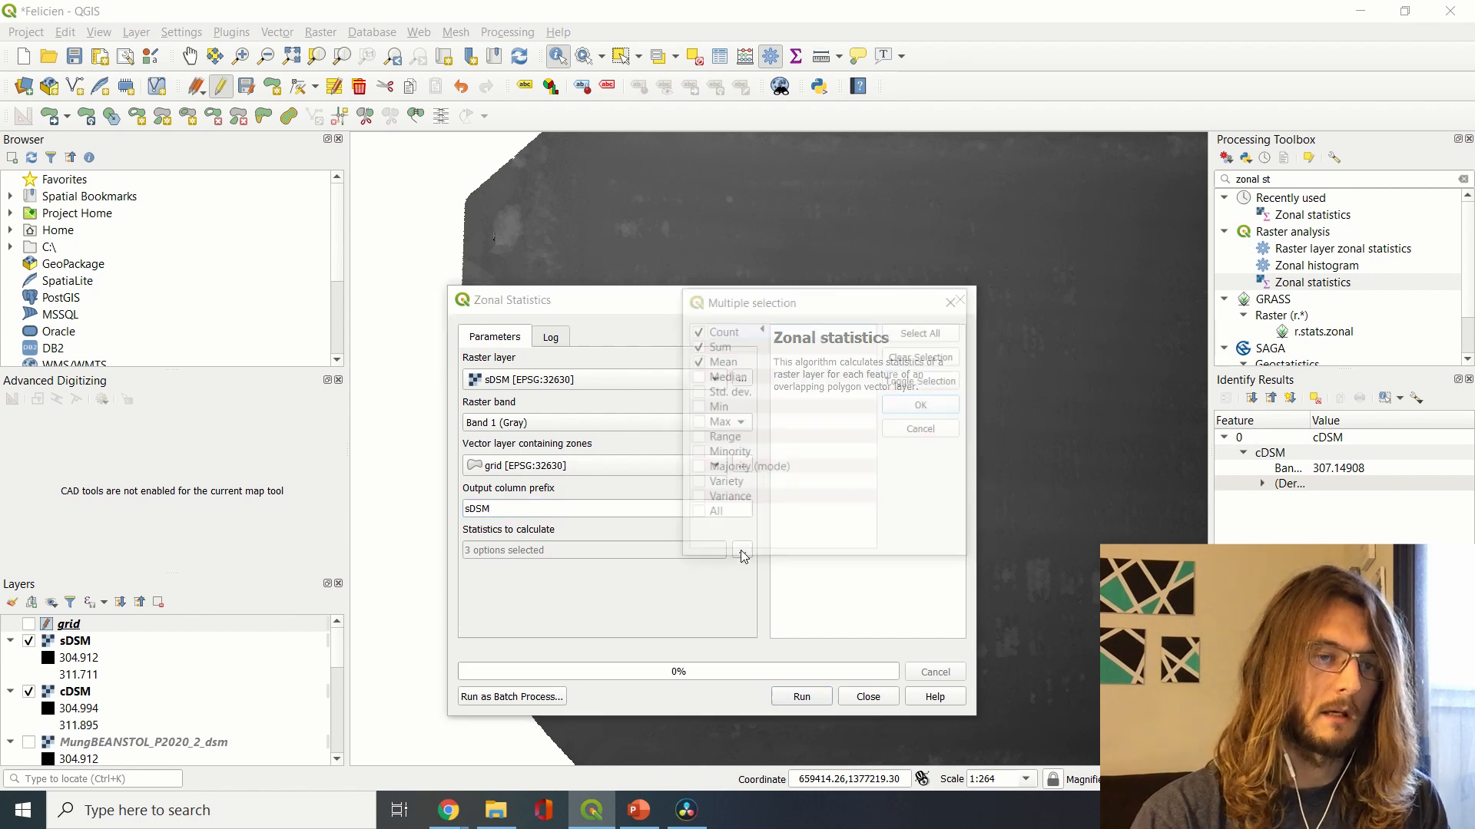
left_click(696, 360)
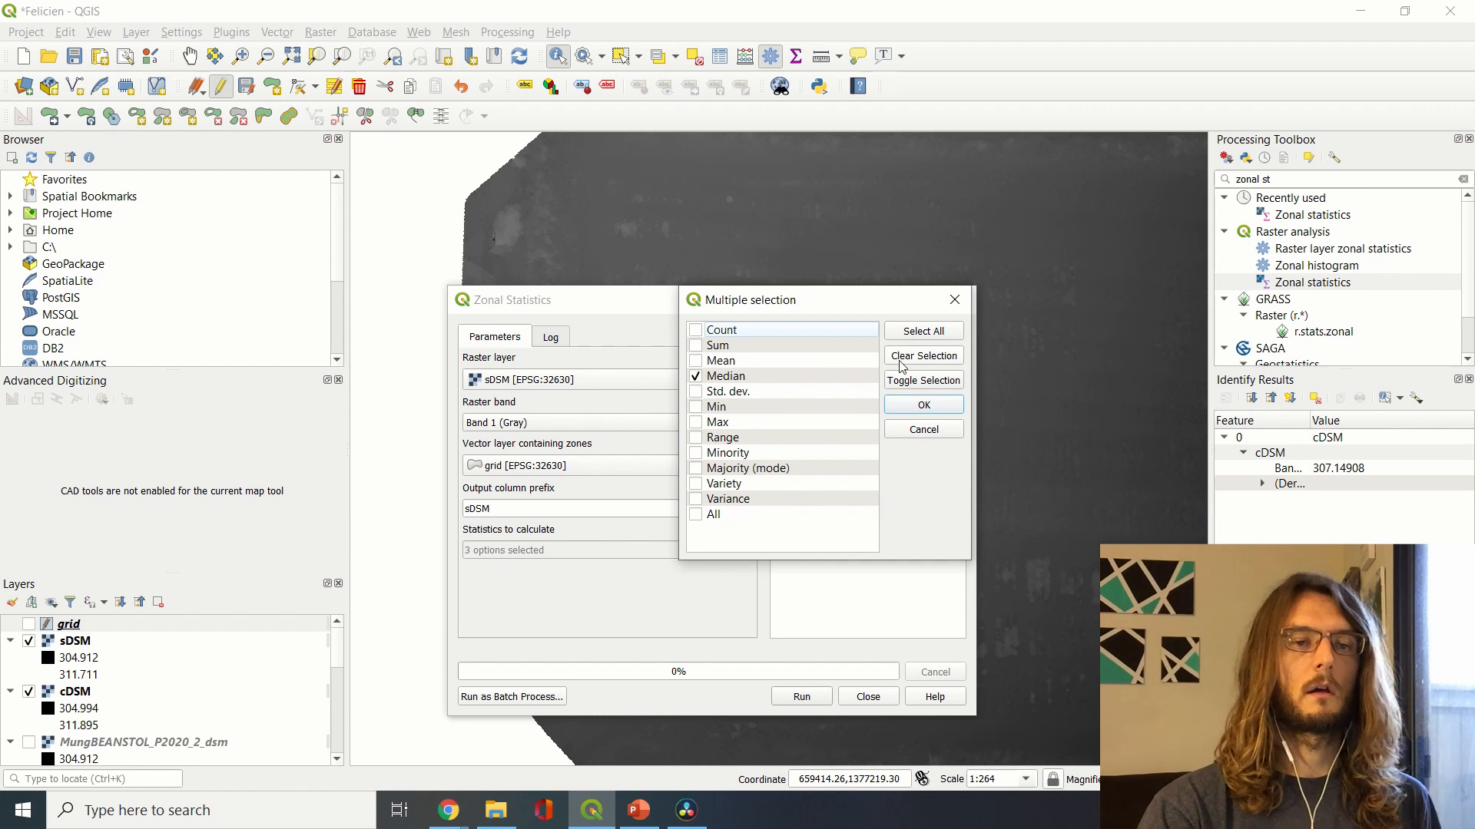
left_click(923, 406)
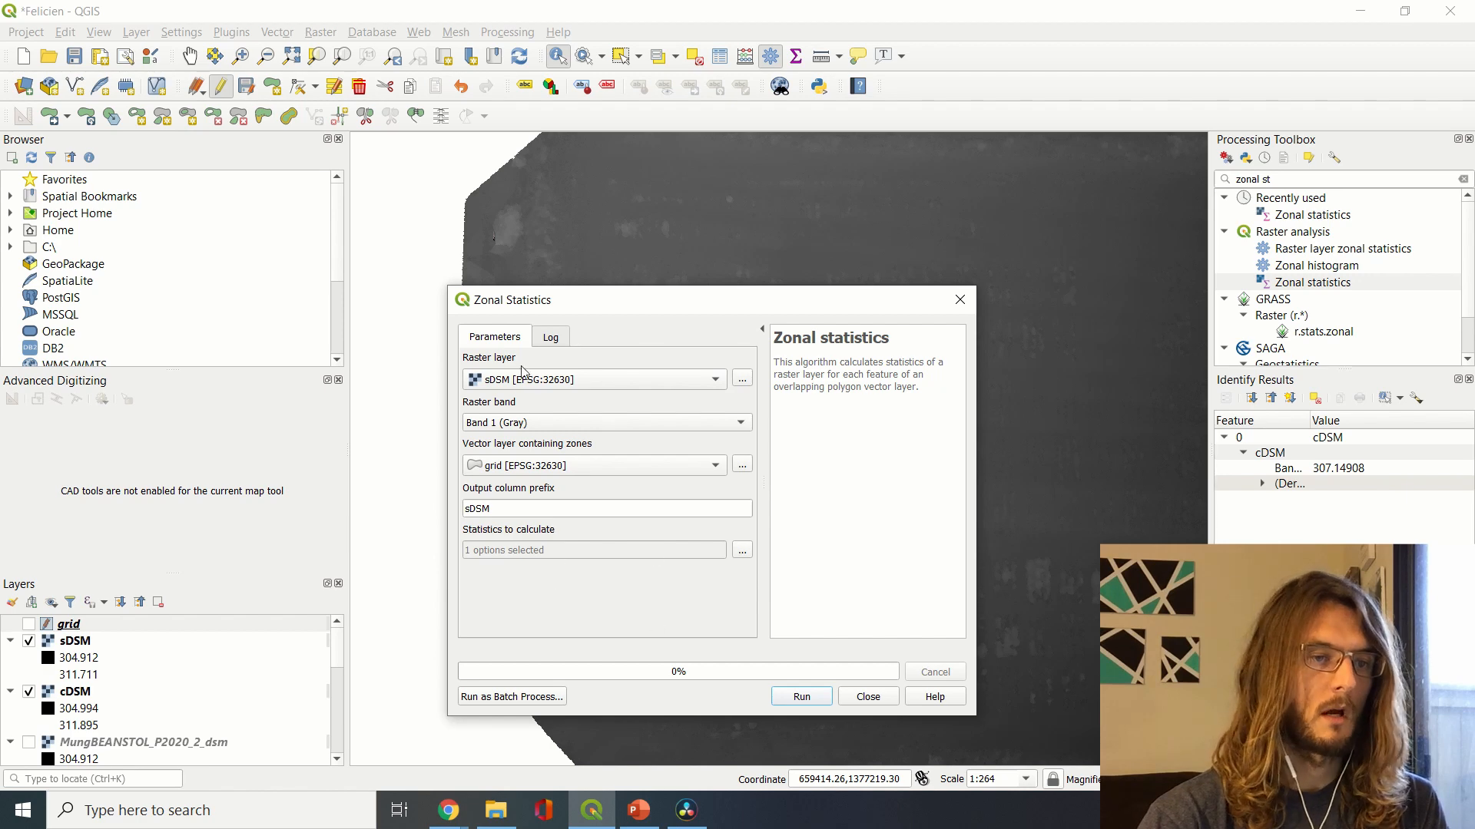
left_click(800, 698)
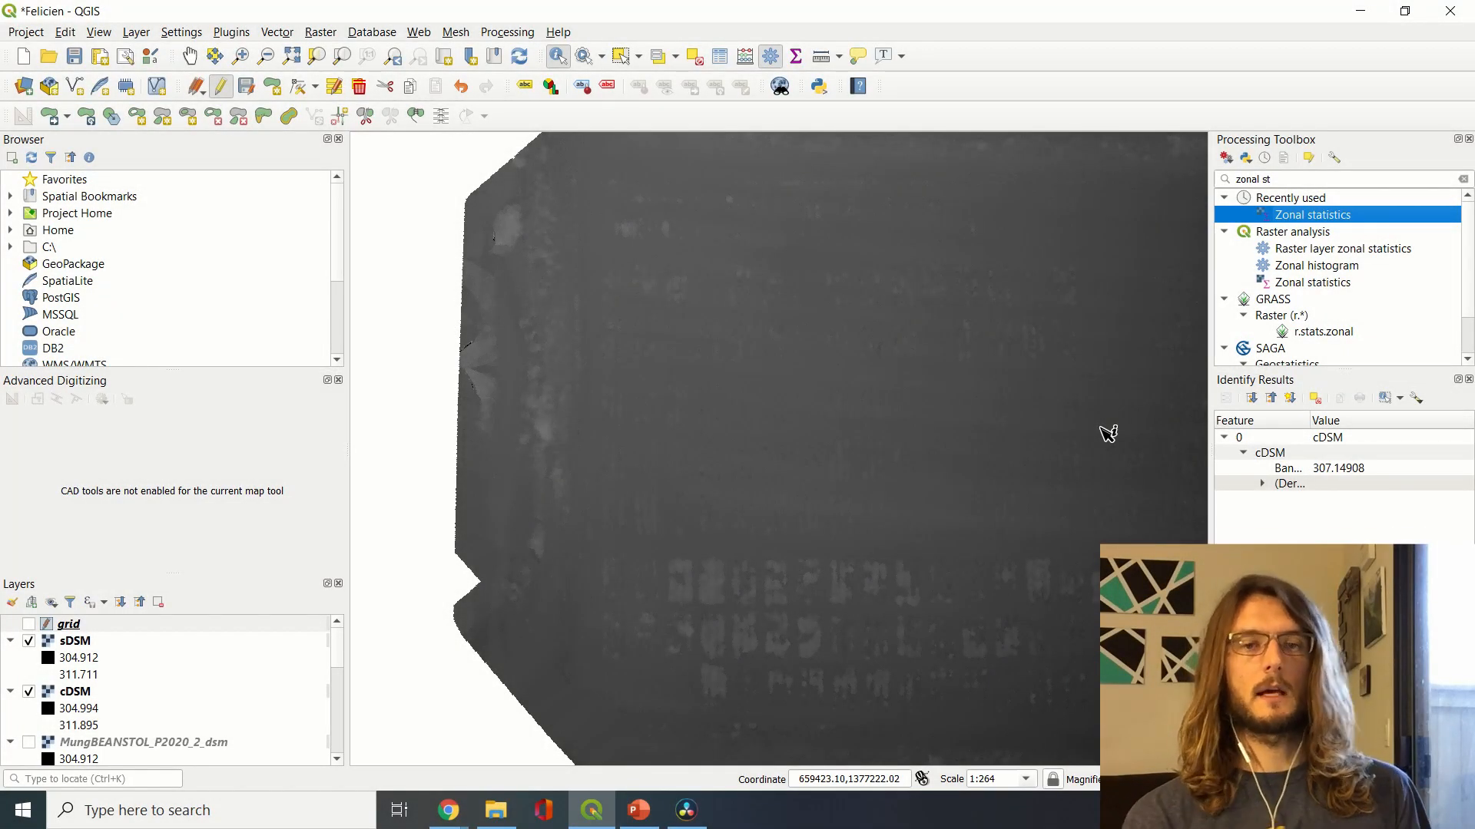
Set up another Zonal statistics run with Threshold01 as the raster layer and can_ as the output column prefix
double_click(1349, 217)
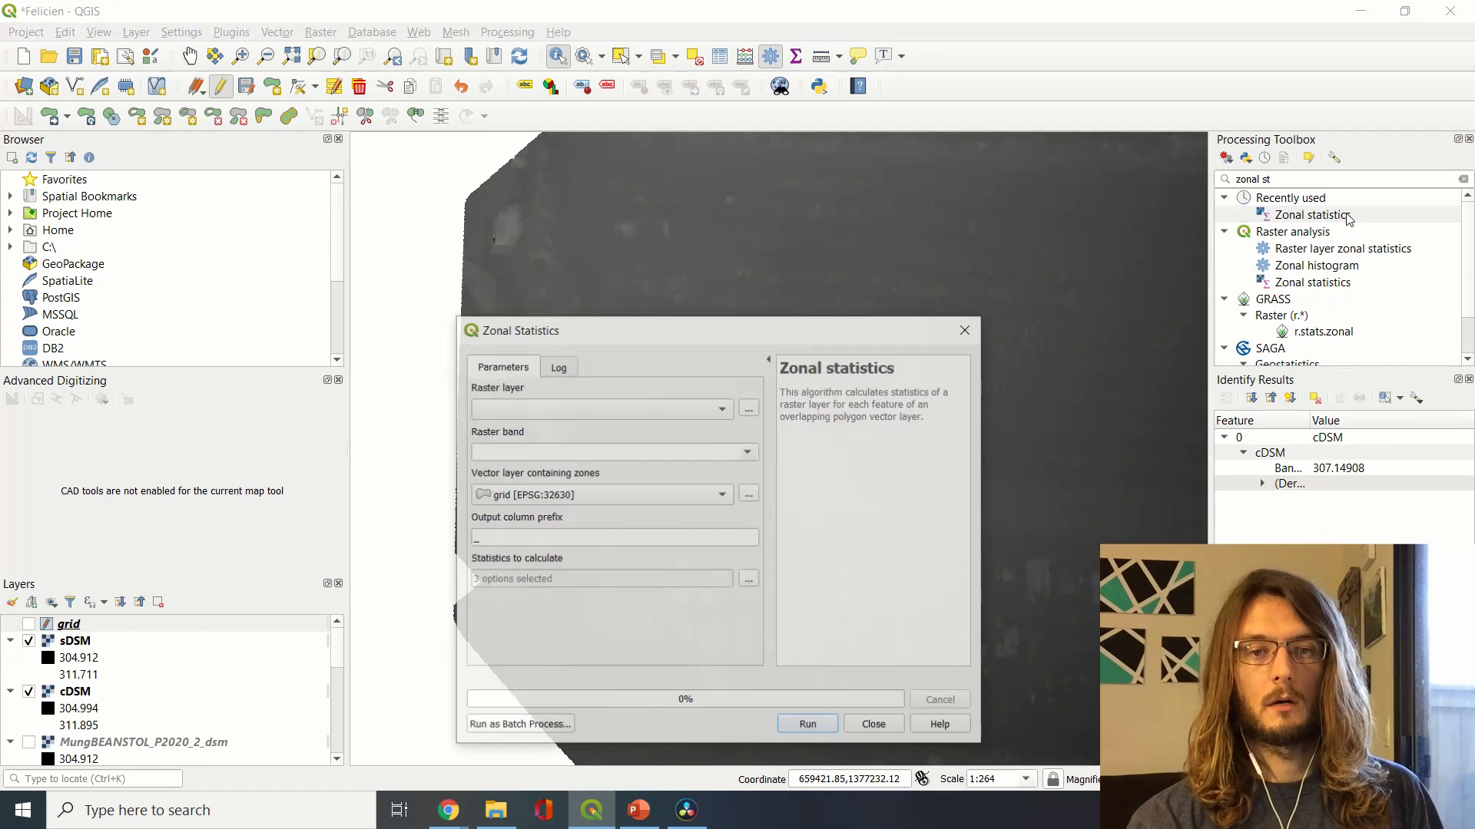
left_click(703, 407)
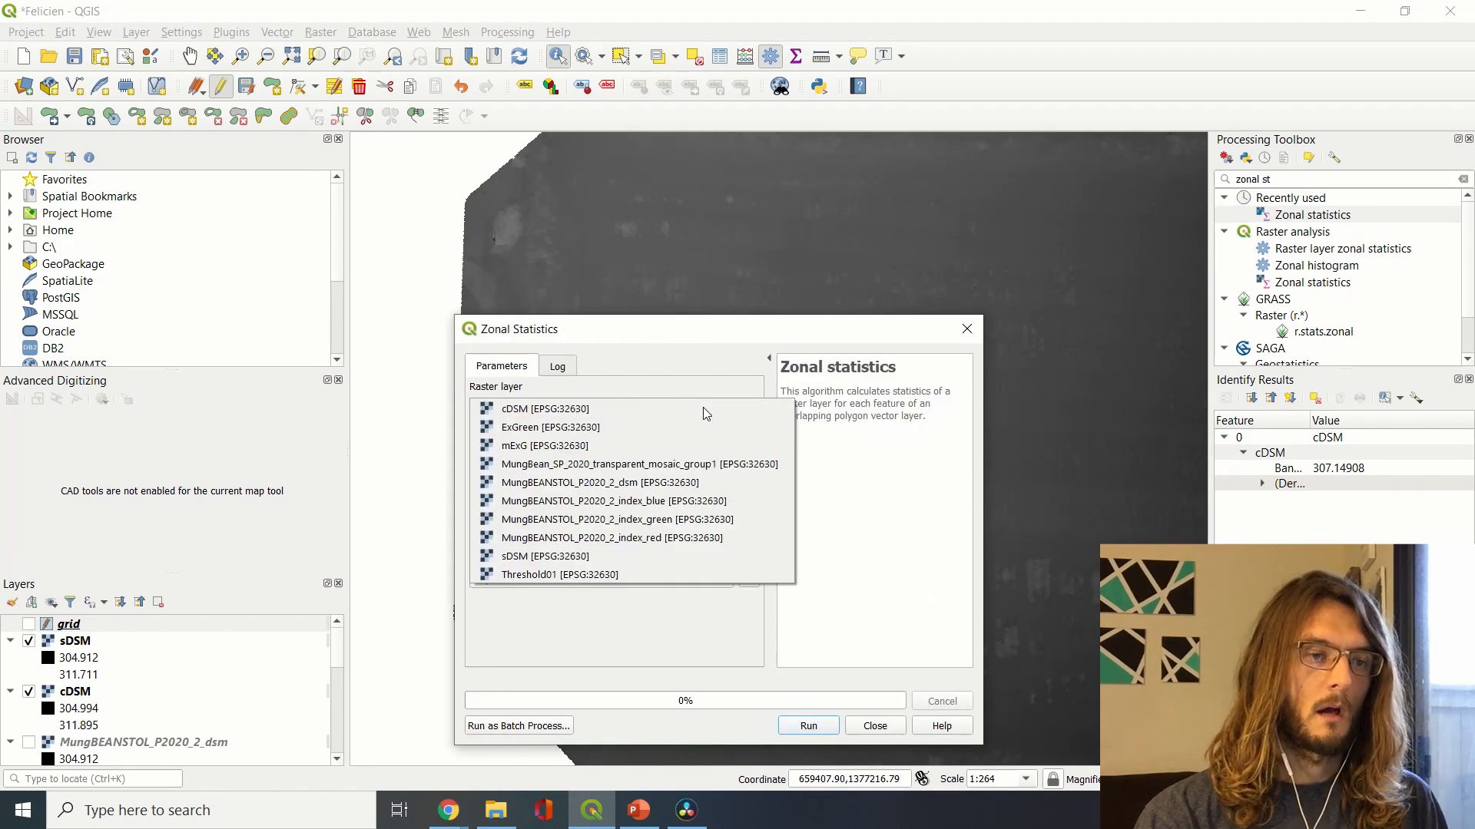
left_click(602, 576)
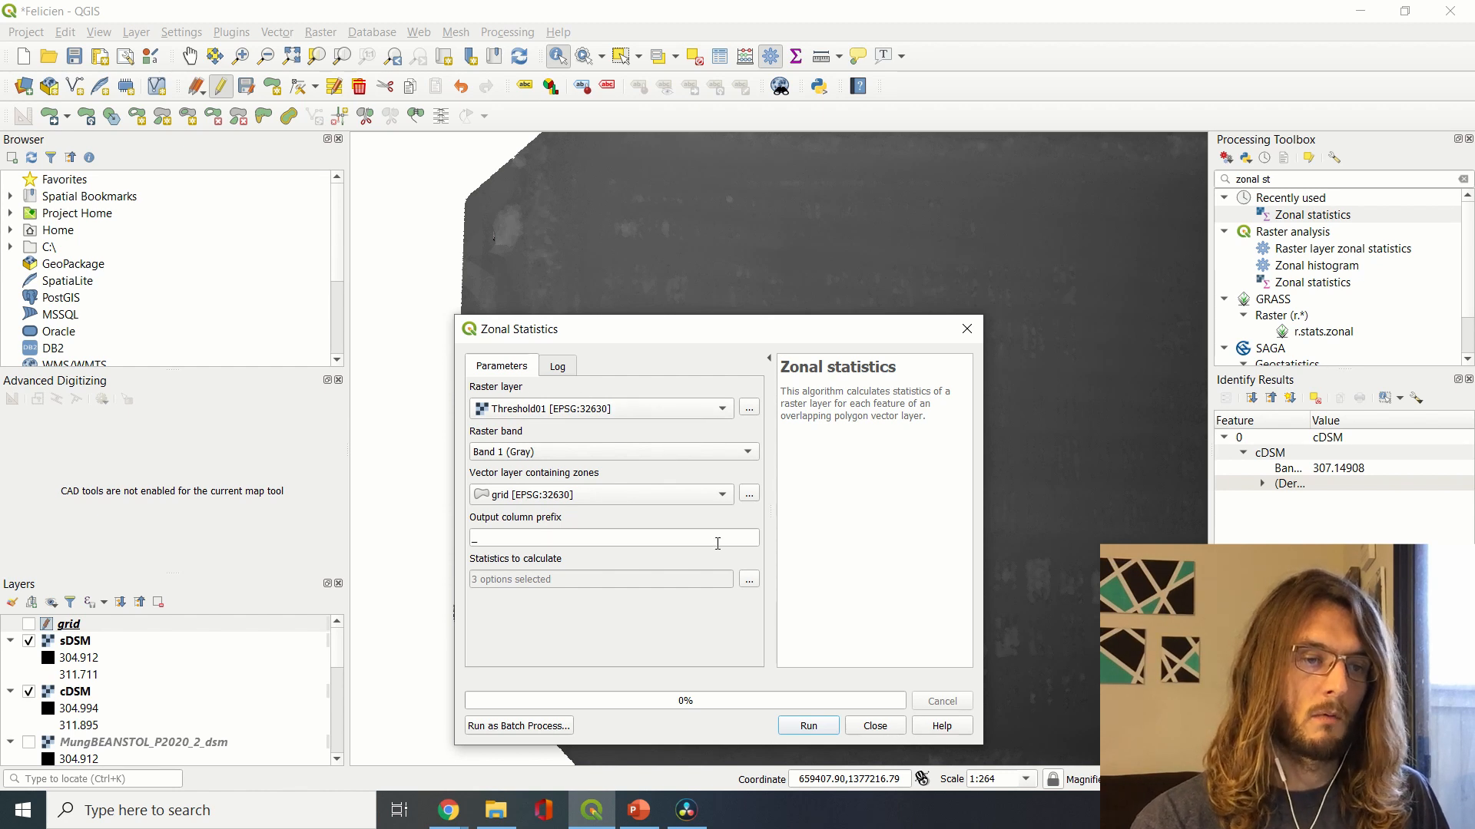
left_click(669, 546)
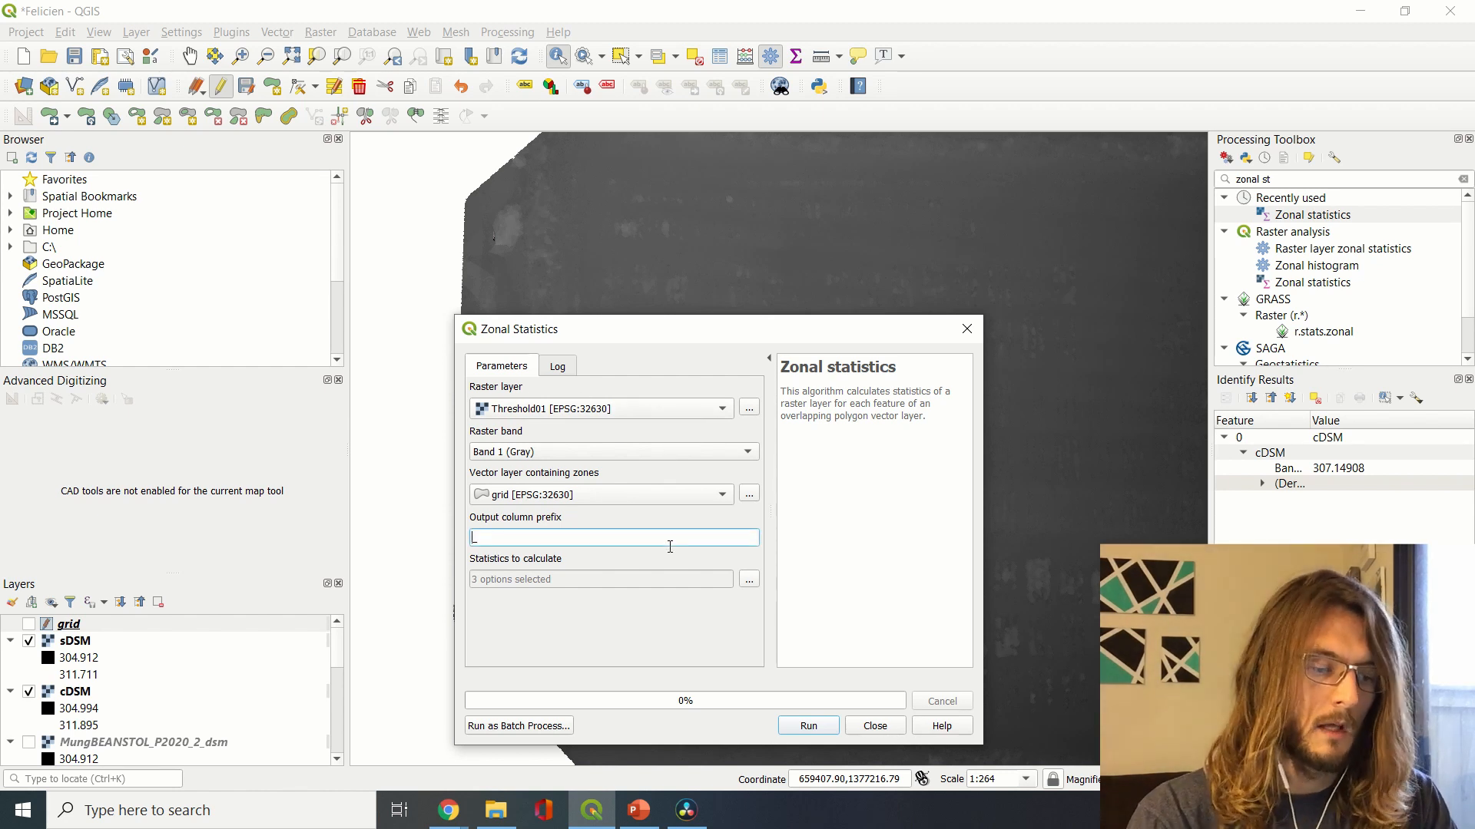
type("can")
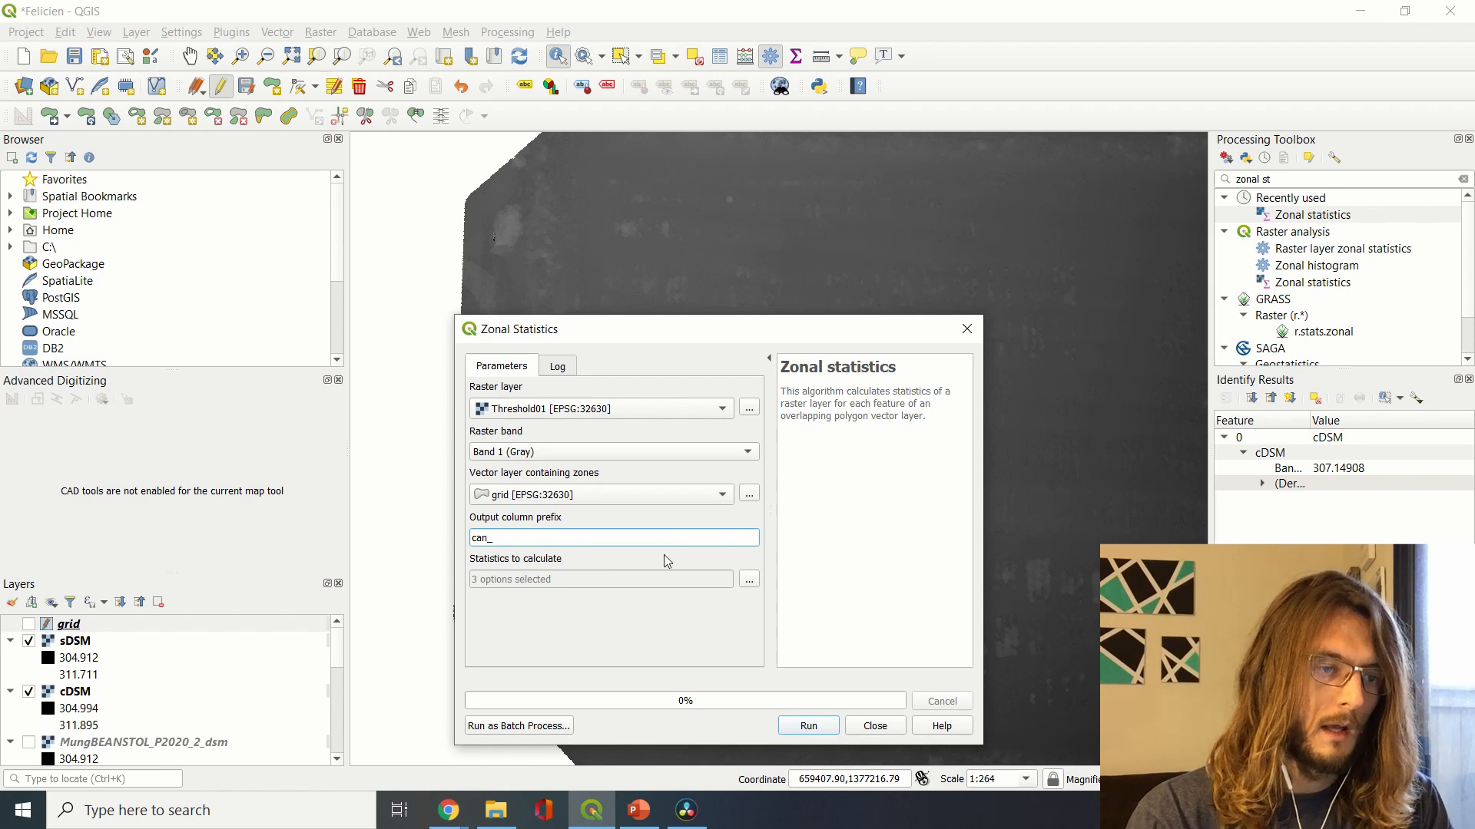
Limit the Threshold01 statistics to Mean only, run the zonal statistics on the grid layer, and close the tool
left_click(747, 582)
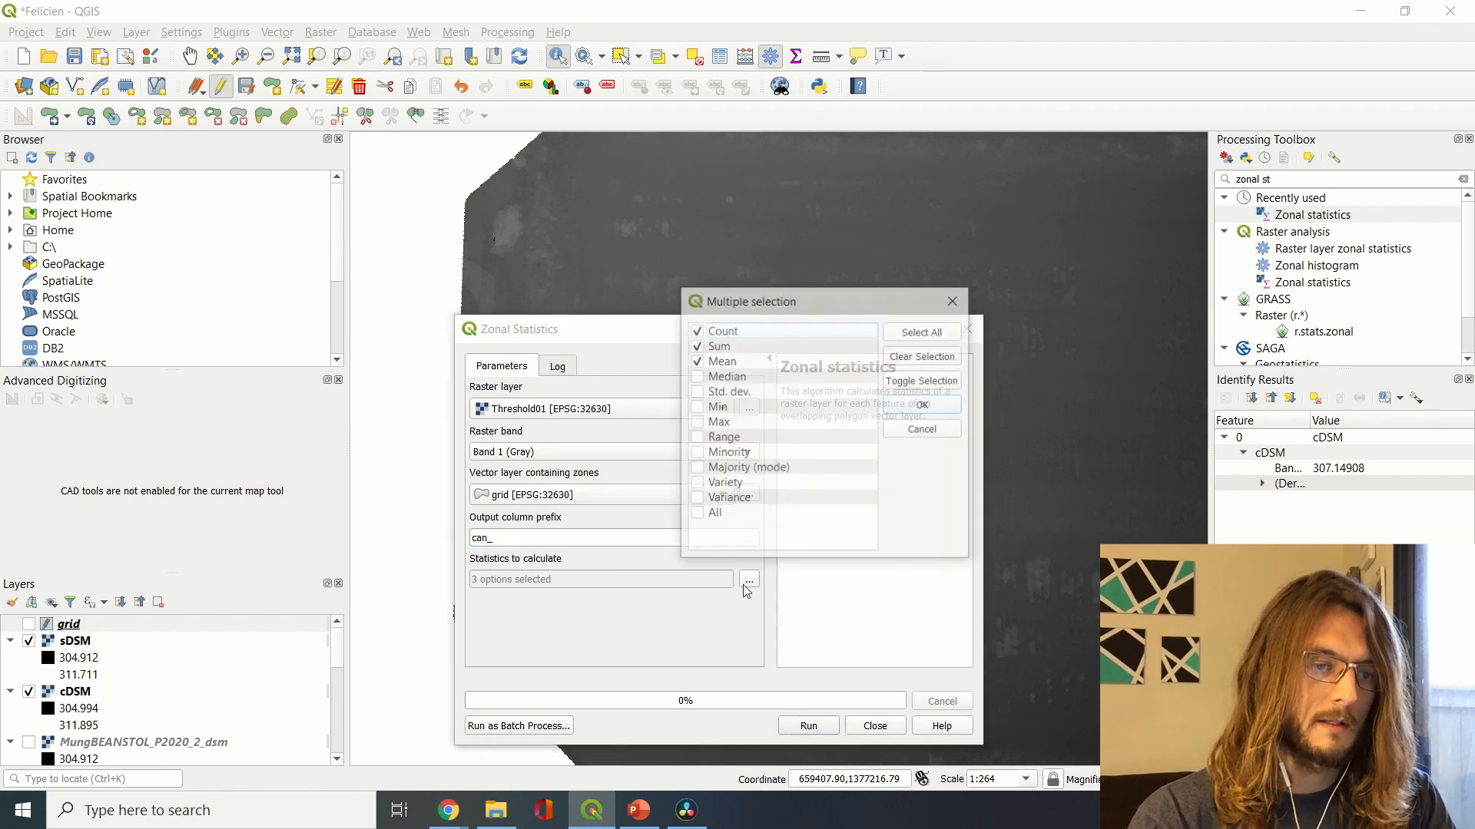
left_click(695, 330)
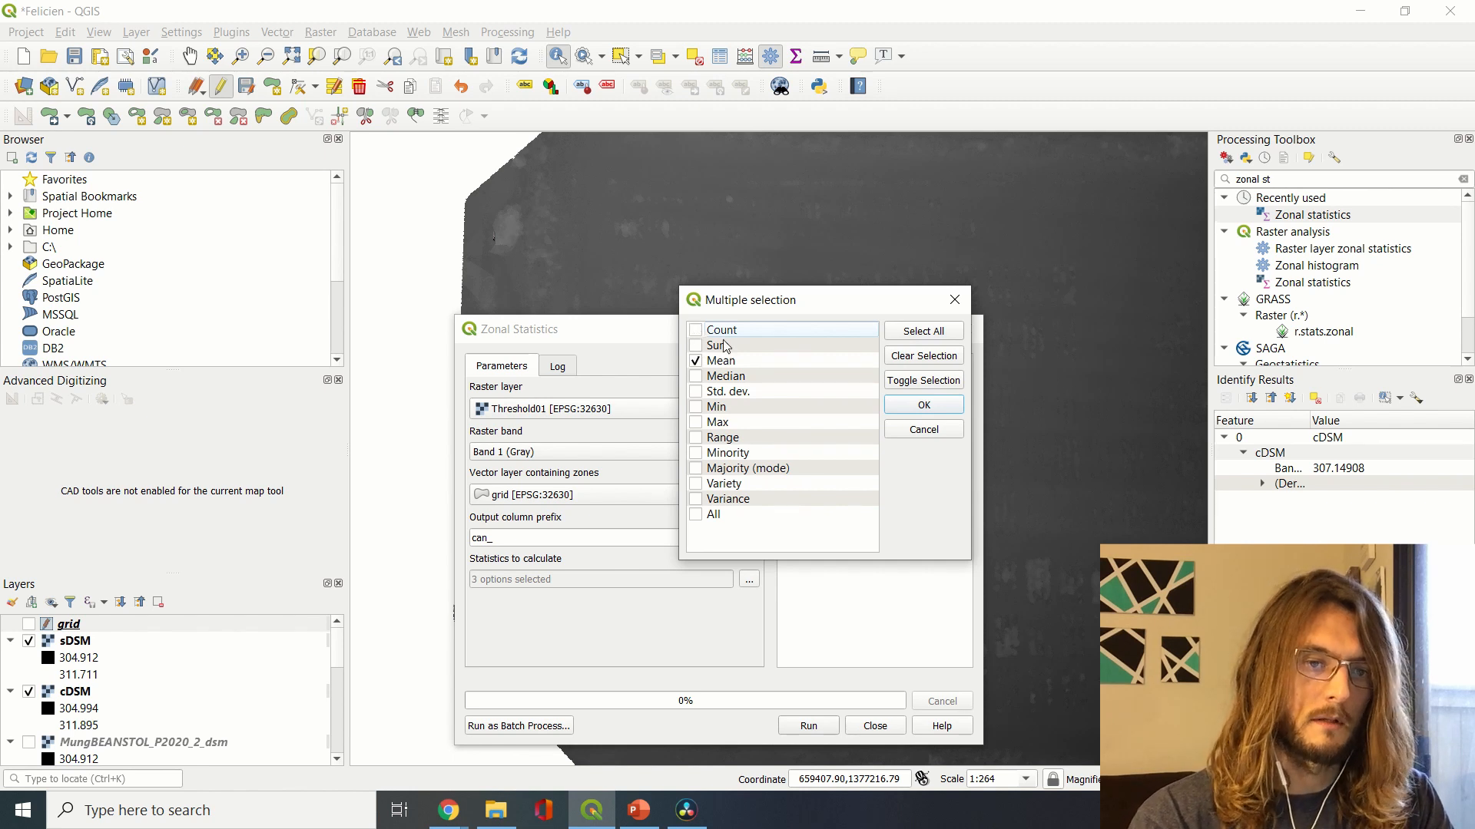
left_click(940, 406)
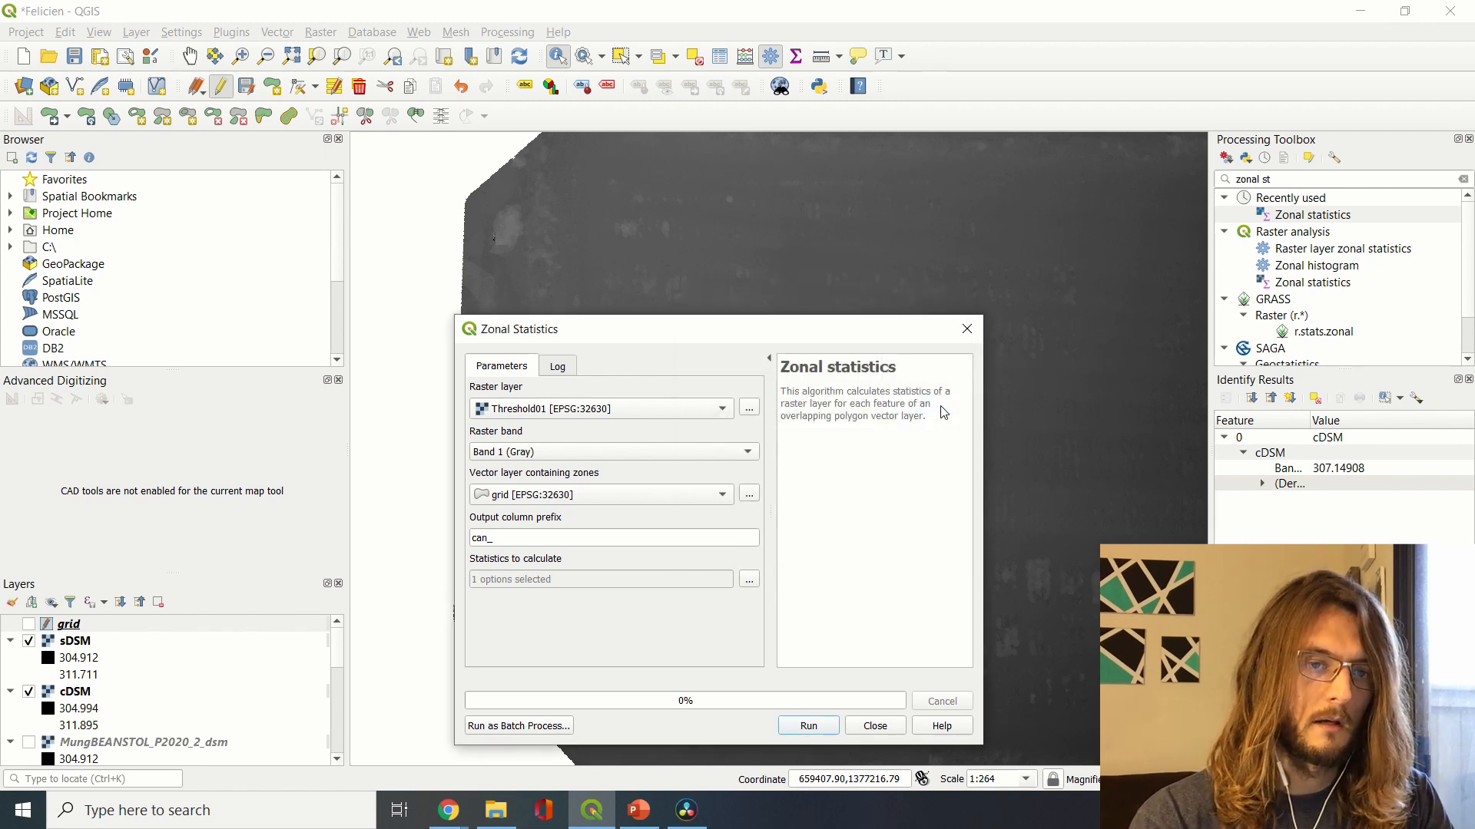
left_click(808, 726)
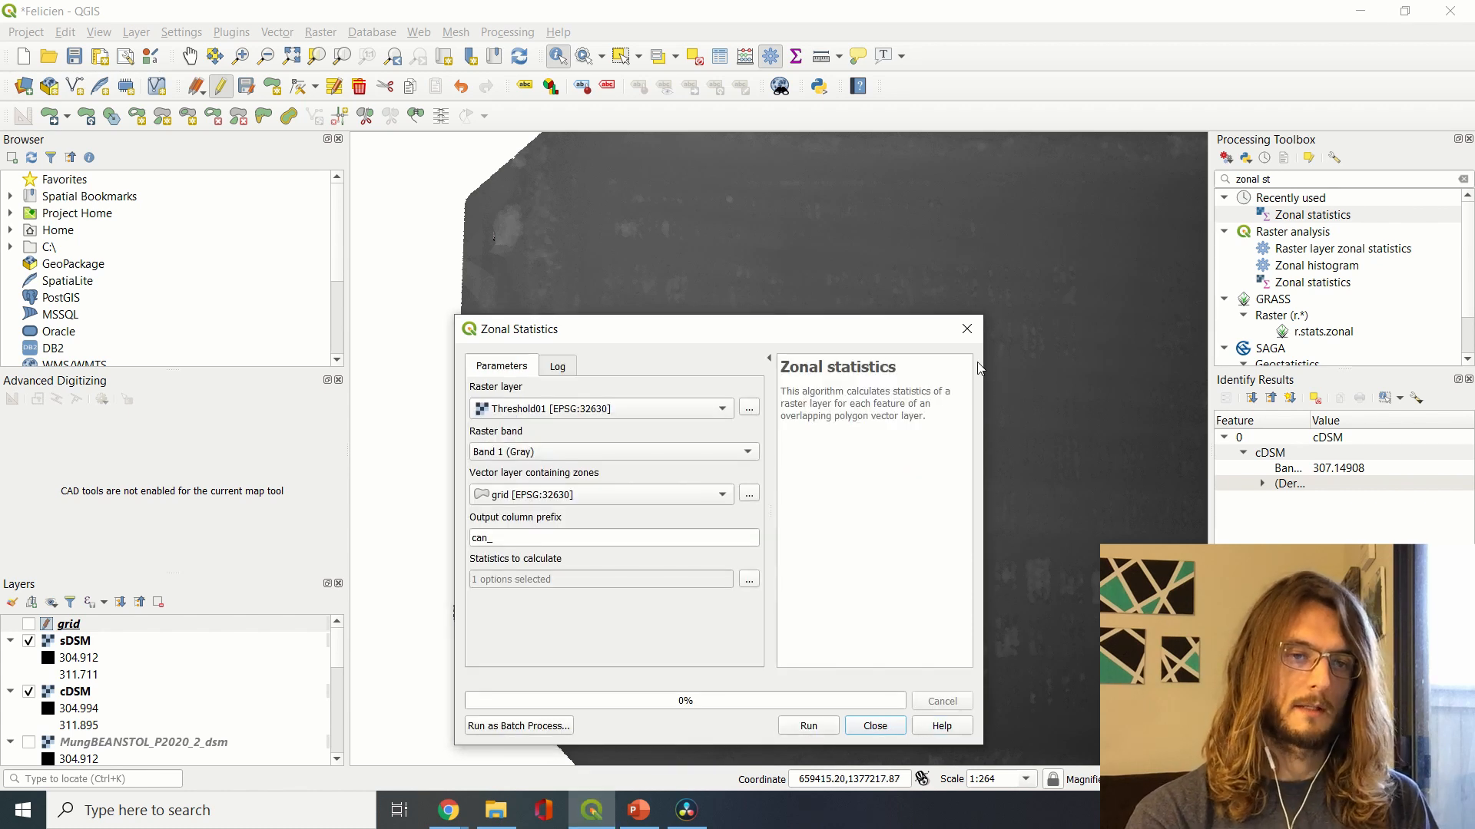
left_click(966, 328)
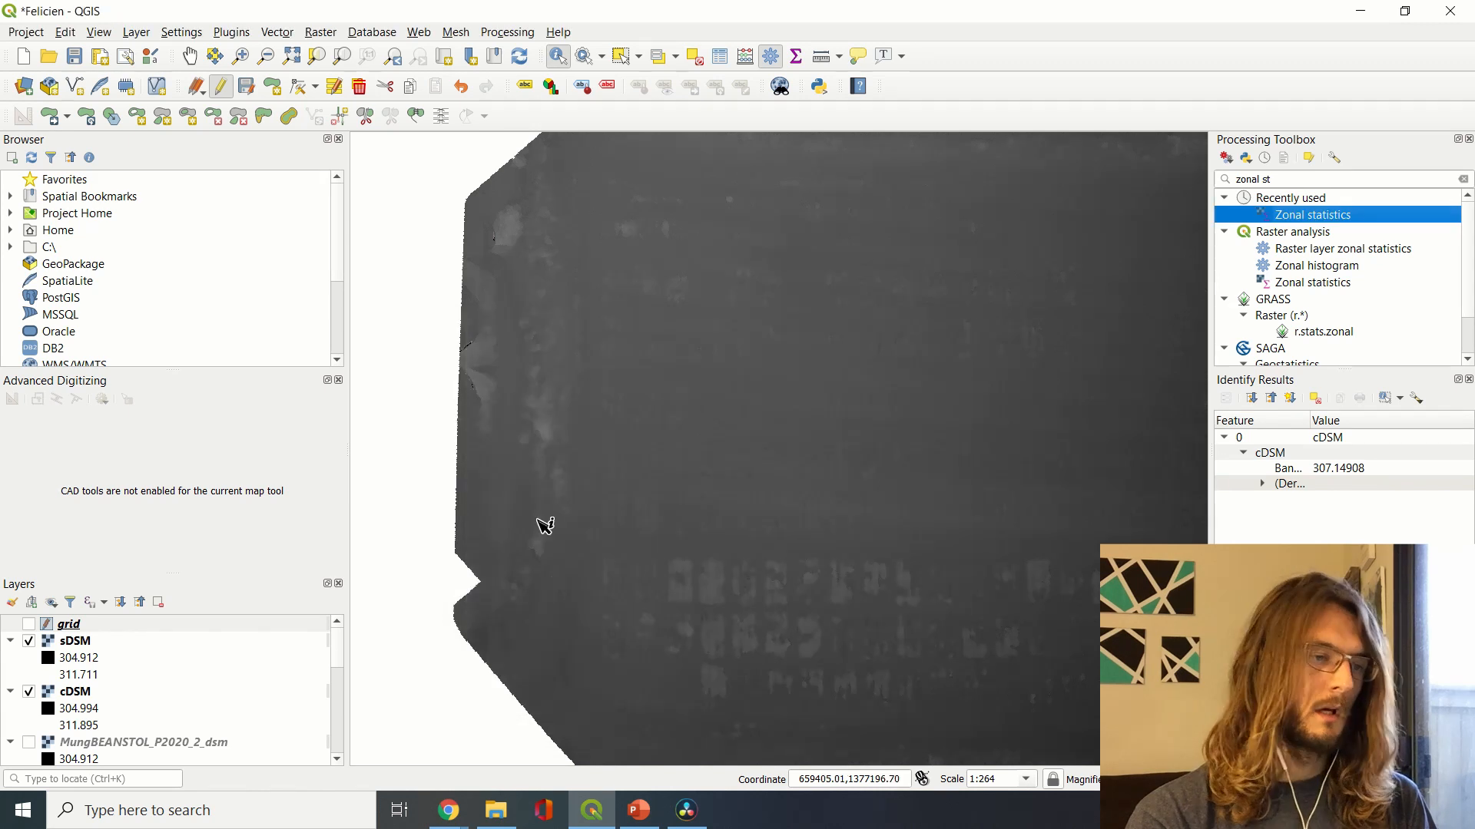
Open the grid layer's attribute table and sort the plots by fid in ascending order
right_click(108, 626)
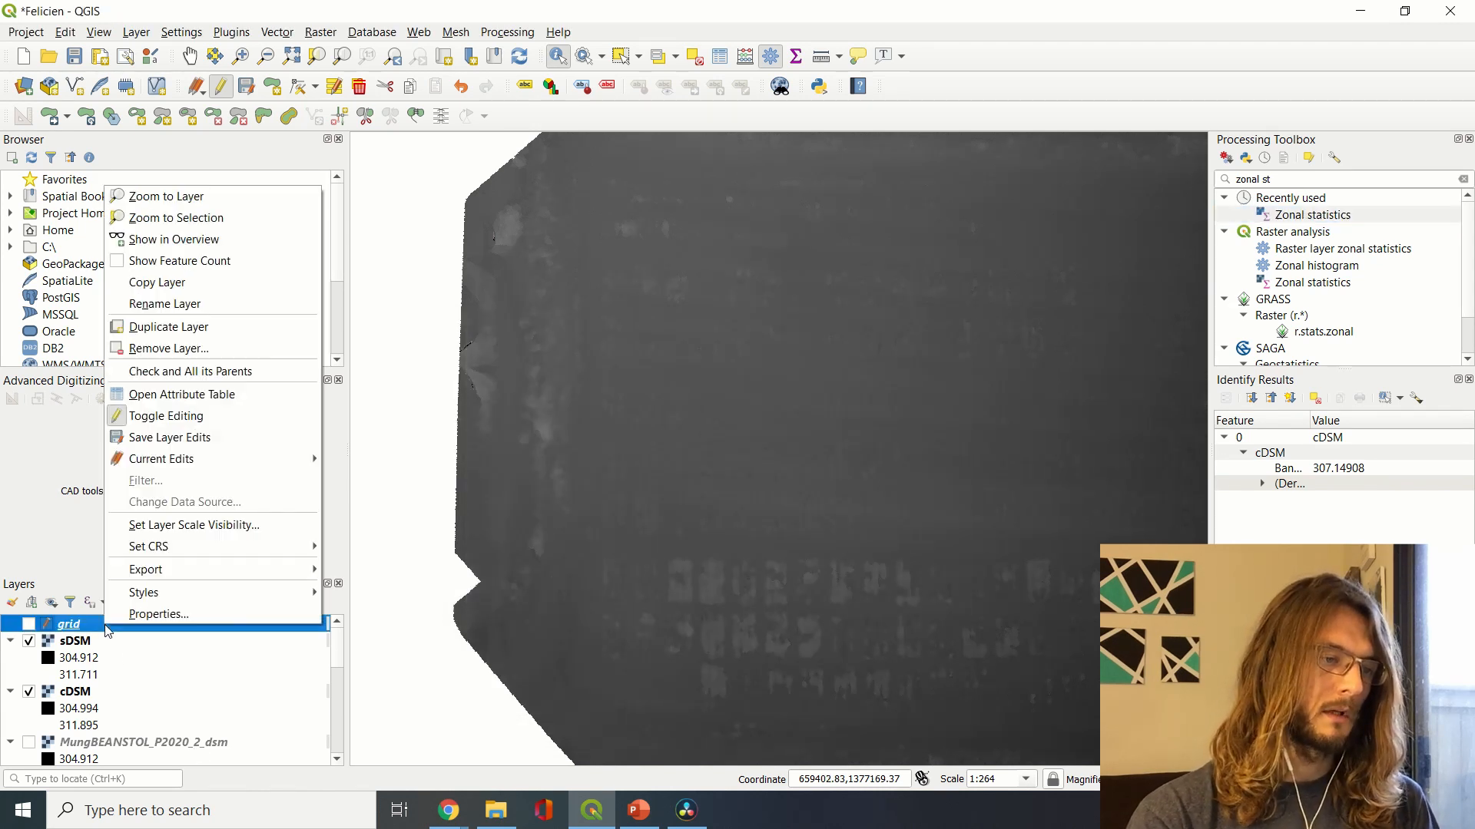
left_click(176, 393)
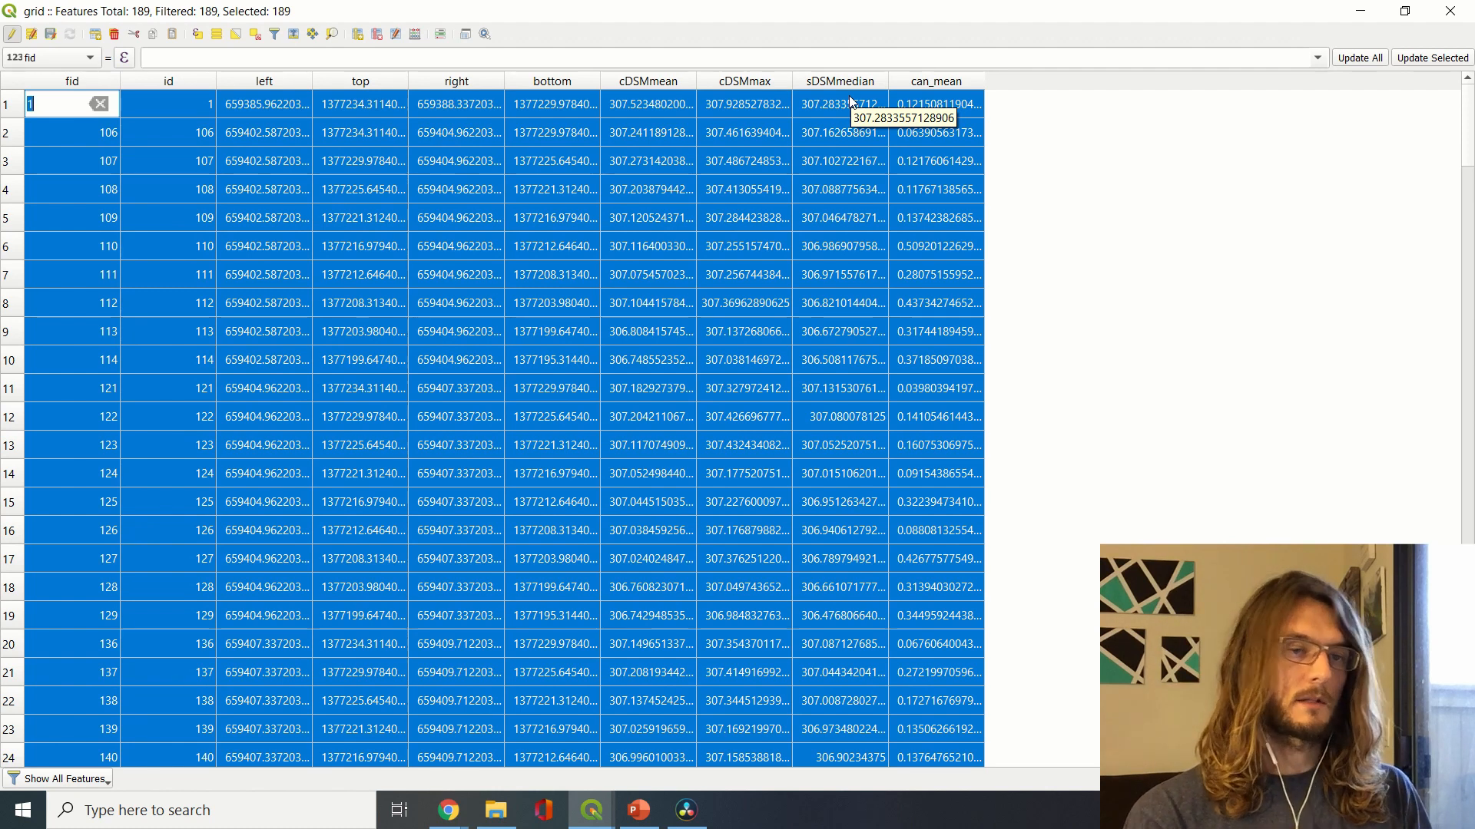
left_click(1216, 322)
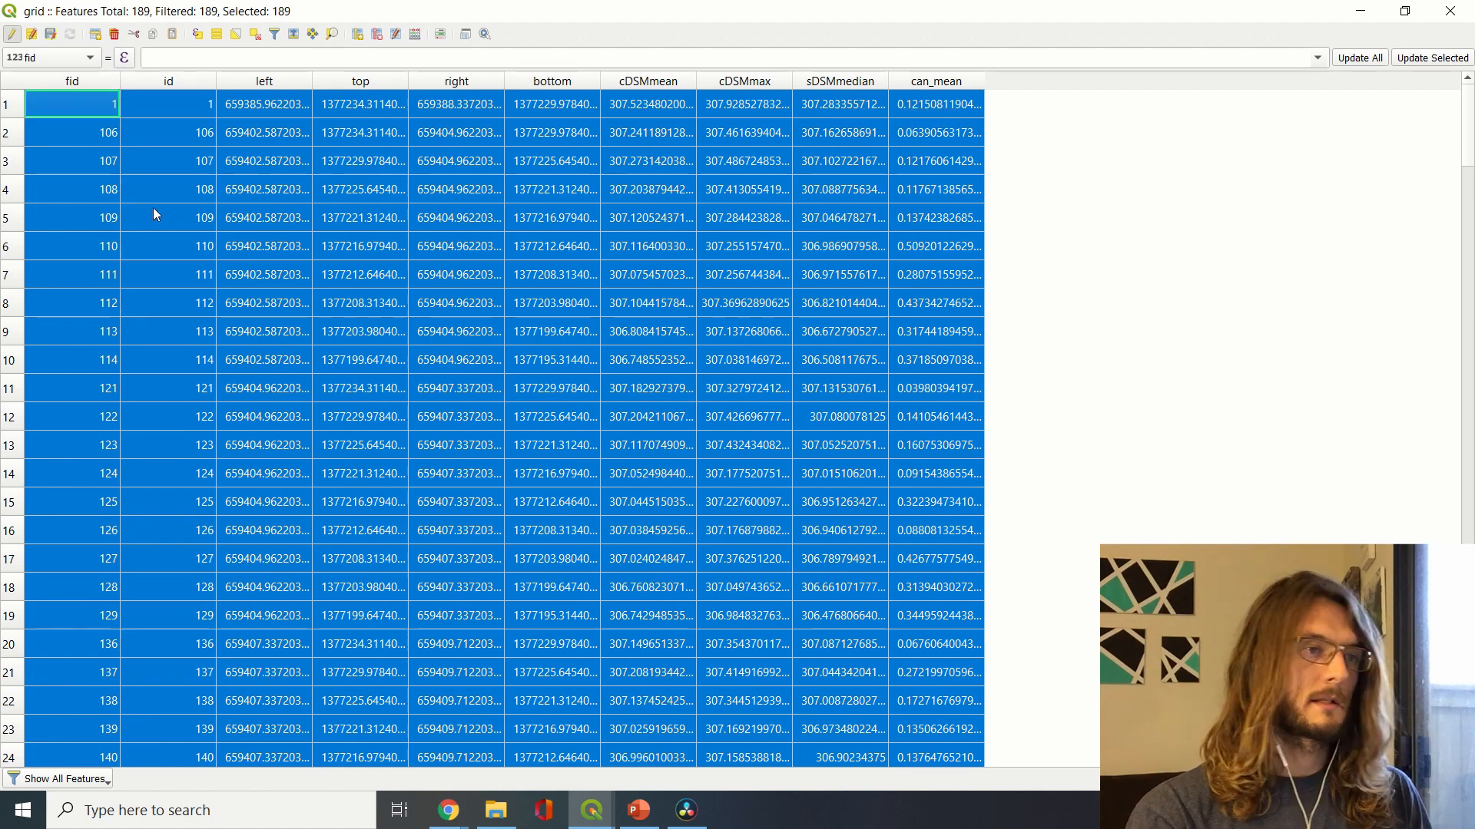
left_click(81, 81)
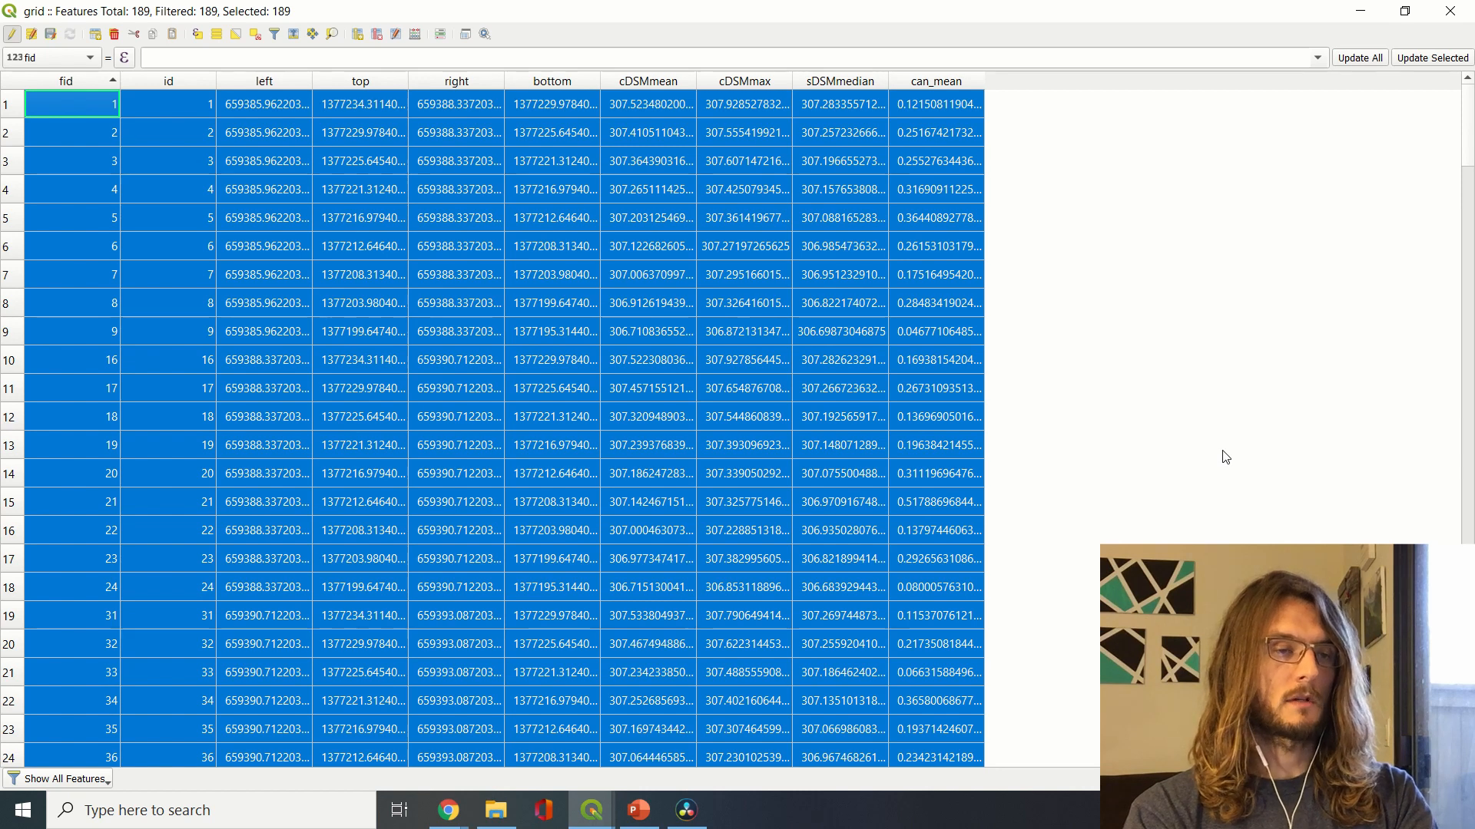
Switch to the blank Google Sheets spreadsheet and paste the copied grid attribute table starting at cell A1
key("alt+Tab")
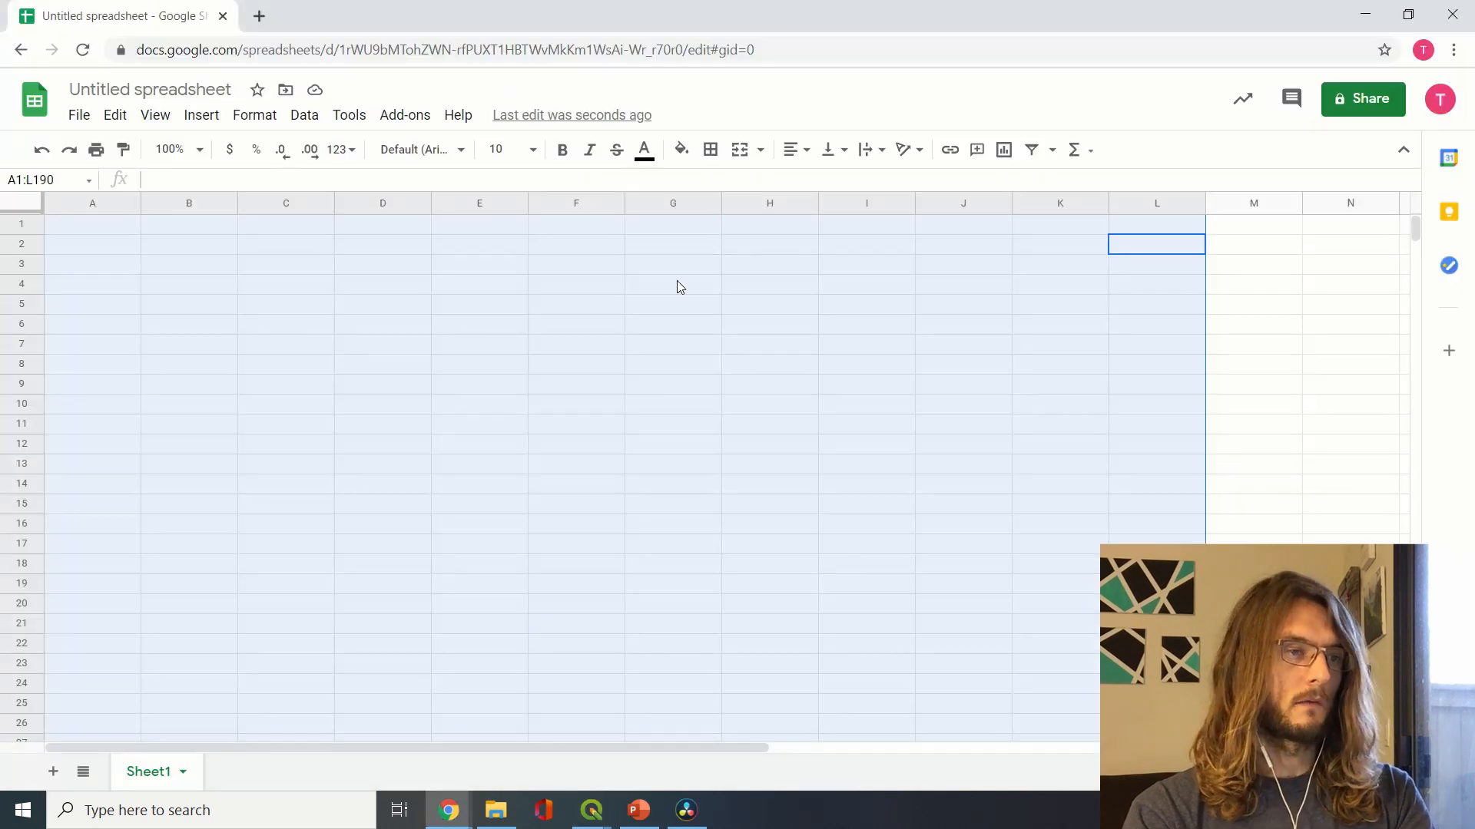
left_click(621, 269)
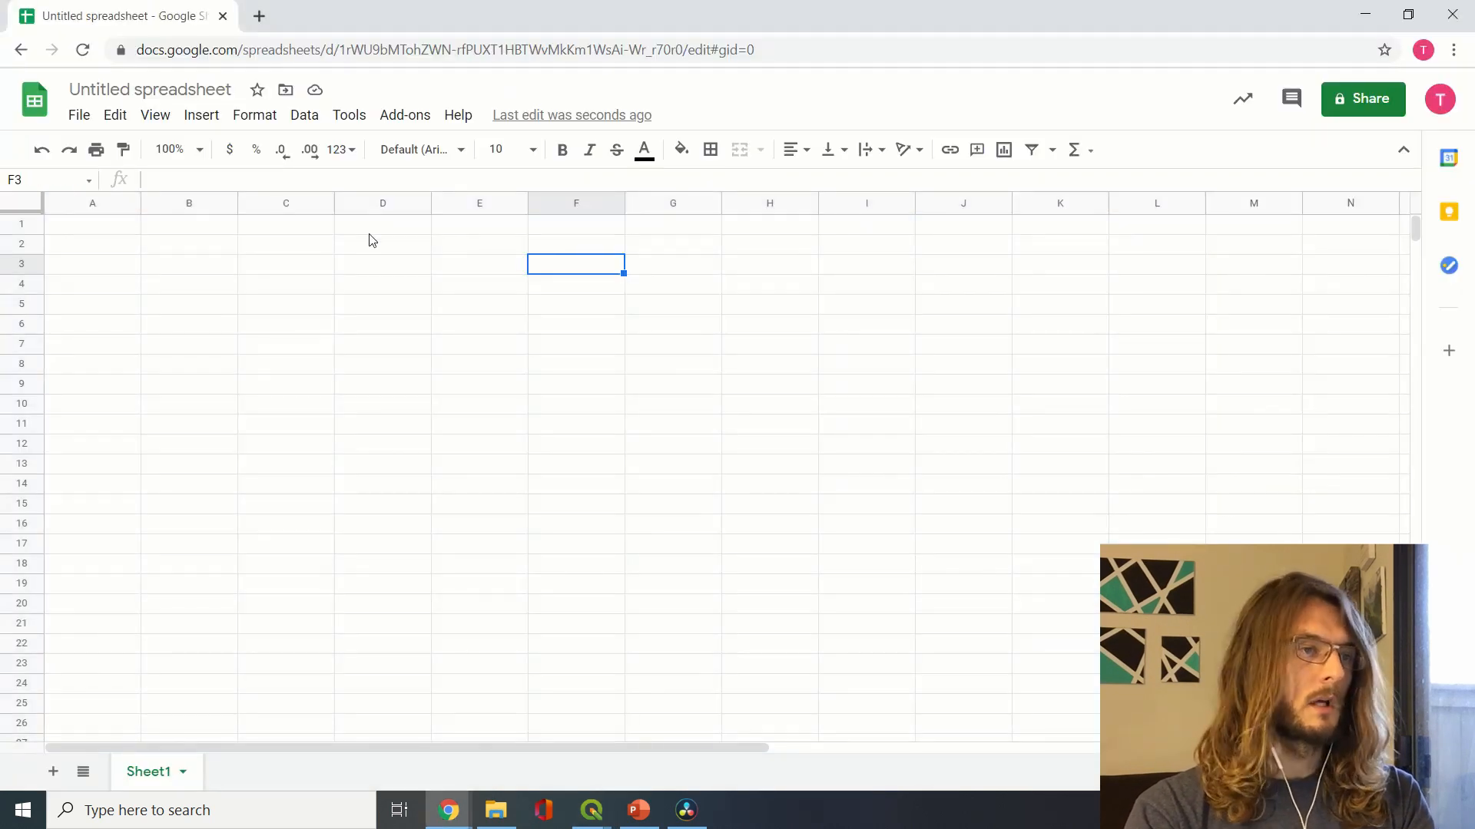
left_click(97, 228)
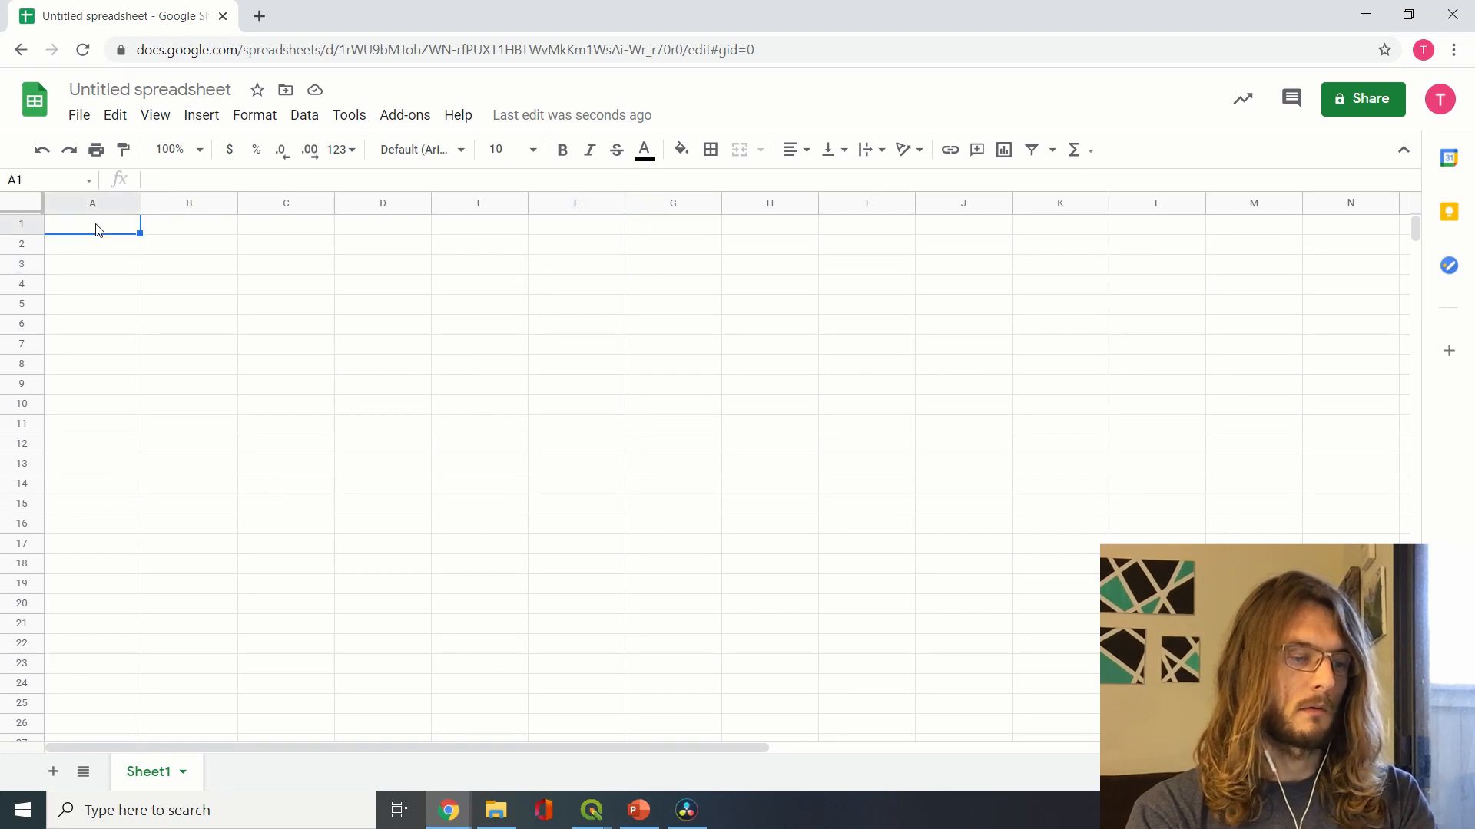
key("ctrl+v")
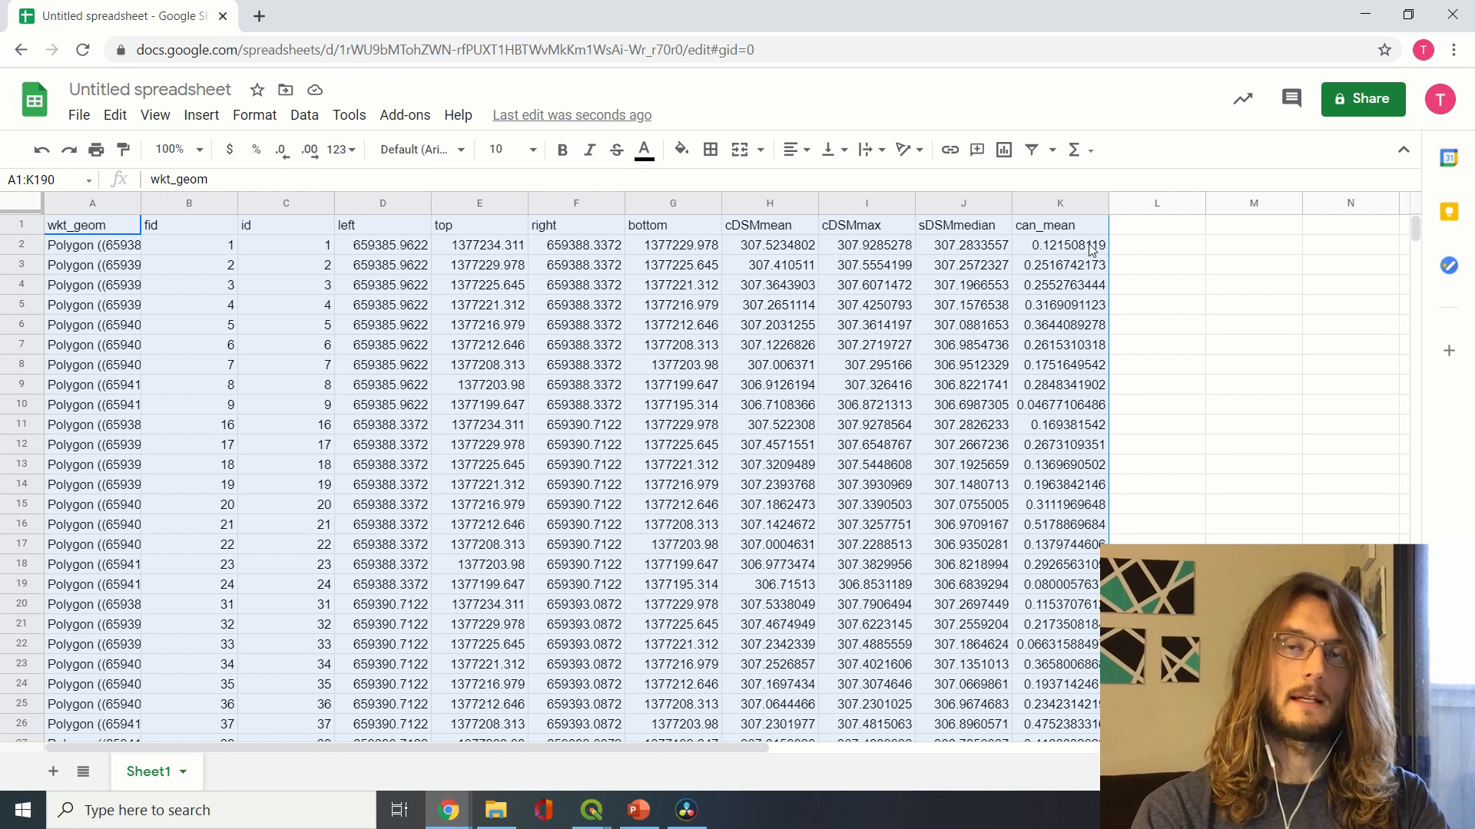
Enter the formula =10.3*K2 in cell L2 to multiply the first plot's can_mean value by 10.3
left_click(1141, 250)
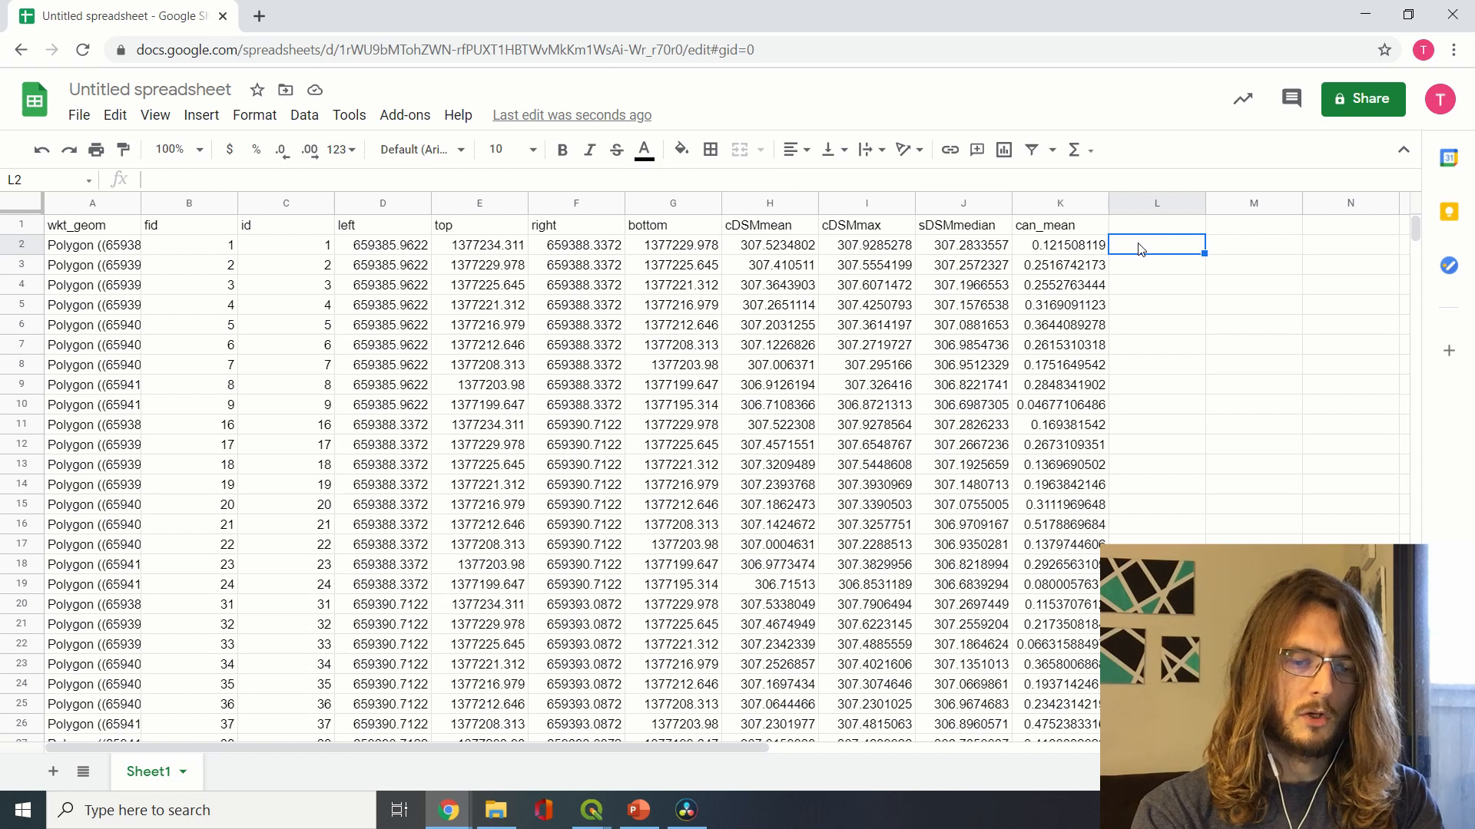
type("=")
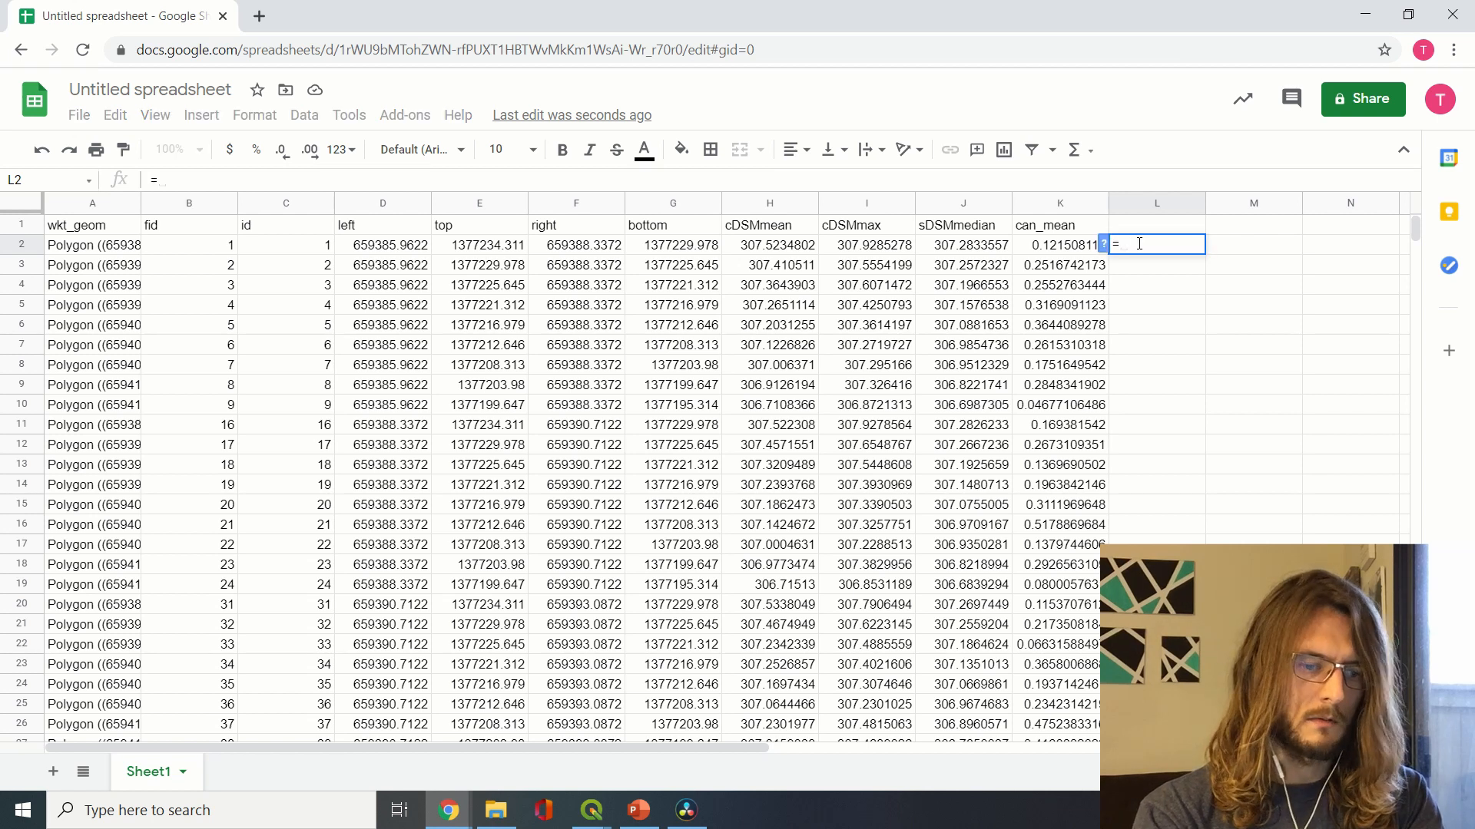
type("10.3")
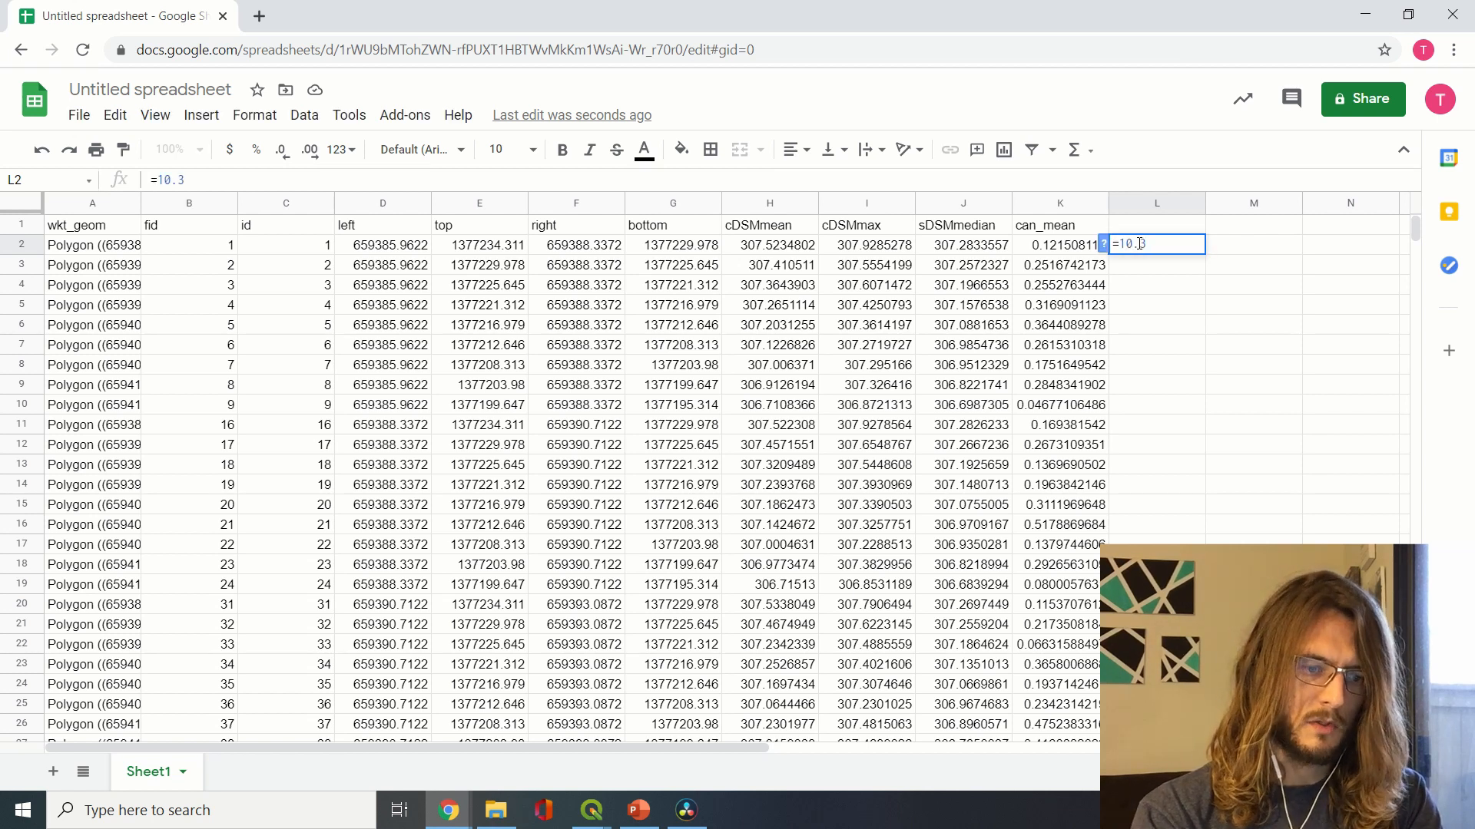
type("*")
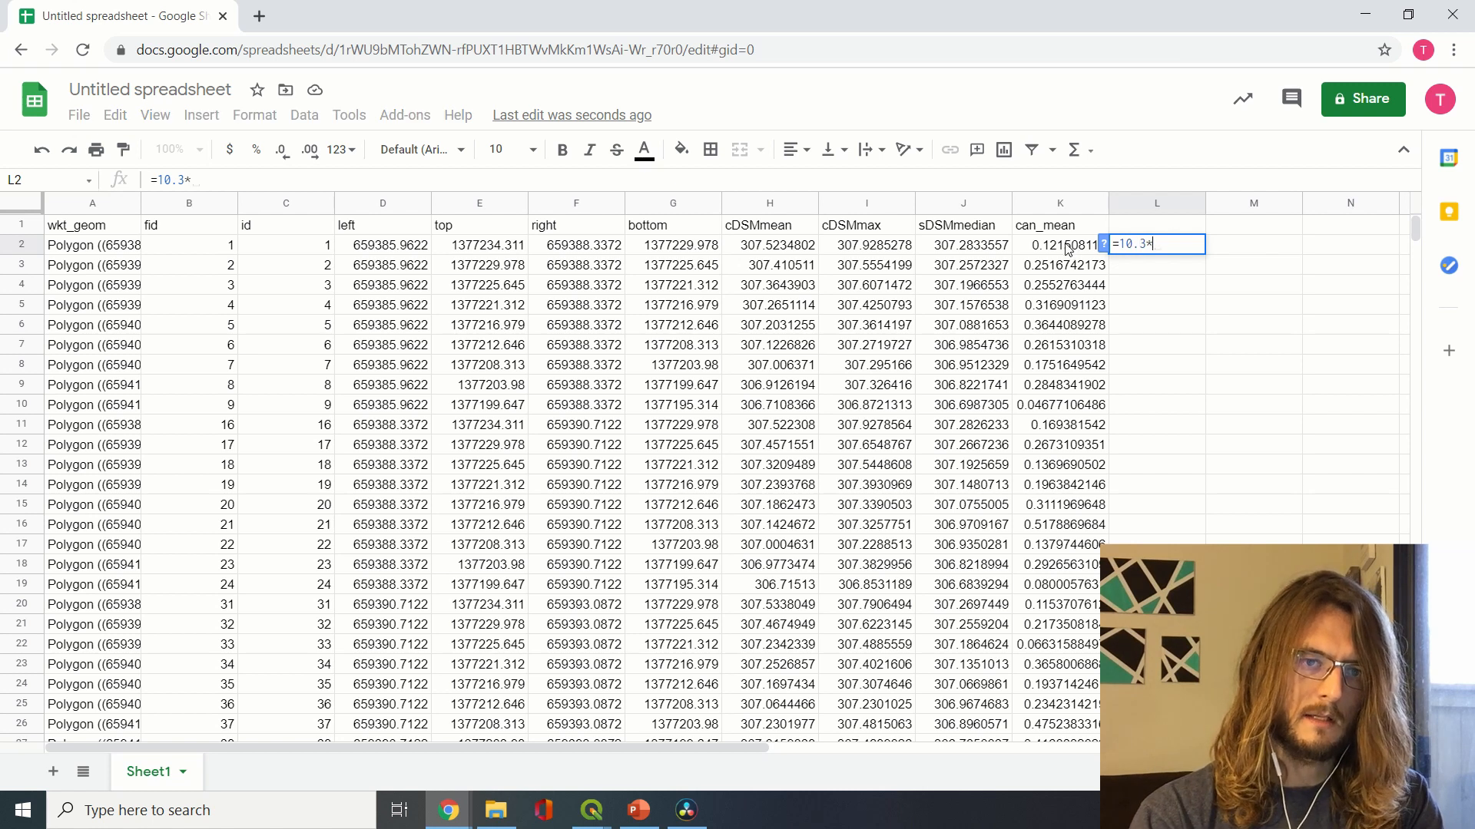
left_click(1066, 248)
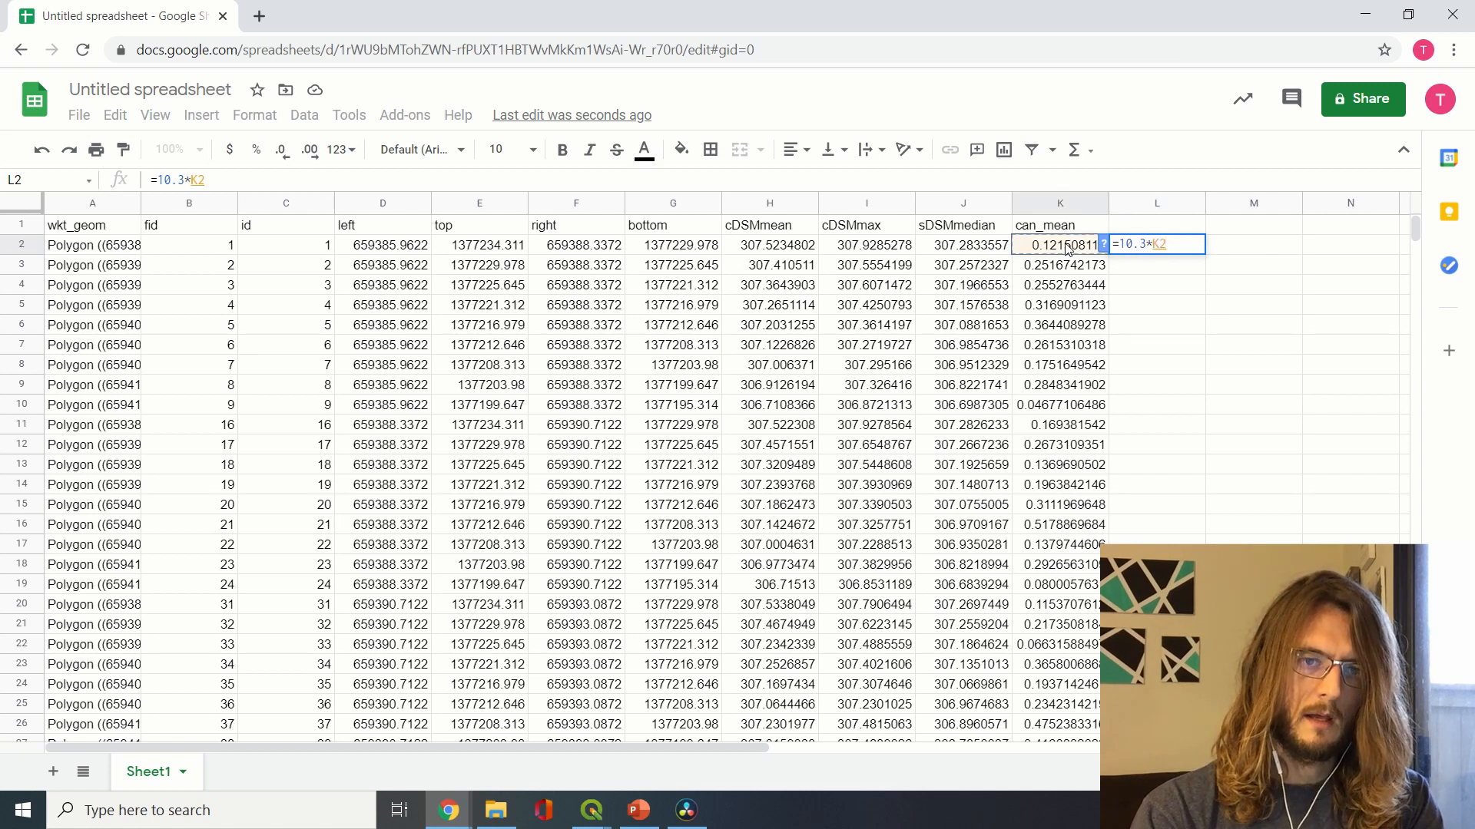
key("Return")
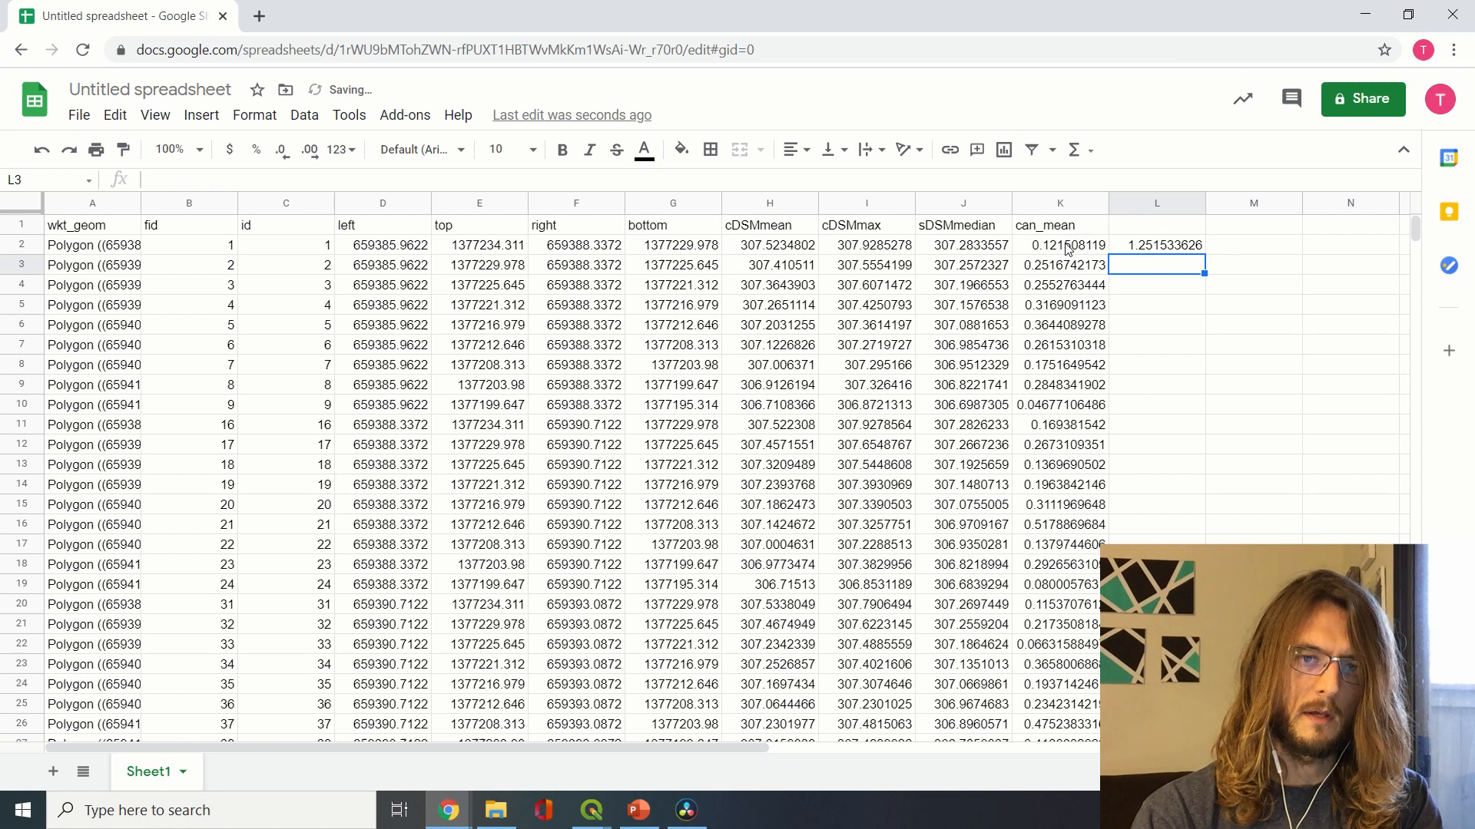
Label cell L1 "canopy area sq m" and fill the L2 formula down the column for all plots
left_click(1156, 232)
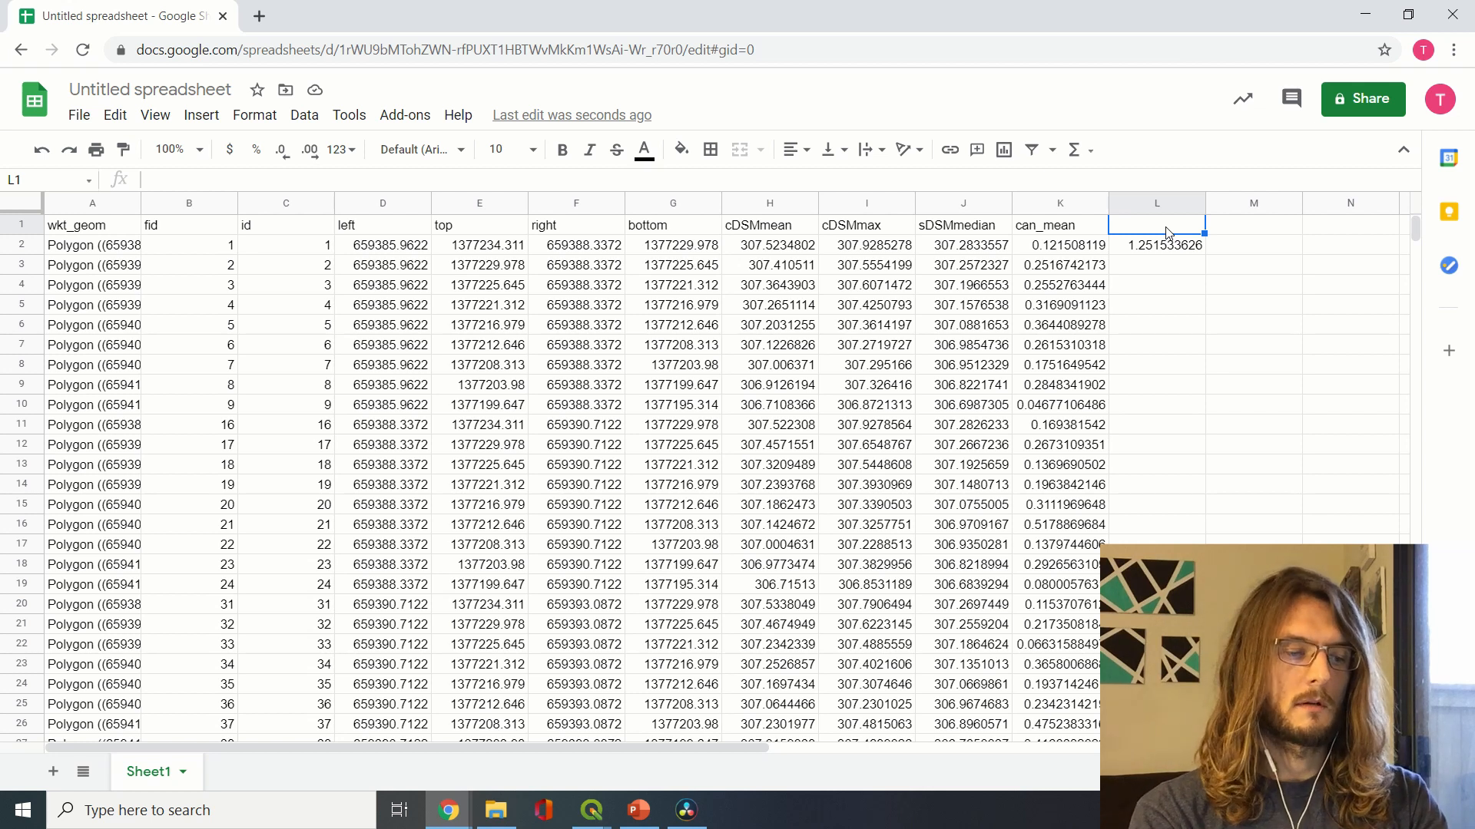
type("canopy")
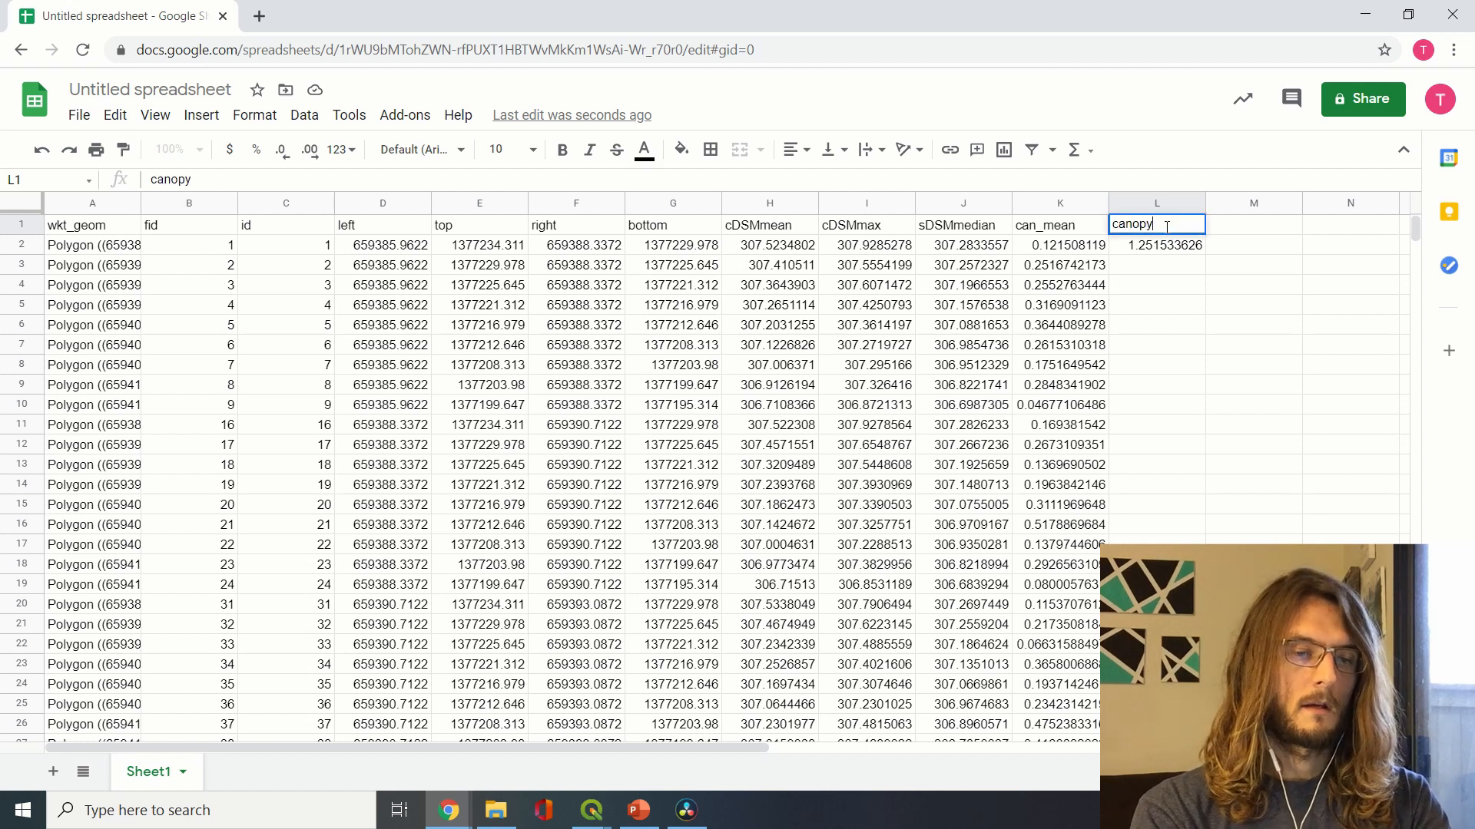
type(" area")
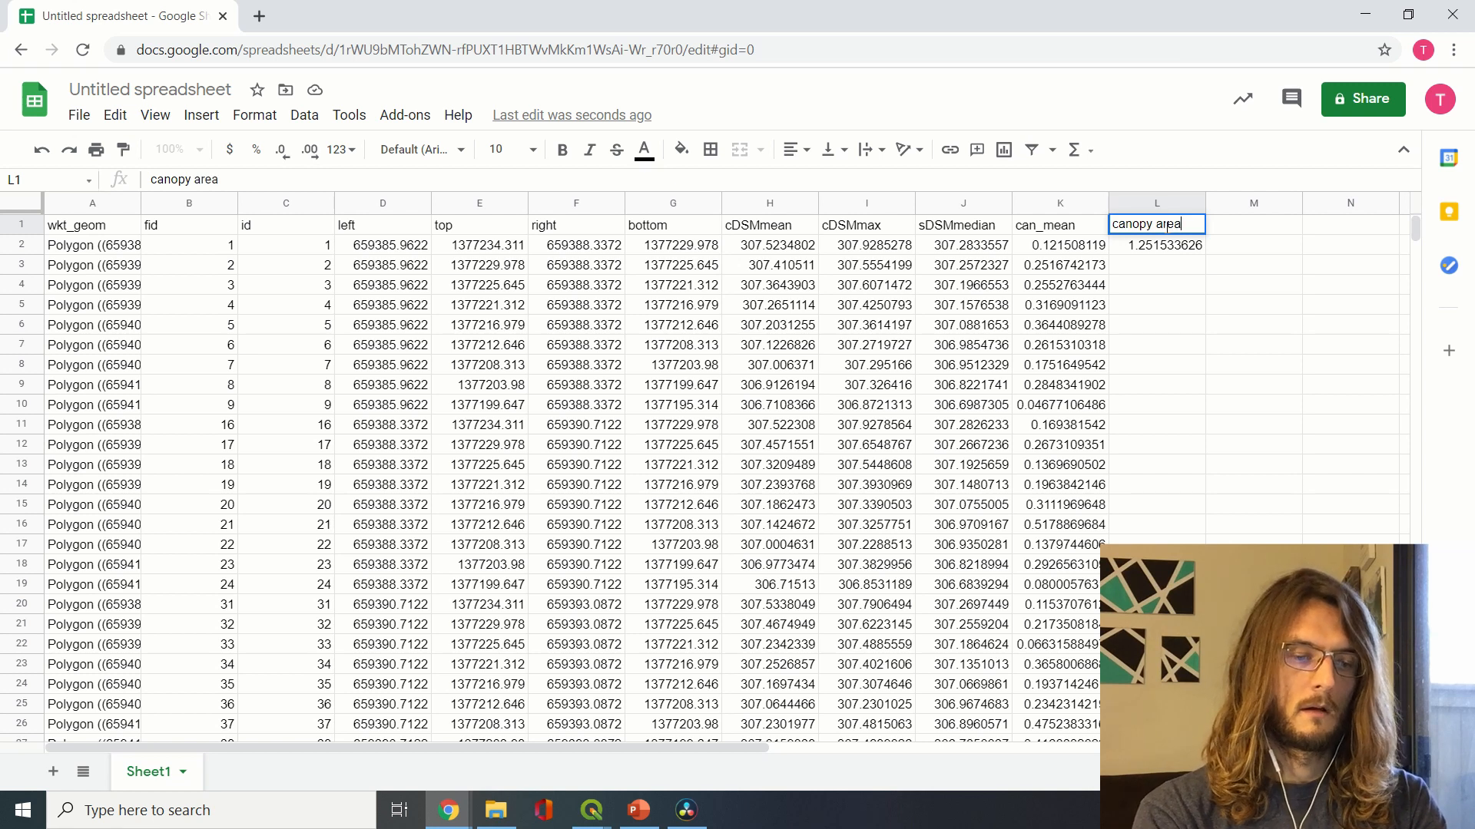
type(" sq m")
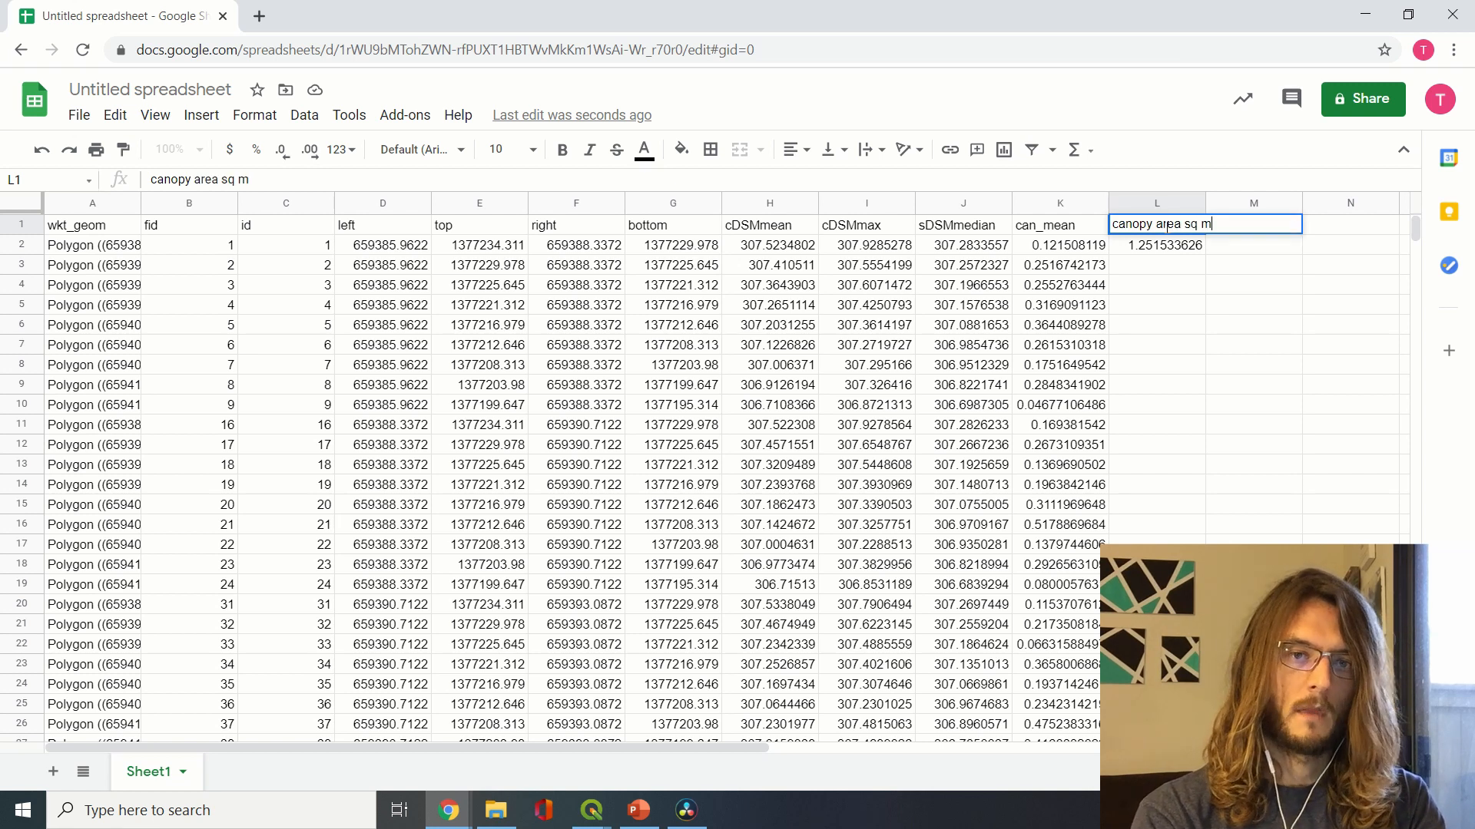
key("Return")
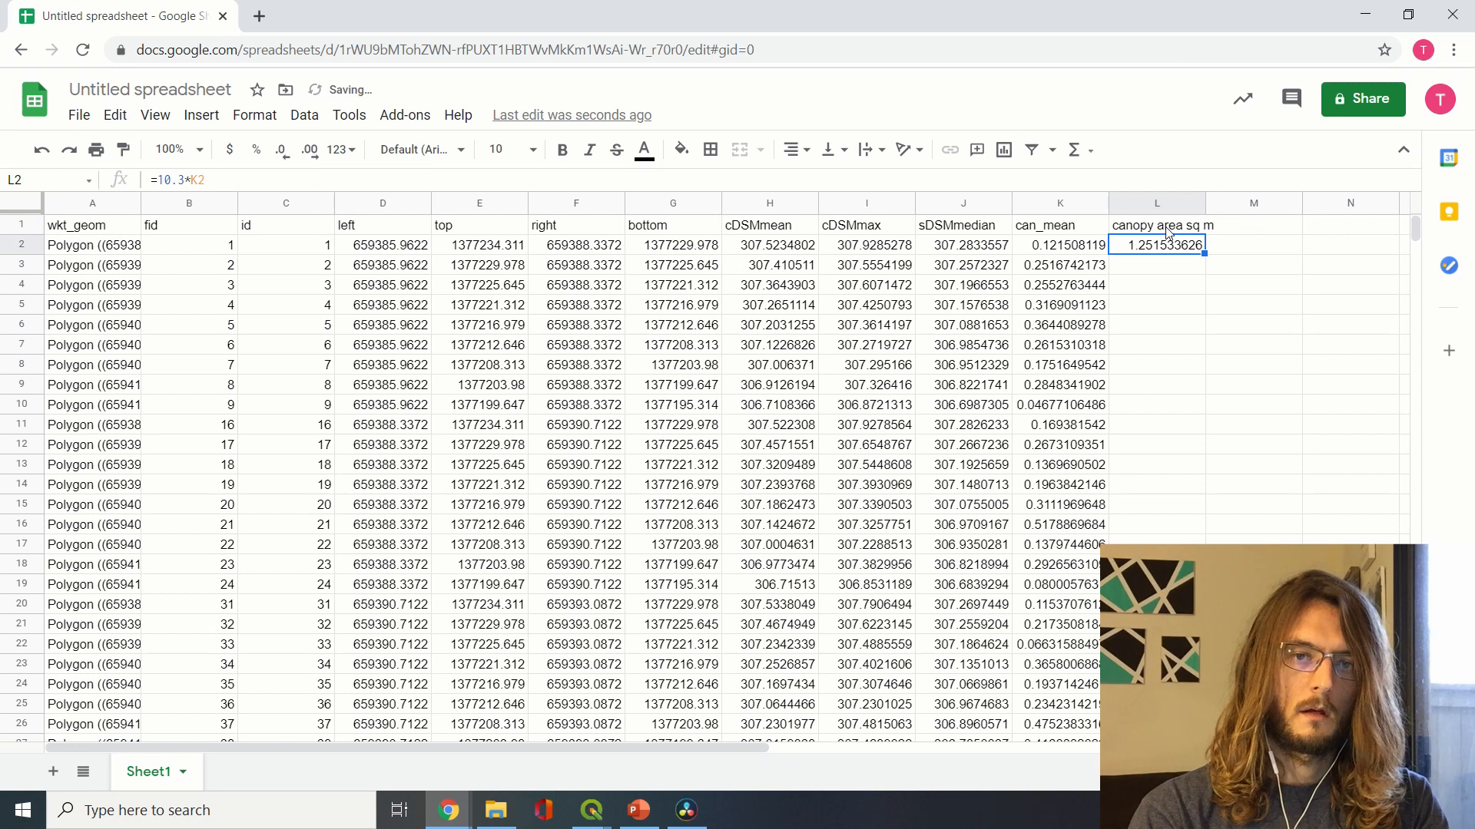
double_click(1205, 253)
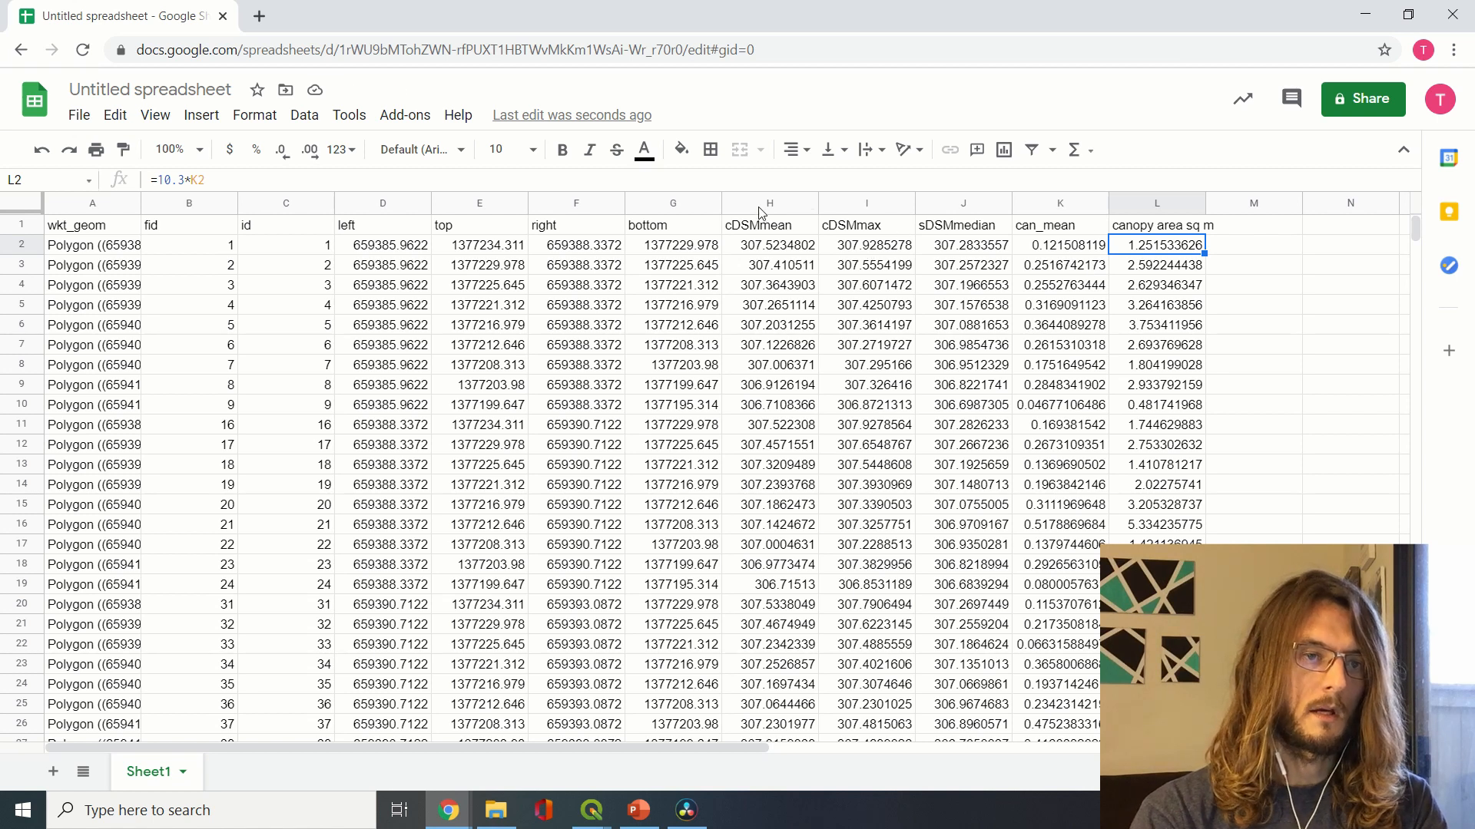
Insert two blank columns between the bottom and cDSMmean columns
left_click(762, 204)
right_click(762, 205)
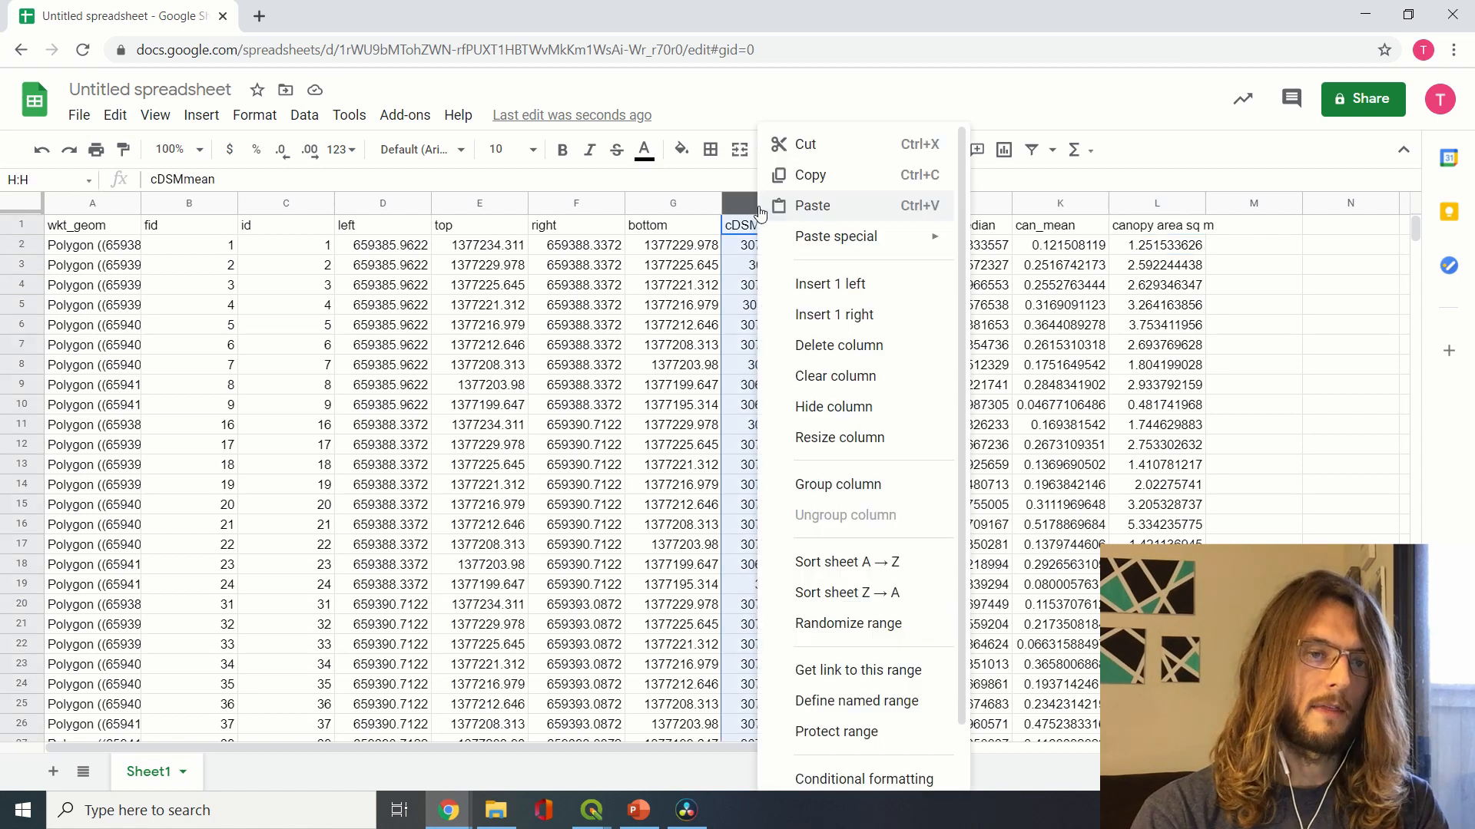
left_click(812, 282)
left_click(1228, 202)
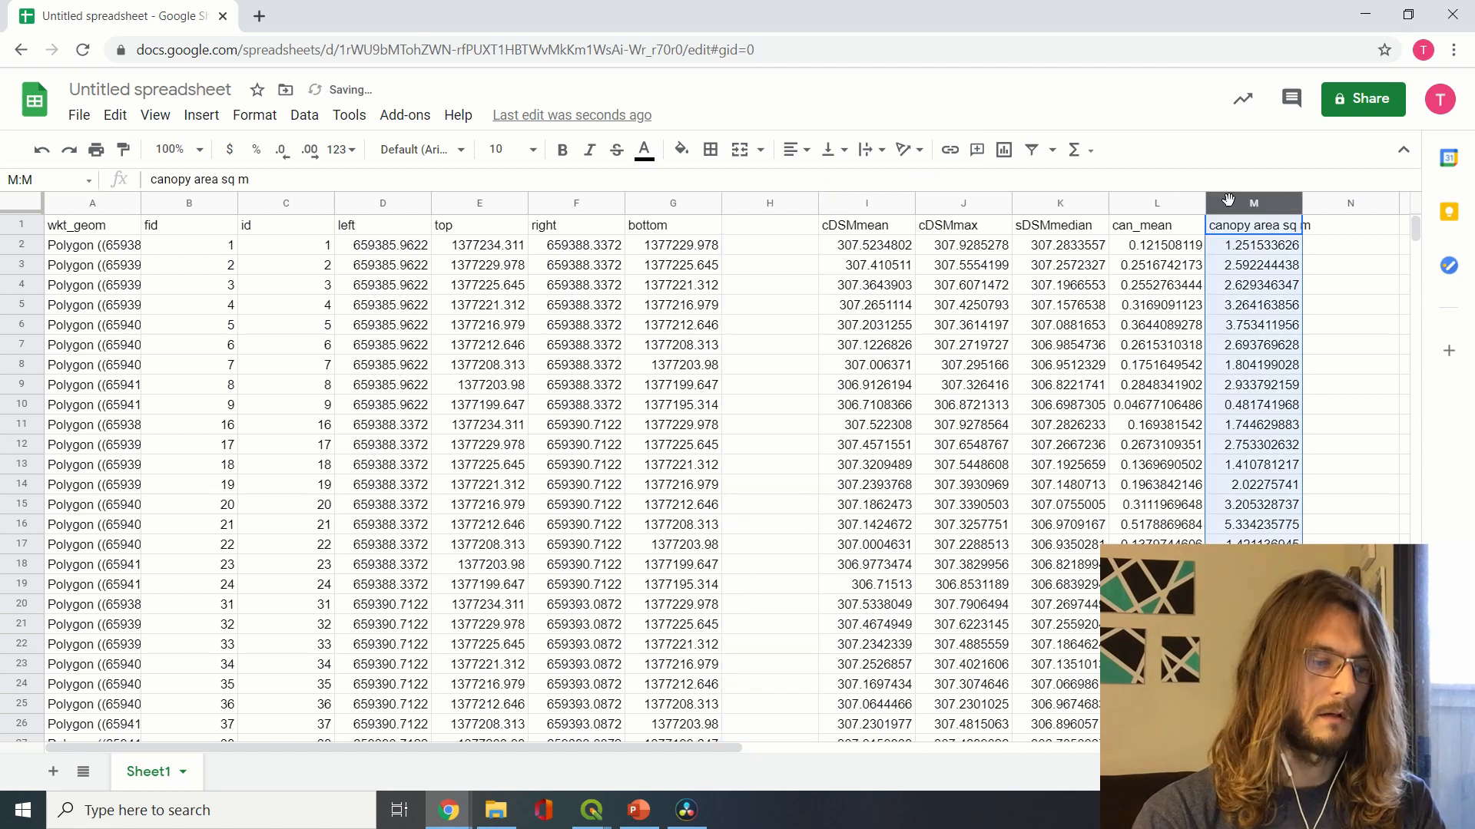
right_click(764, 202)
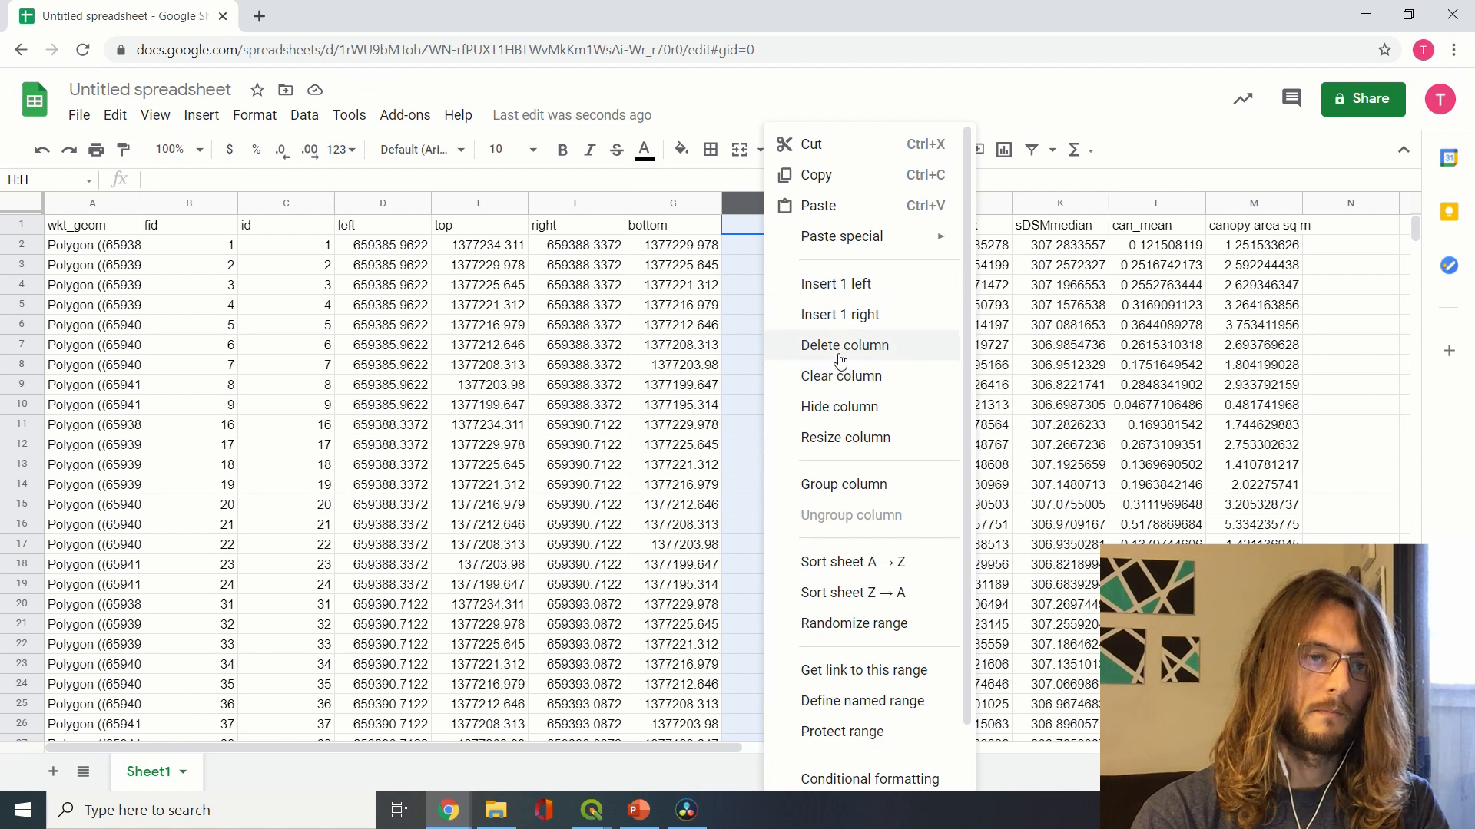
left_click(812, 282)
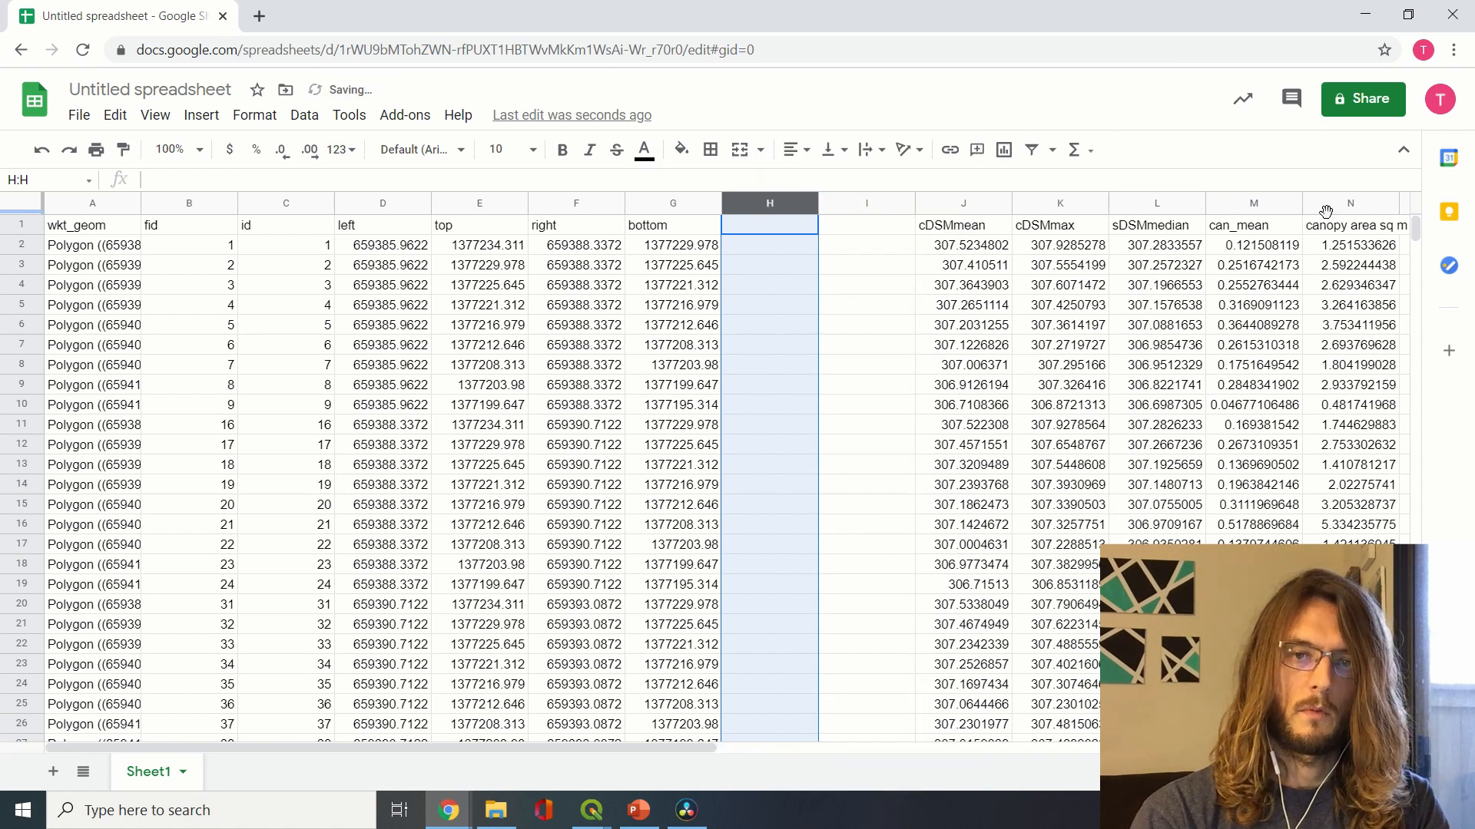
Move the can_mean and canopy area sq m columns into the blank columns H and I
scroll(1325, 211, "right", 1)
left_click_drag(1152, 205, 1235, 208)
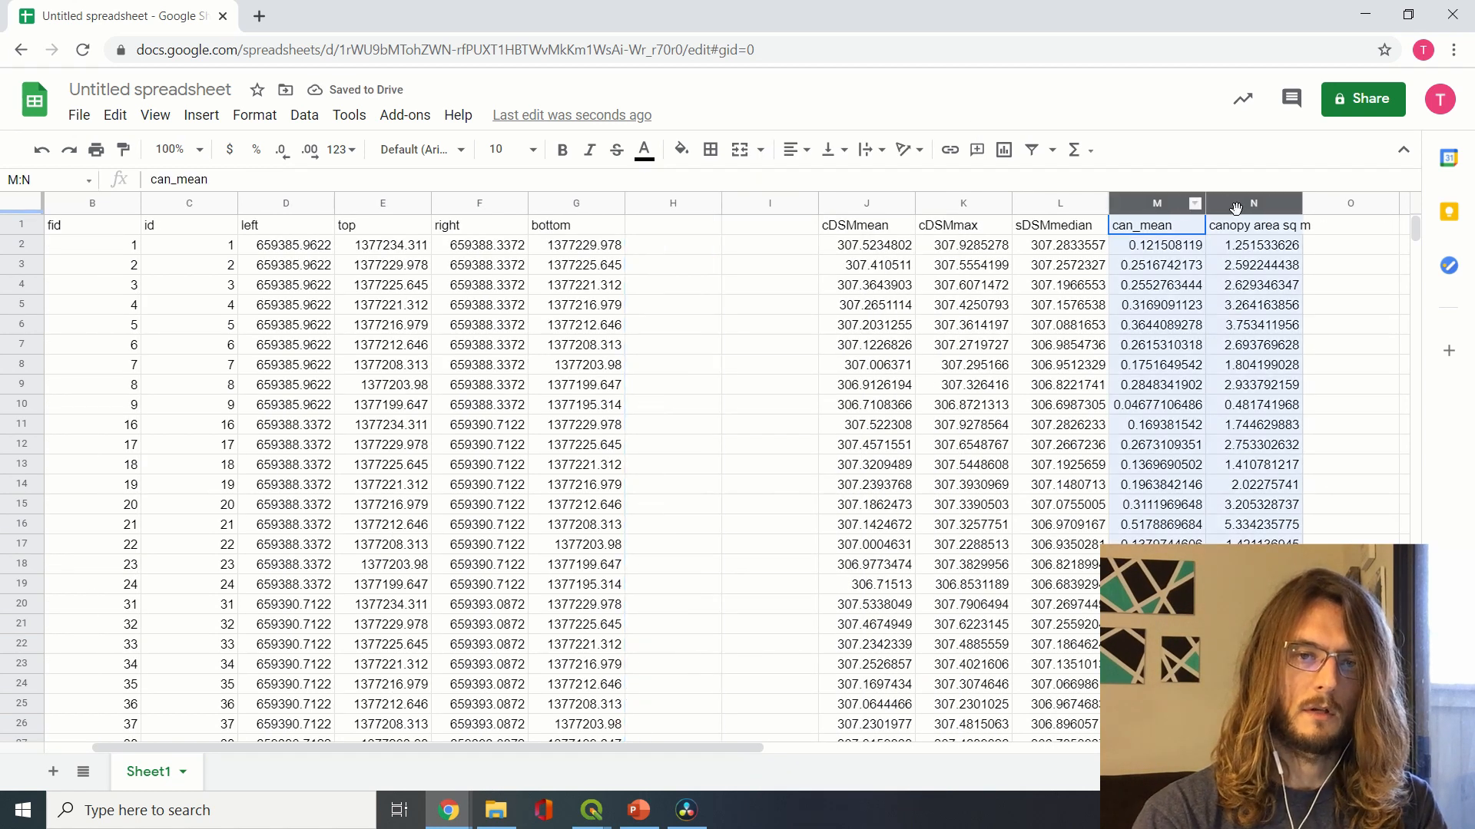
key("ctrl+c")
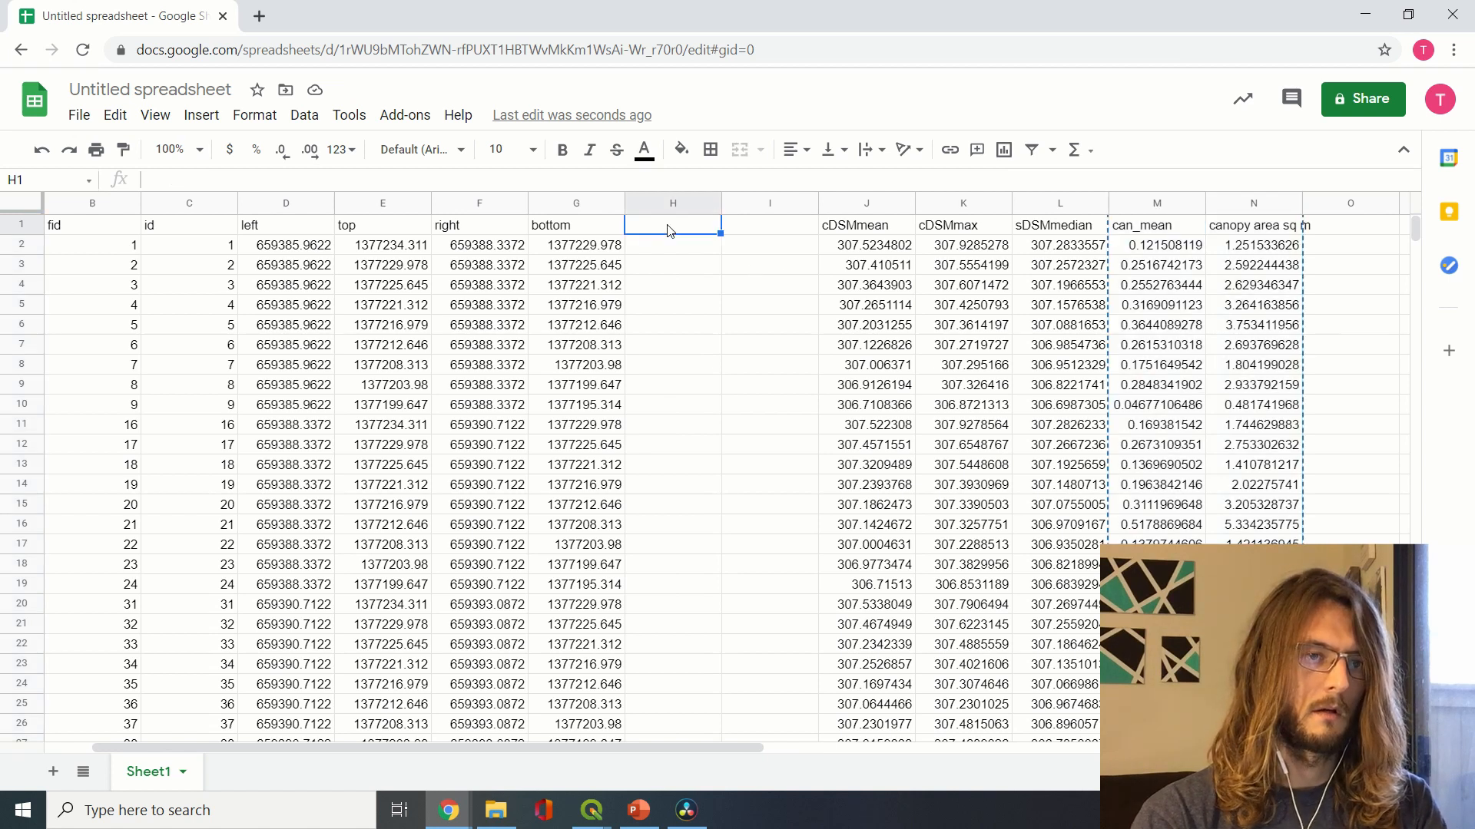
key("ctrl+v")
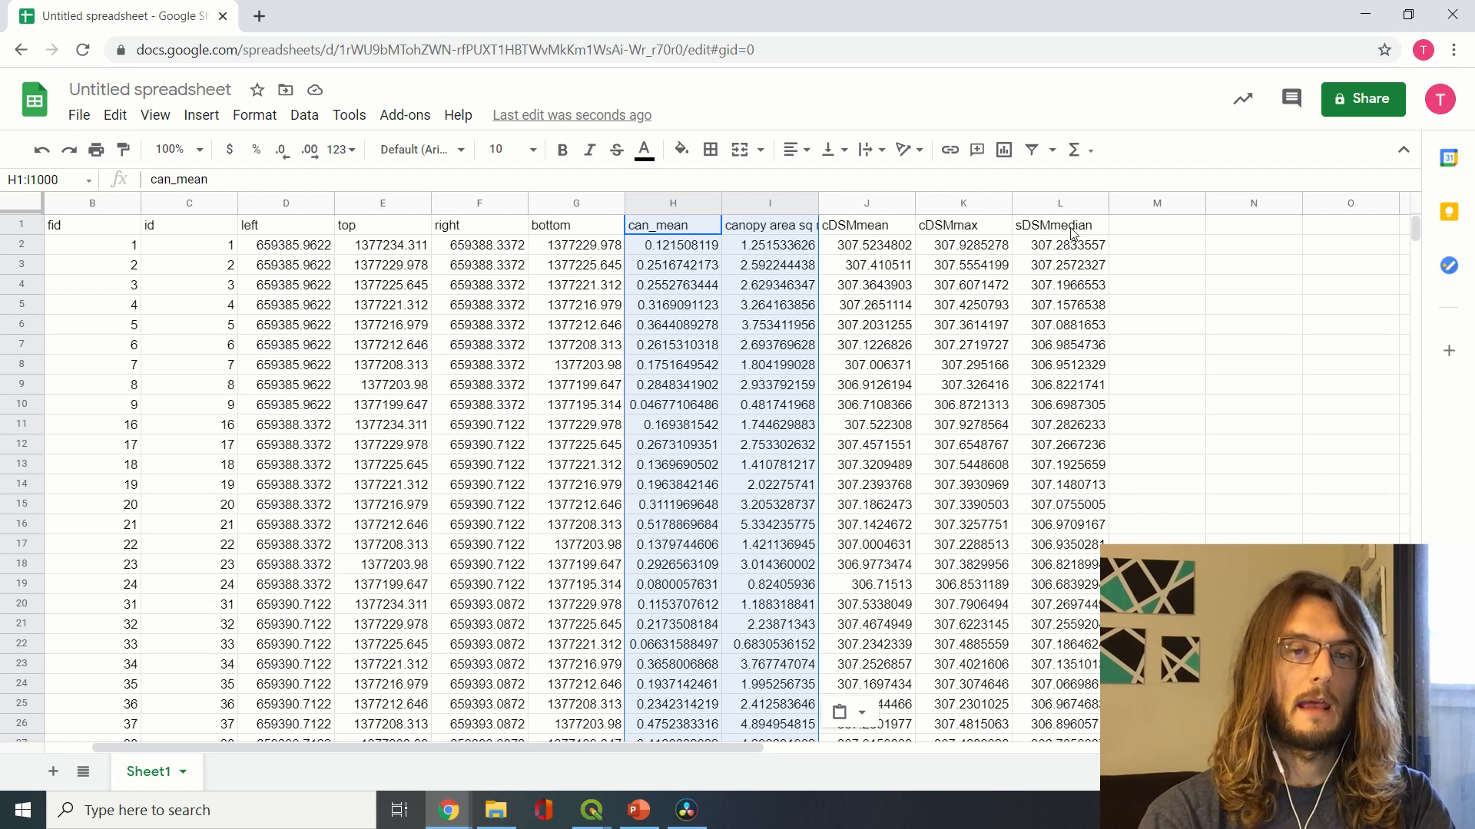
Enter the header "mean canopy height (m)" in cell M1, beside the sDSMmedian column
left_click(1139, 248)
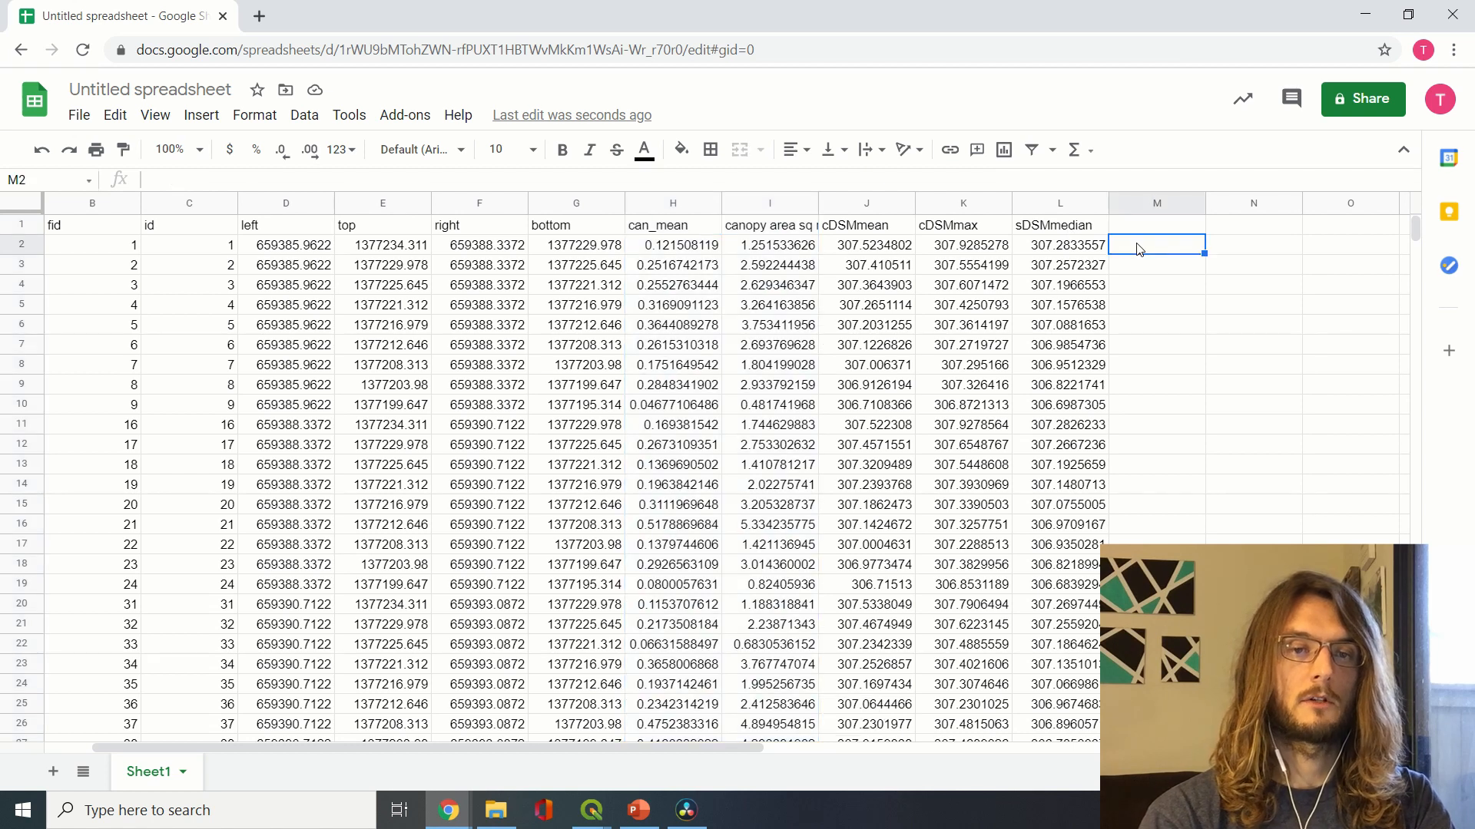
left_click(1142, 230)
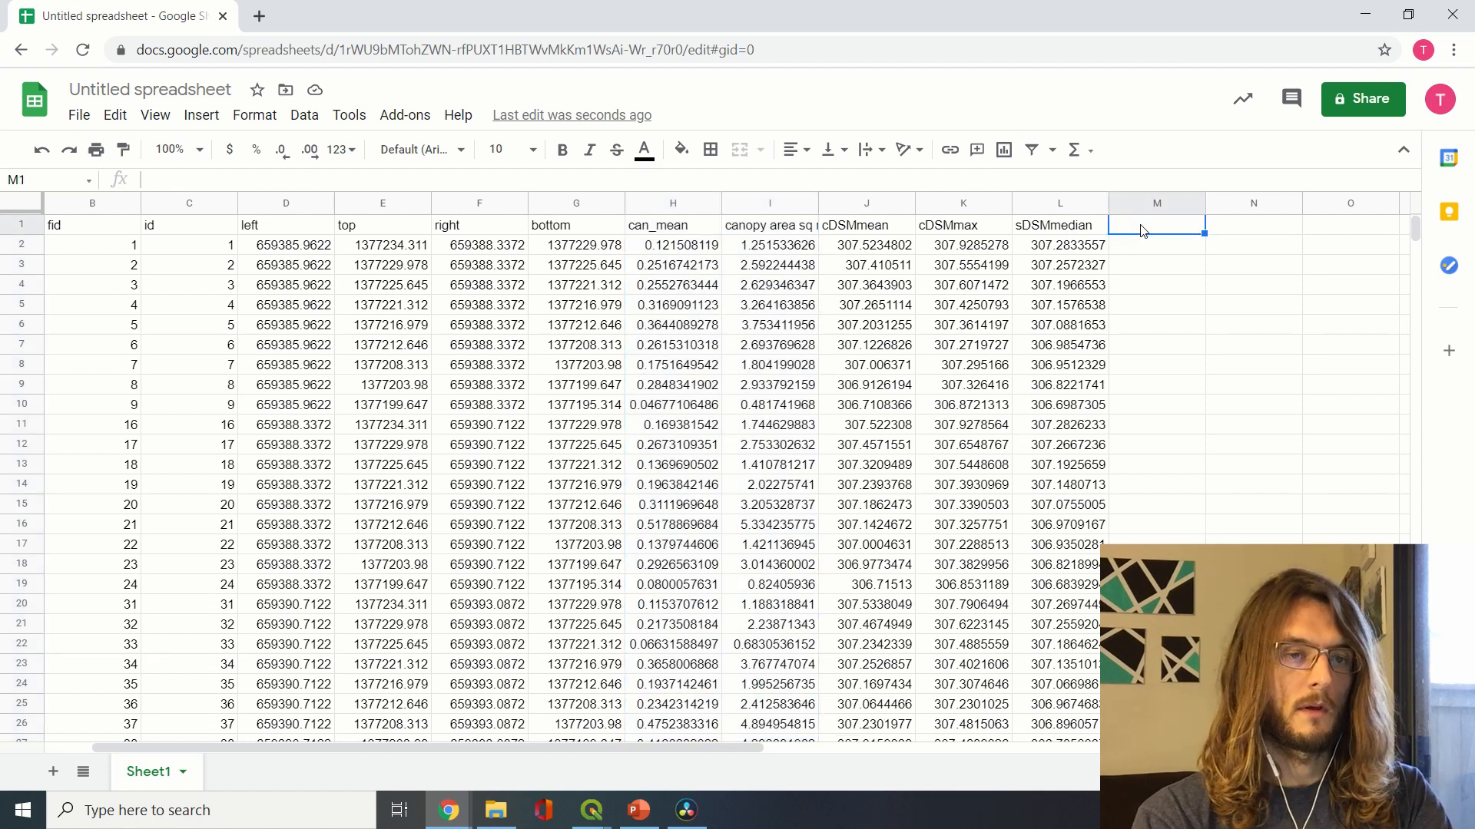
type("mean c")
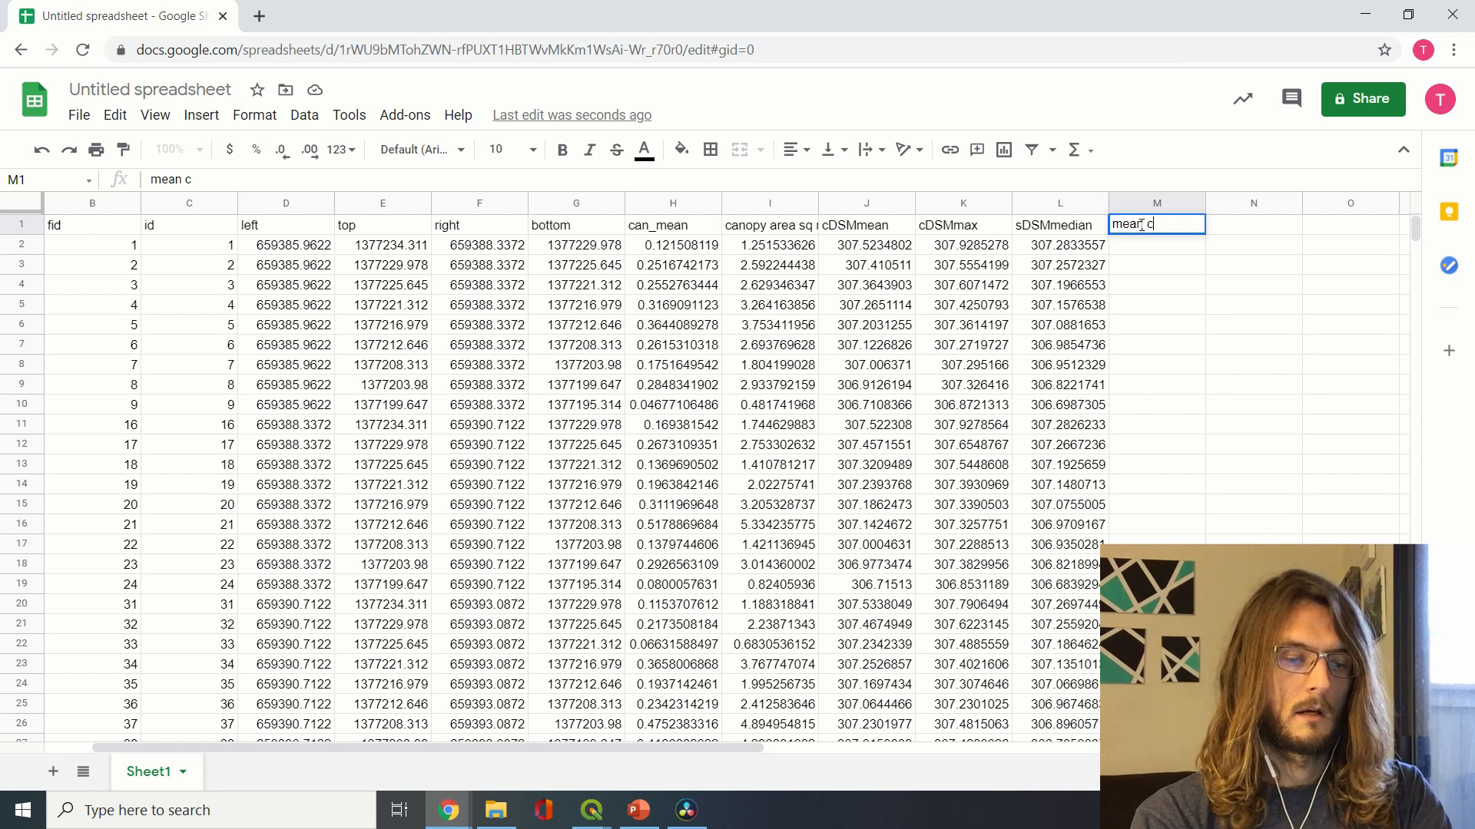
type("anopy h")
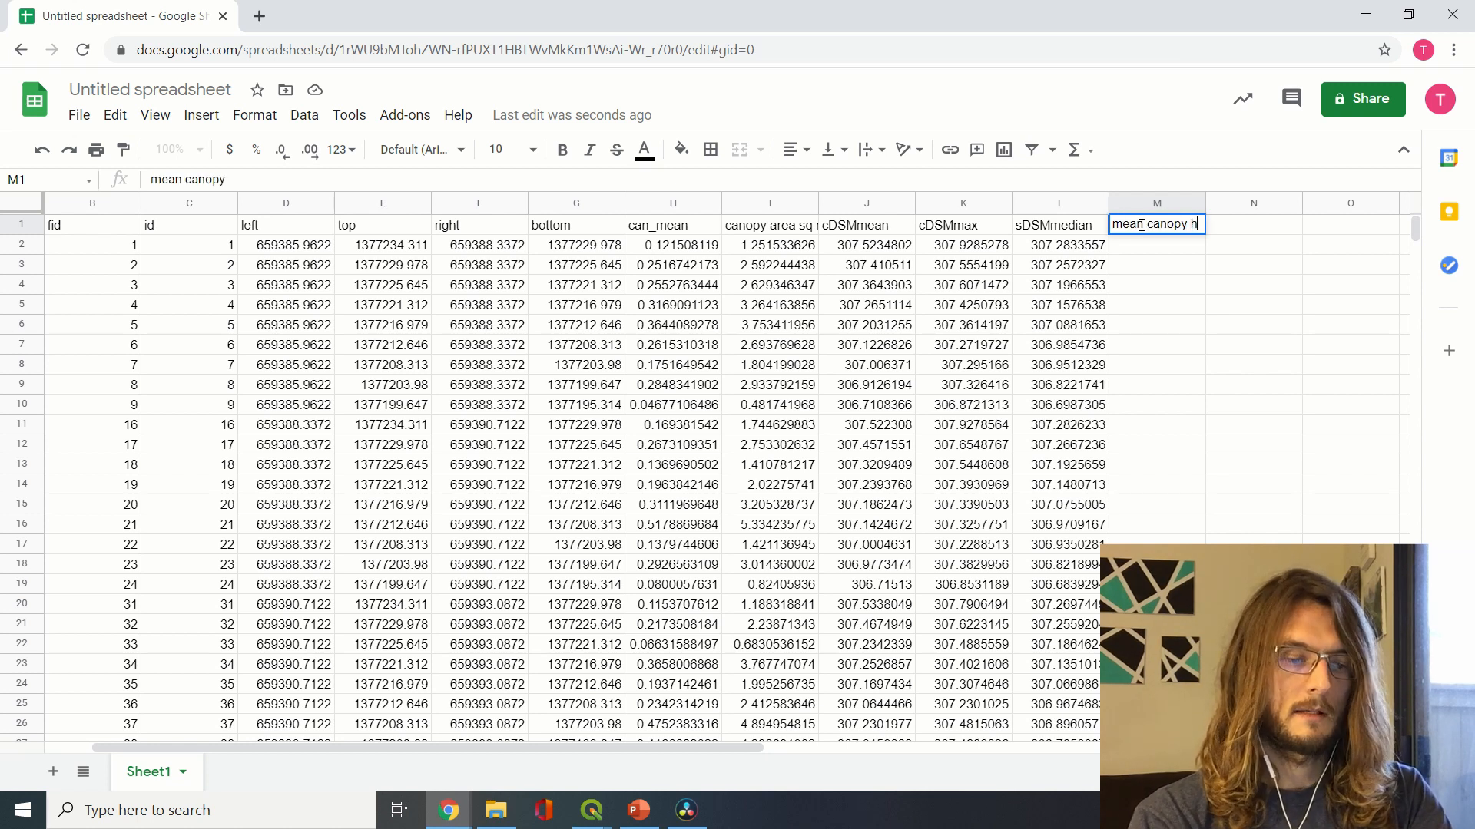
type("eight")
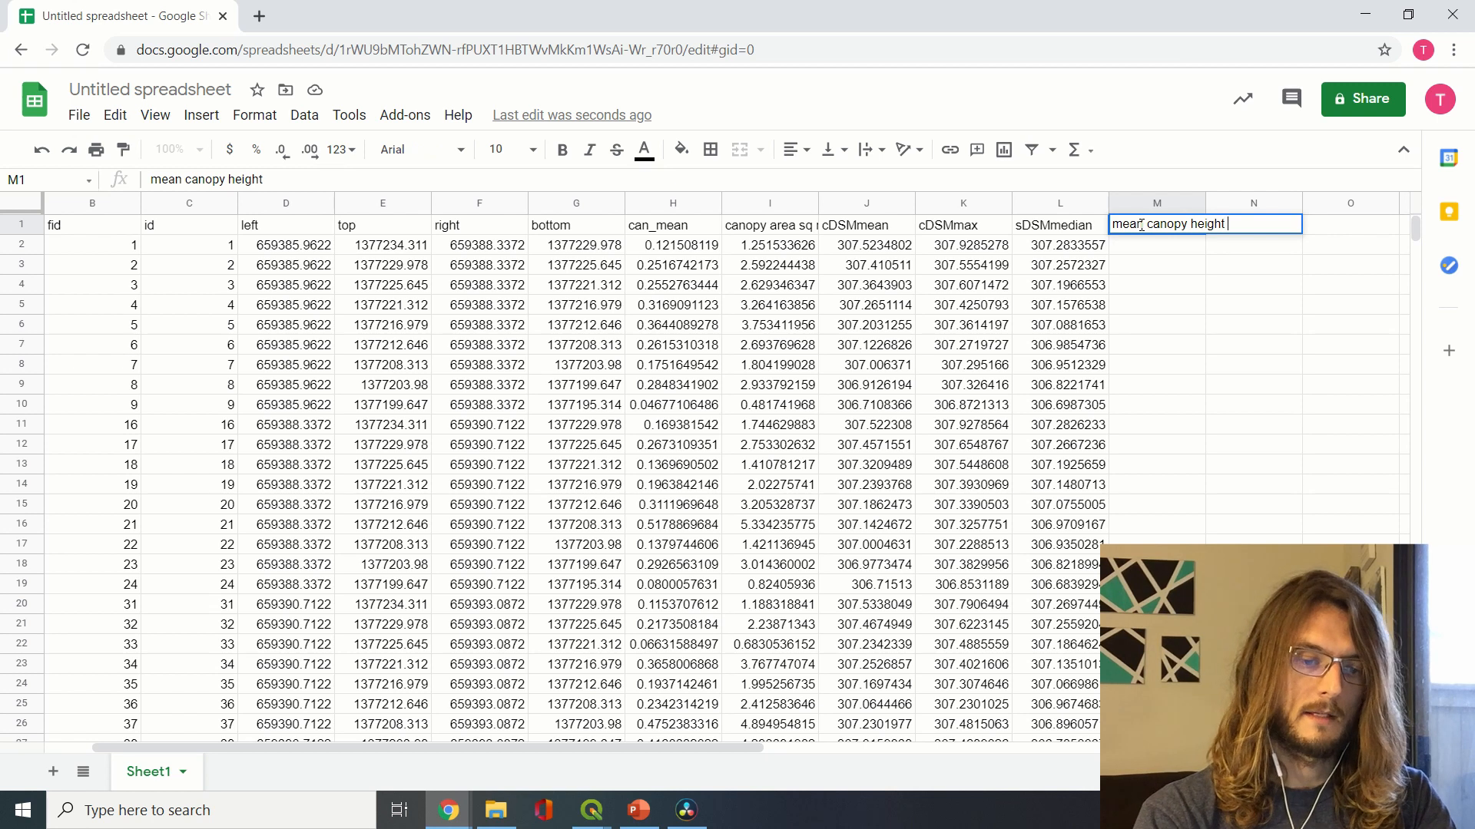
type(" (m)")
key("Return")
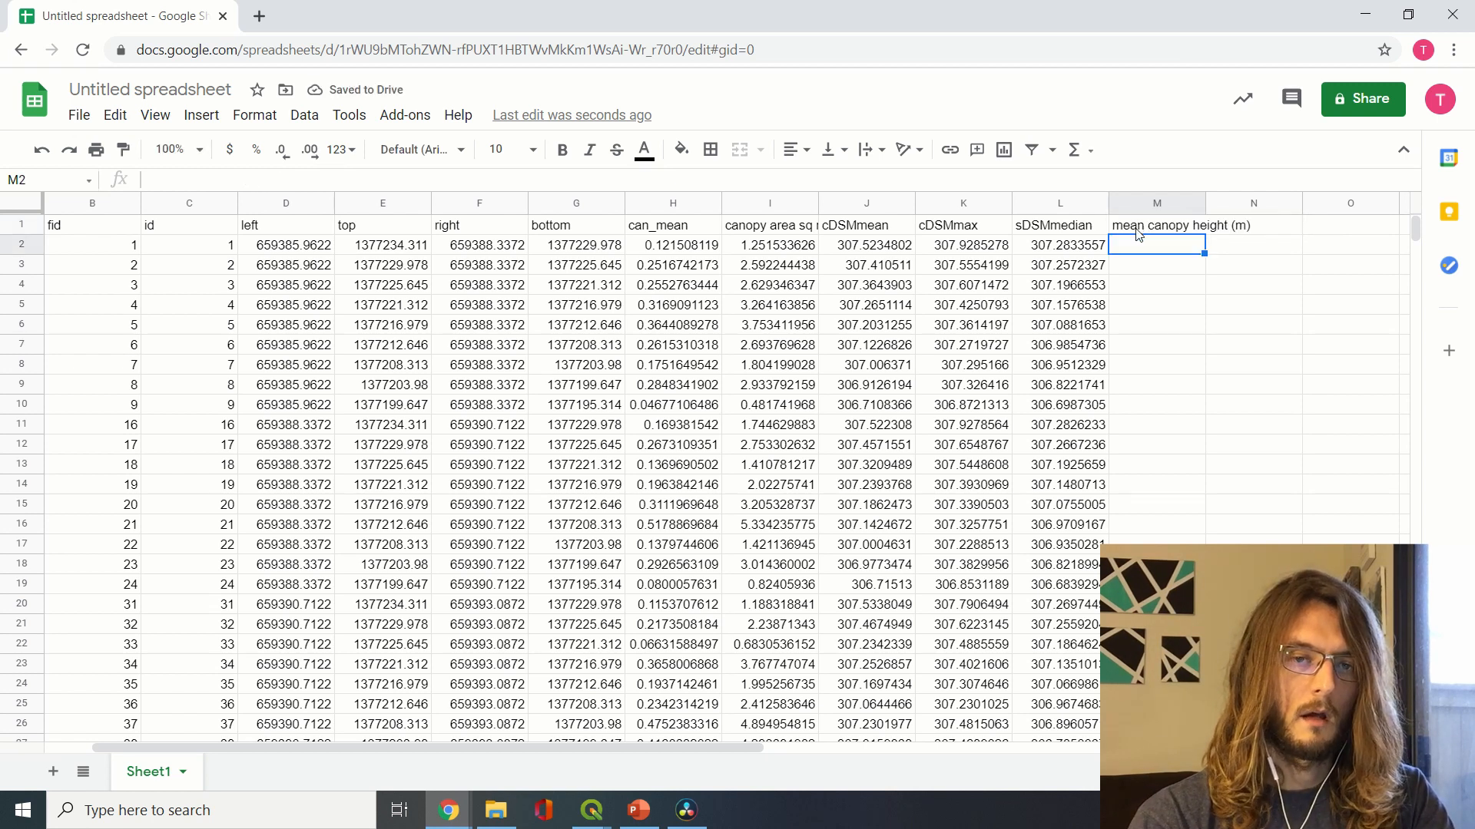
Enter =J2-L2 in cell M2 to subtract sDSMmedian from cDSMmean, and fill it down for all plots
type("=")
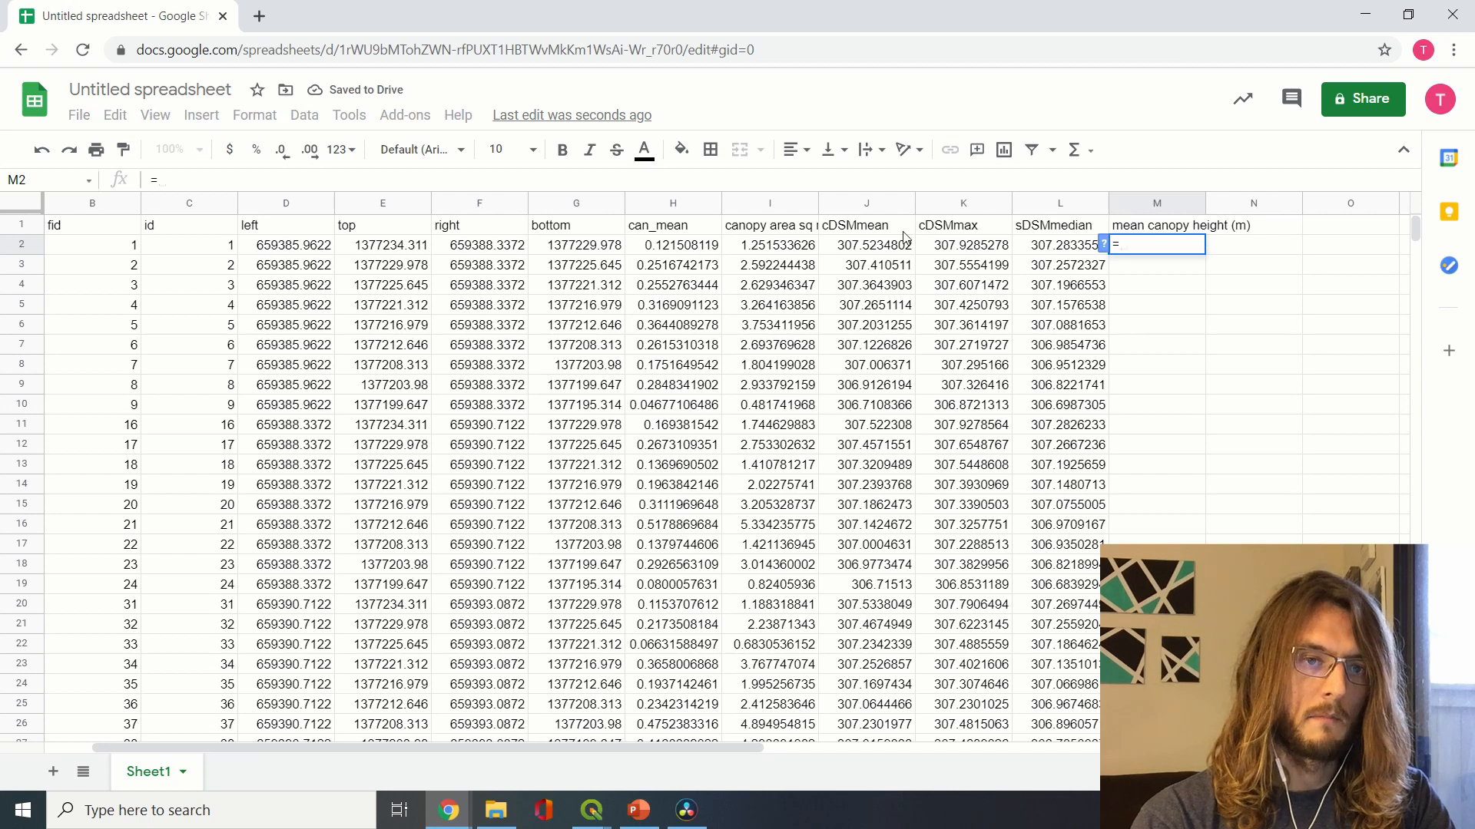
left_click(876, 245)
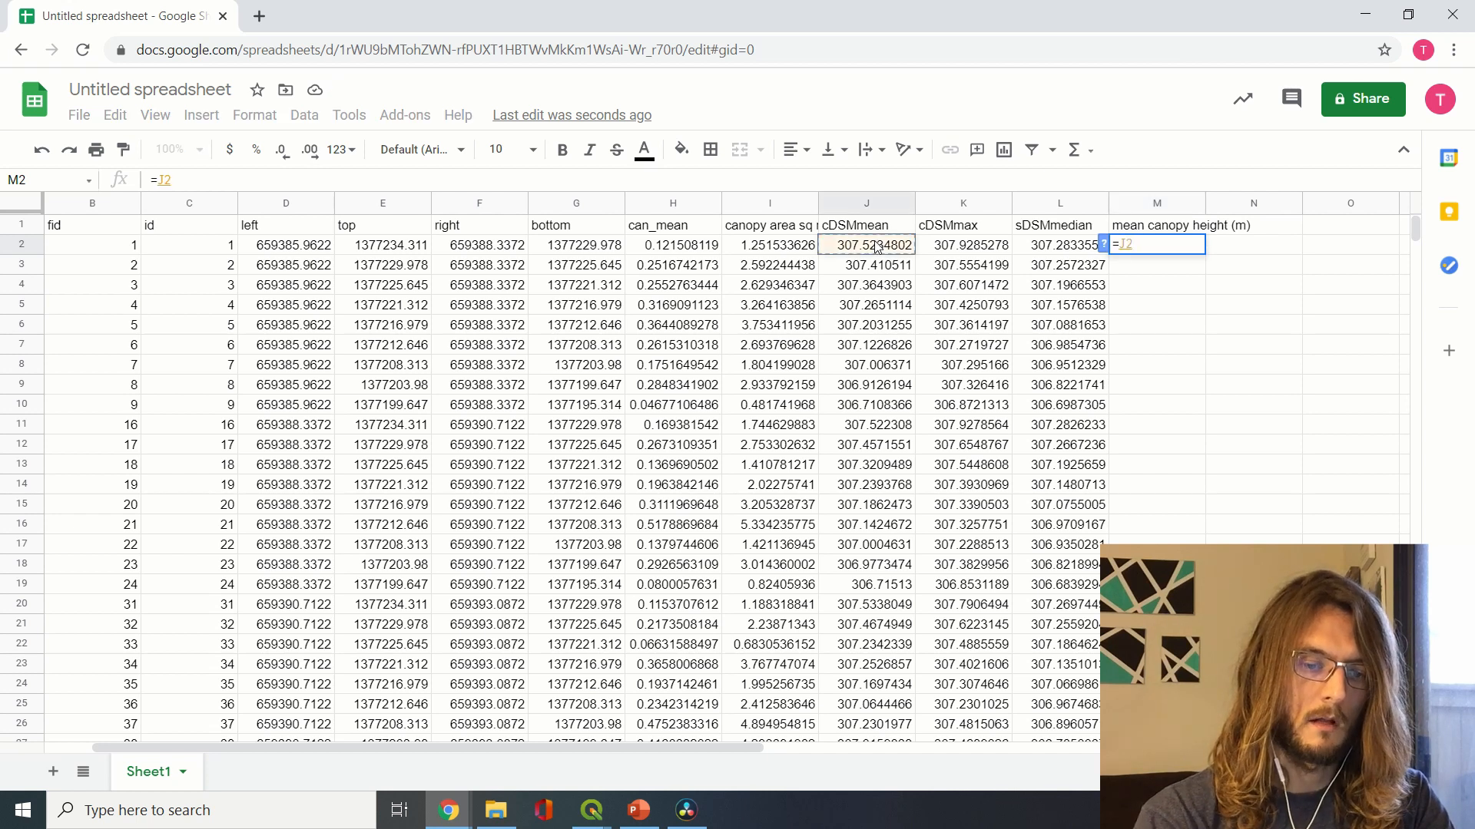
type("-")
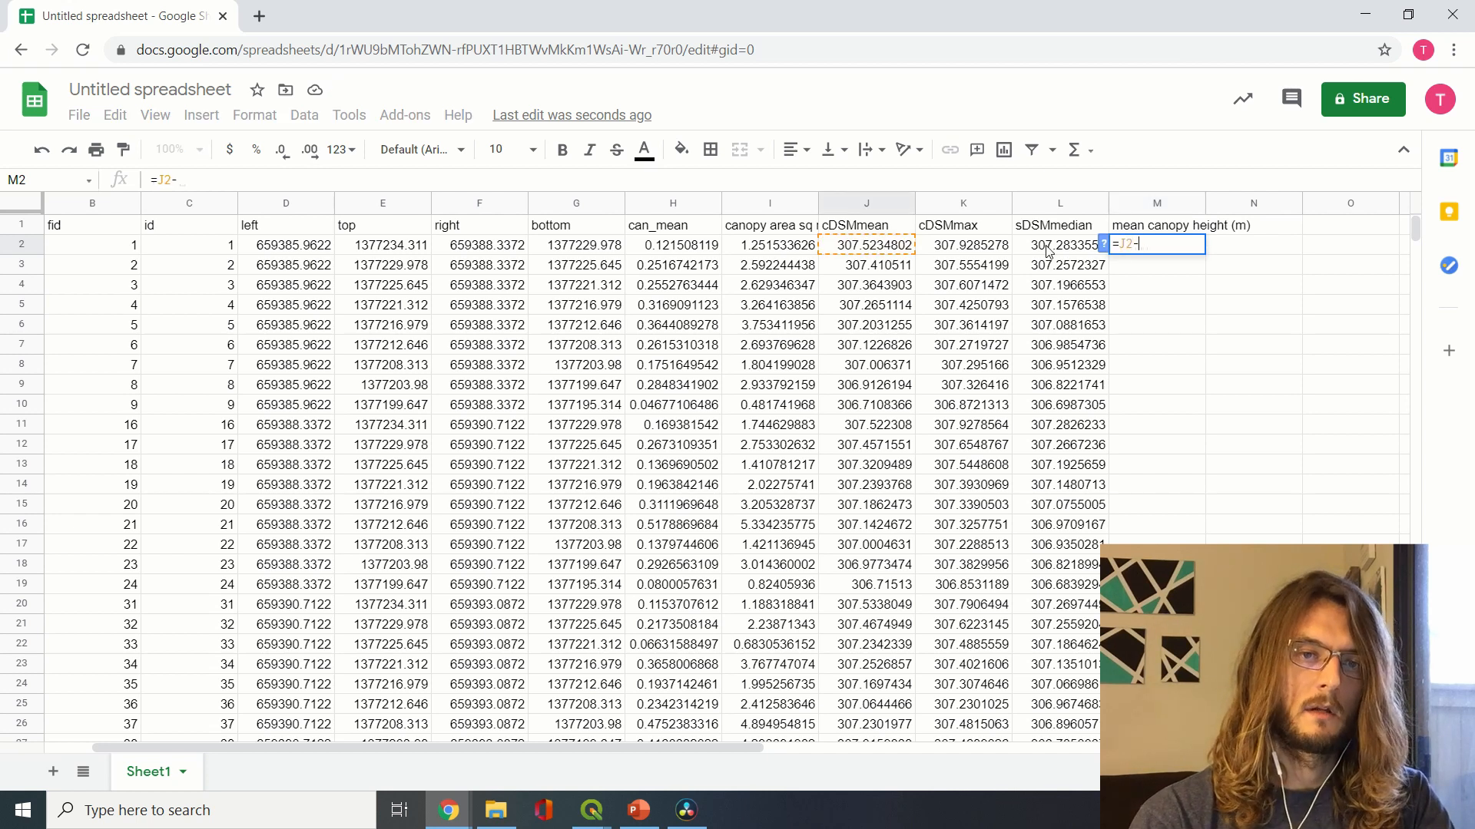
left_click(1048, 251)
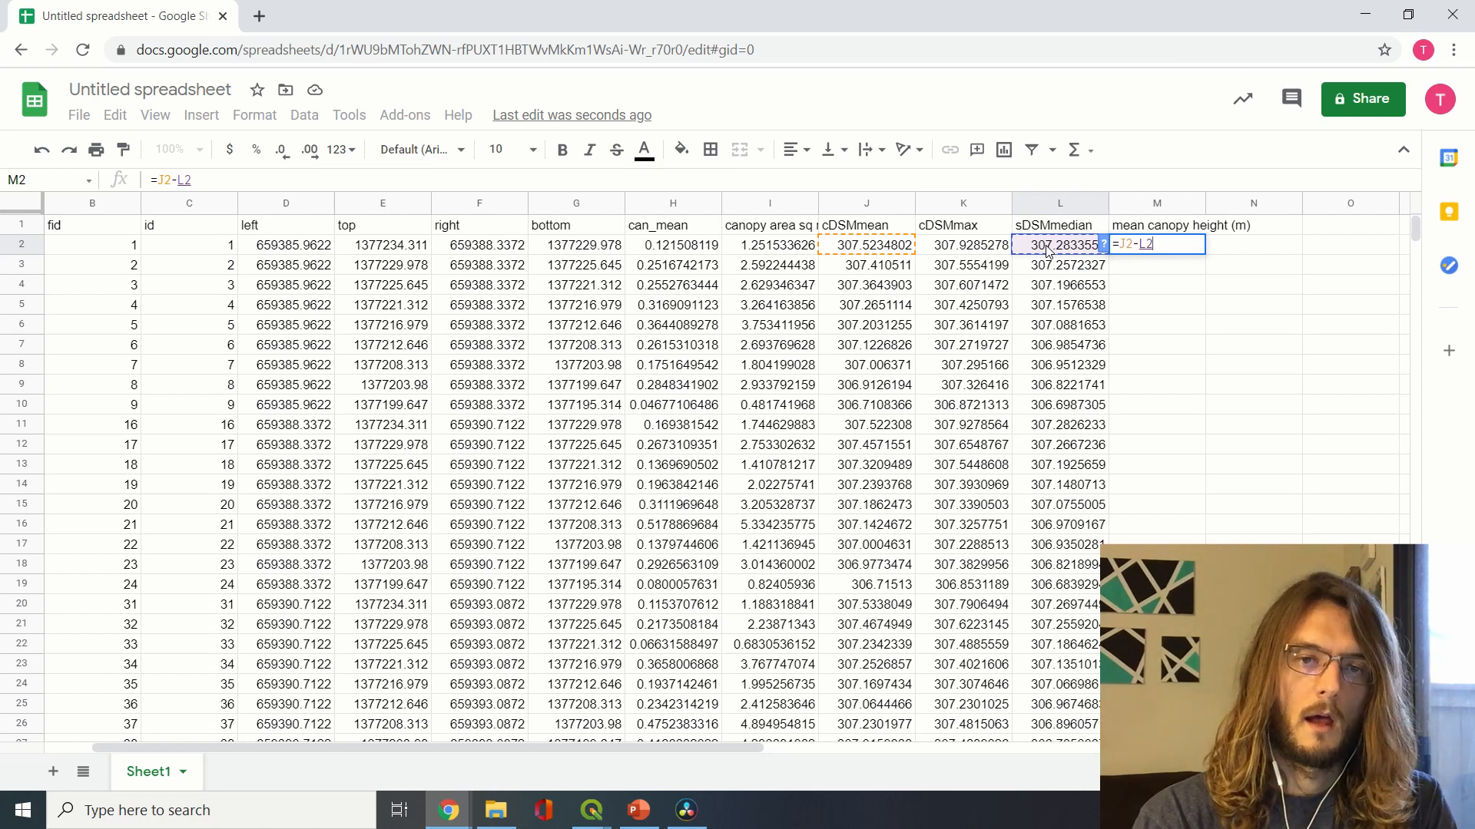
key("Return")
left_click(1147, 245)
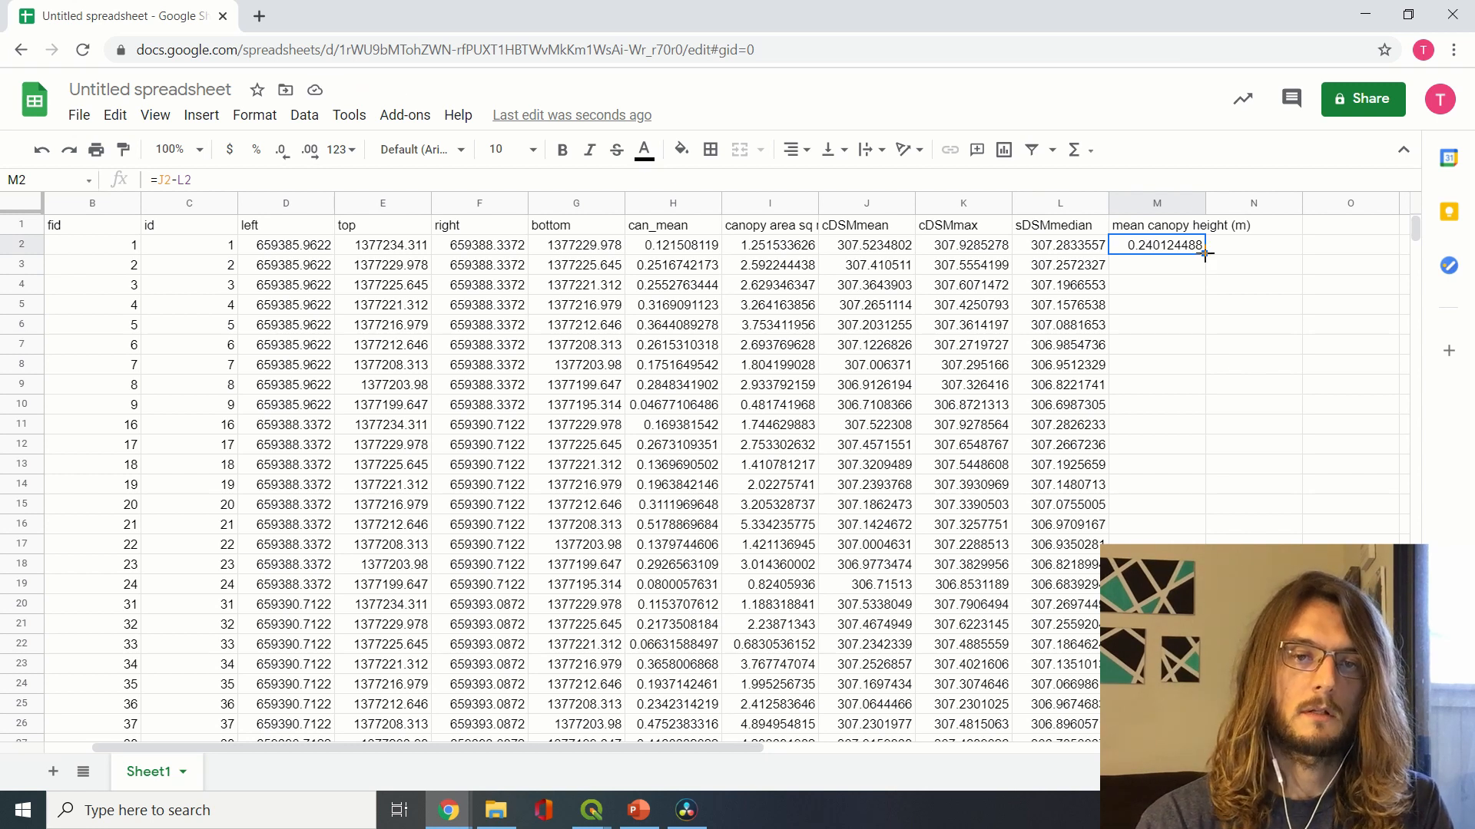
double_click(1204, 254)
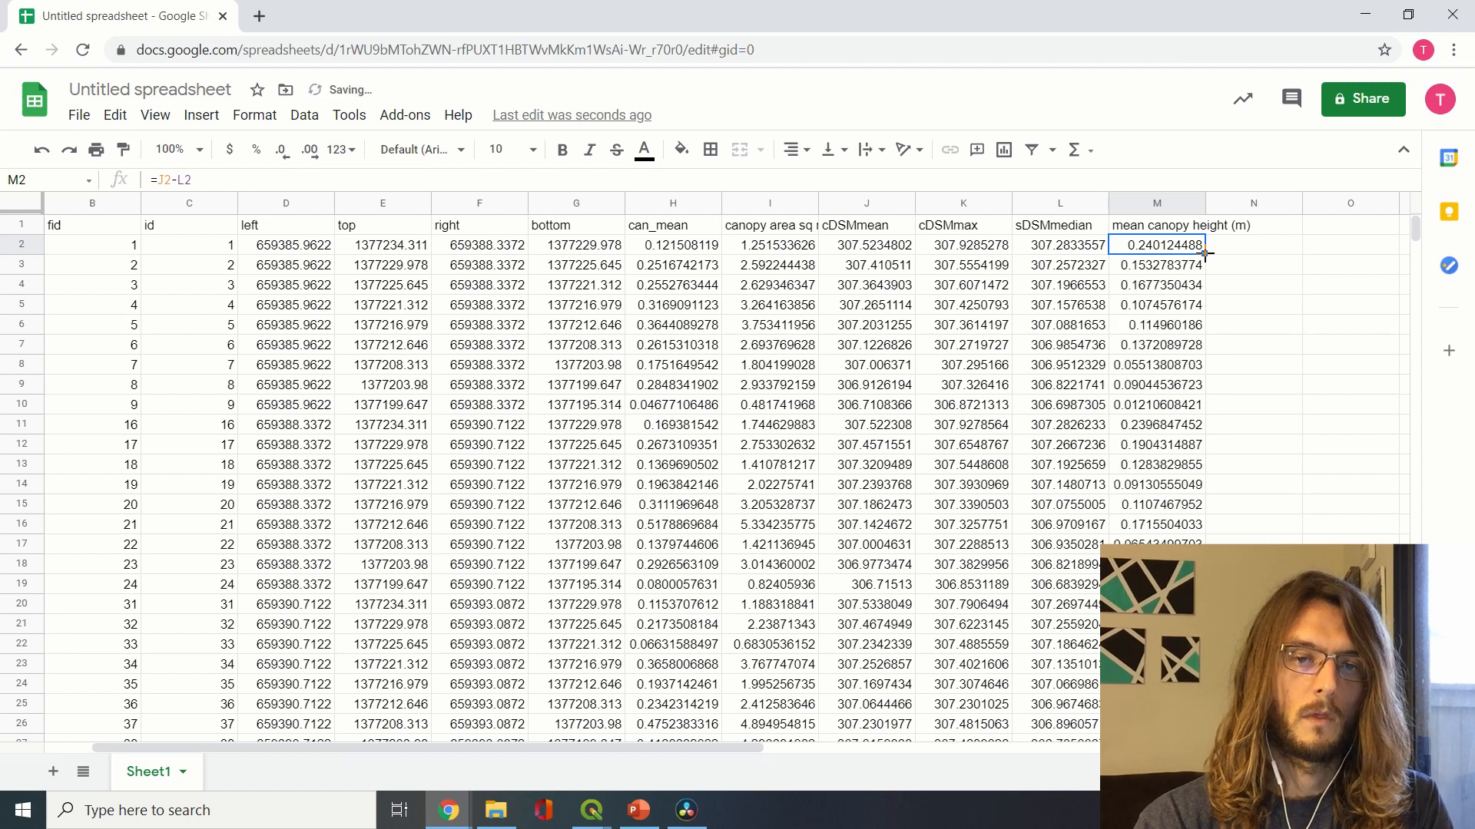
Enter =K2-L2 in cell N2 to subtract sDSMmedian from cDSMmax, and fill it down for all plots
left_click(1231, 254)
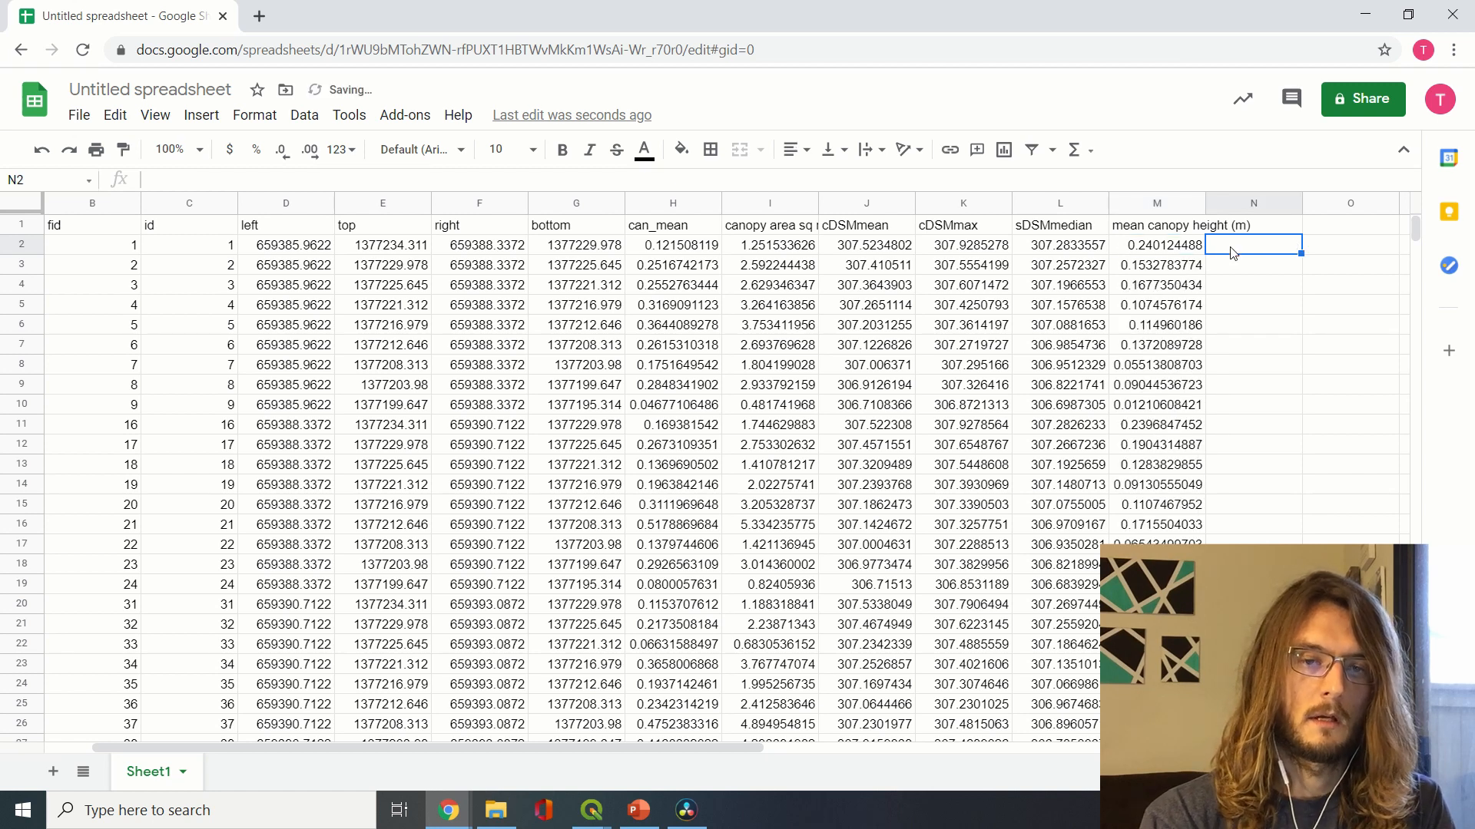
type("=")
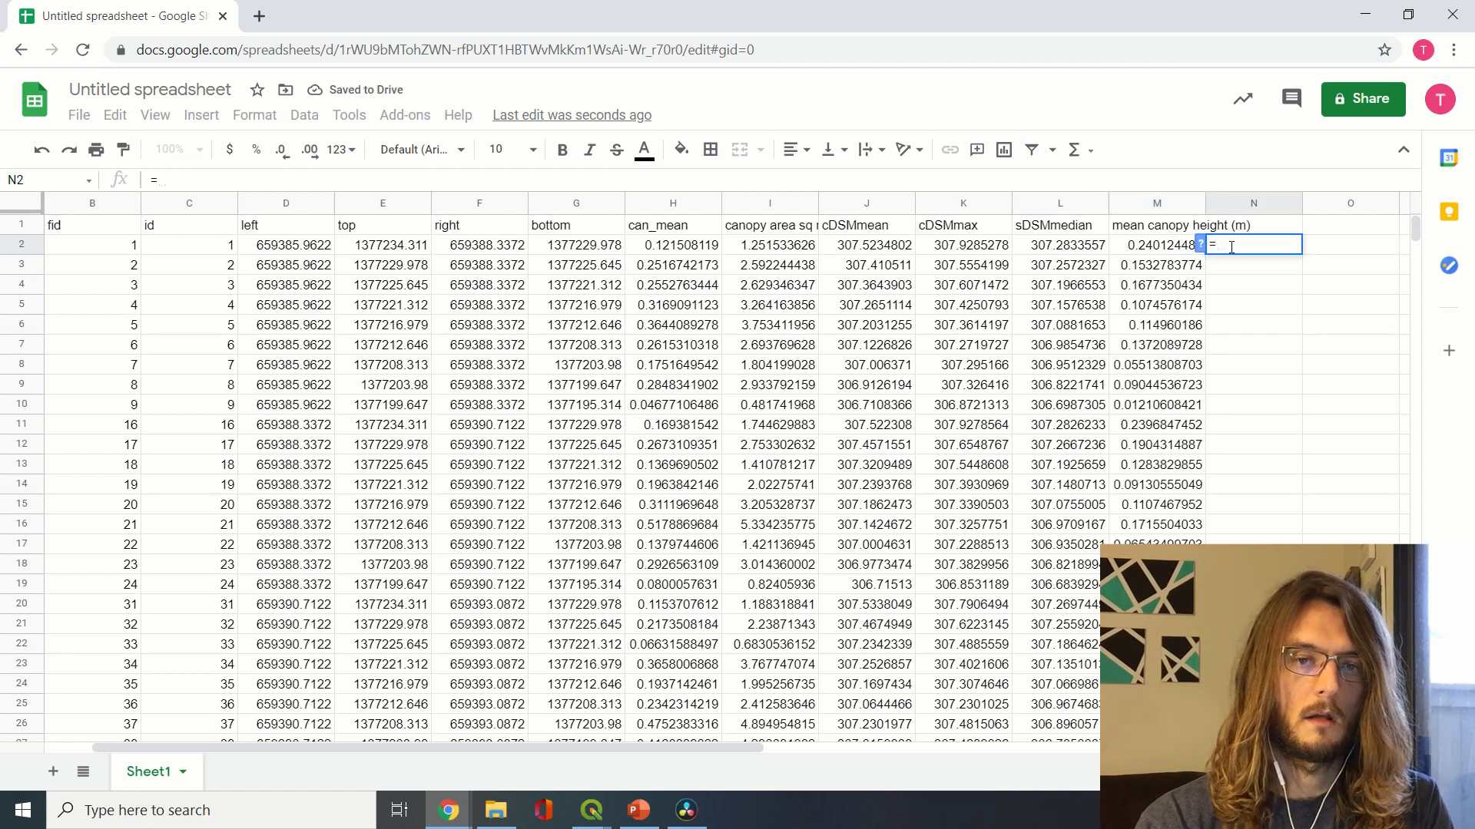
left_click(973, 251)
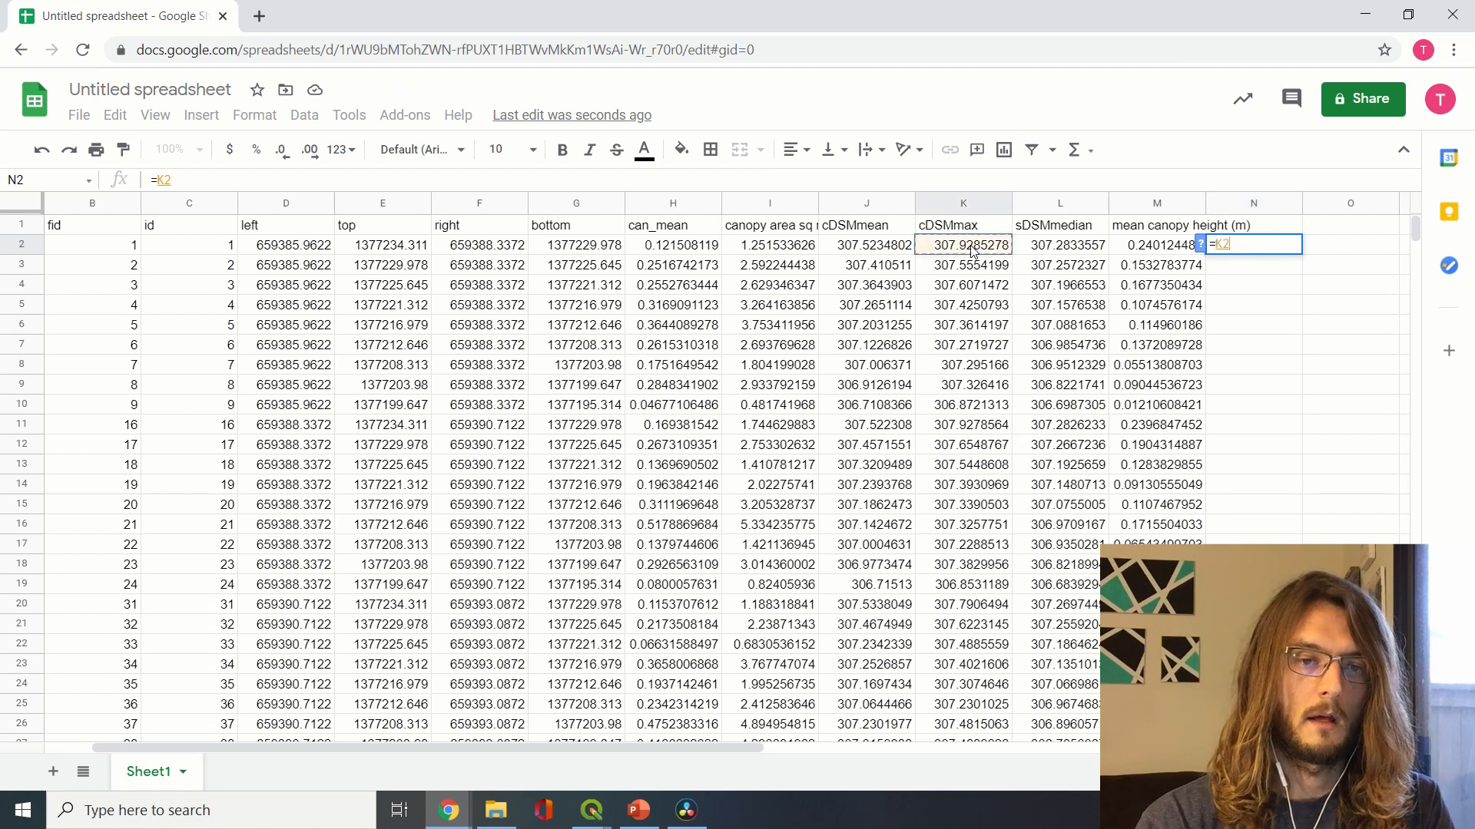
type("-")
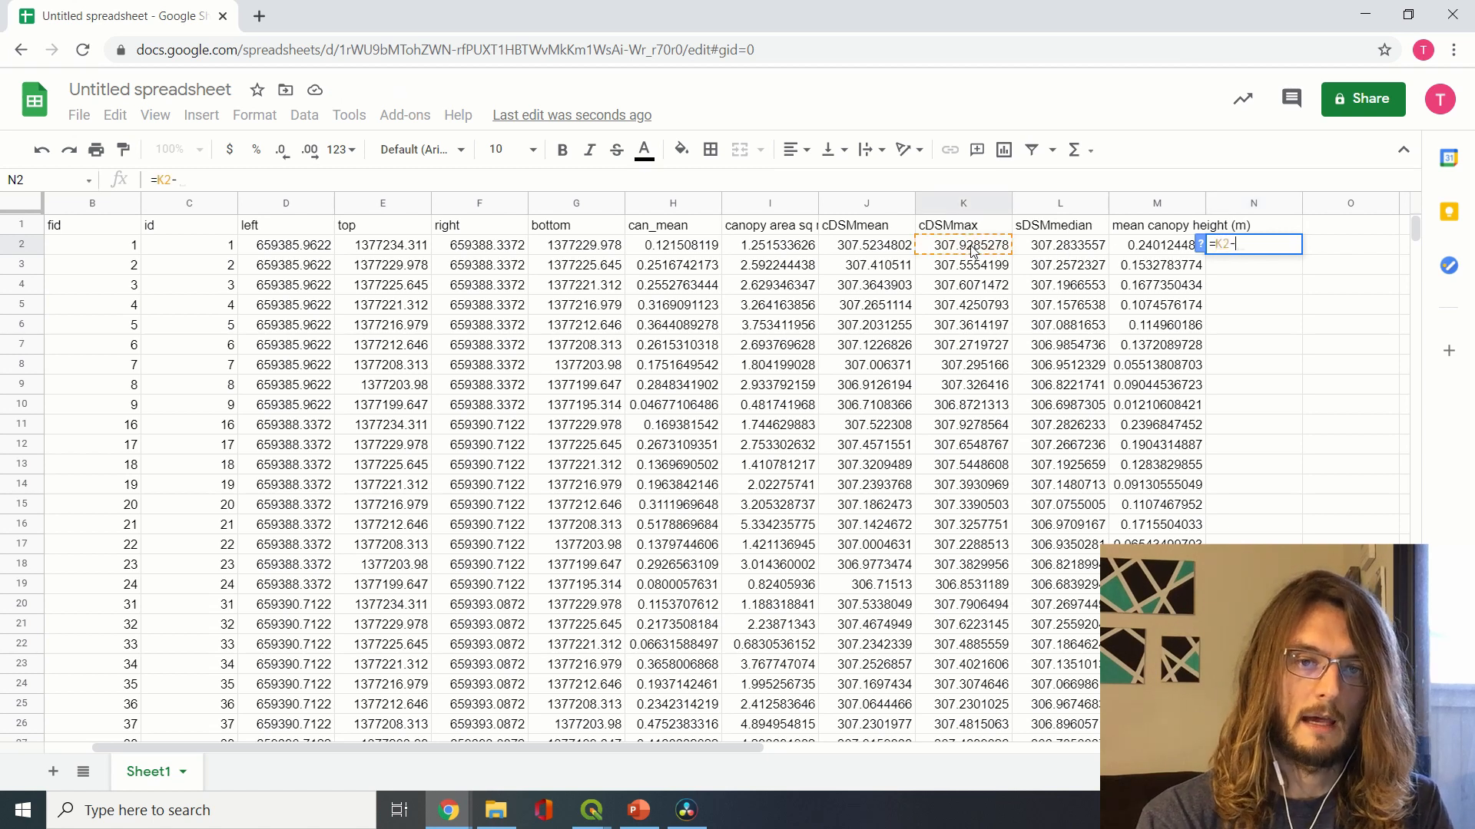
left_click(1074, 255)
key("Return")
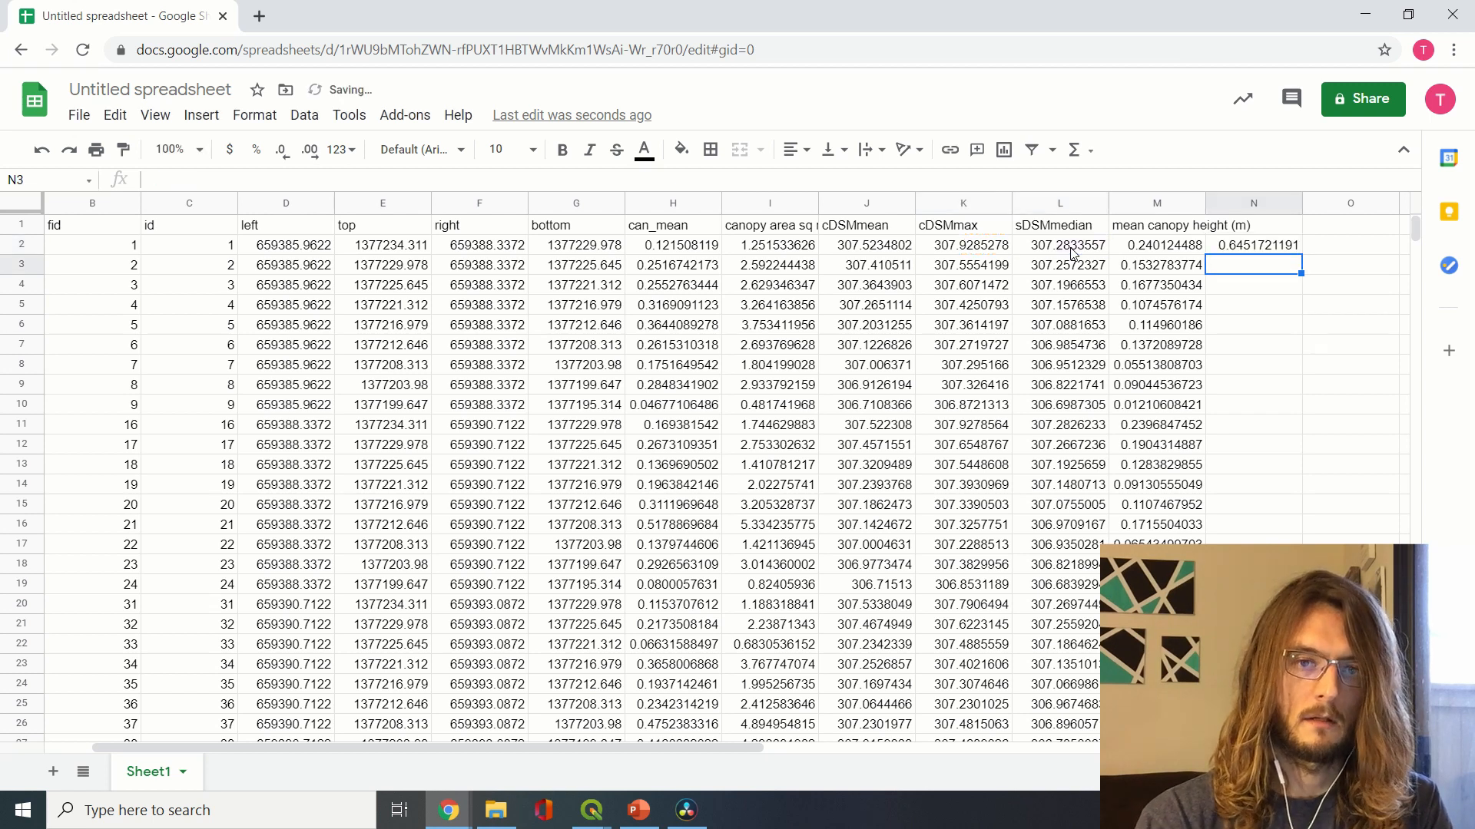
left_click(1257, 245)
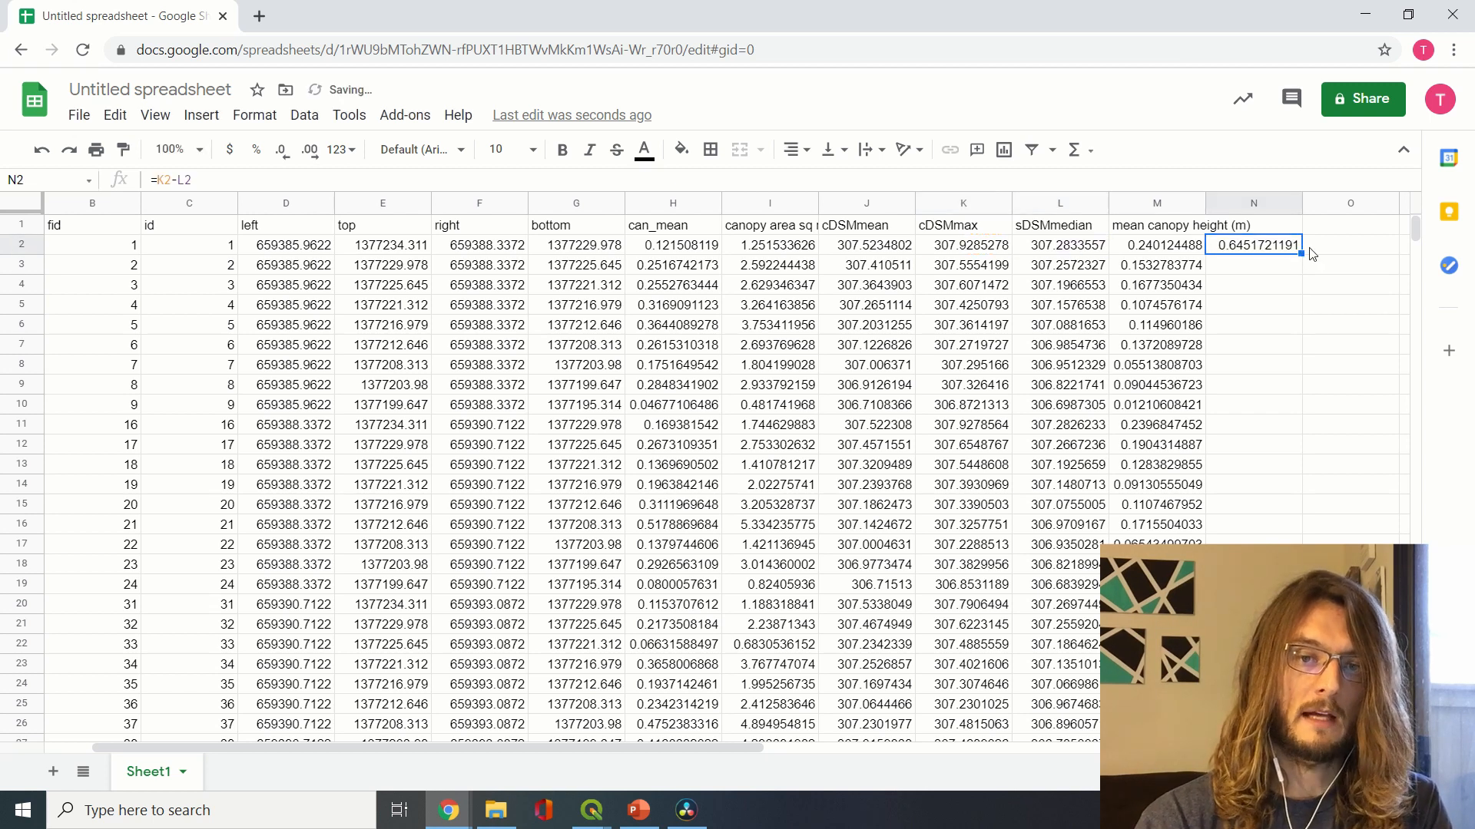
double_click(1300, 254)
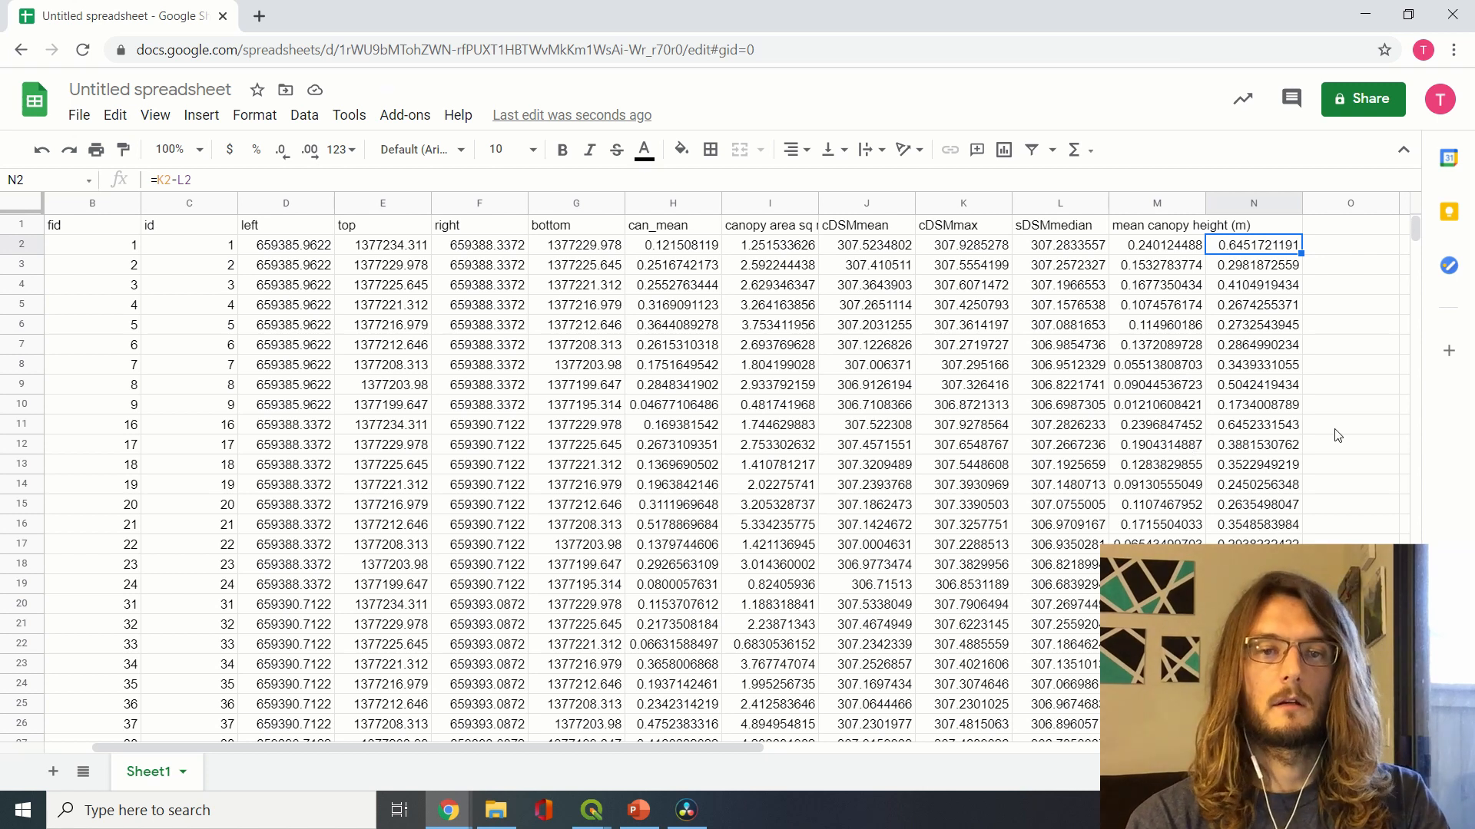
Copy the mean canopy height header into cell N1 and edit it to read "max canopy height (m)"
left_click(1167, 229)
key("ctrl+c")
key("Right")
key("ctrl+v")
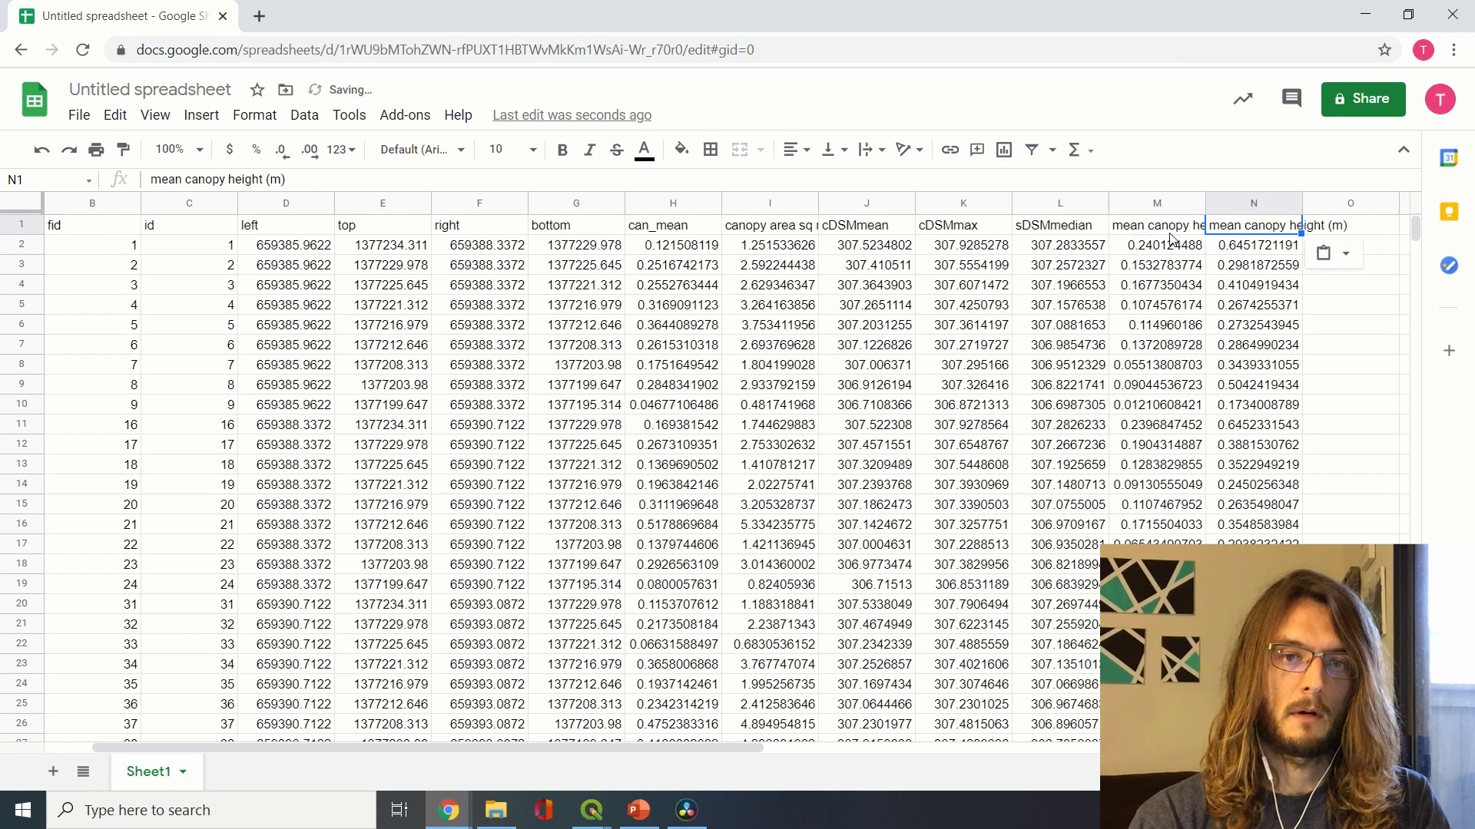
left_click(165, 180)
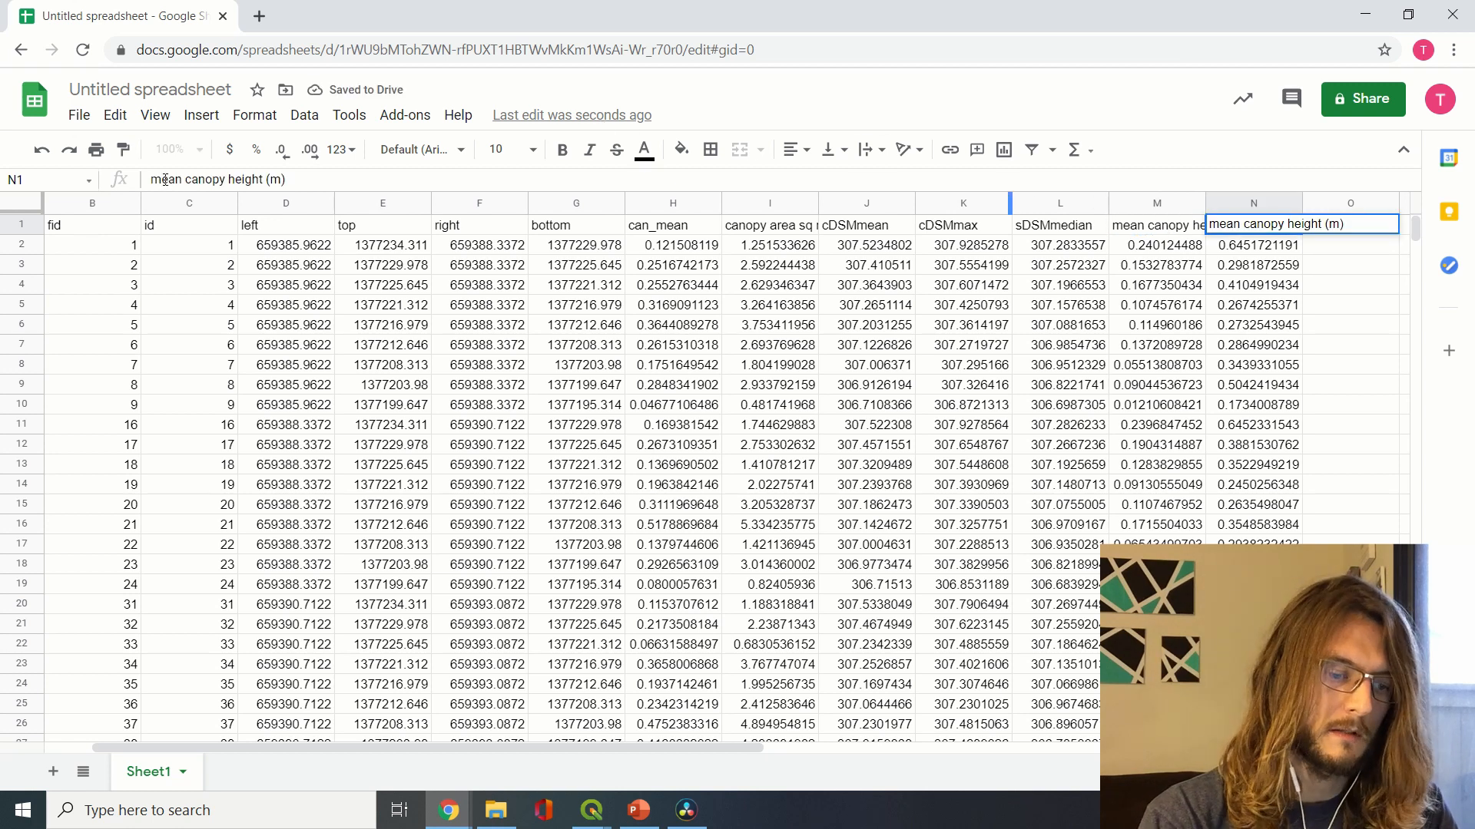
key("Delete")
key("Delete")
key("Delete")
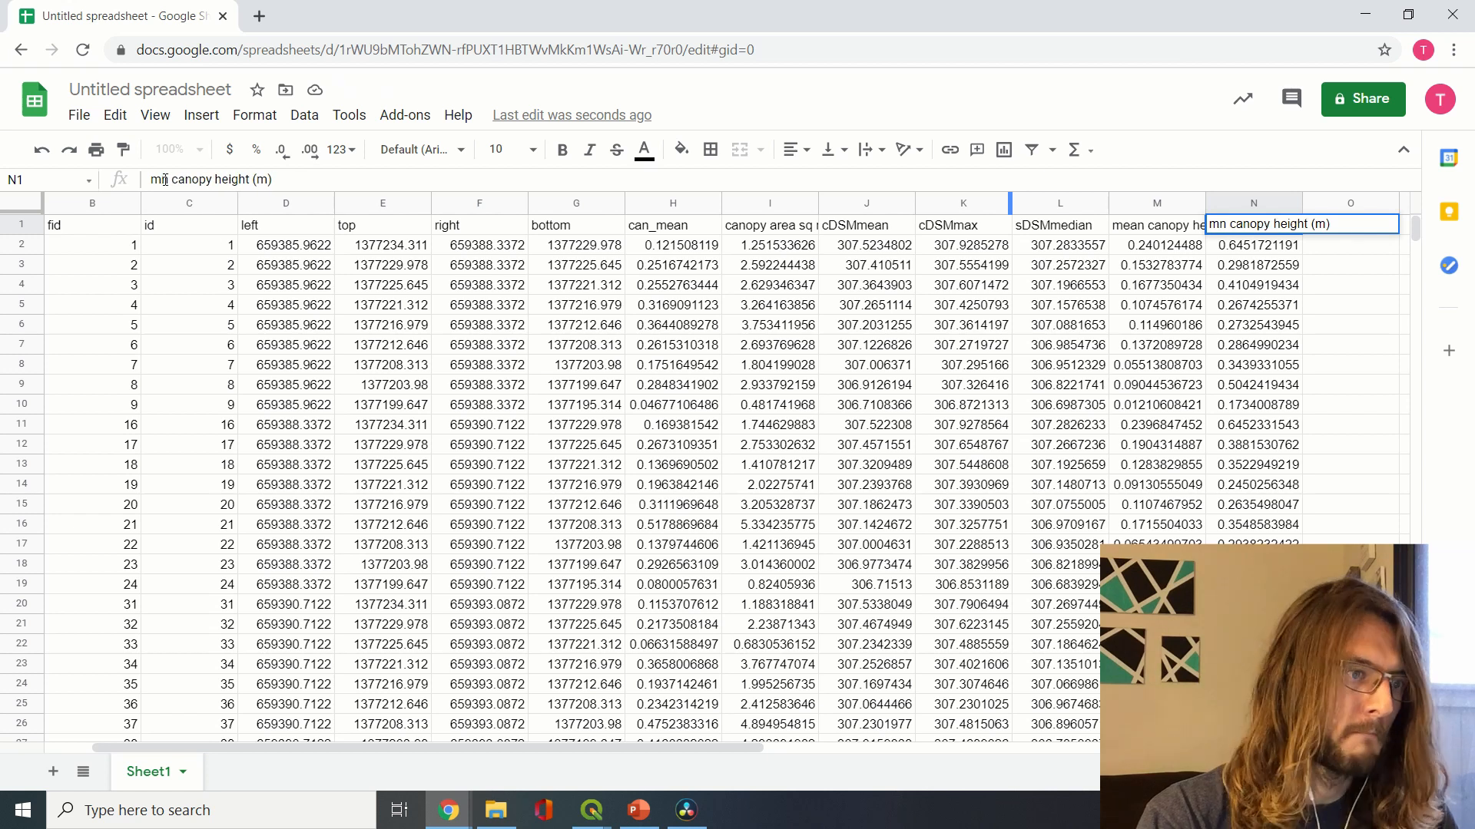
type("ax")
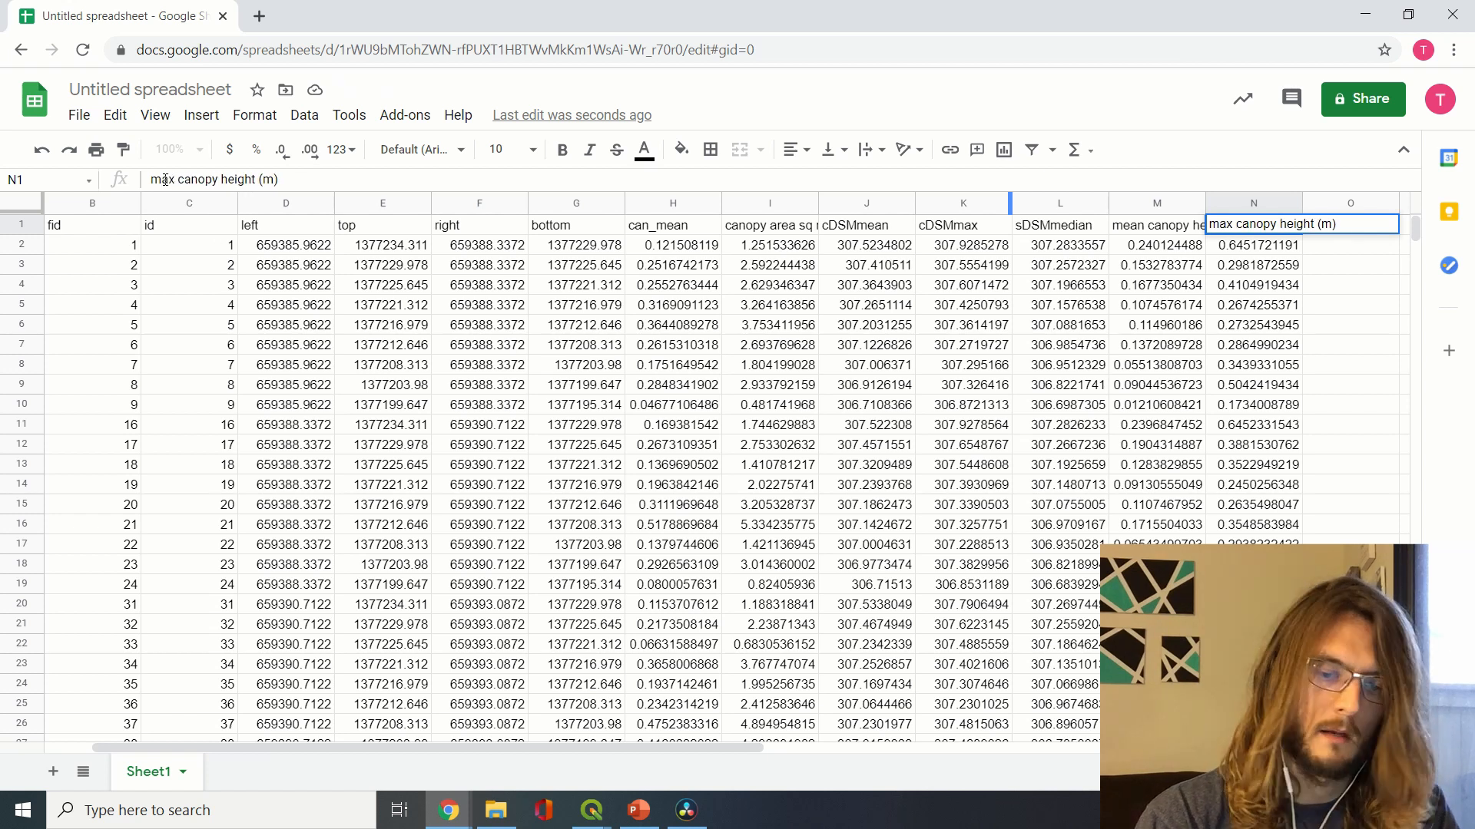
key("Return")
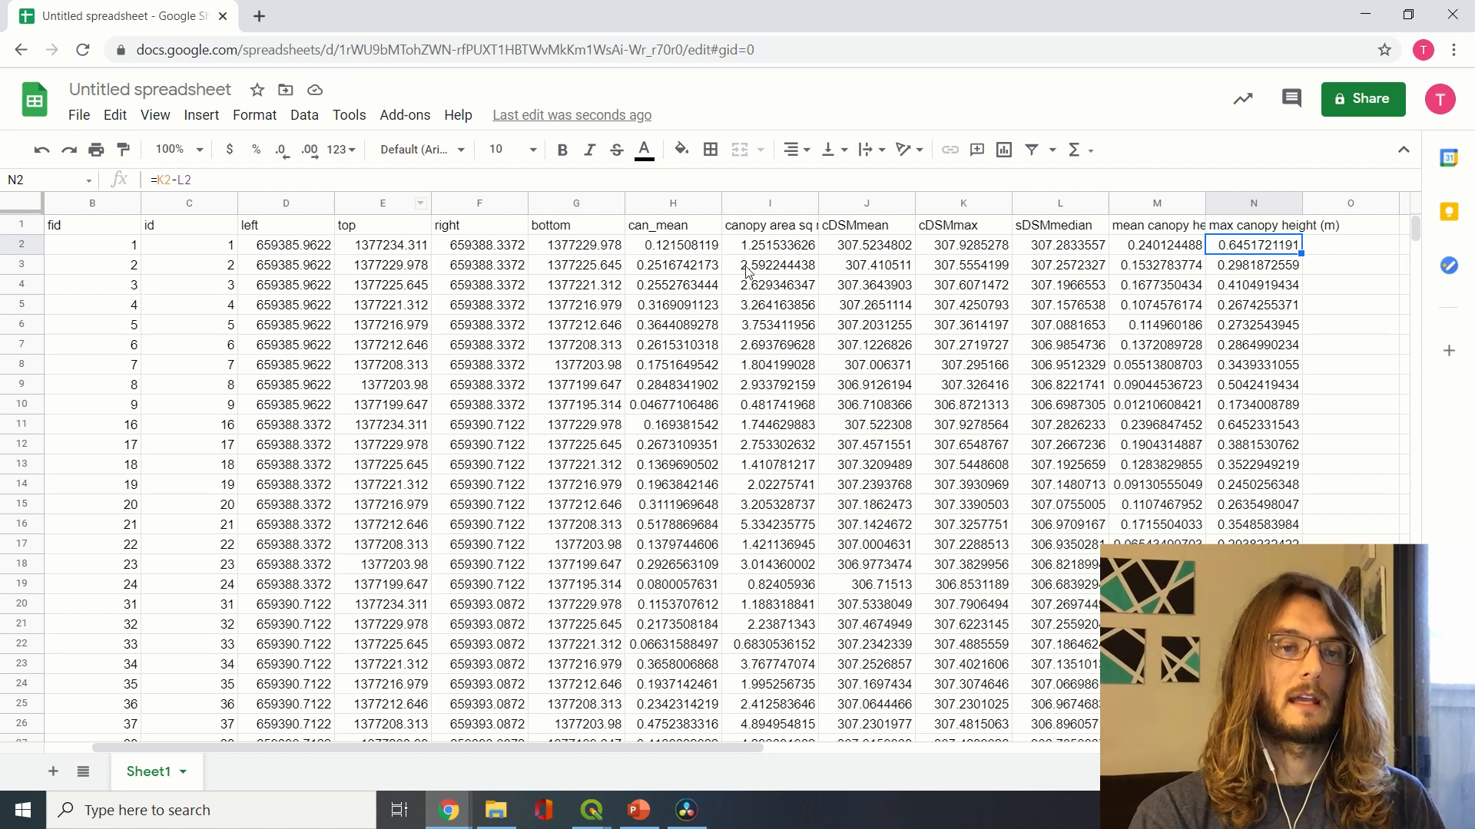
Enter =M2*I2 in cell O2 to multiply the mean canopy height by the canopy area
scroll(932, 256, "right", 1)
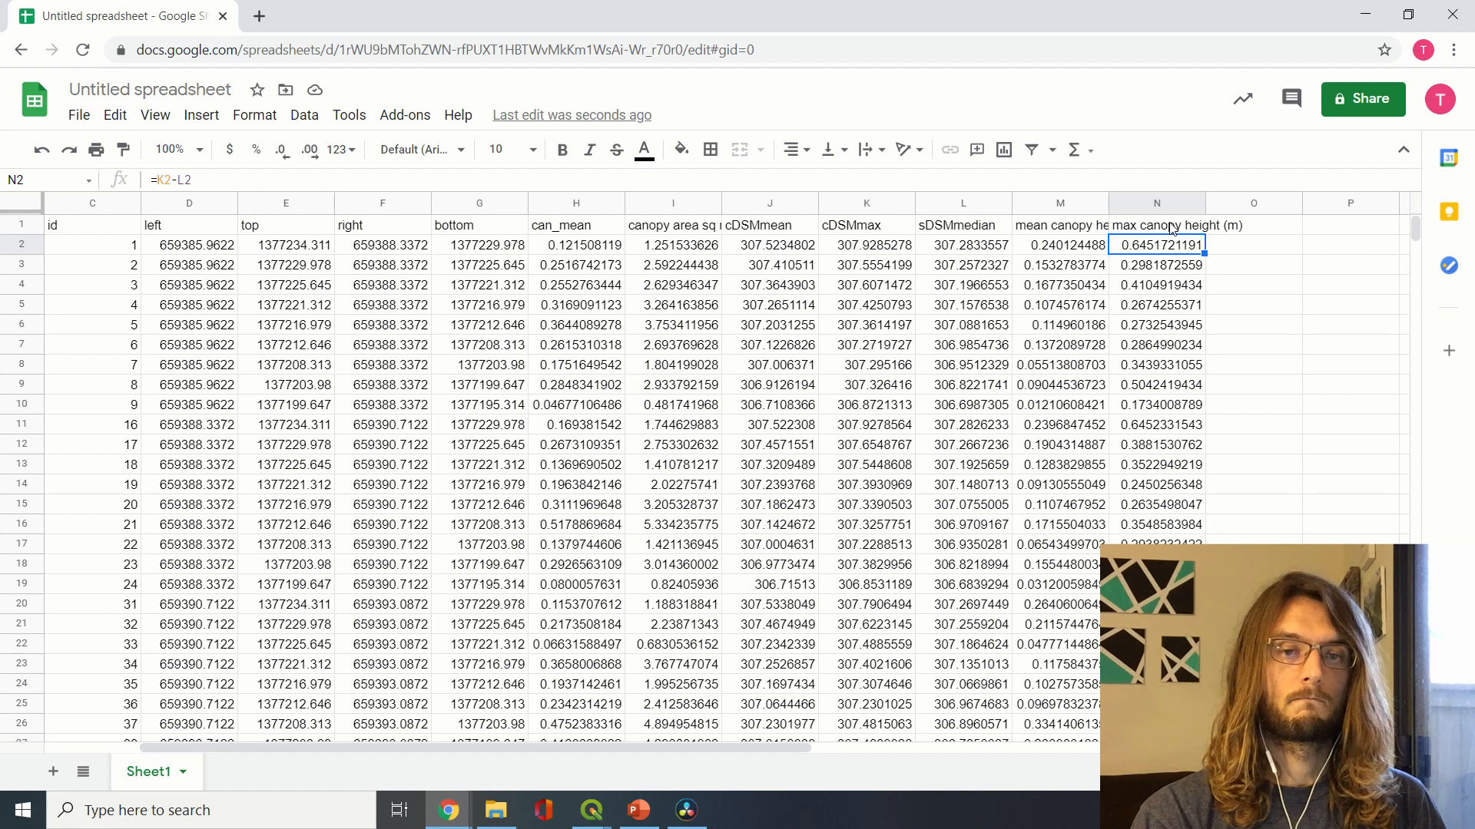
left_click(1260, 244)
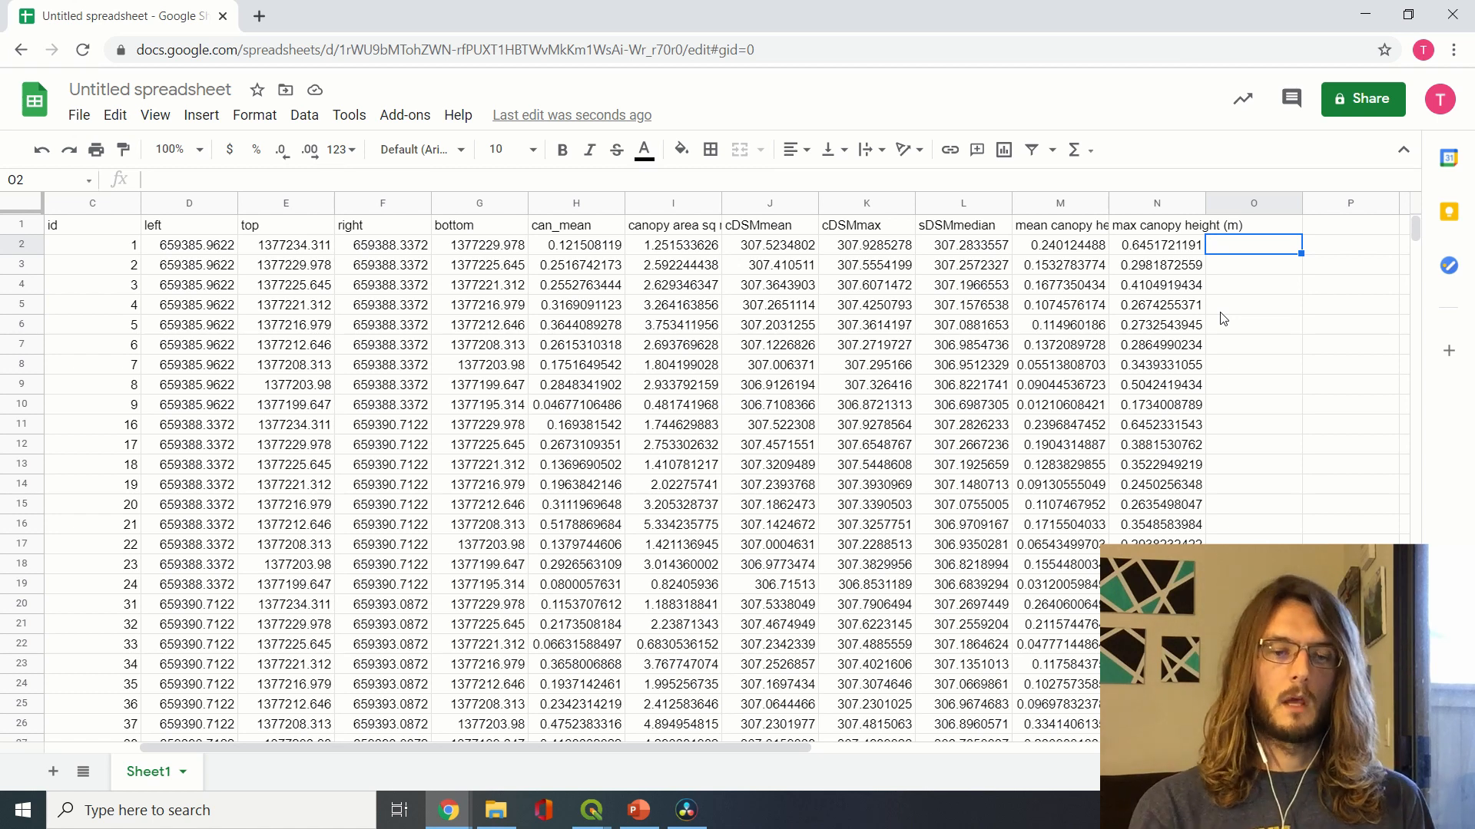
type("=")
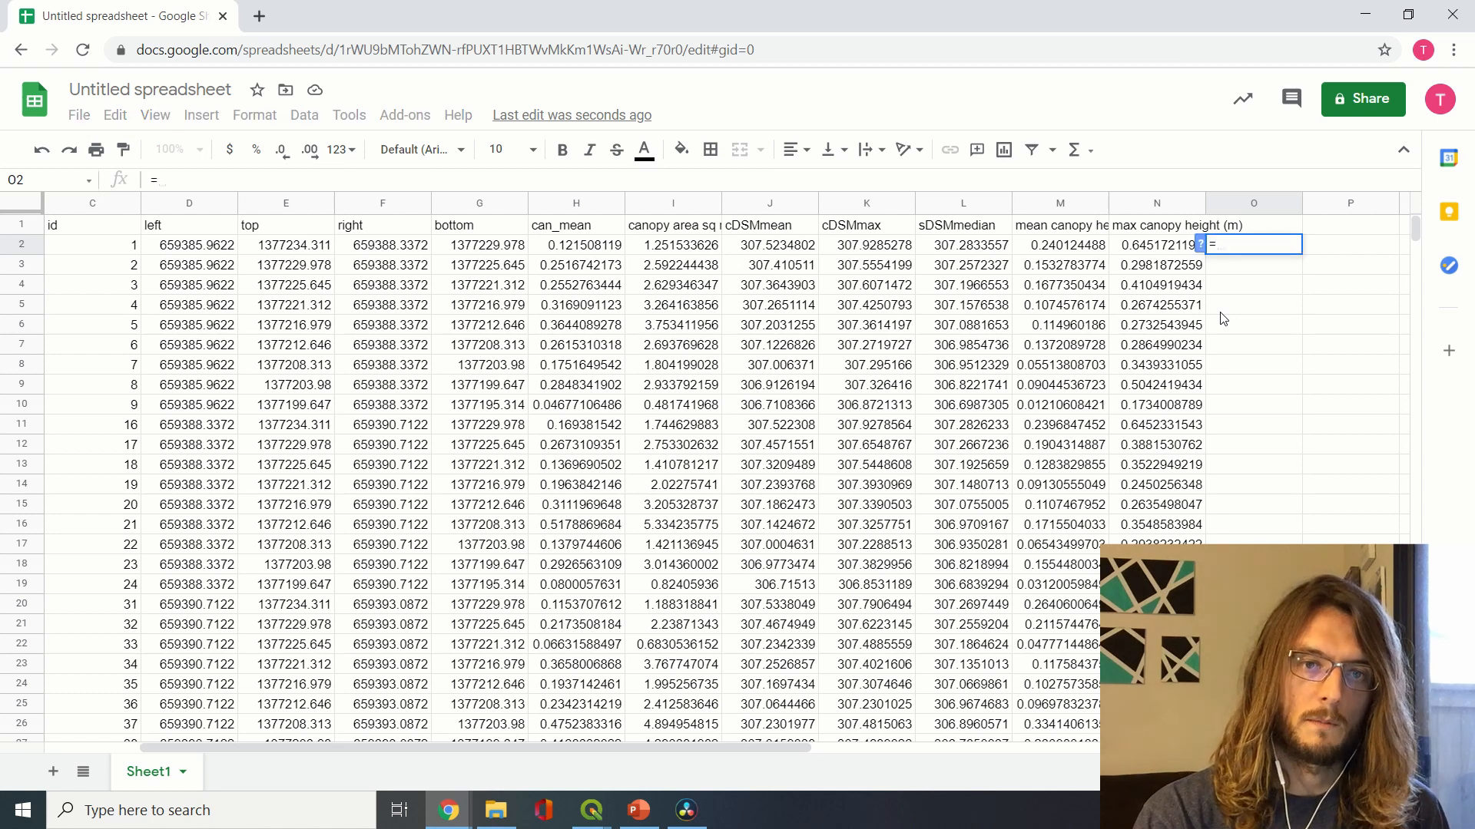
key("Left")
key("Left")
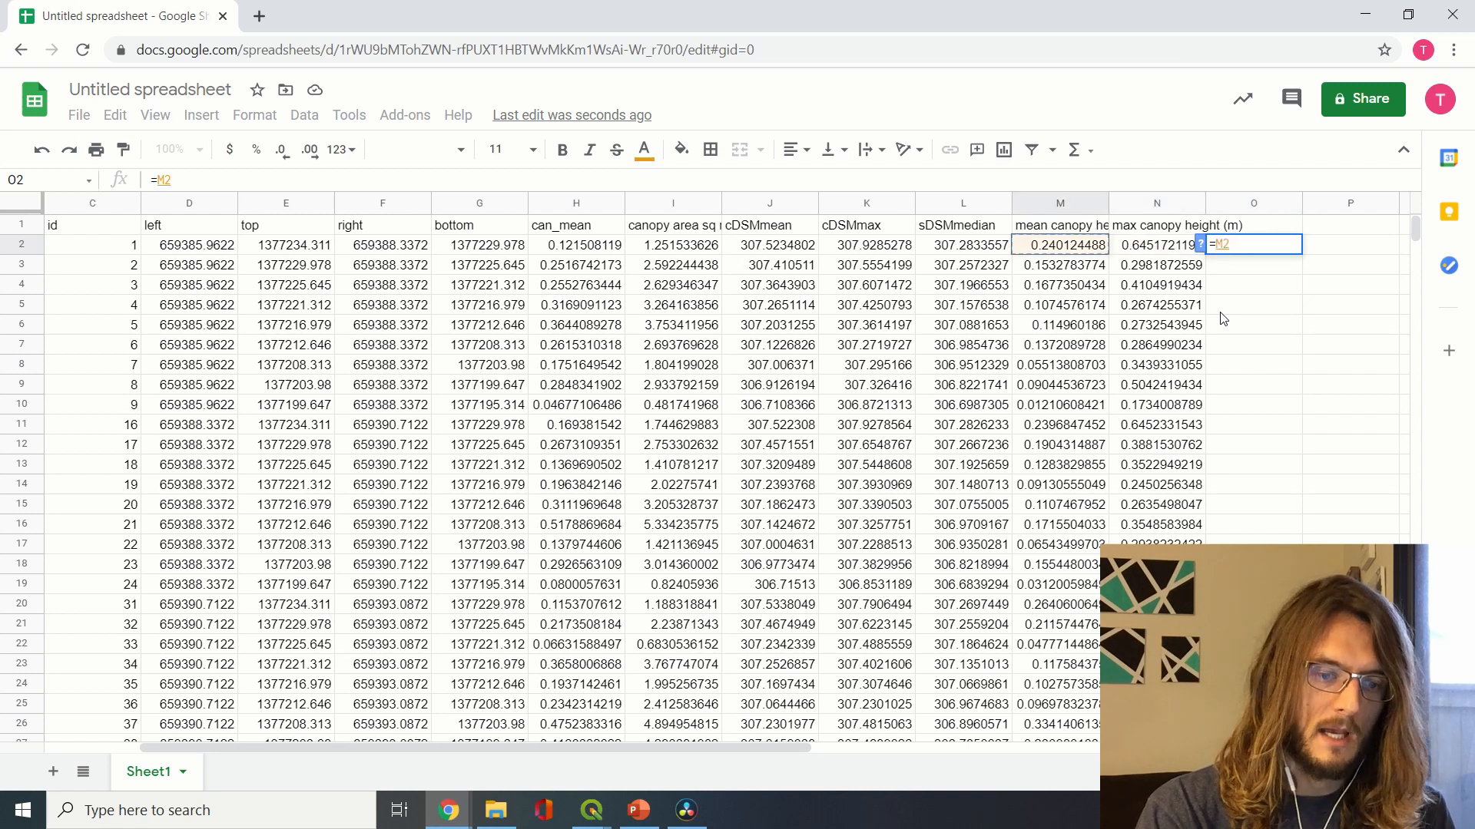
type("*")
key("Left")
key("Left")
key("Left")
key("Left")
key("Left")
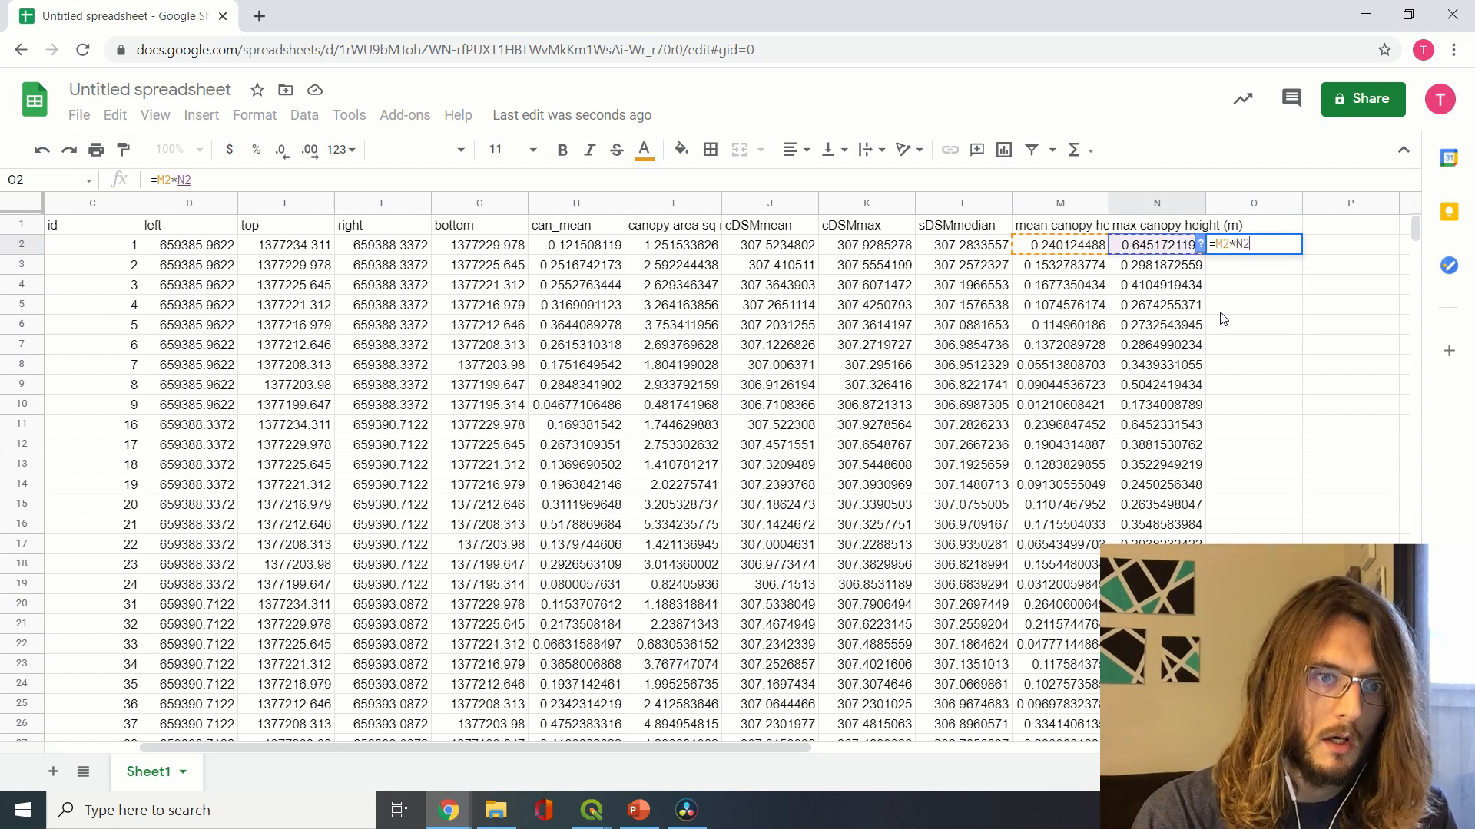
key("Left")
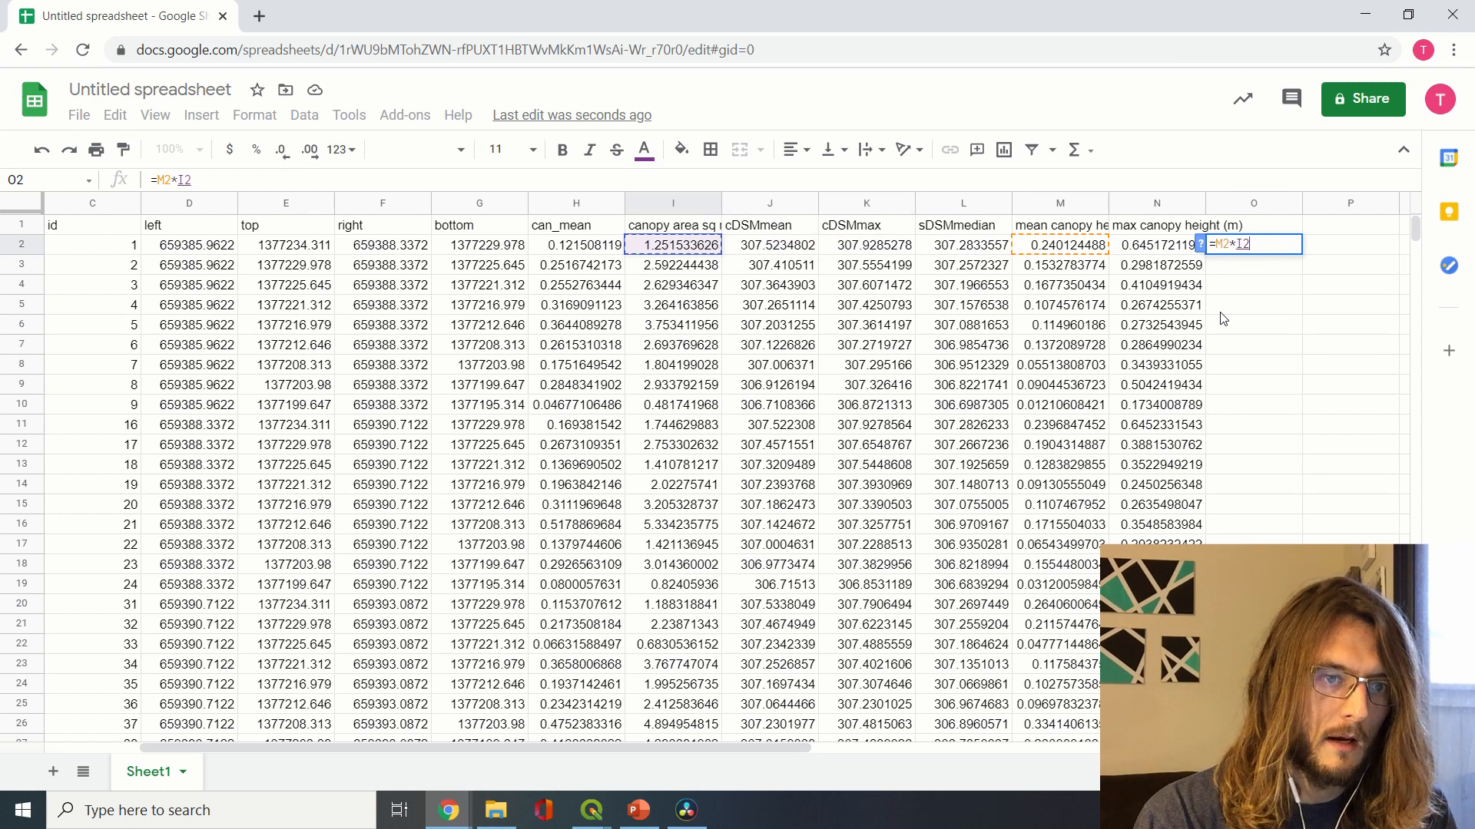
key("Return")
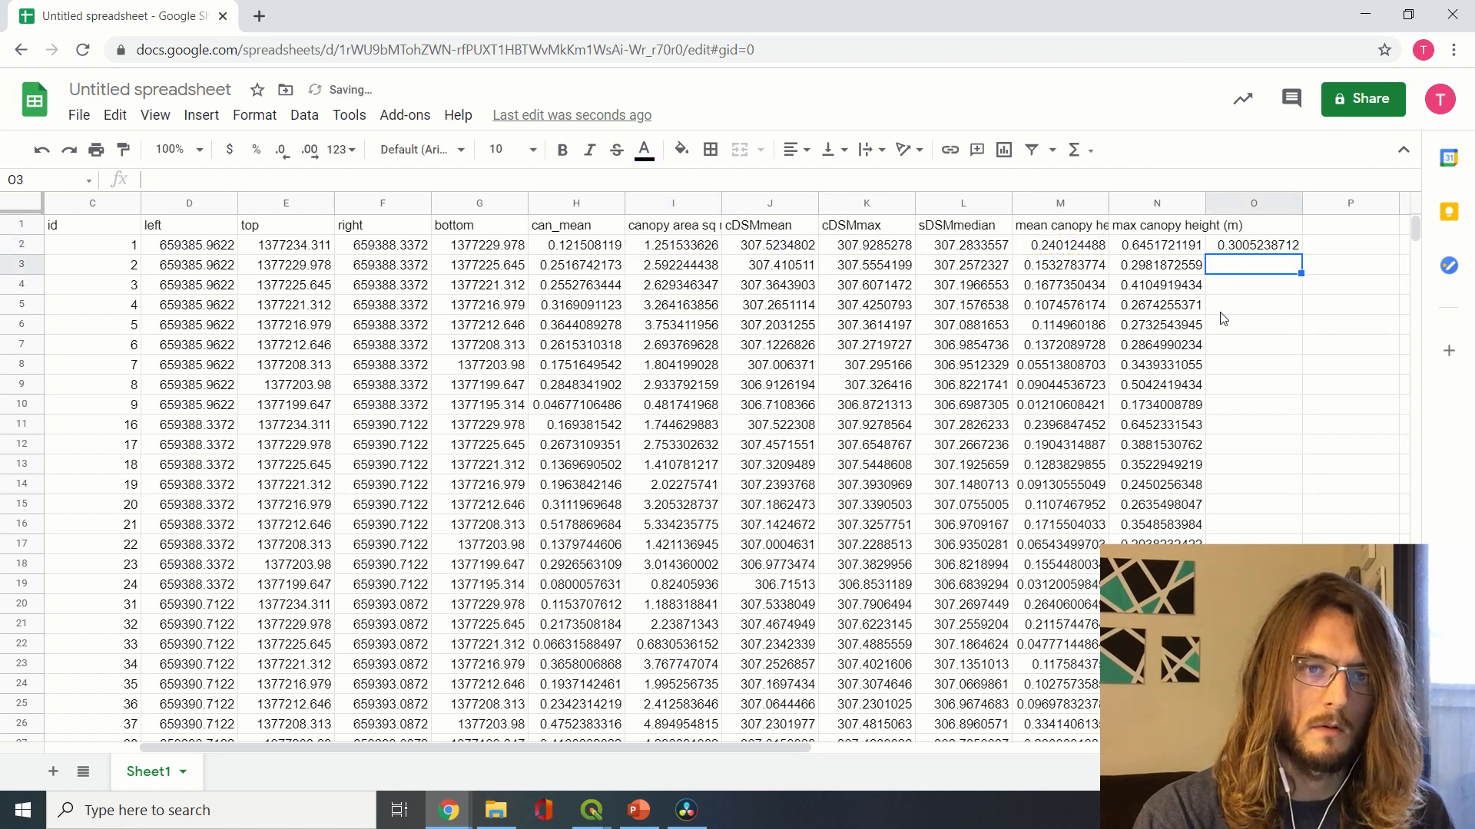
key("Up")
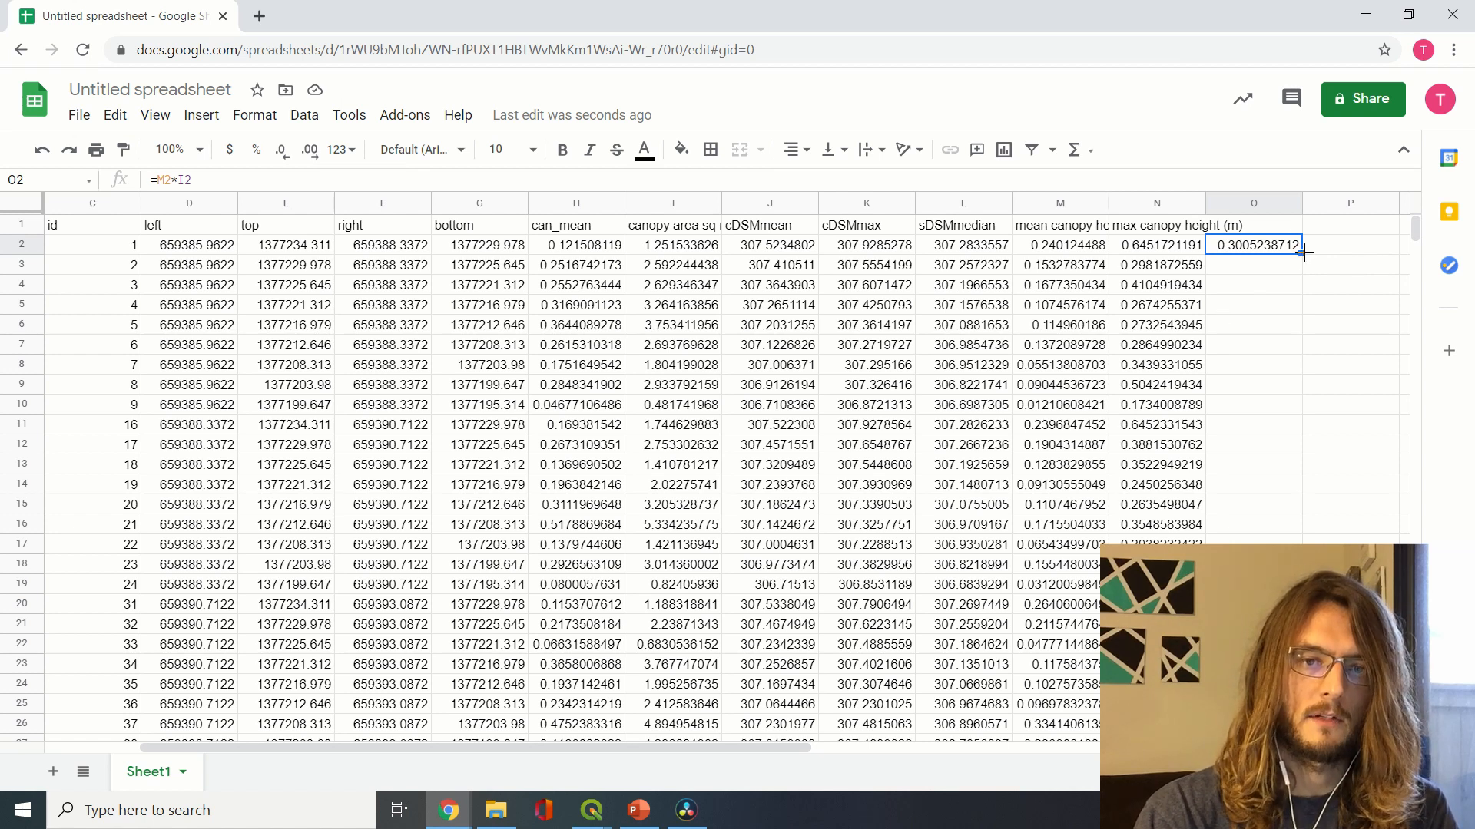
Enter the header "canopy volume (m^3)" in cell O1 and fill the O2 formula down for all plots
left_click(1293, 232)
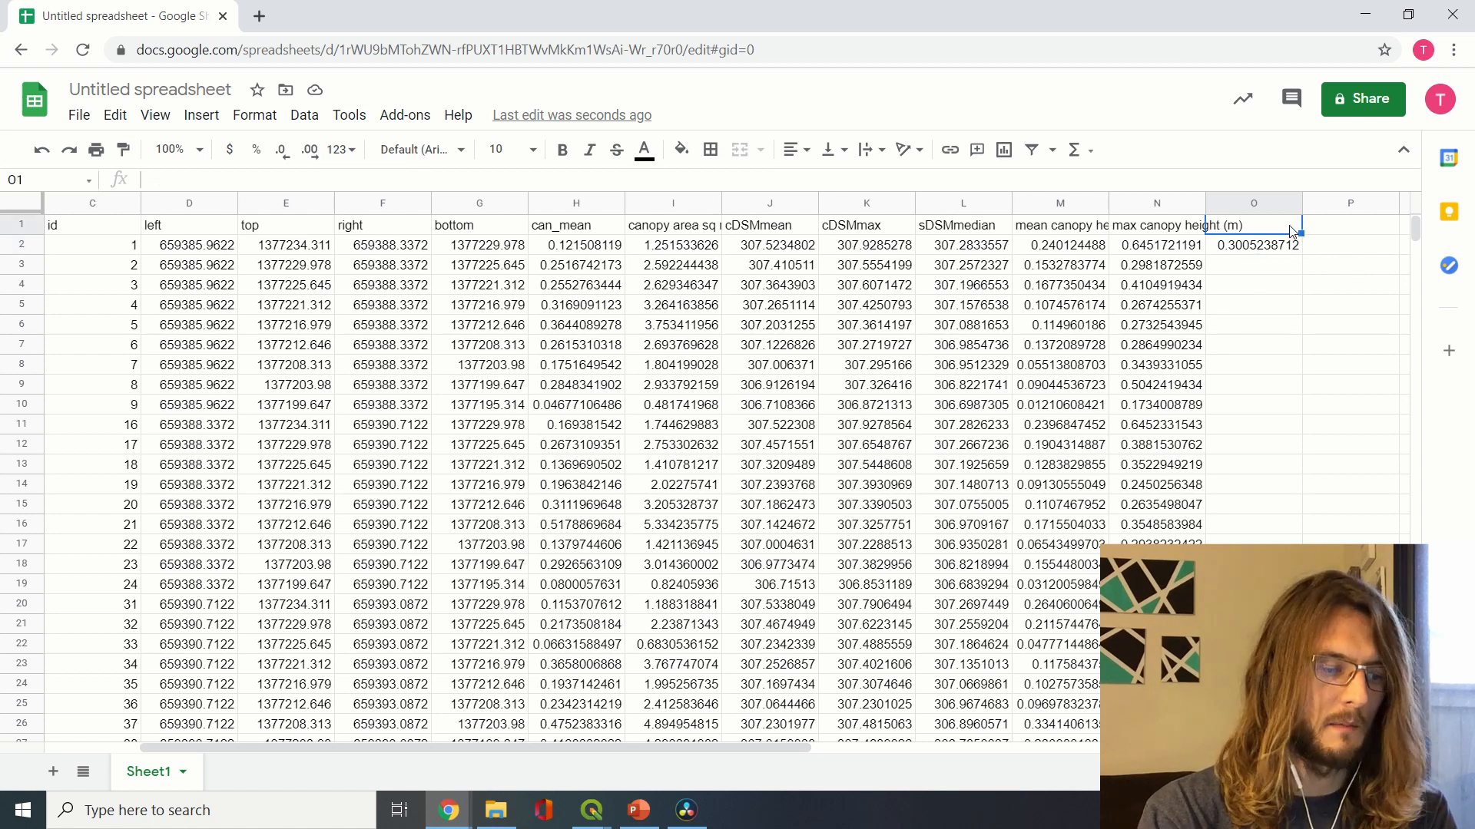
type("canopy volume")
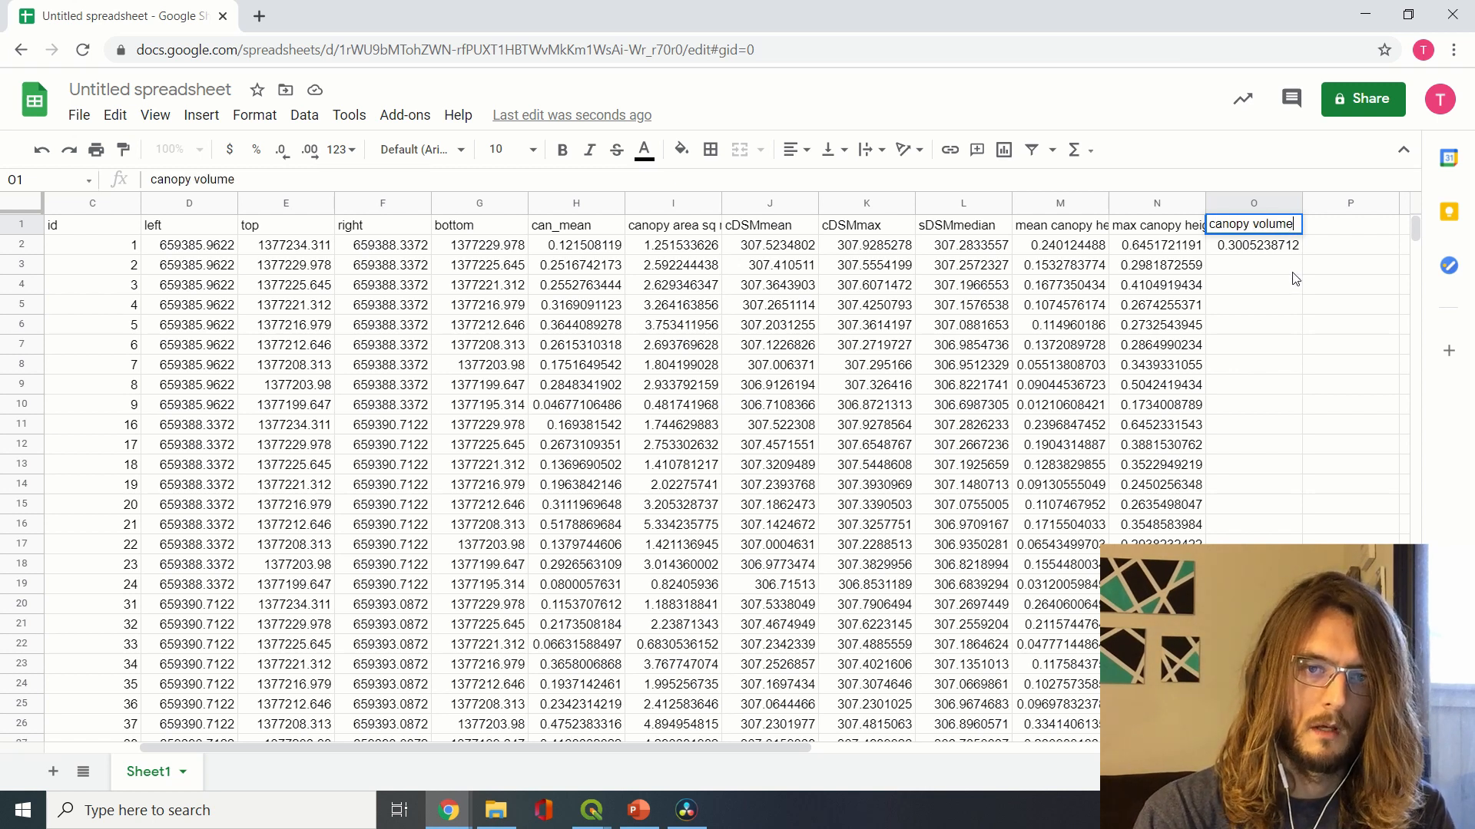
type(" (")
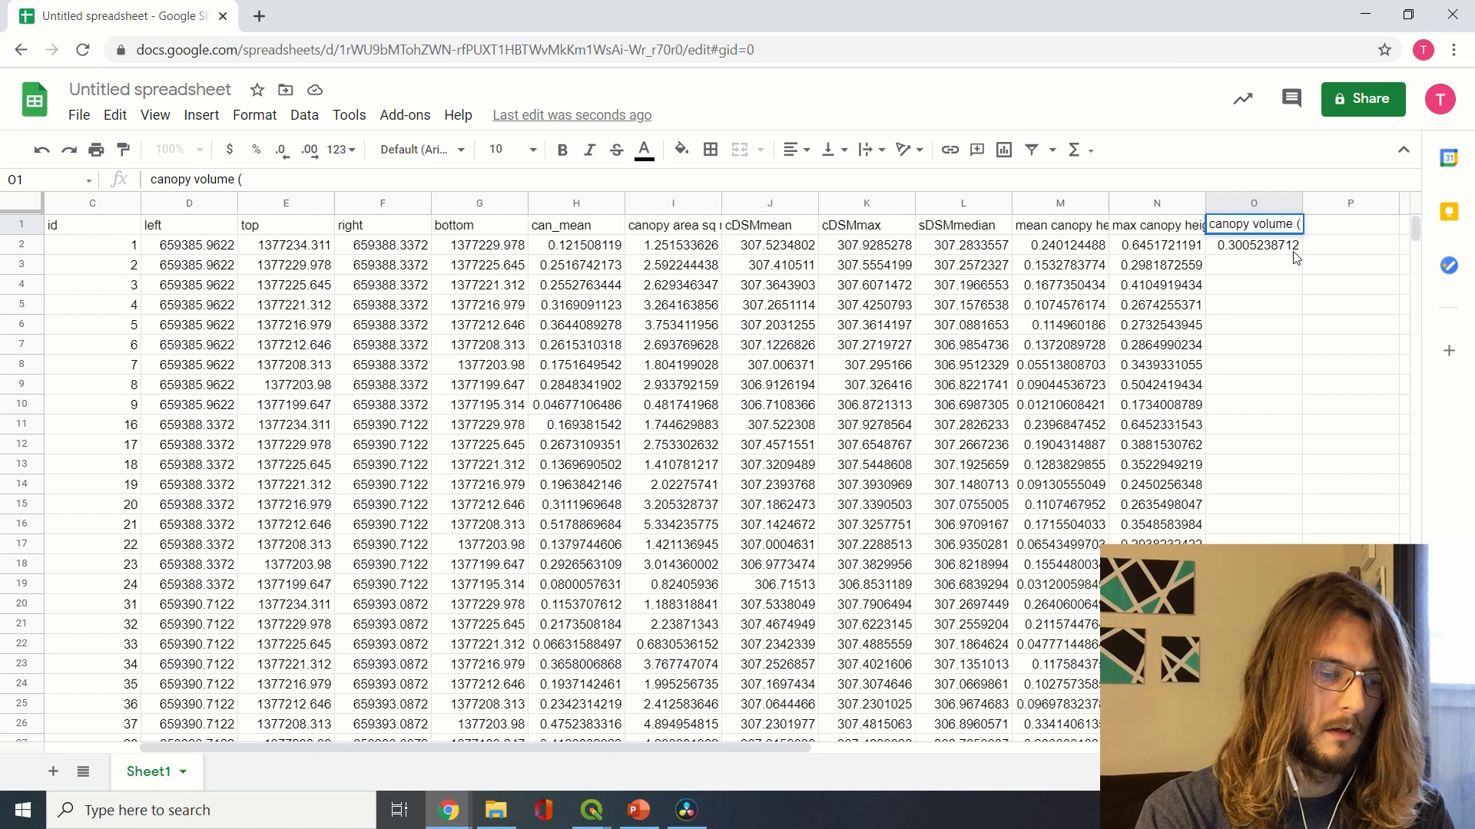
type("m")
type("^3)")
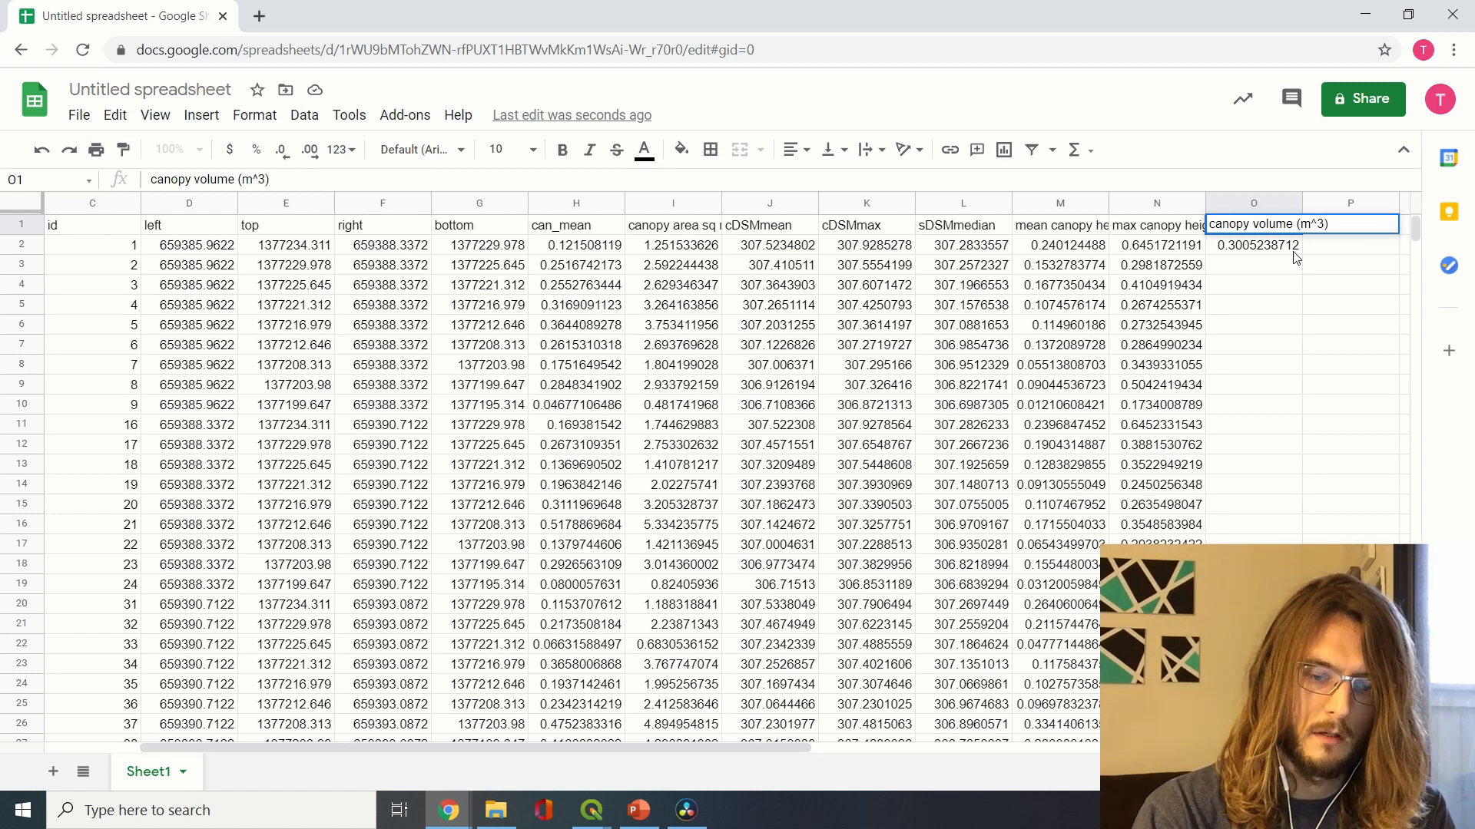
key("Return")
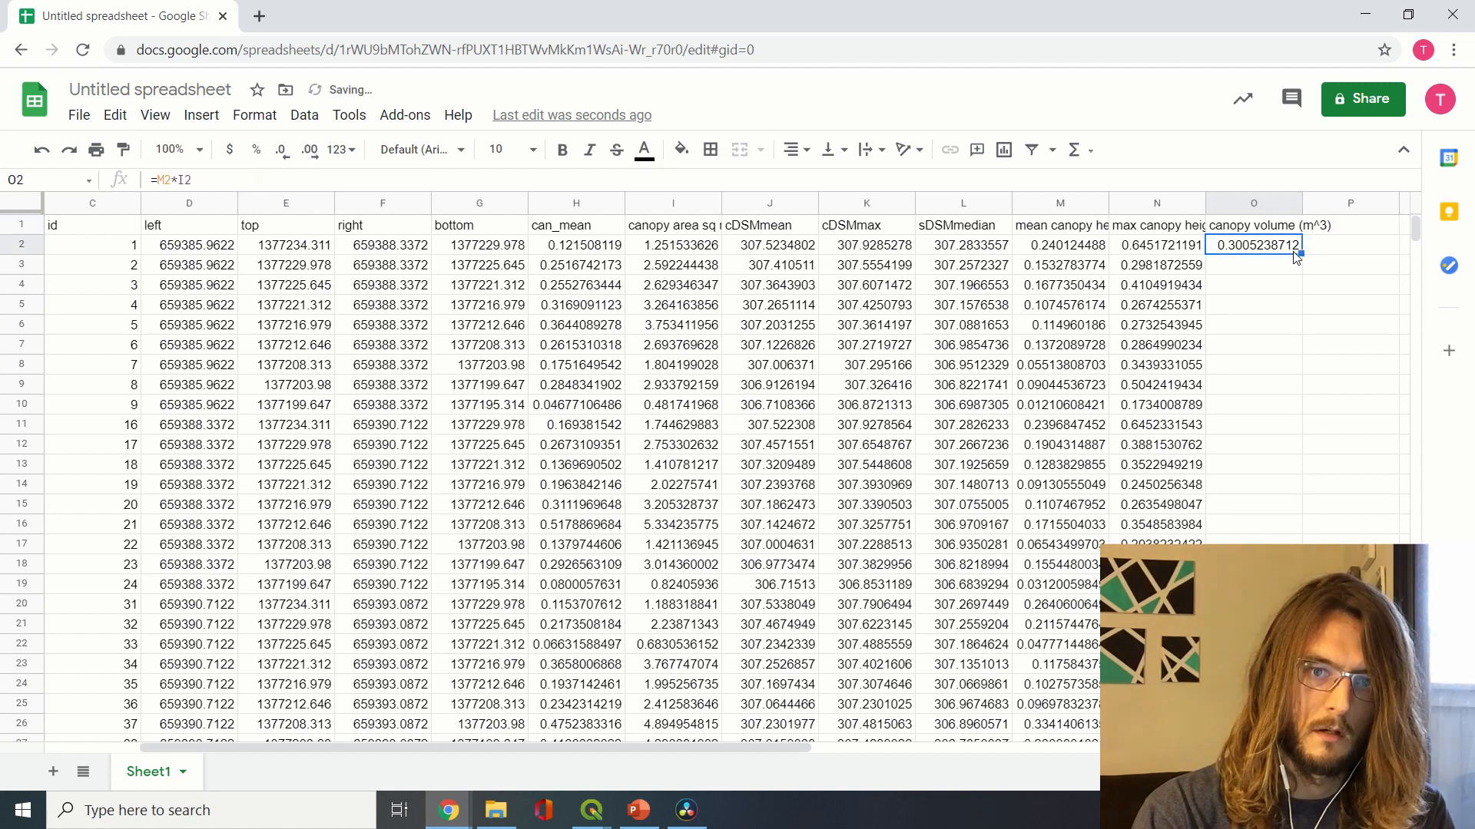
double_click(1302, 253)
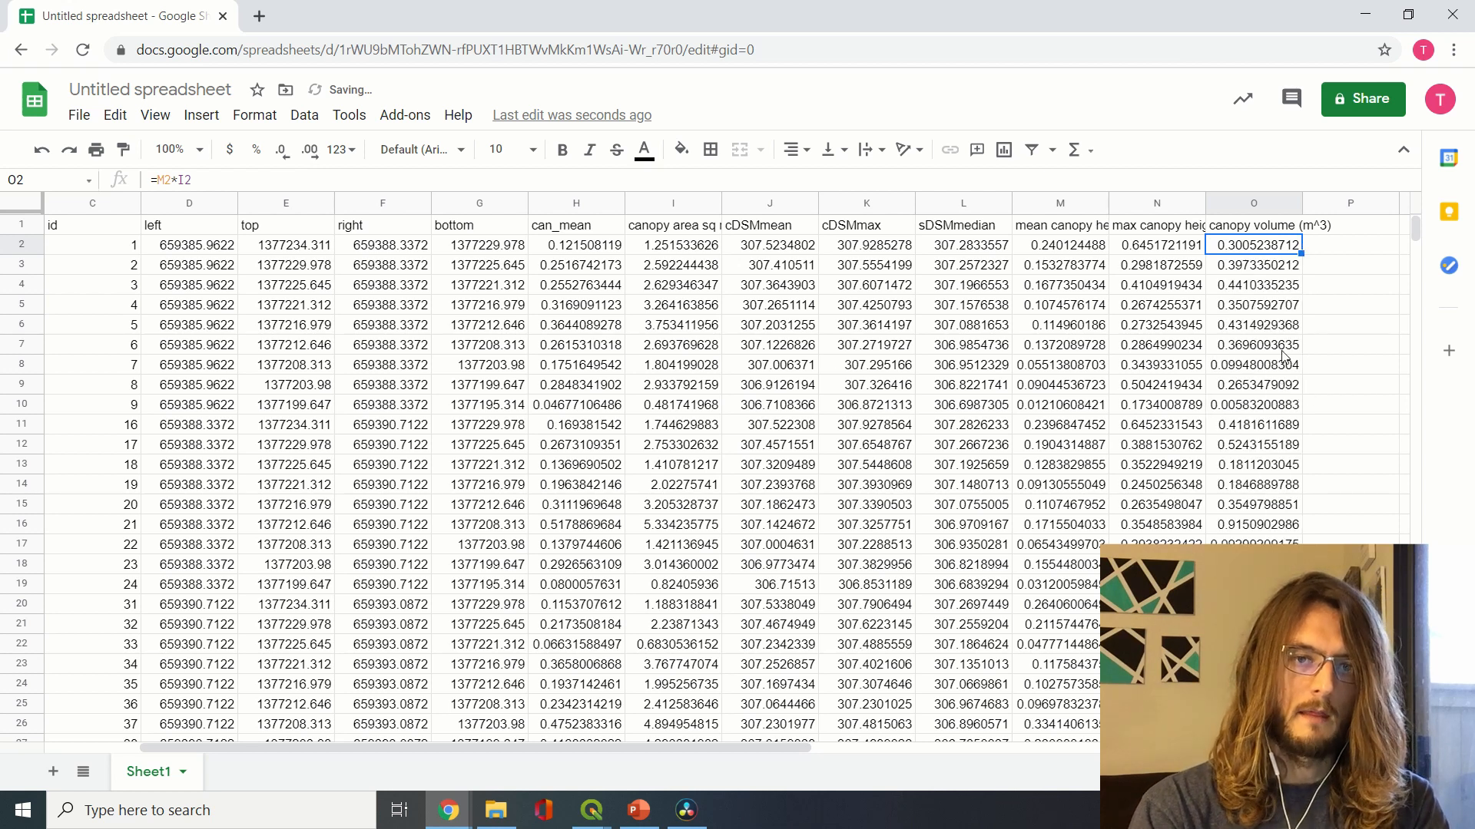
Add a color scale conditional formatting rule to the canopy volume column, running from green at the minimum through white to red
left_click(1254, 204)
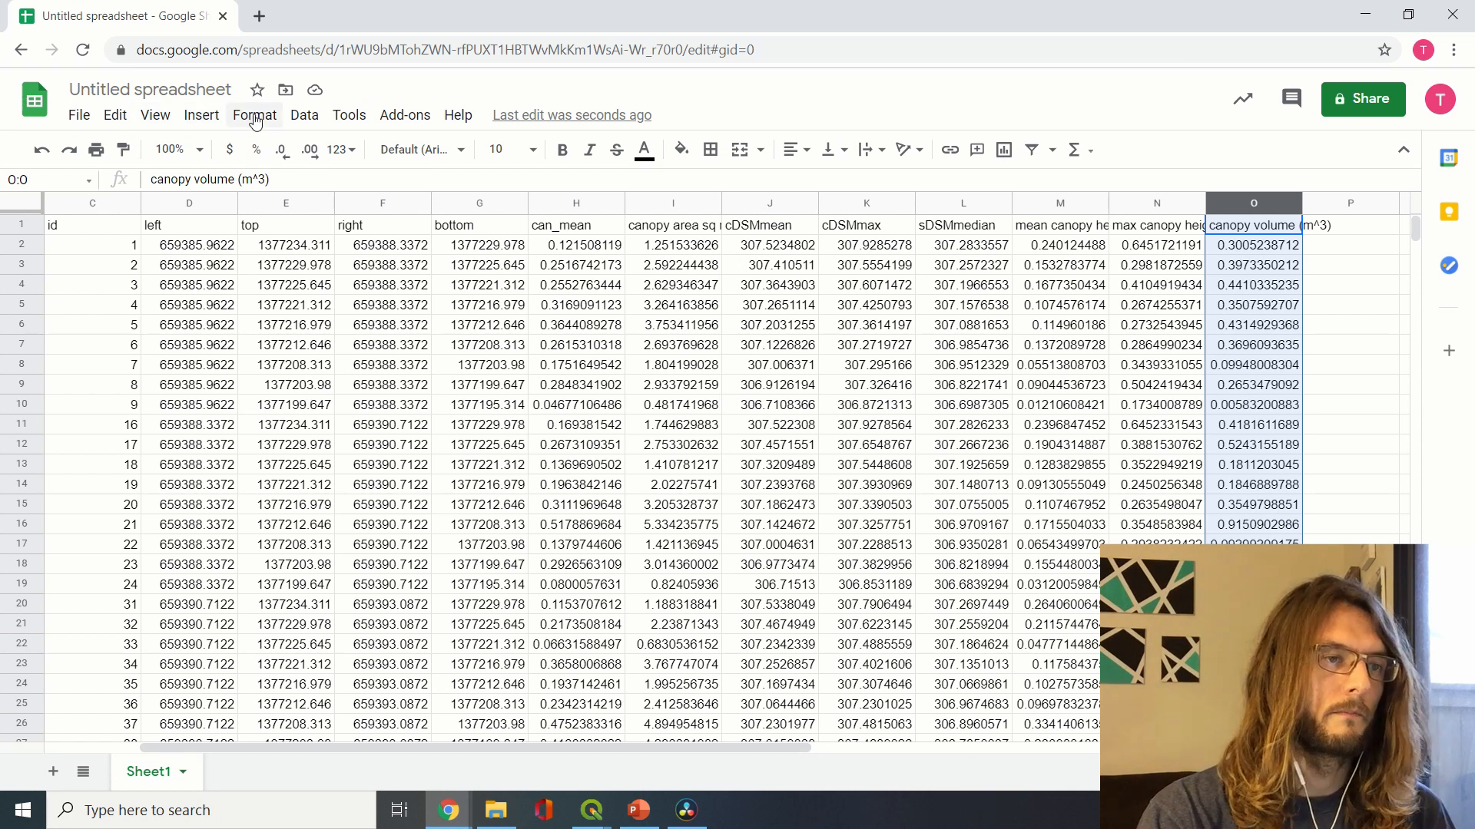
left_click(254, 119)
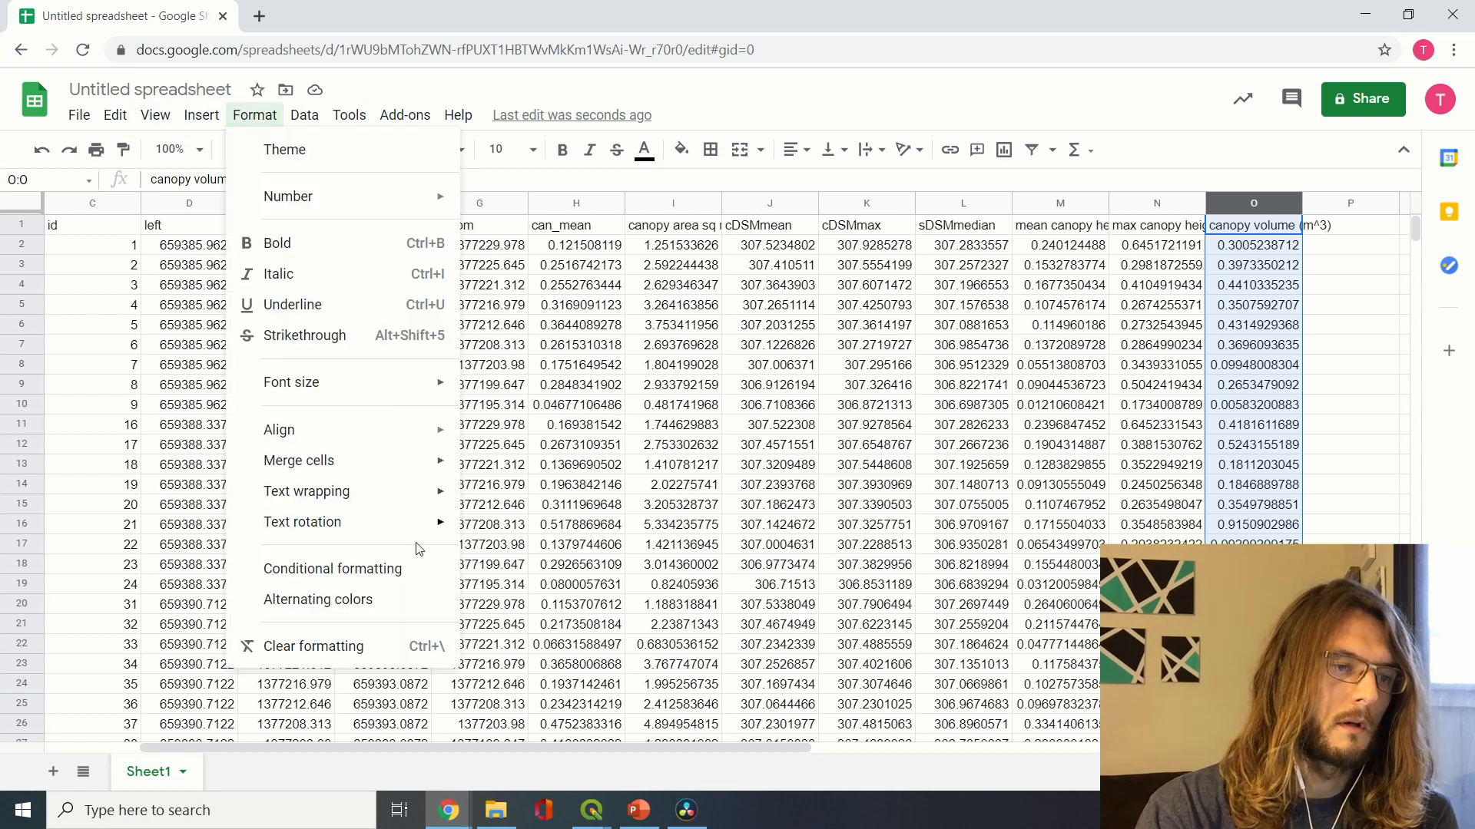
left_click(412, 571)
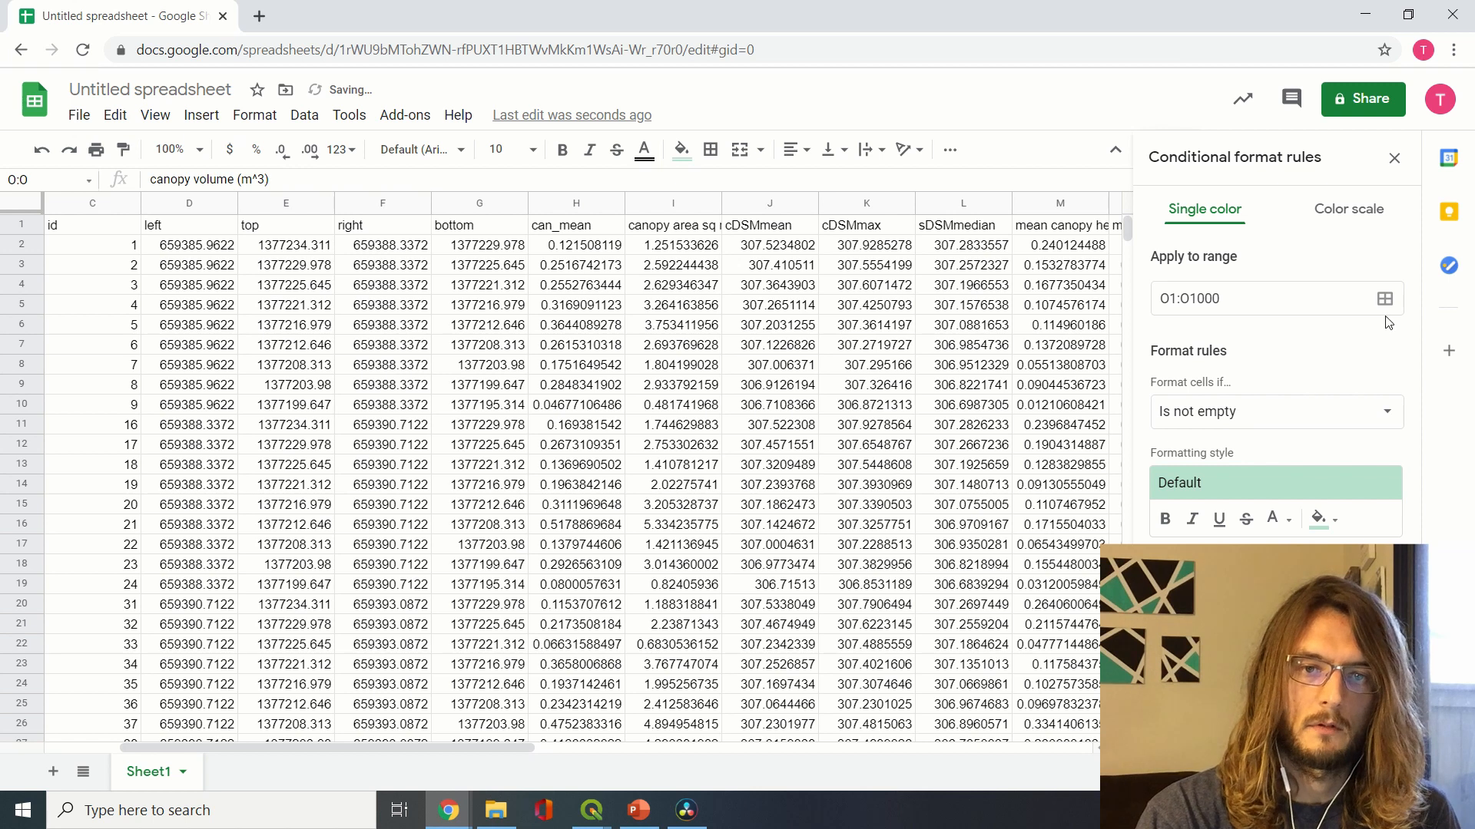
left_click(1348, 221)
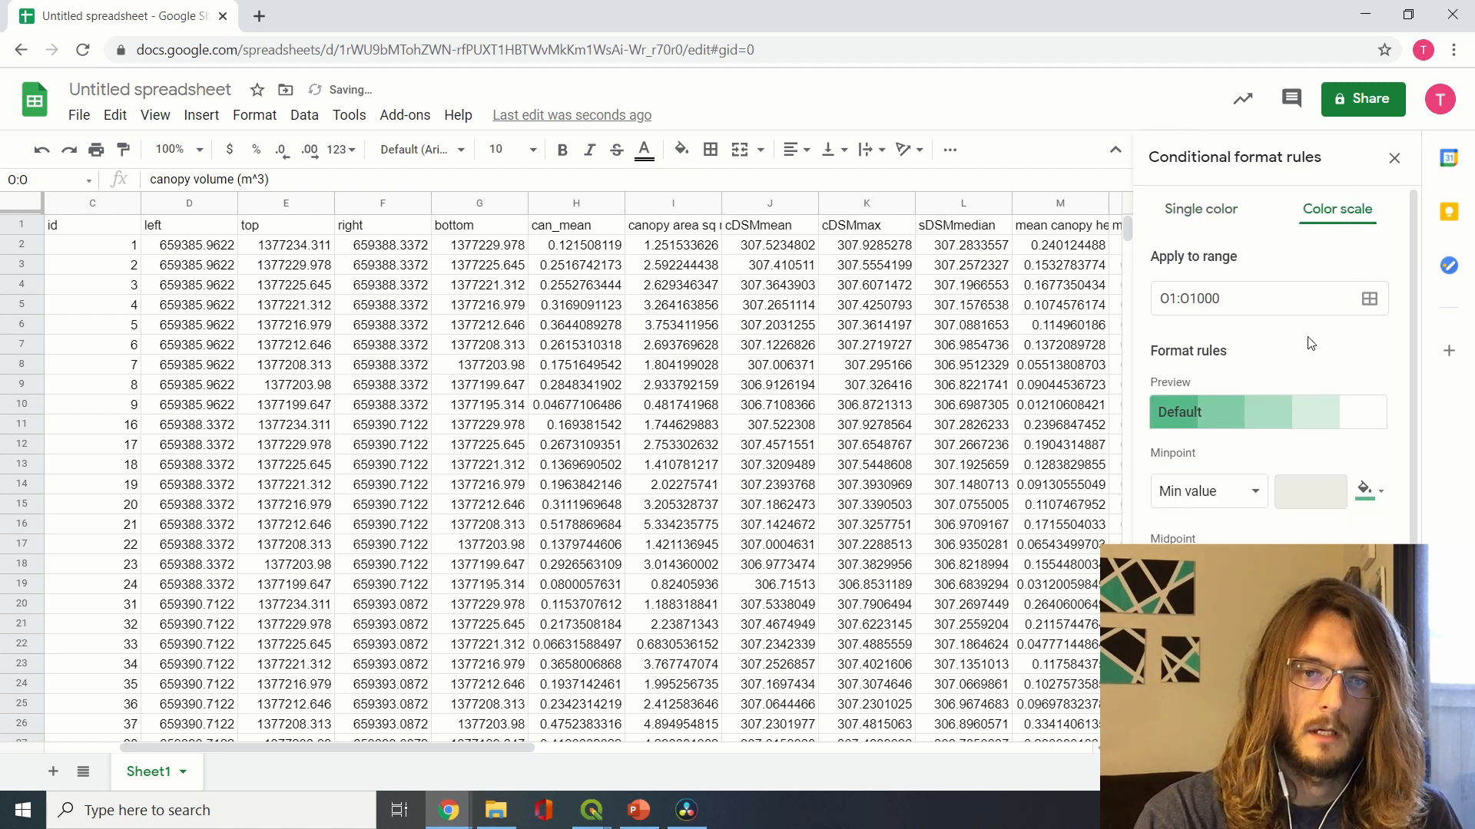
left_click(1305, 415)
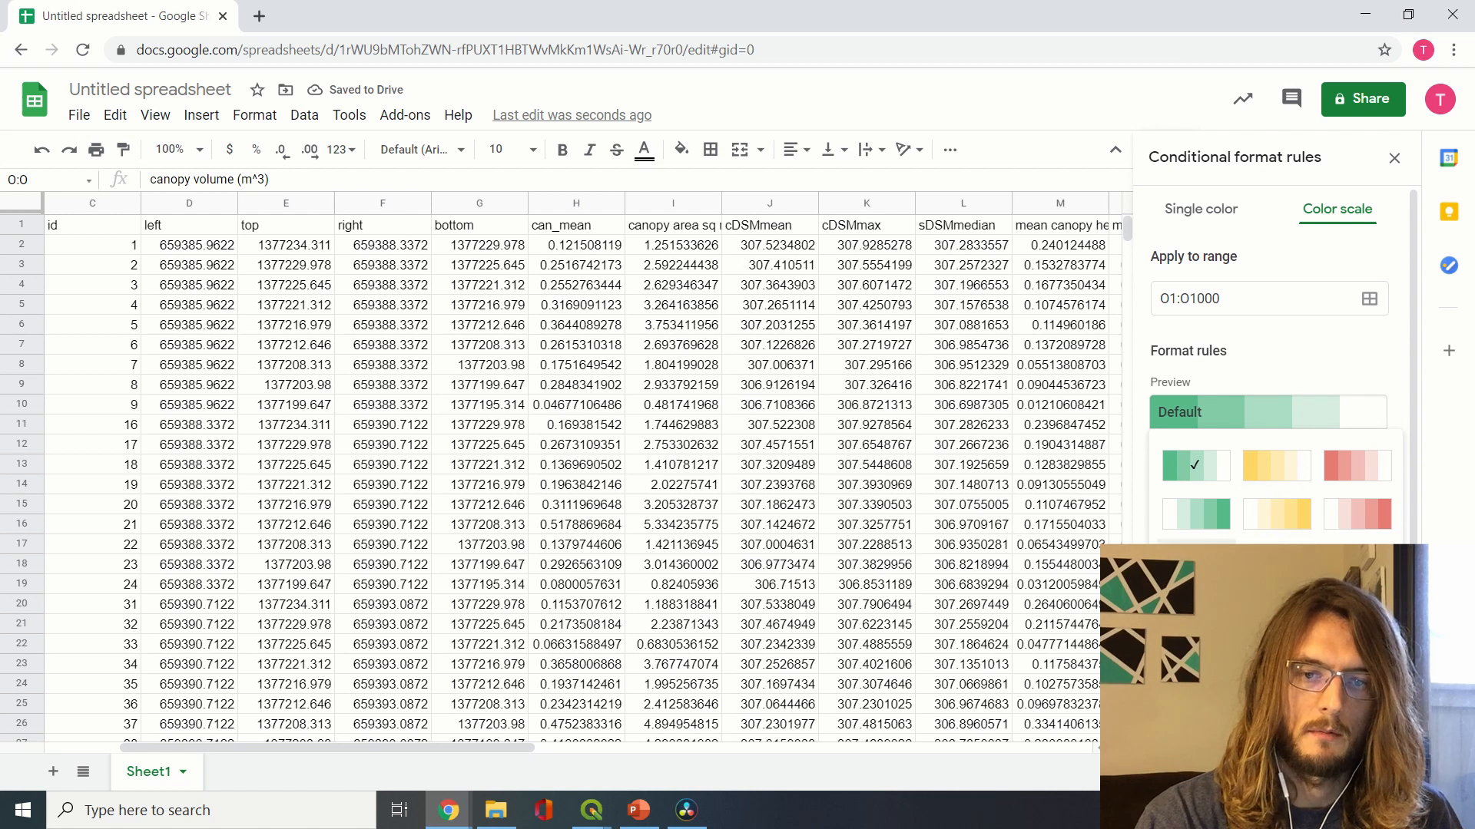
left_click(1196, 562)
left_click(1349, 725)
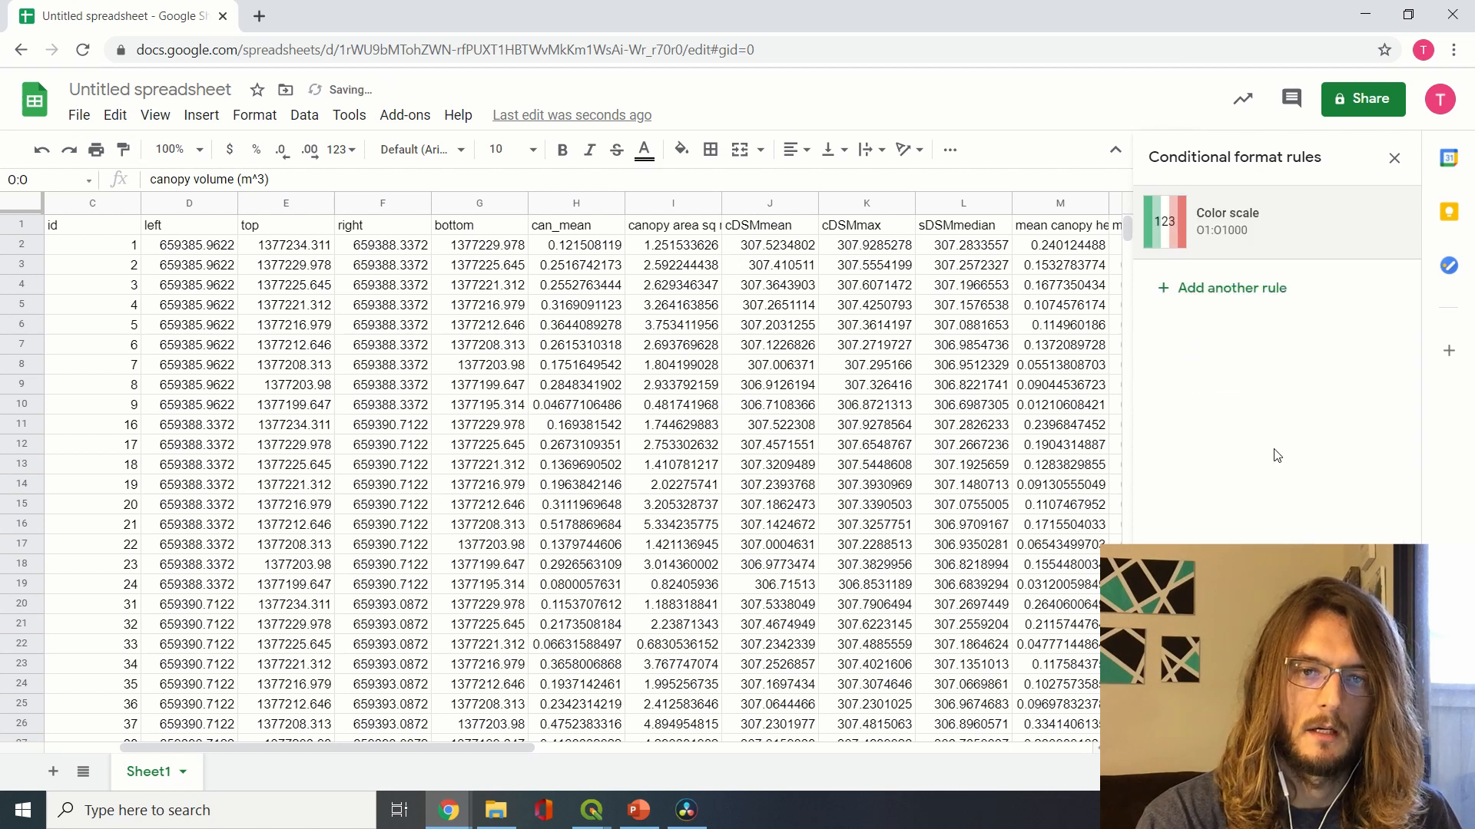
left_click(1394, 158)
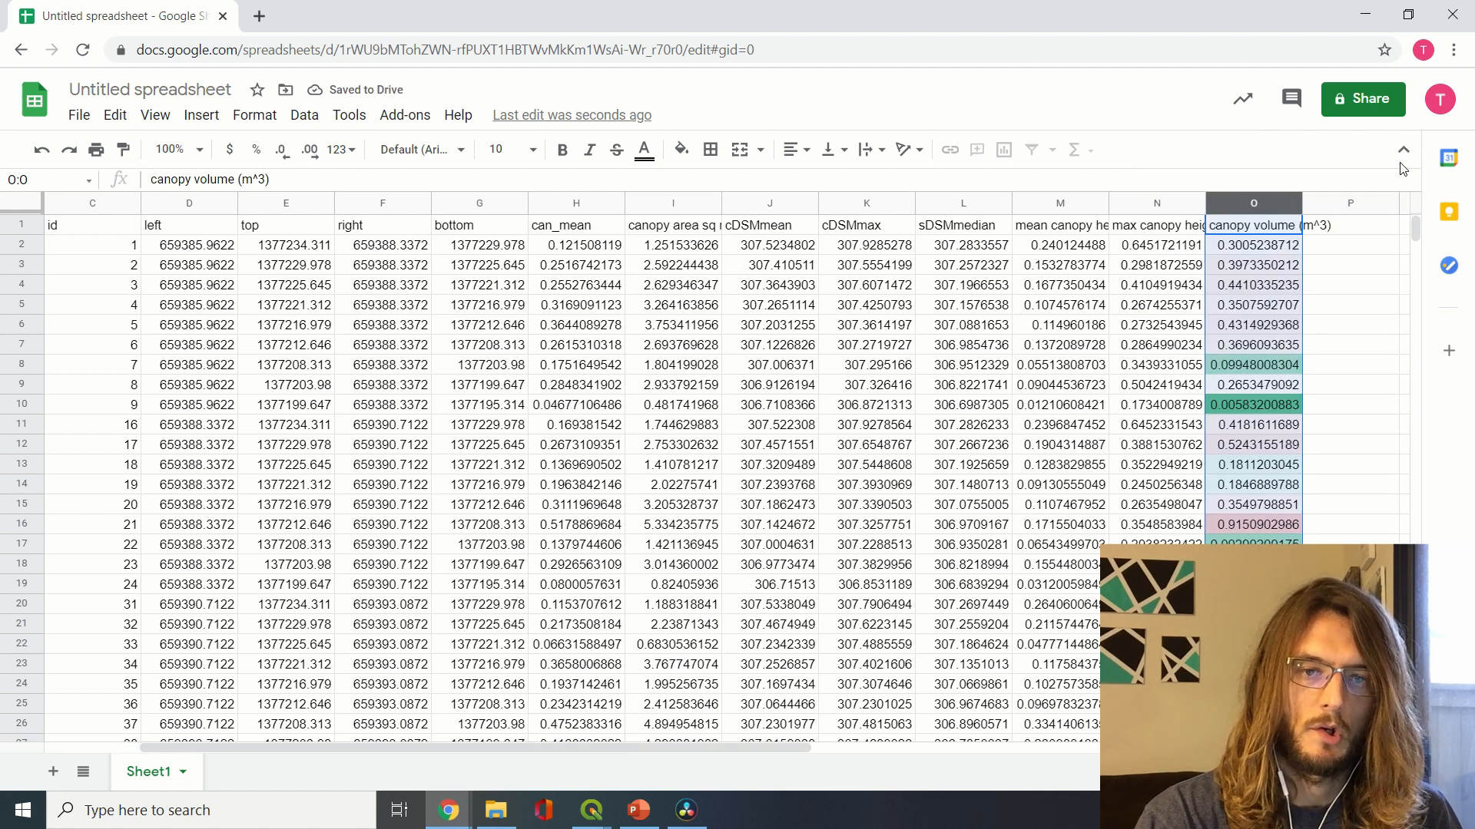
left_click(1227, 423)
left_click(1248, 444)
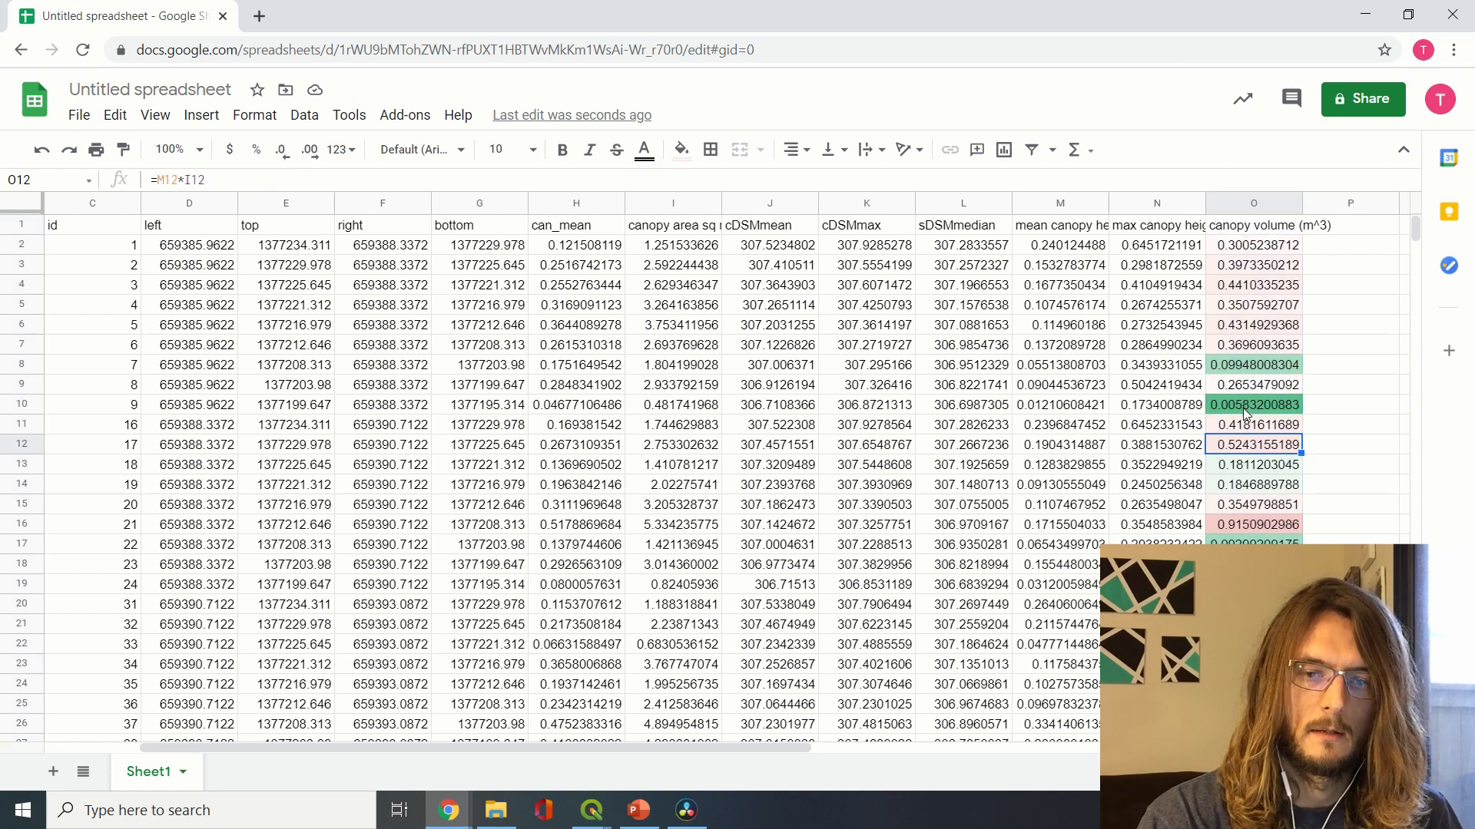
Change the canopy volume column's color scale rule to run from red at the minimum through white to green
left_click(1239, 207)
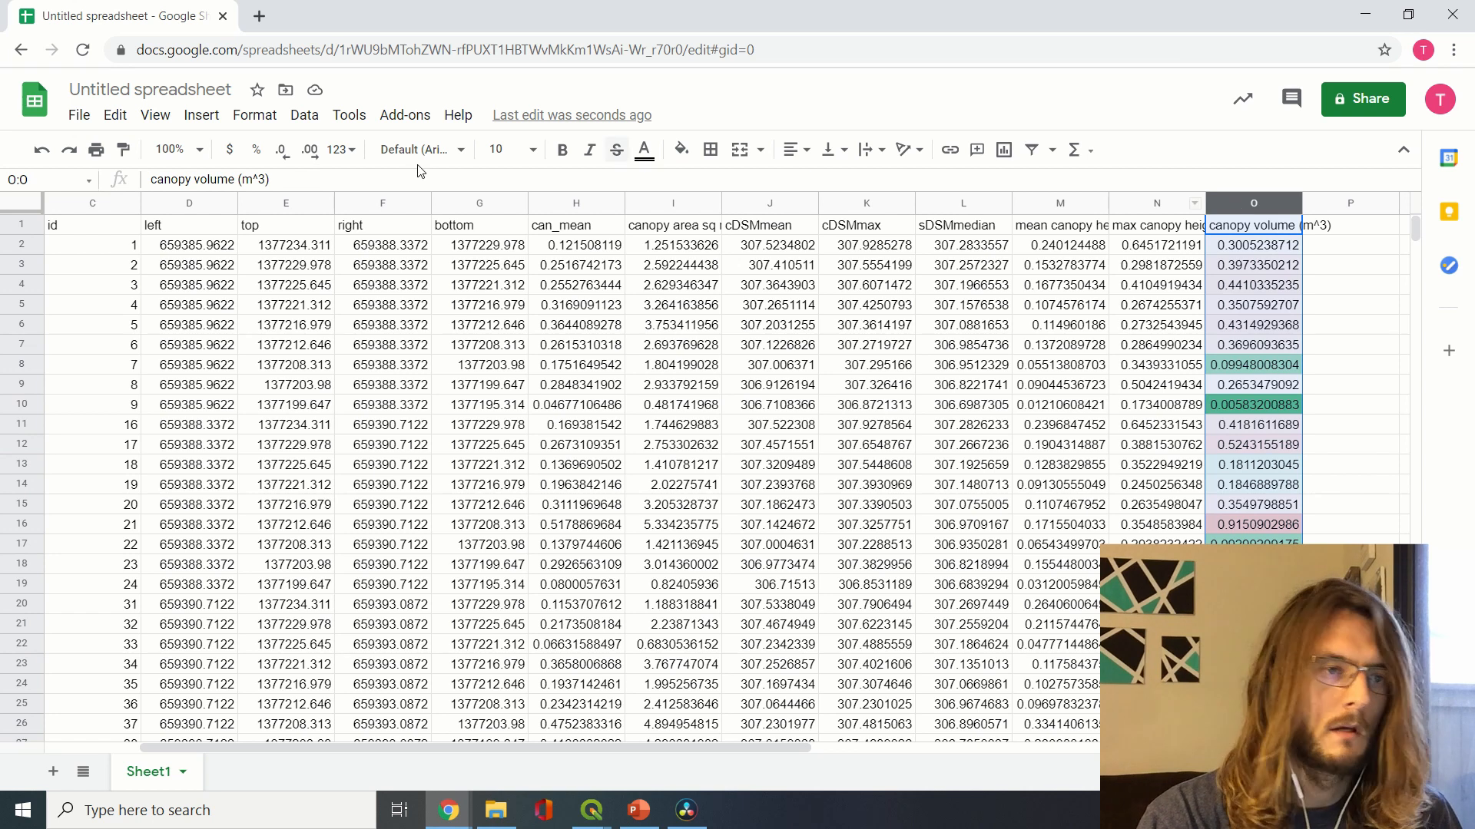
left_click(254, 115)
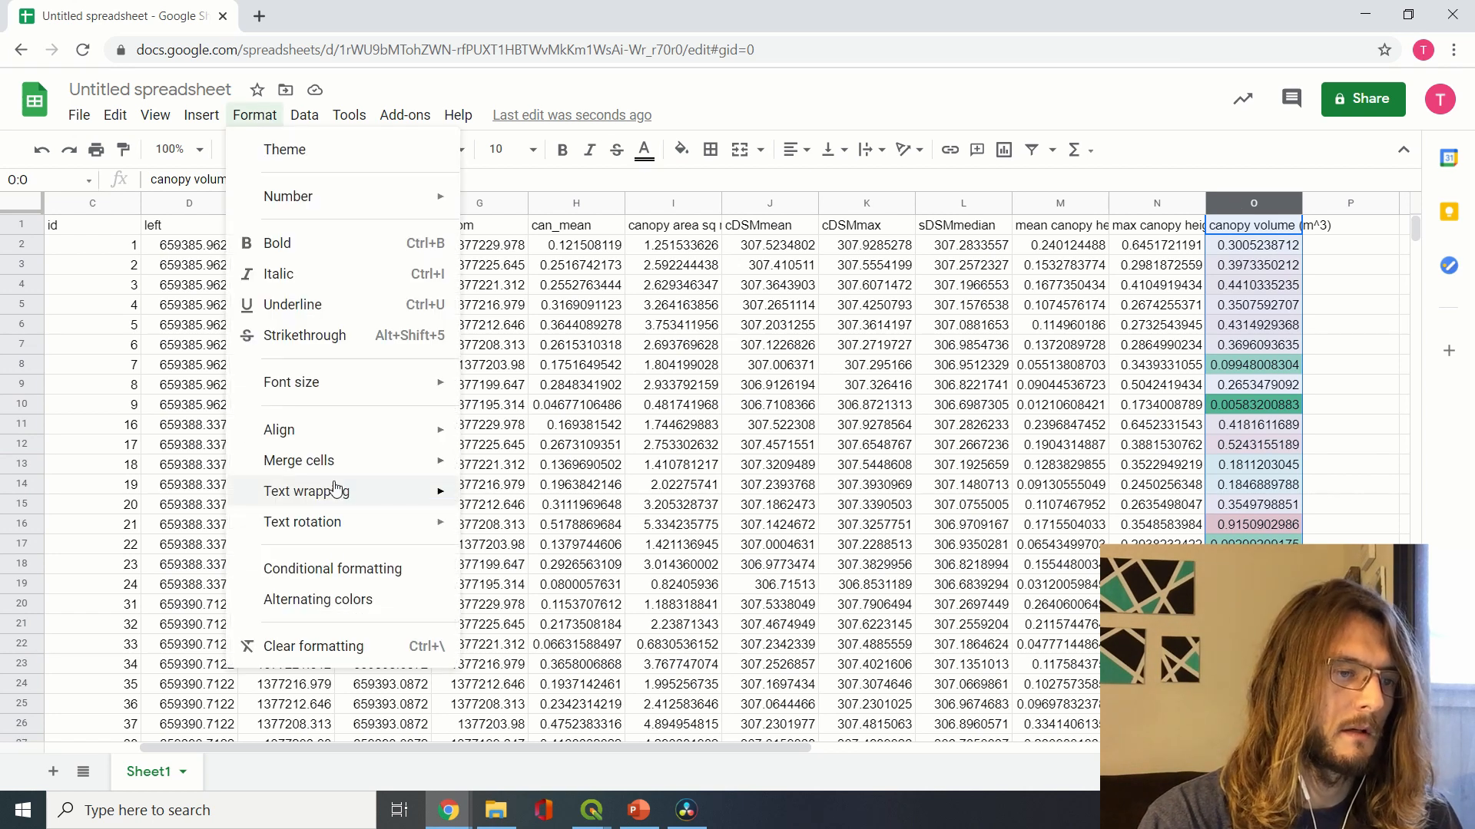
left_click(333, 568)
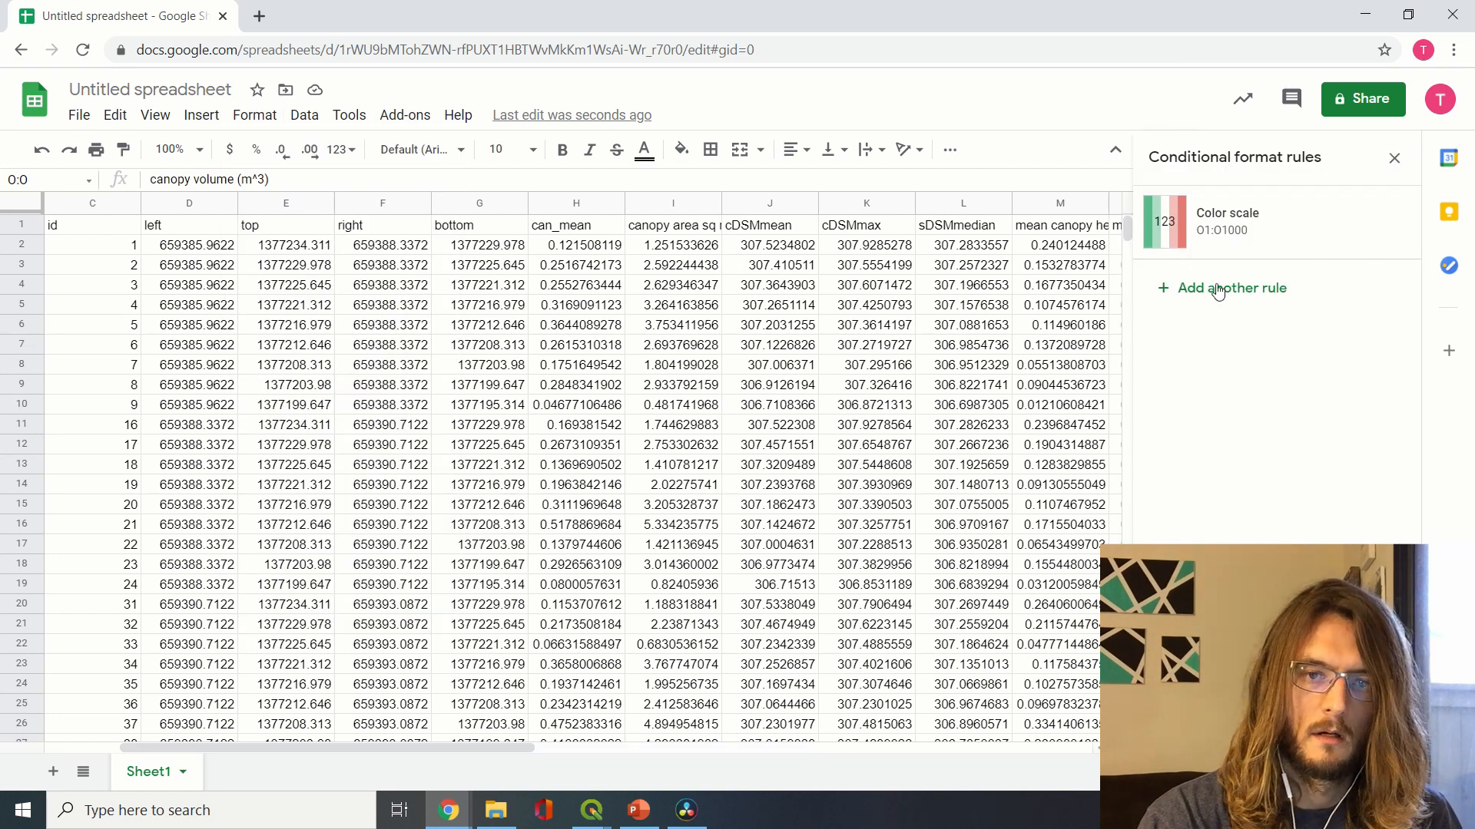
left_click(1272, 215)
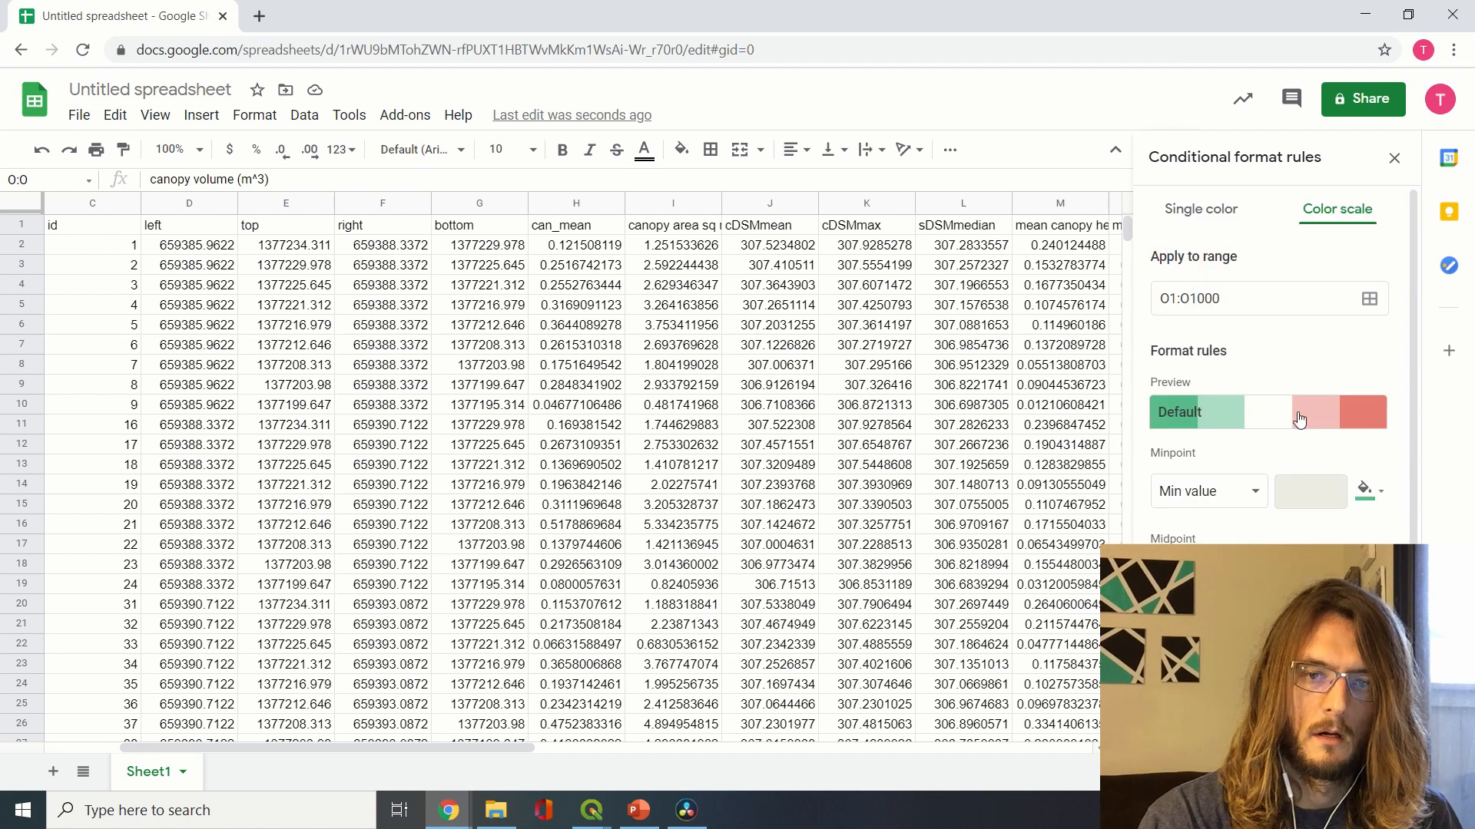
left_click(1230, 430)
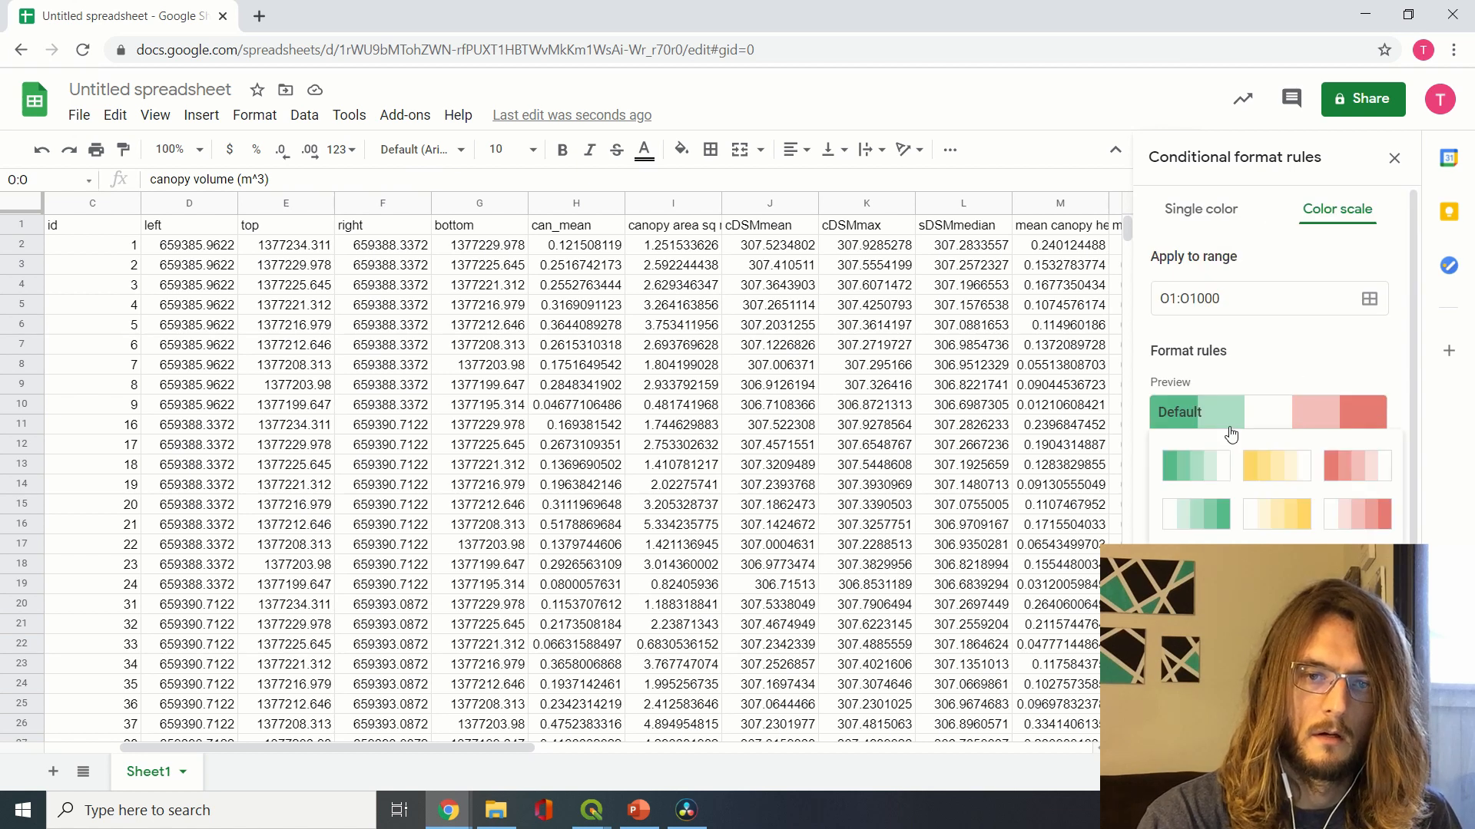
left_click(1357, 562)
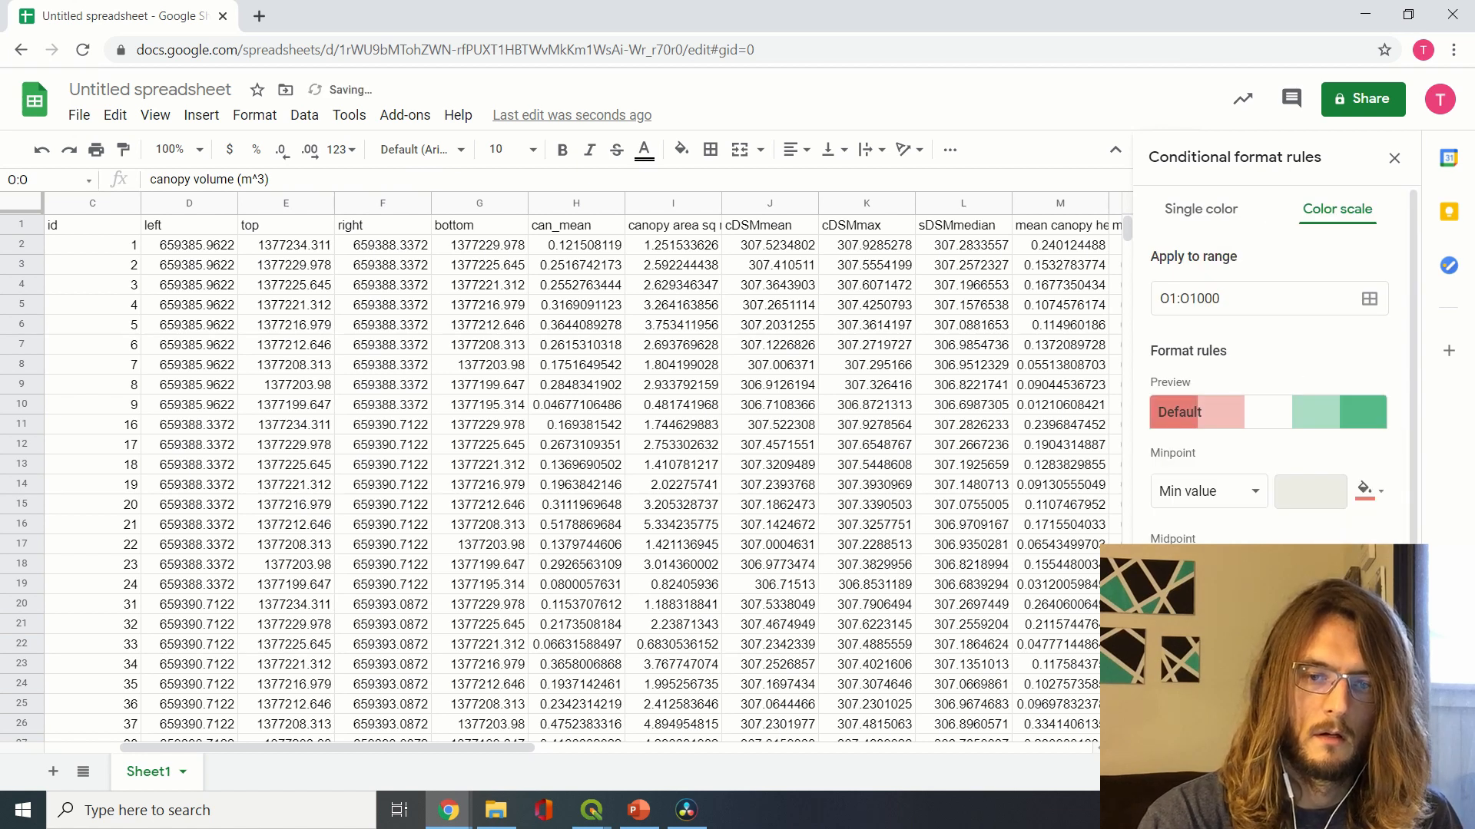
left_click(1355, 722)
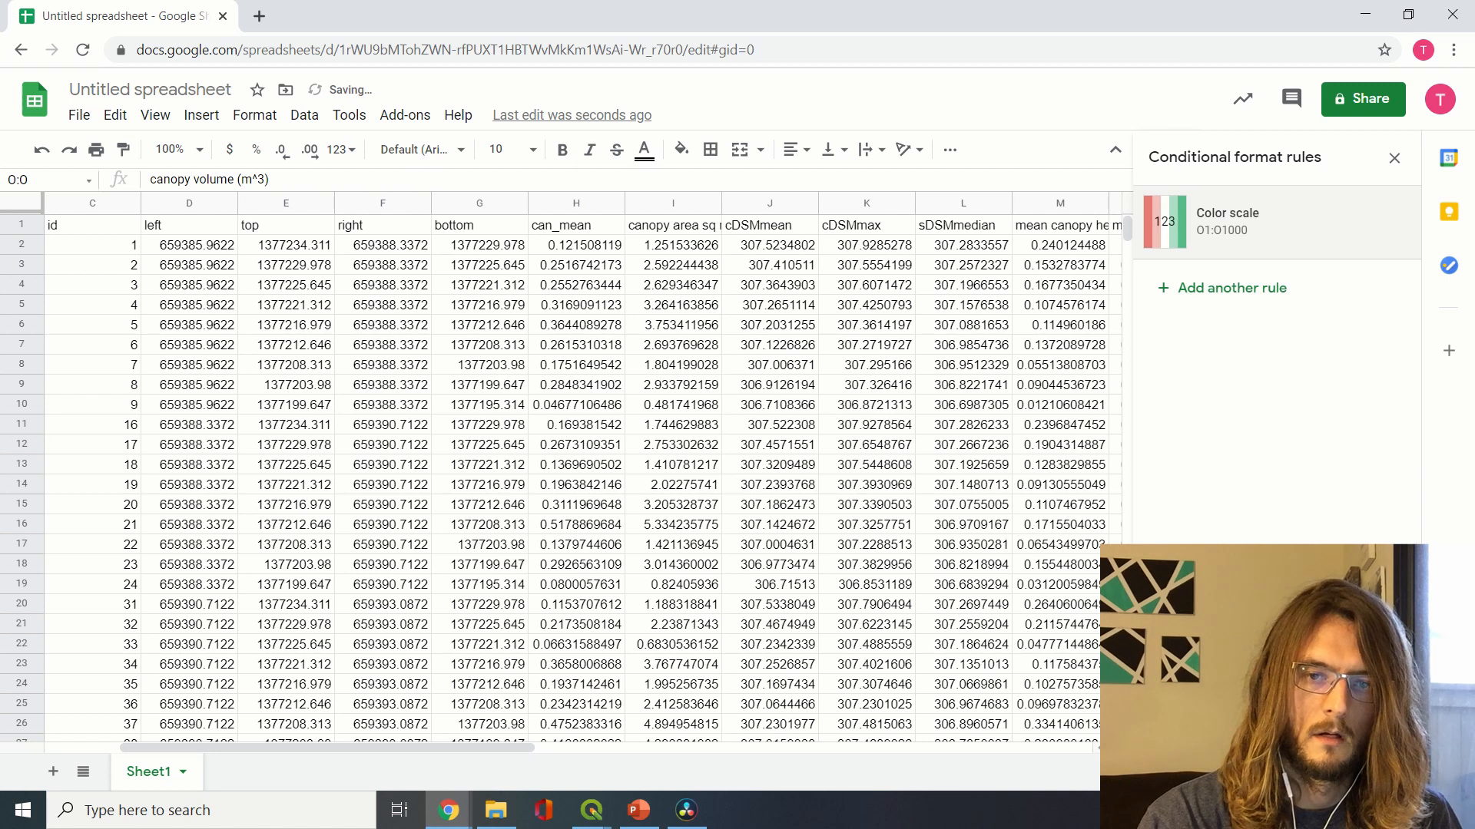
left_click(1394, 159)
scroll(1279, 430, "right", 1)
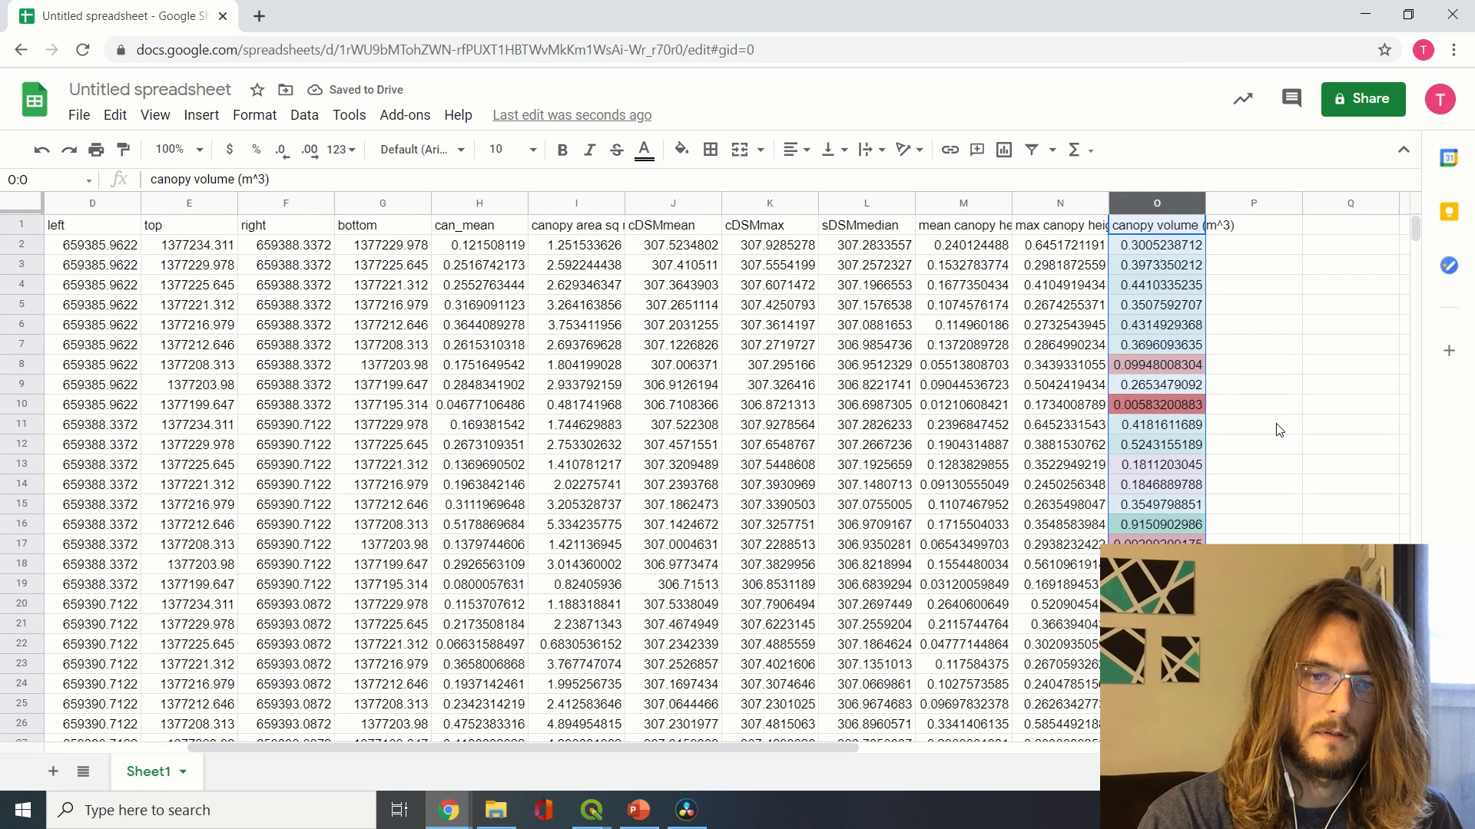
Review the color-coded canopy volumes down column O and select the plot volume in cell O35
scroll(1184, 451, "down", 1)
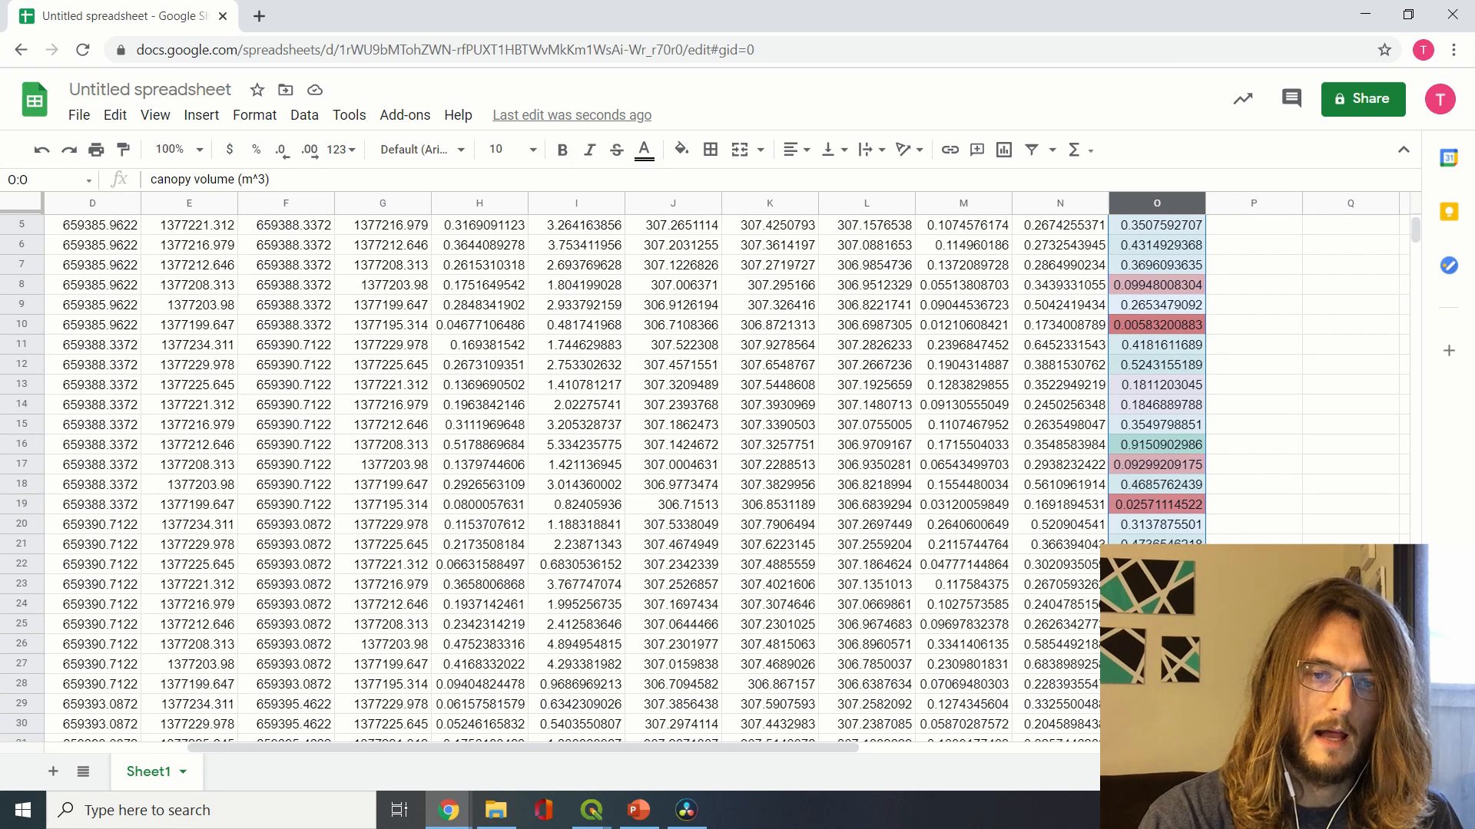
left_click(1158, 644)
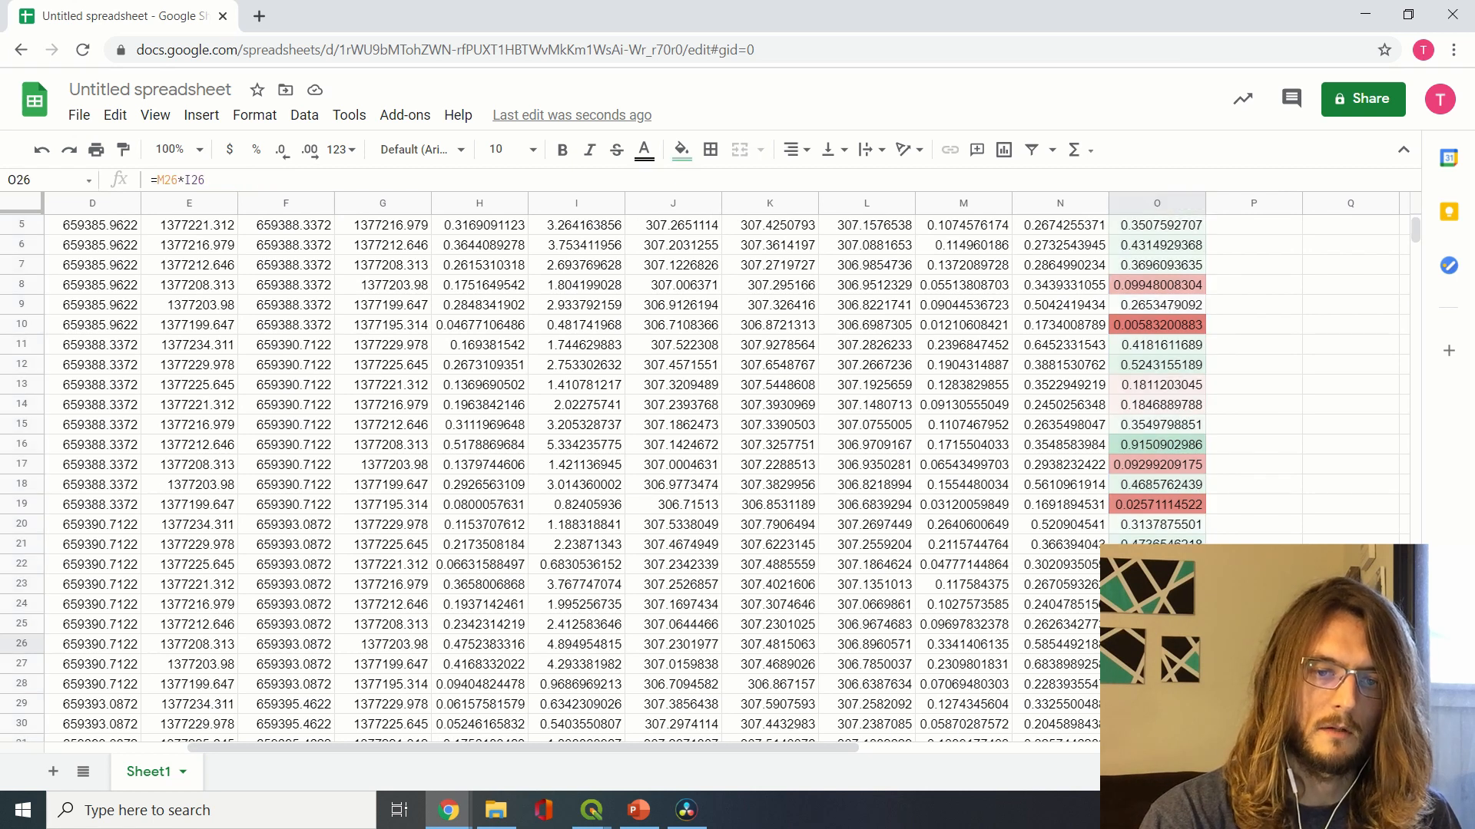
scroll(603, 480, "down", 1)
scroll(603, 480, "down", 4)
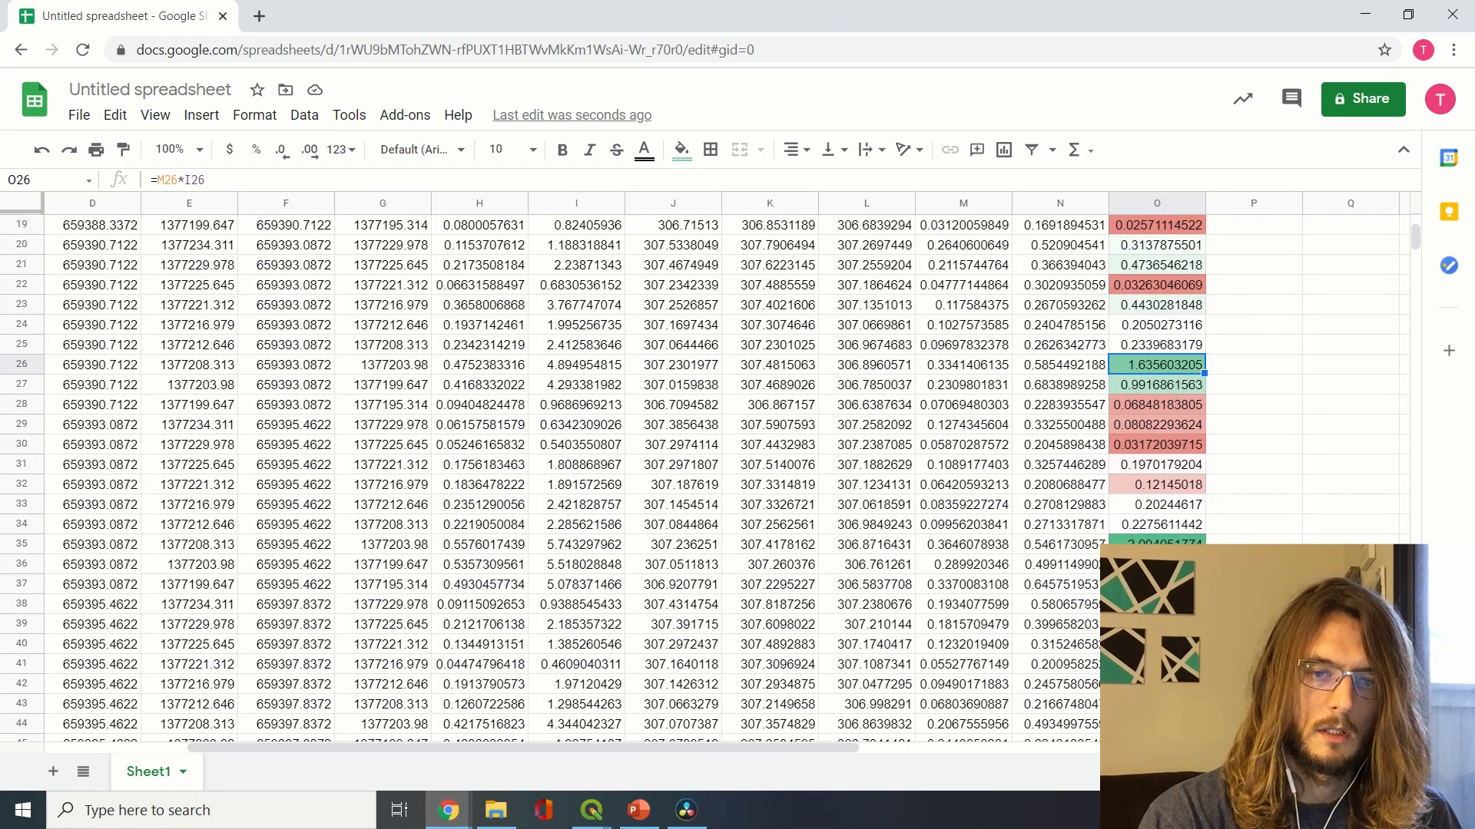
scroll(604, 480, "down", 1)
left_click(1141, 462)
scroll(1141, 462, "down", 7)
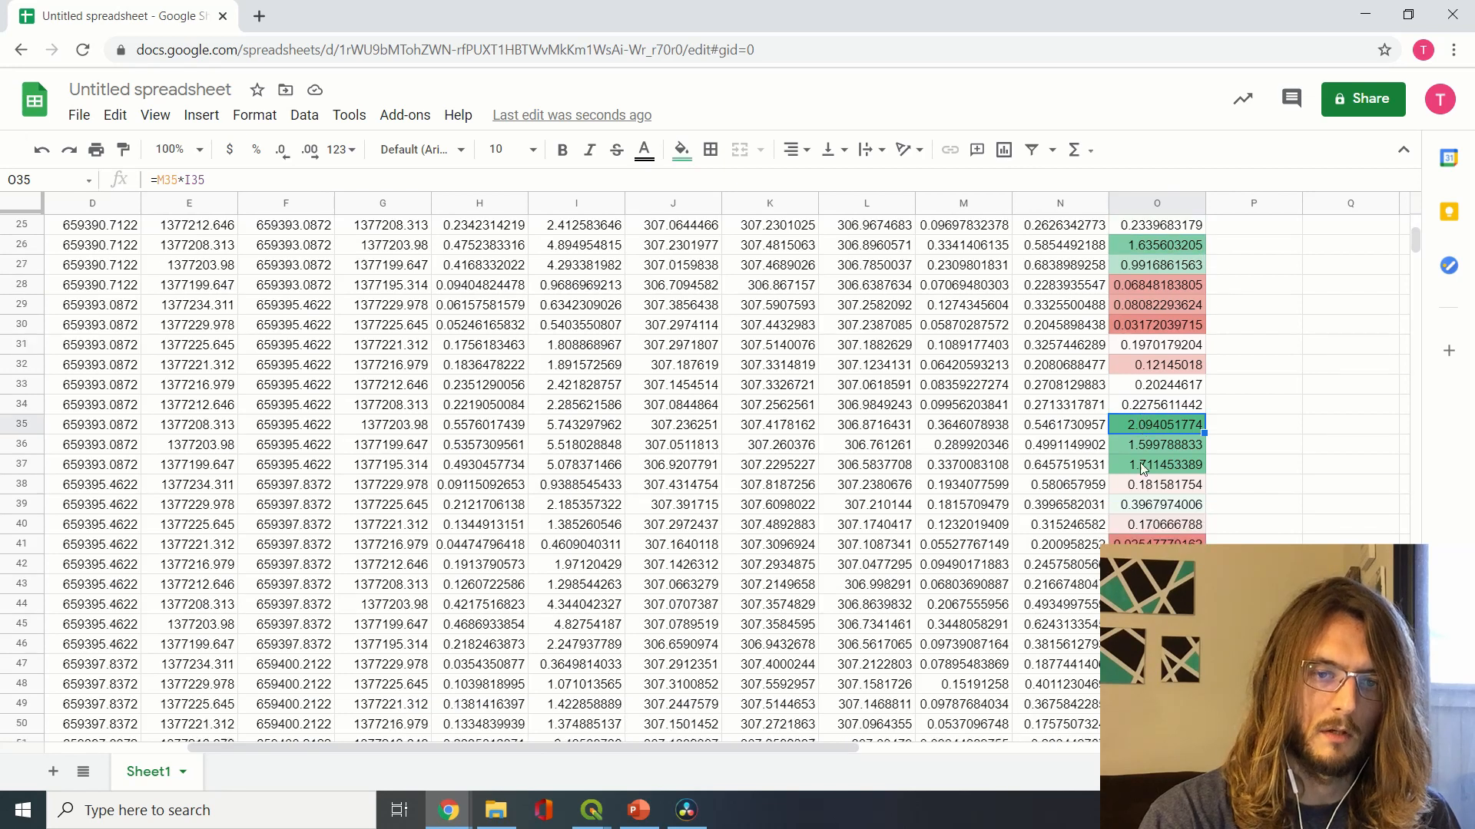
scroll(1141, 464, "down", 10)
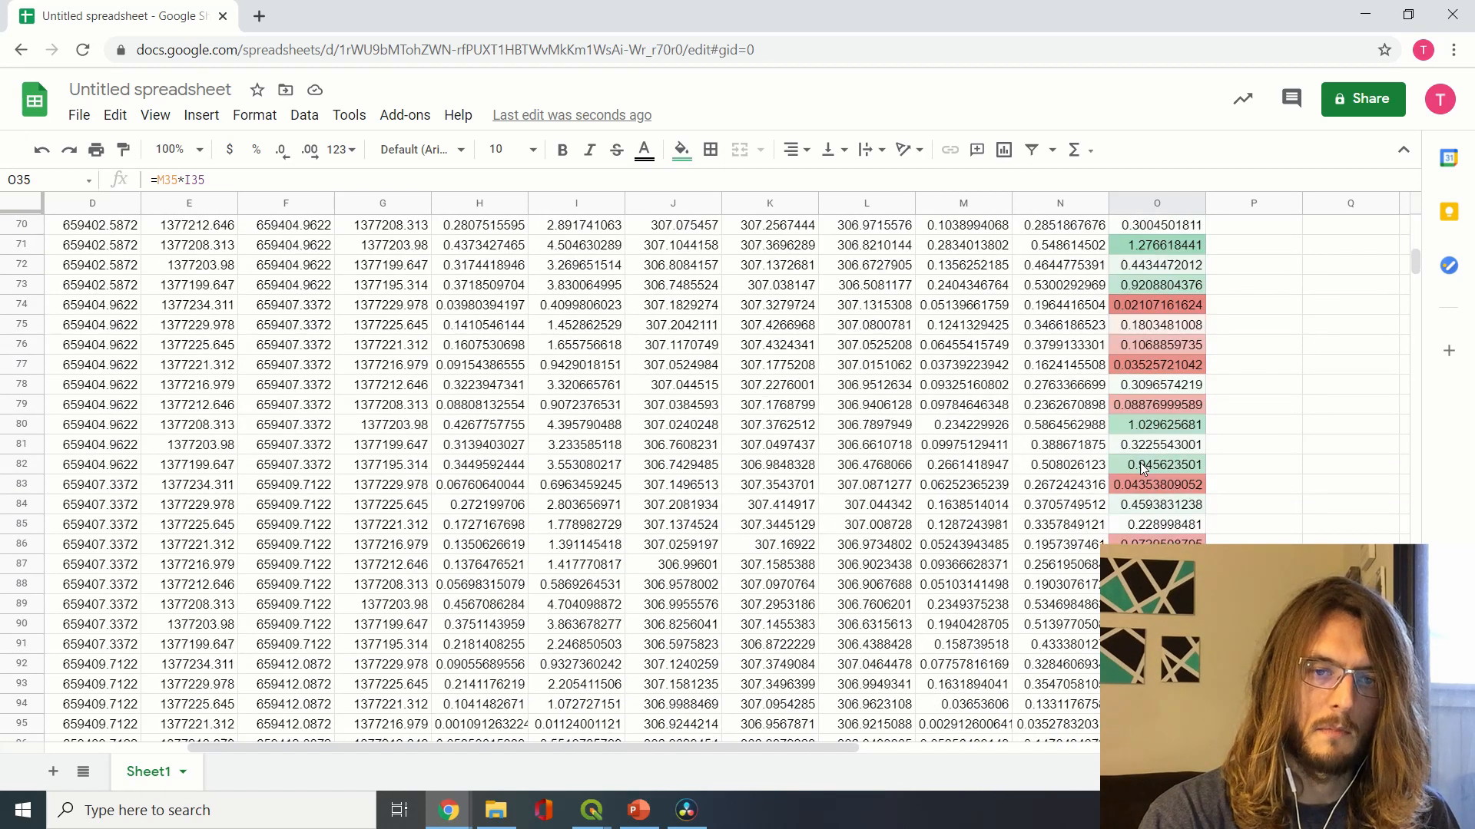
scroll(1140, 462, "down", 7)
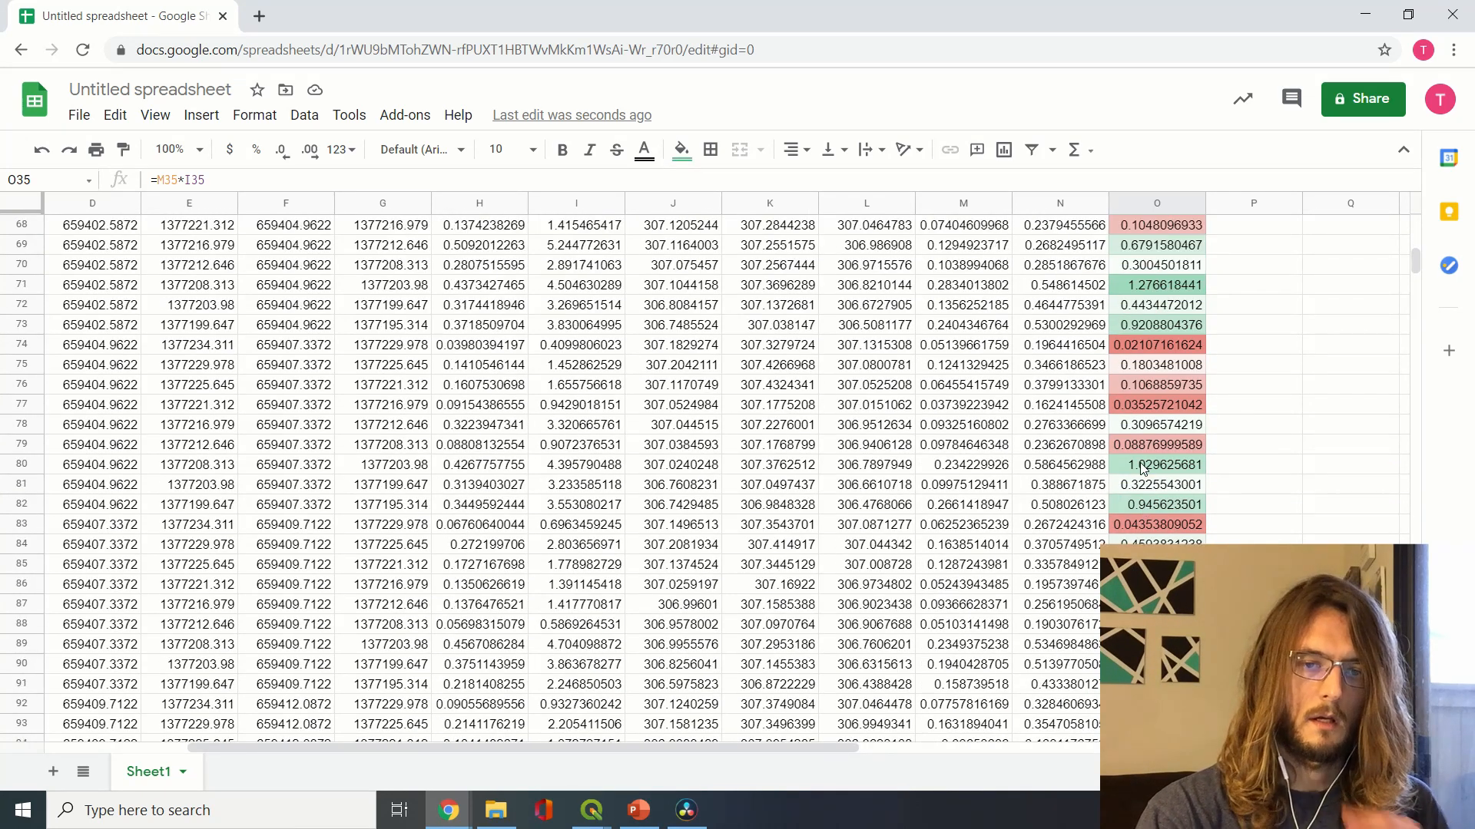
scroll(1140, 462, "down", 9)
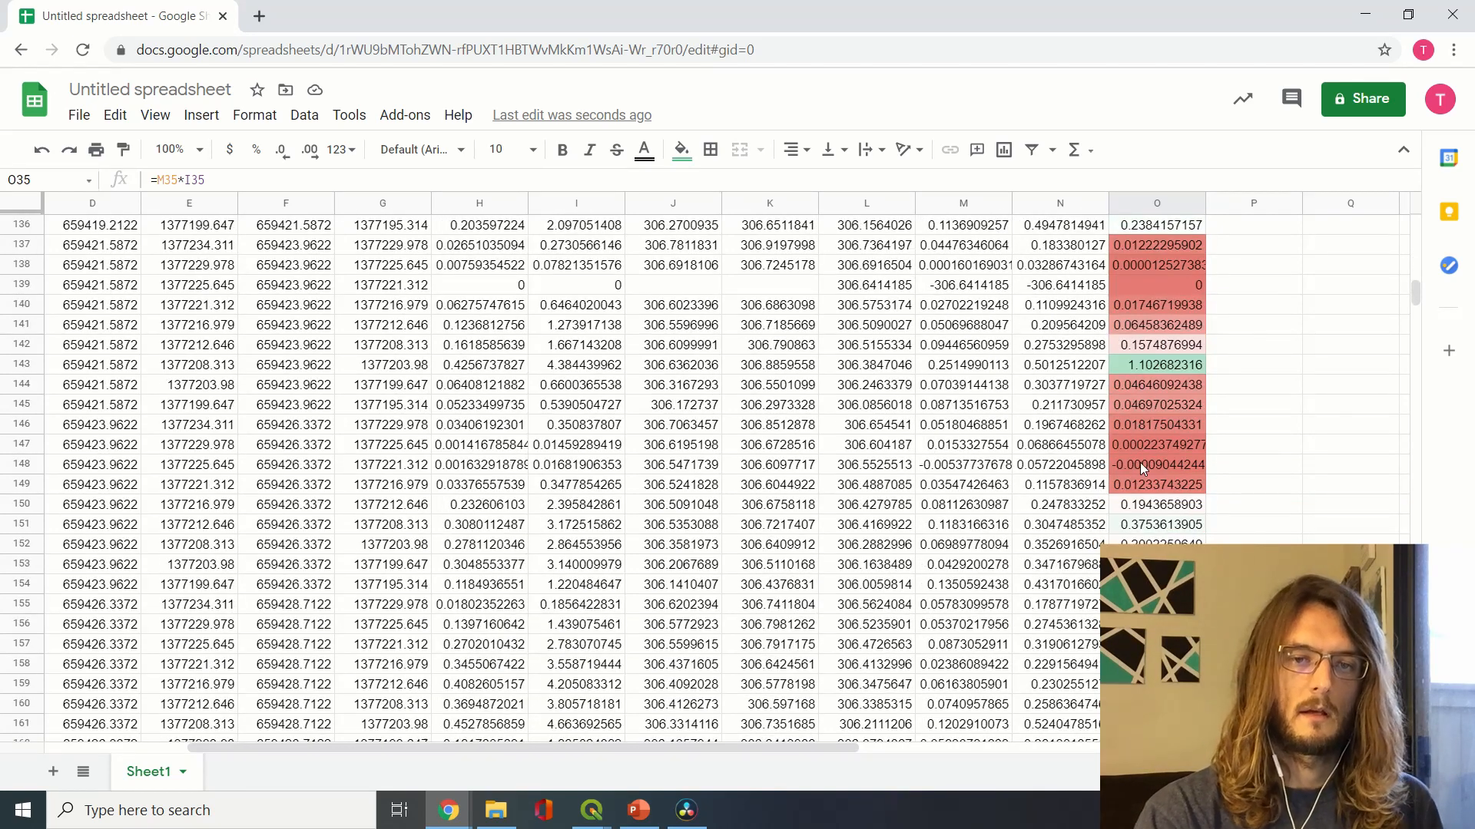
scroll(1140, 462, "up", 10)
scroll(1141, 469, "up", 18)
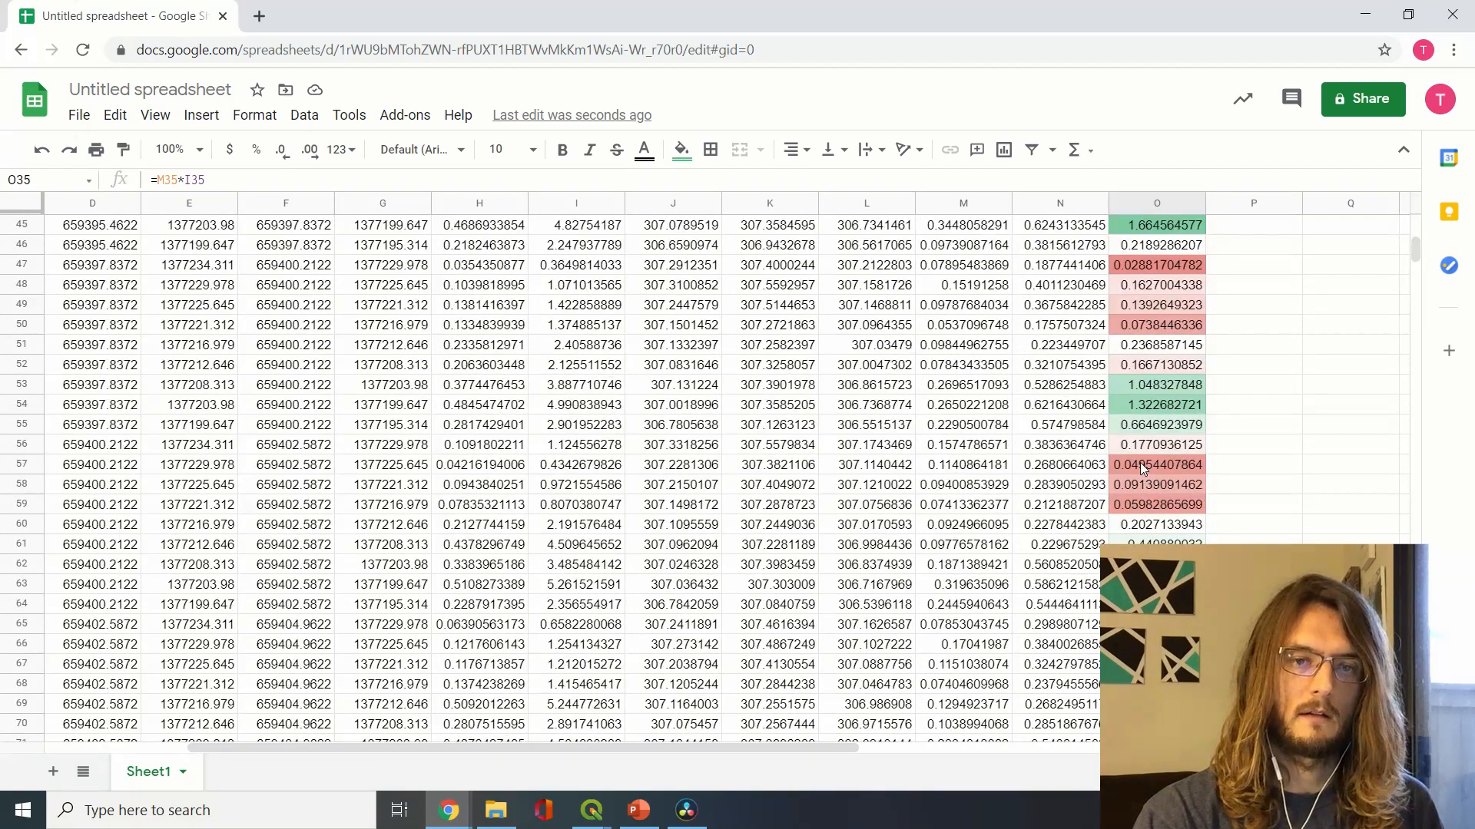
Follow row 35 from the canopy volume back to the plot's ID in column B
key("Left")
key("Left")
key("Left")
key("Left")
key("Left")
key("Left")
key("Left")
key("Left")
key("Left")
key("Left")
key("Left")
key("Left")
key("Left")
key("Left")
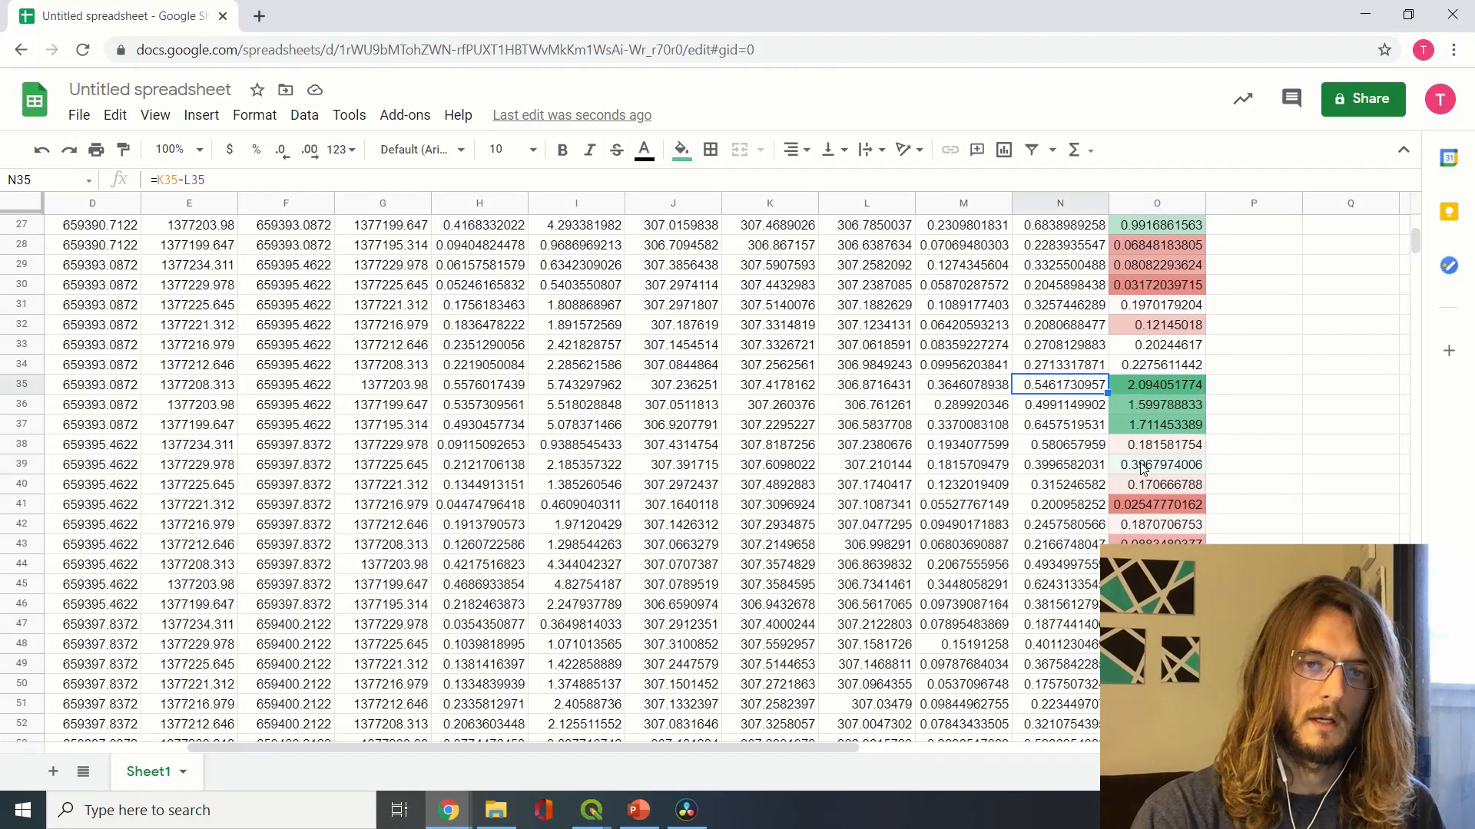
key("Right")
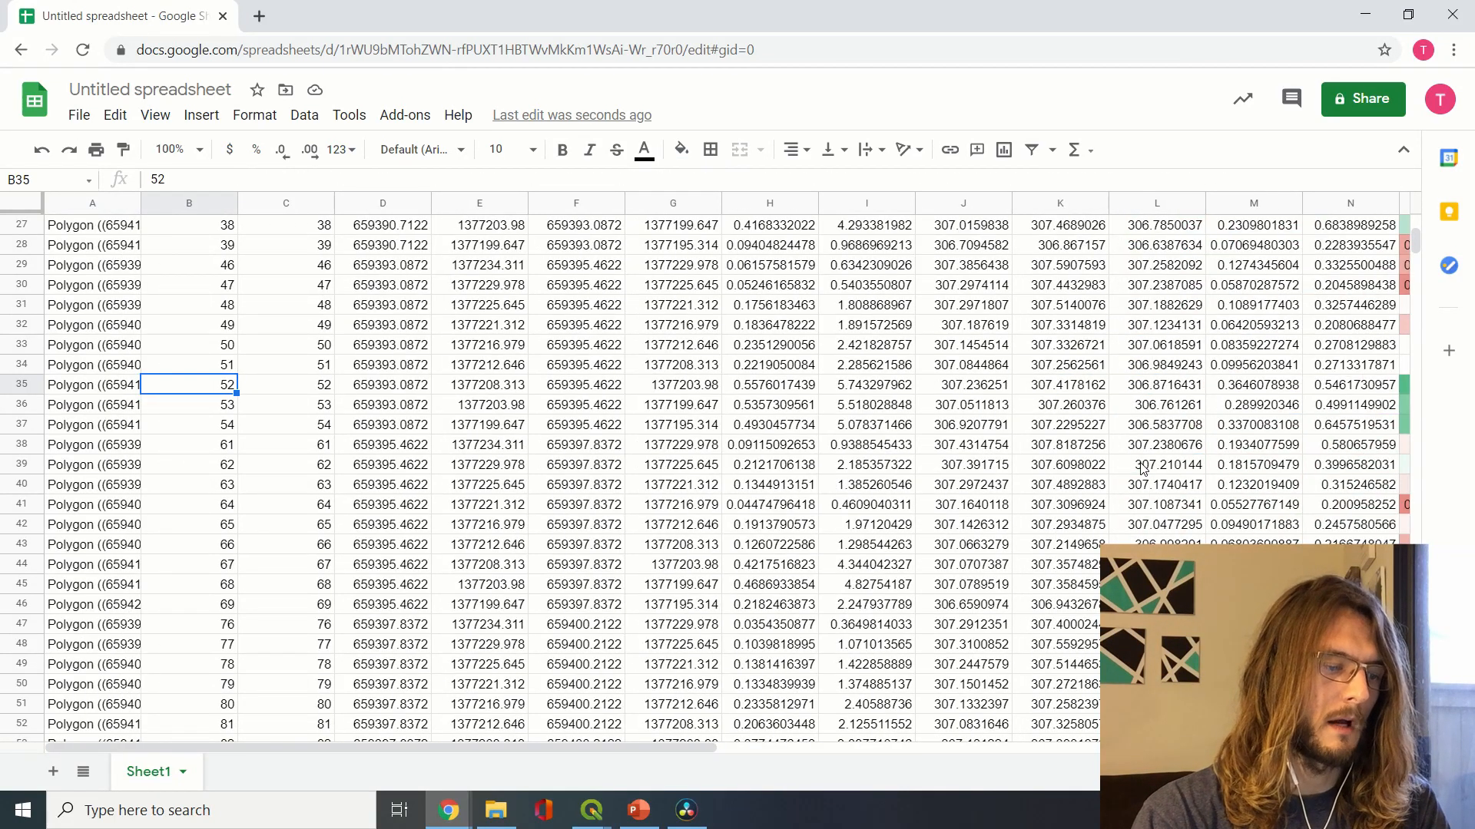
Switch to the grid attribute table in QGIS and select only the feature with fid 52
key("alt+Tab")
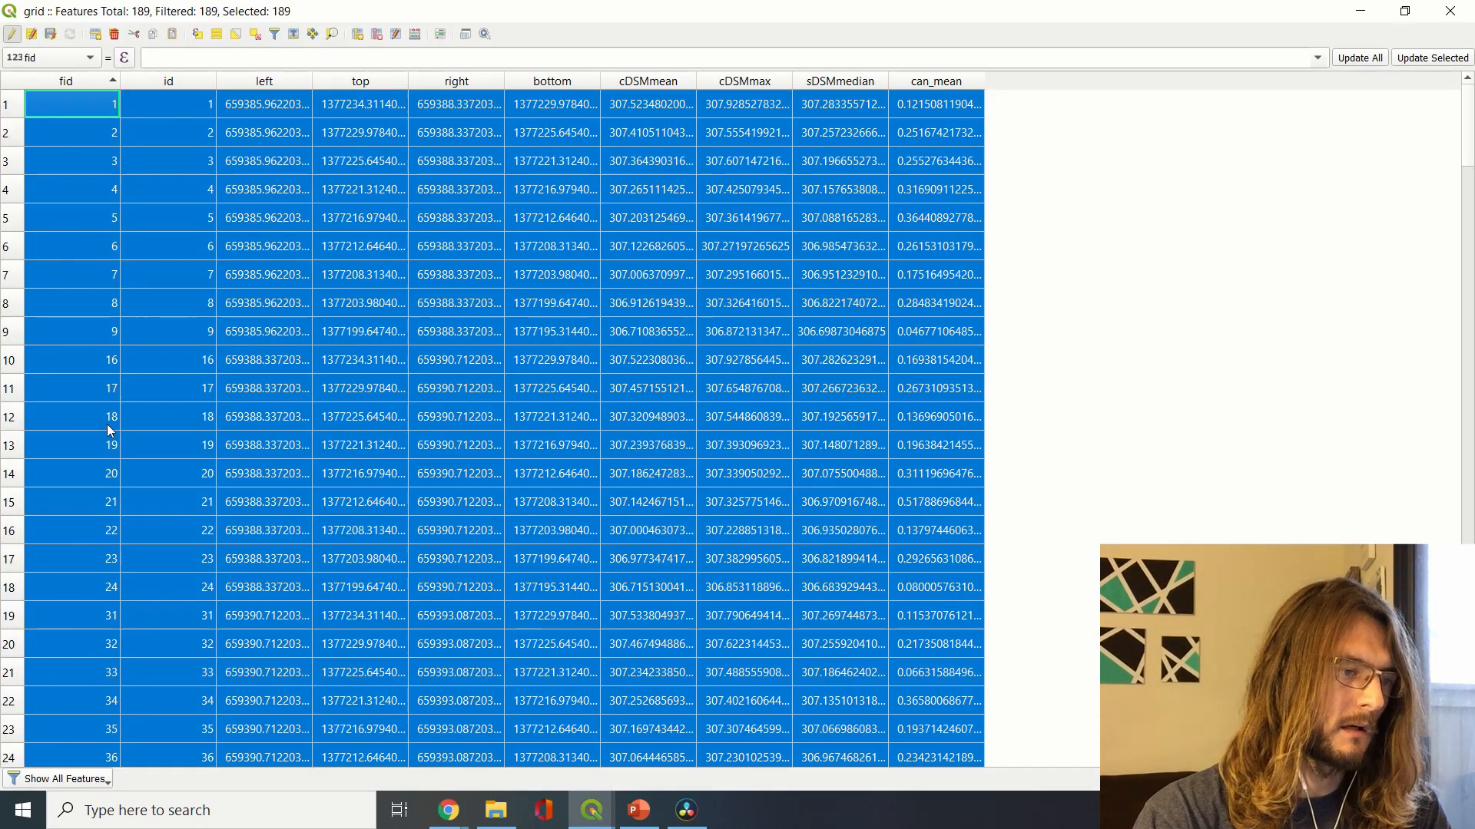
scroll(130, 611, "down", 8)
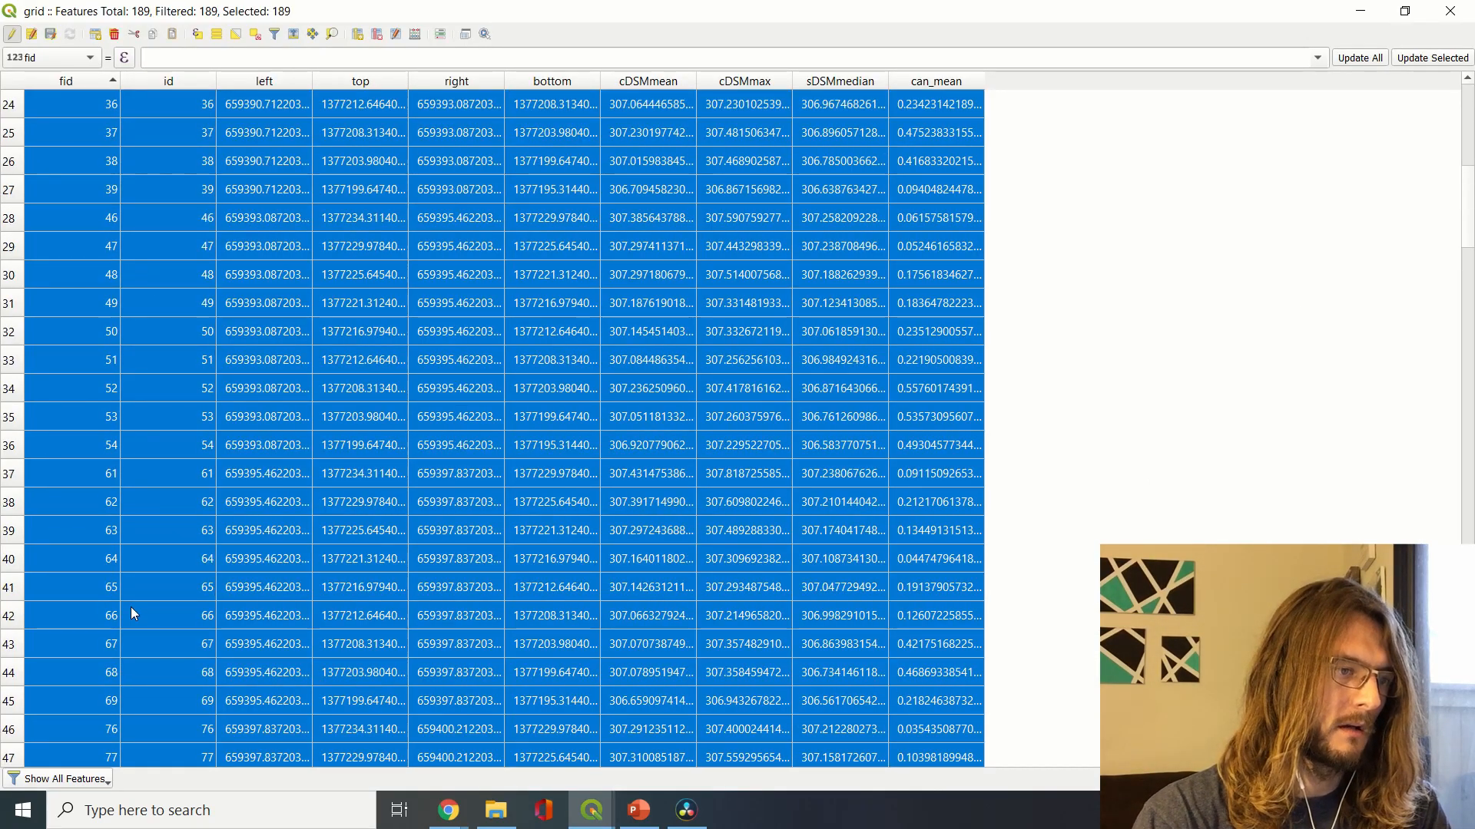
scroll(131, 609, "up", 5)
scroll(132, 609, "down", 4)
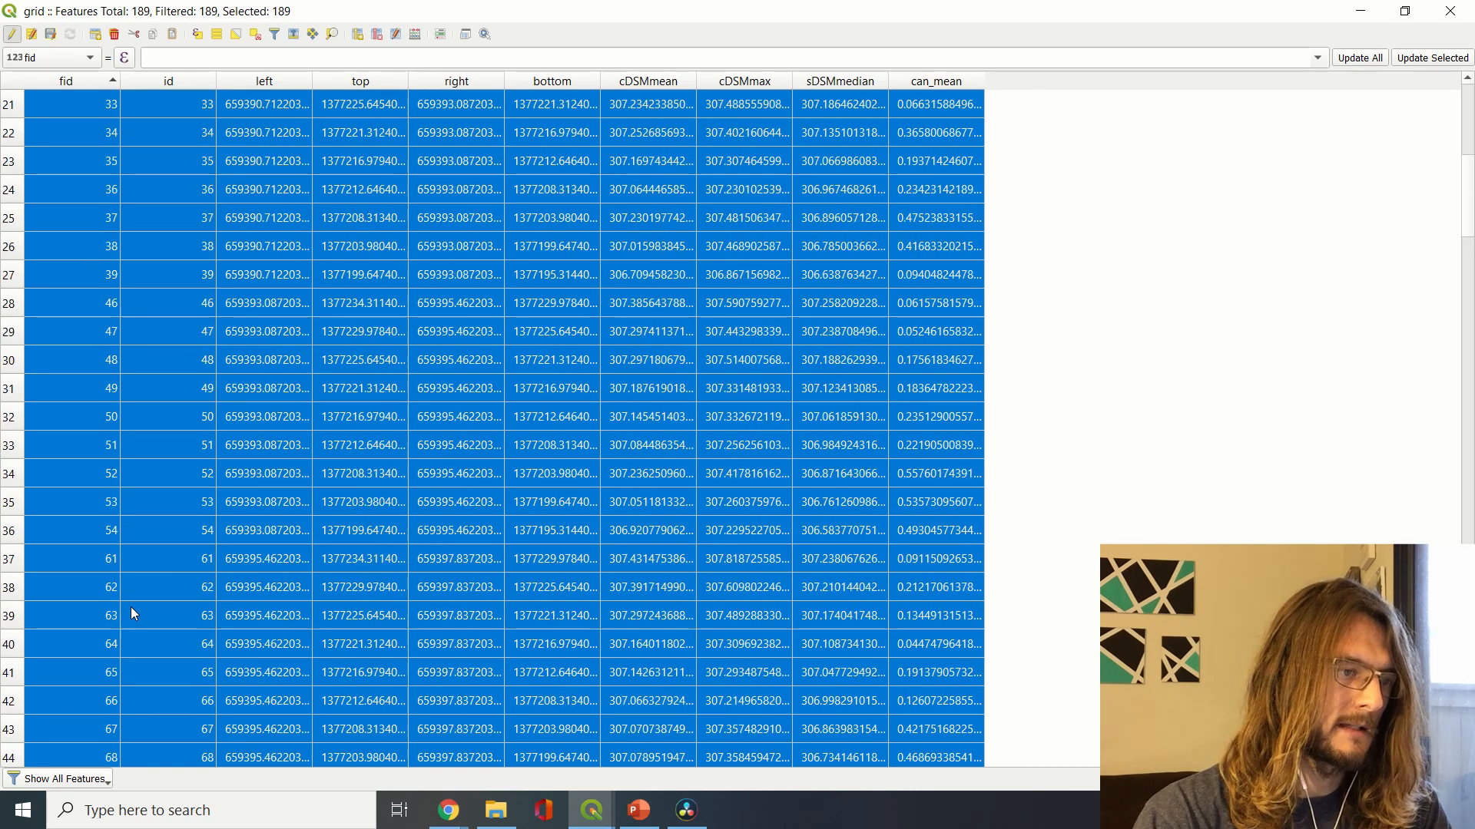
left_click(13, 448)
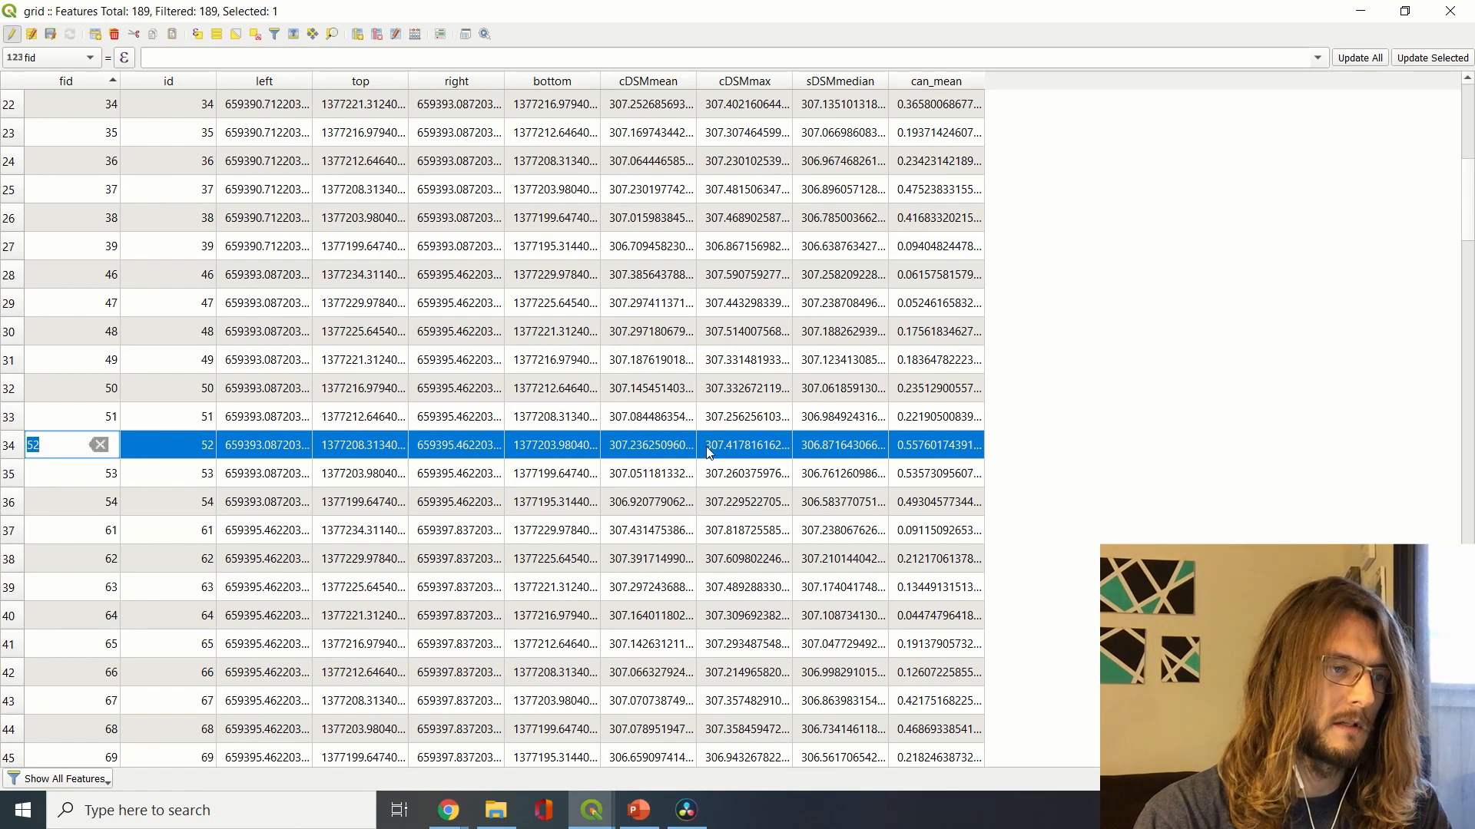
Switch to the QGIS map window and show the grid layer to locate the selected plot
key("alt+Tab")
key("alt+Tab")
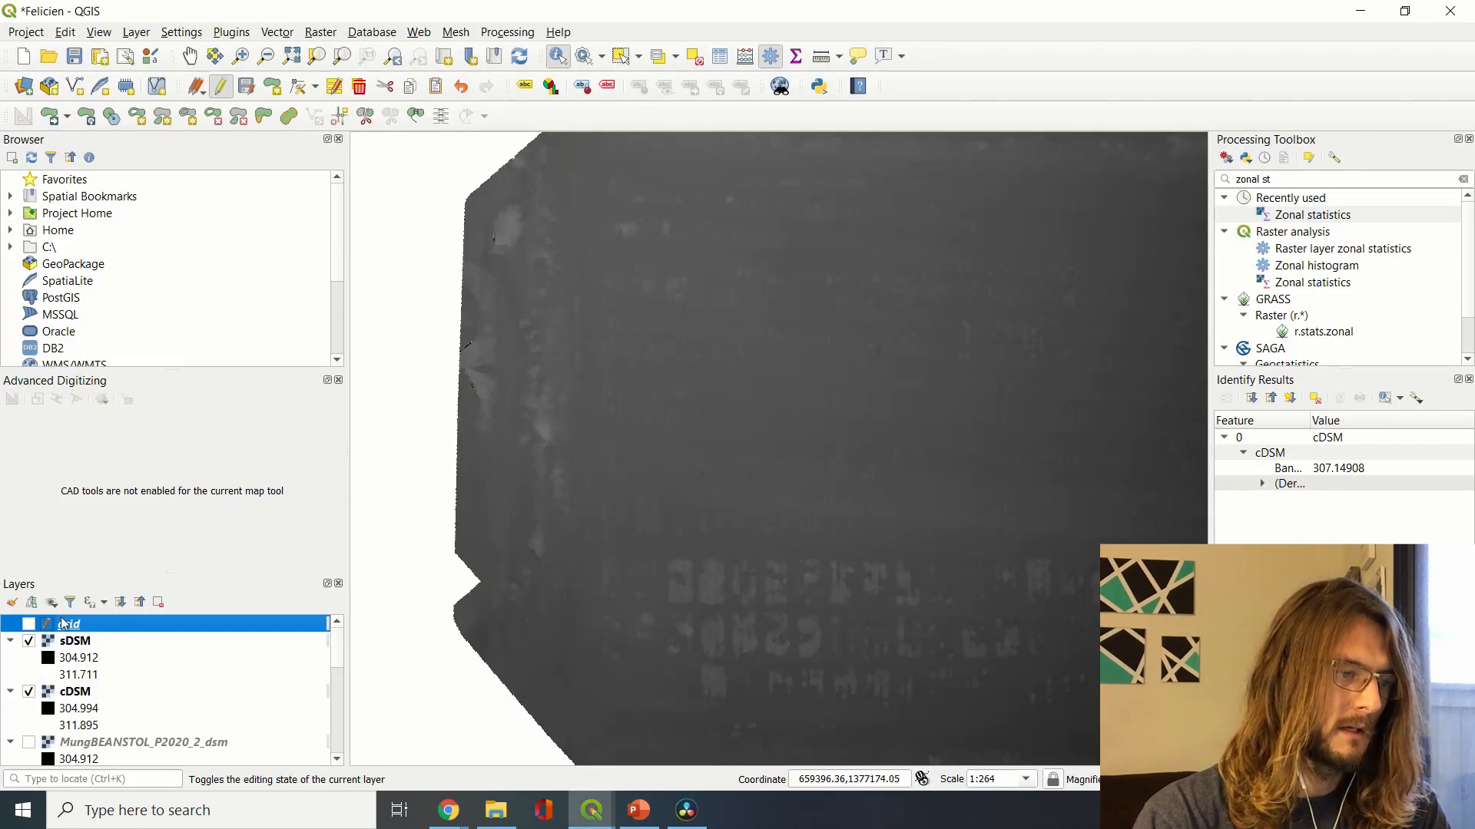
left_click(29, 624)
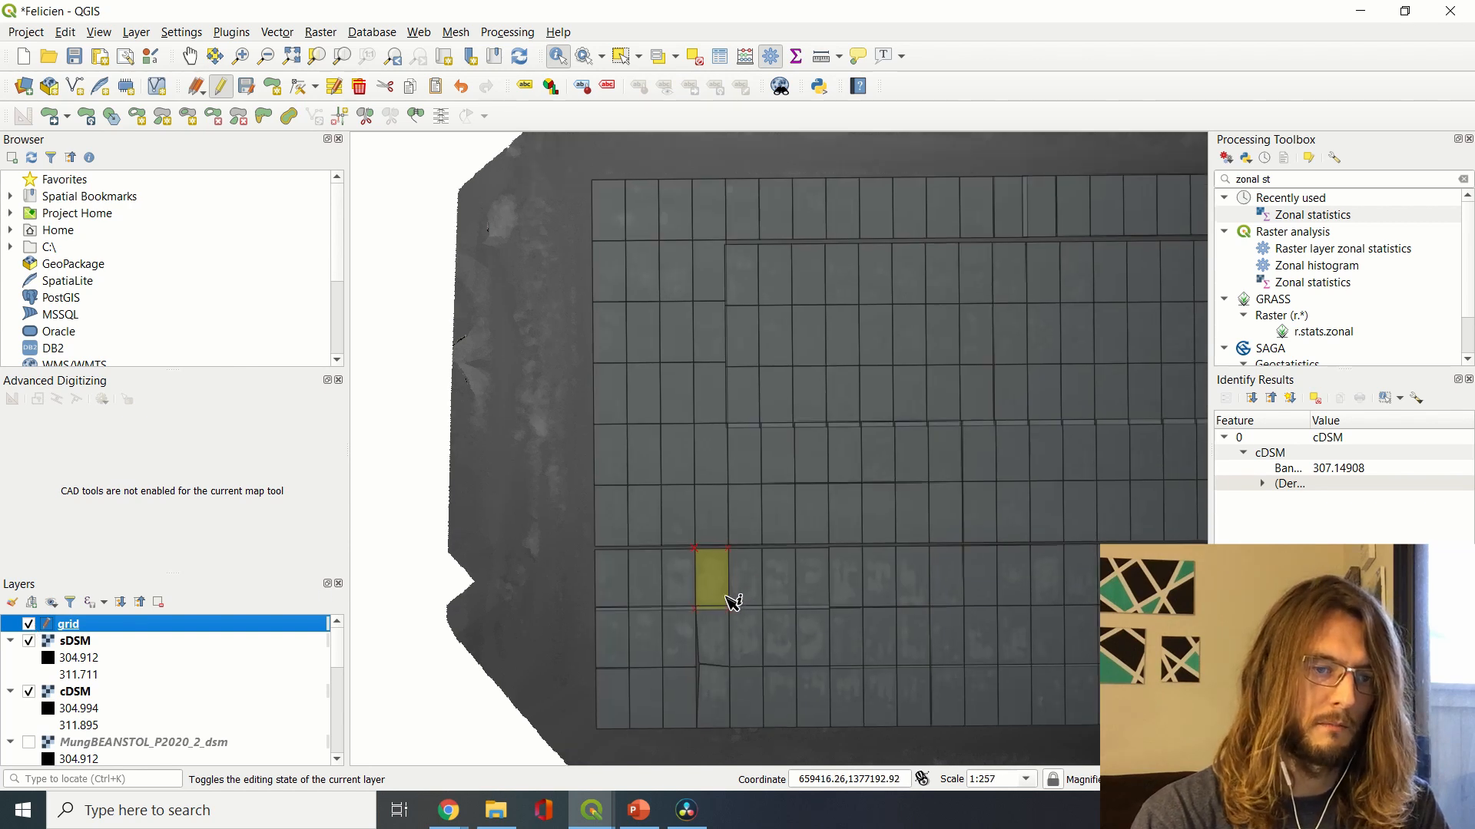
scroll(734, 601, "up", 1)
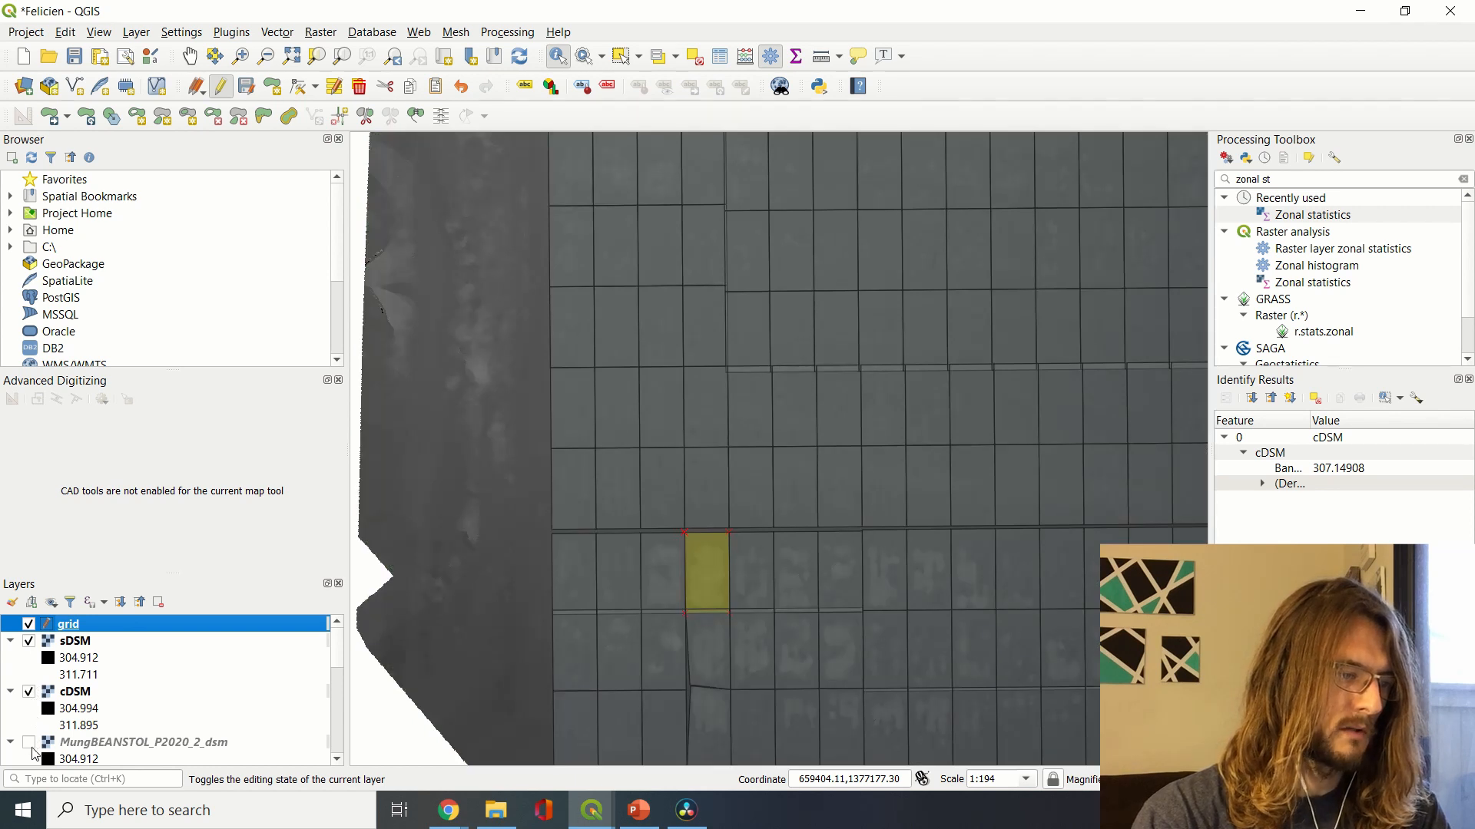
Hide the cDSM layer and look closely at the masked canopy within the plots
scroll(33, 745, "down", 2)
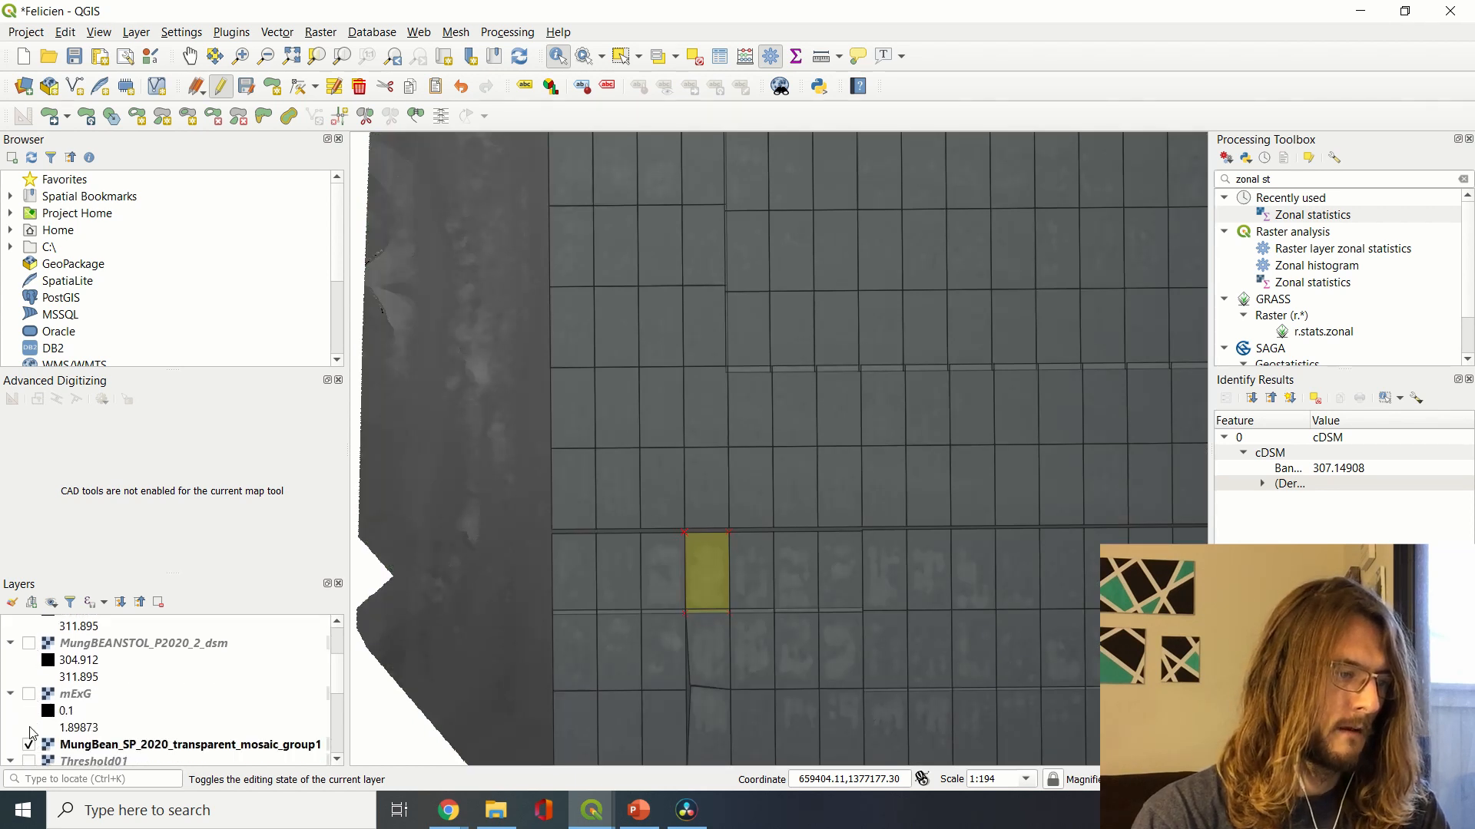
scroll(33, 728, "up", 2)
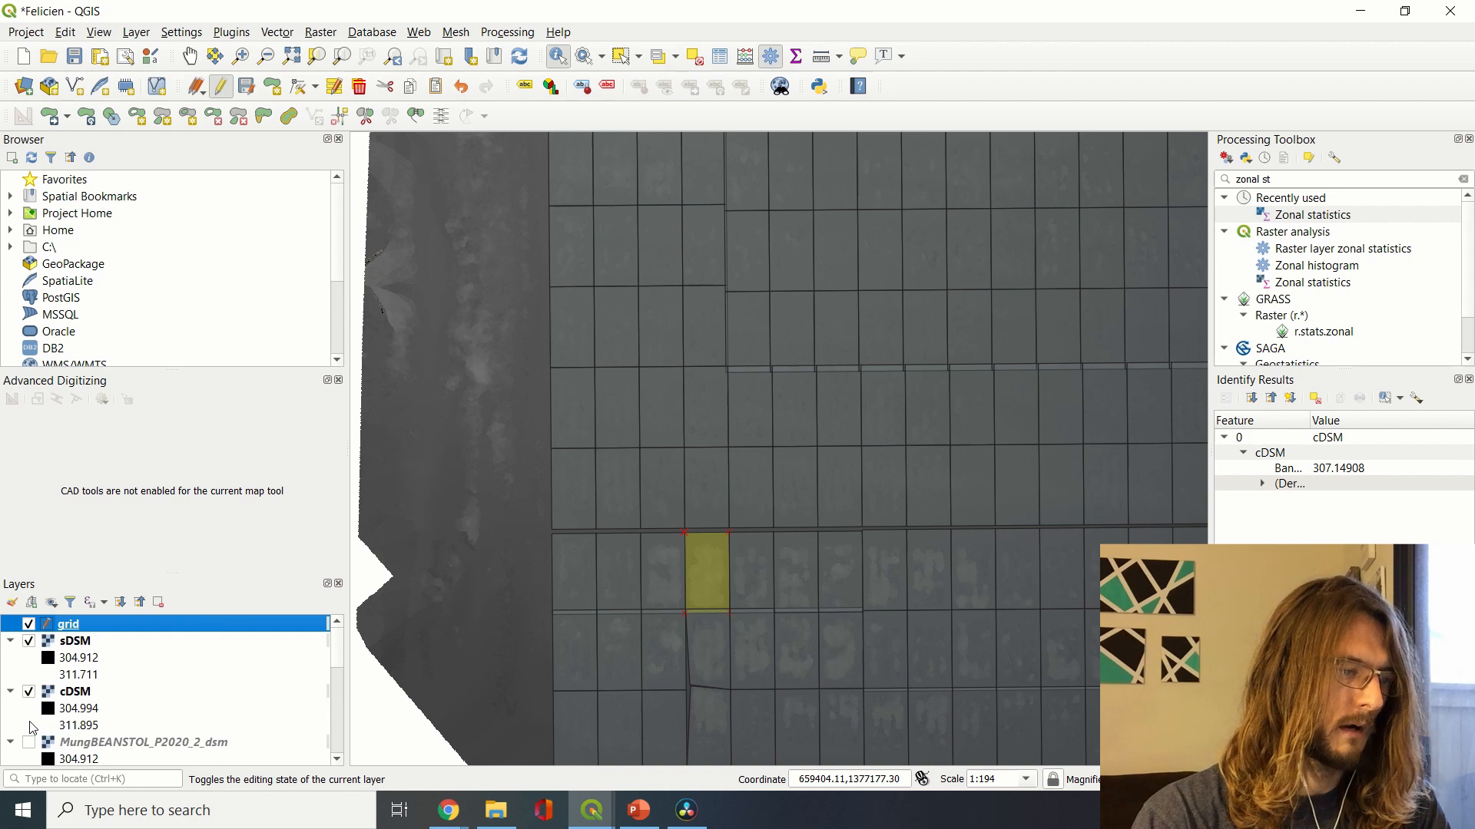
left_click(29, 692)
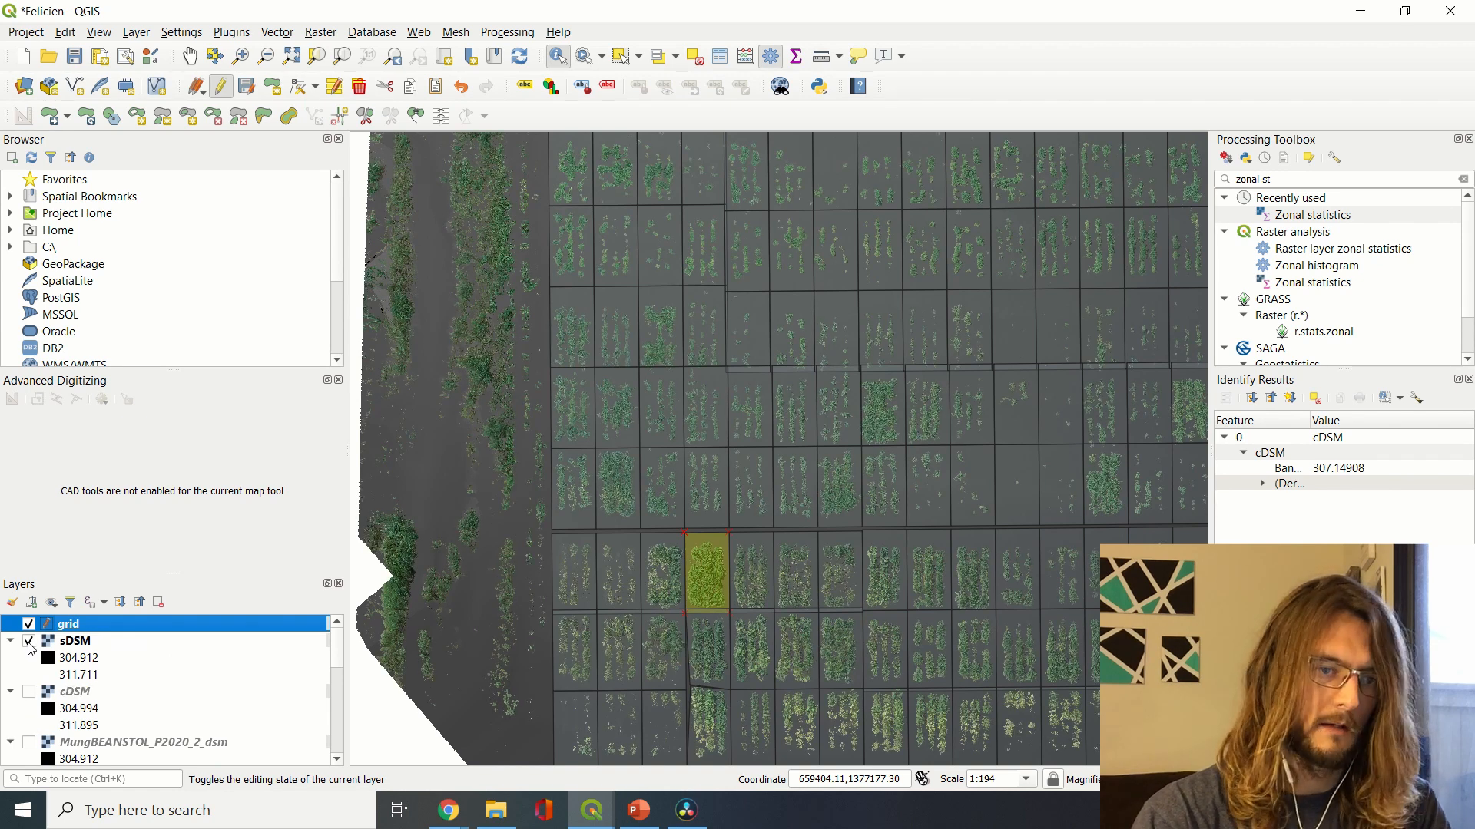
scroll(868, 441, "up", 1)
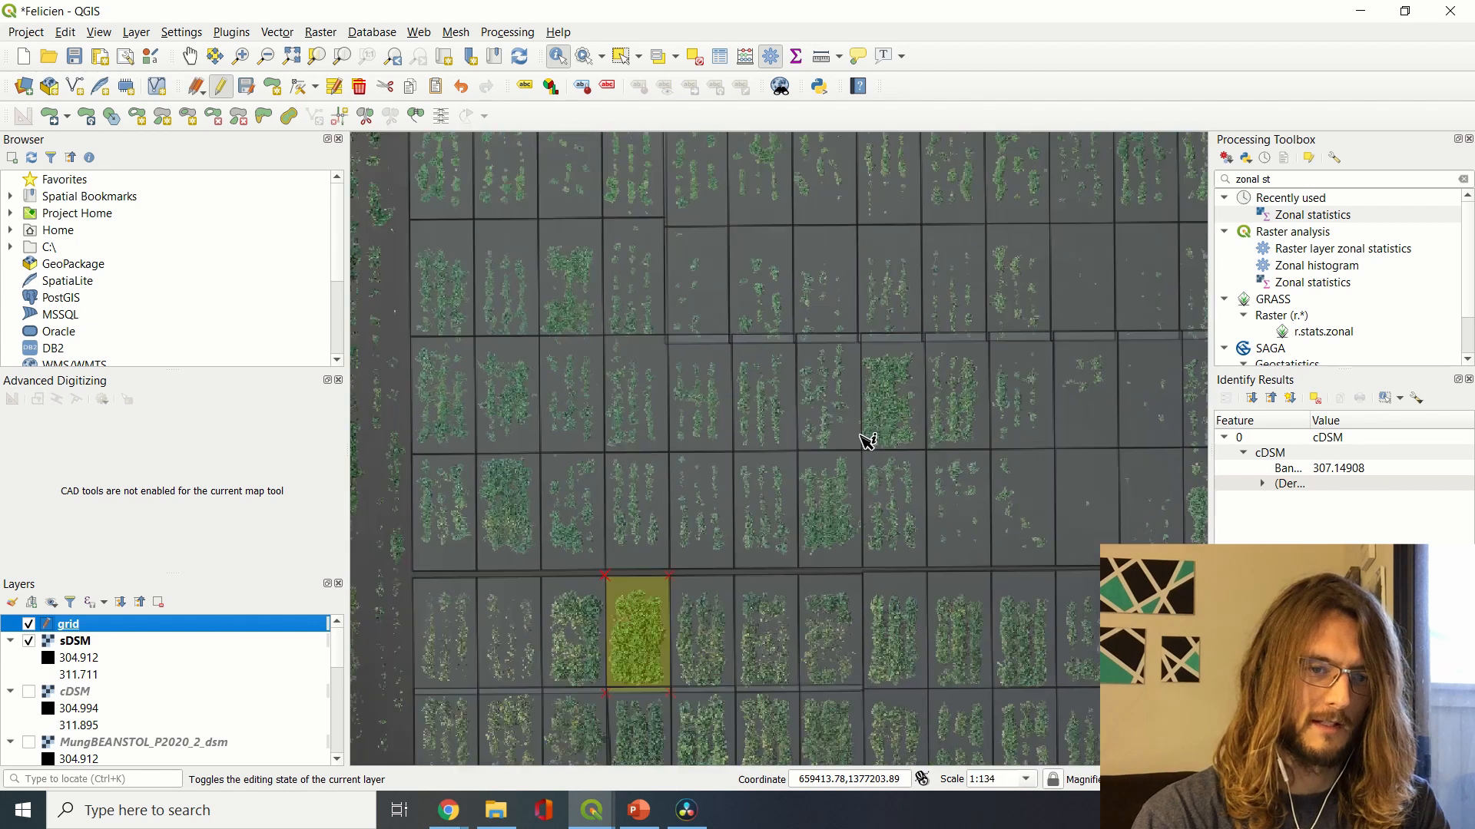
scroll(867, 439, "up", 2)
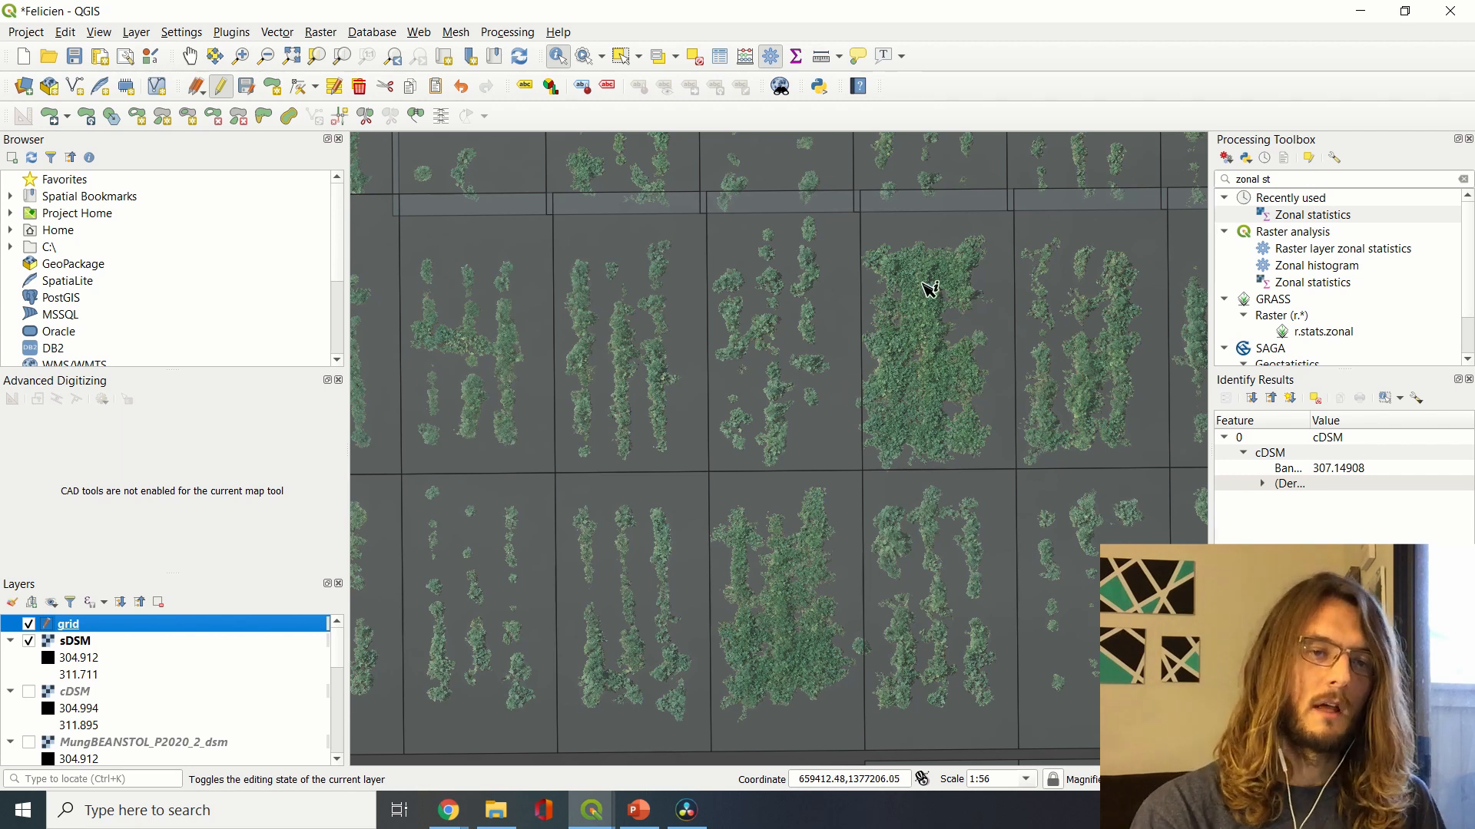
Toggle the sDSM layer to compare the plots with and without it, leave it hidden, and inspect the highlighted plot on the mosaic
left_click(29, 641)
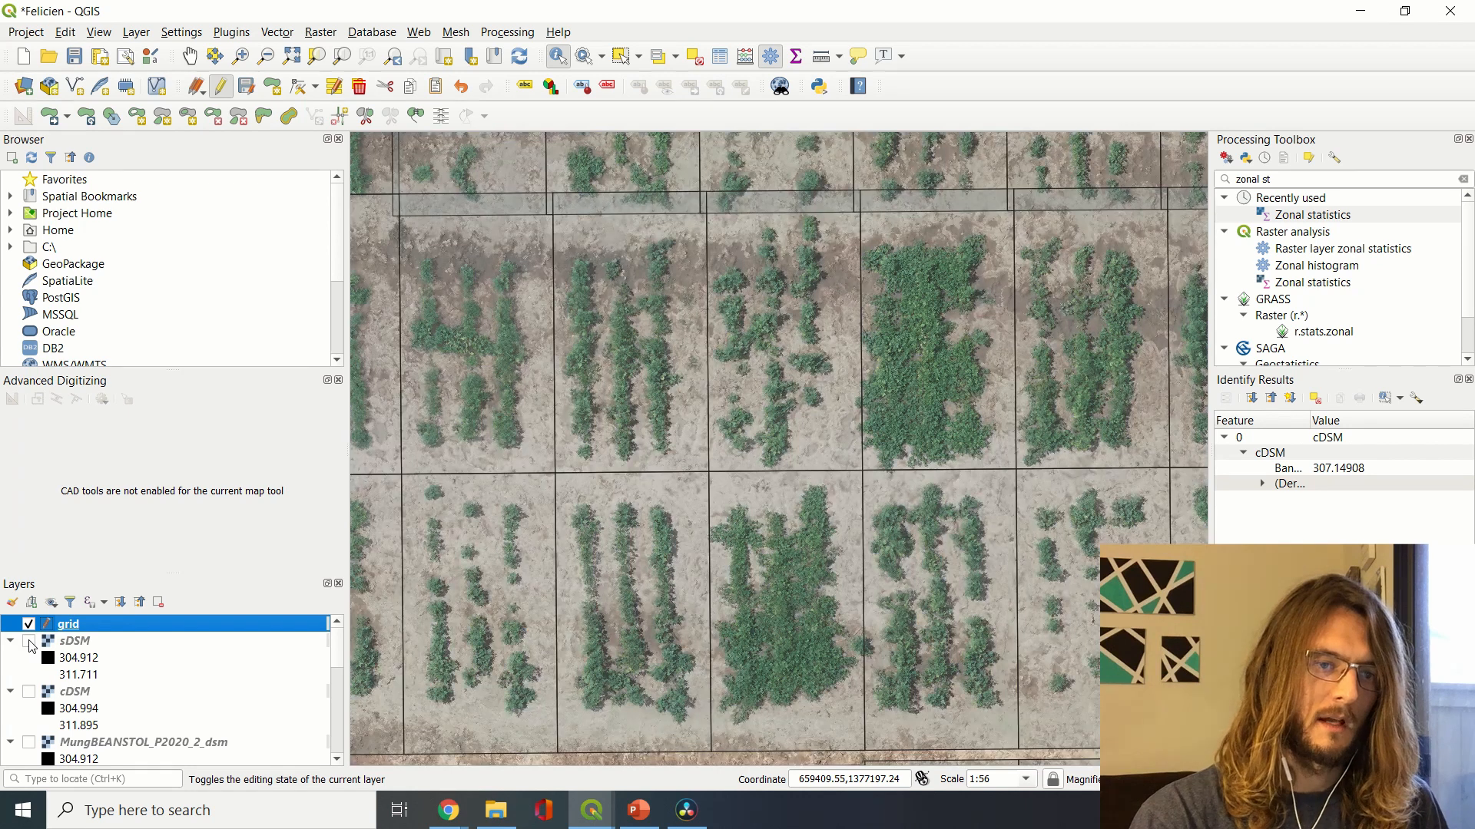
left_click(29, 641)
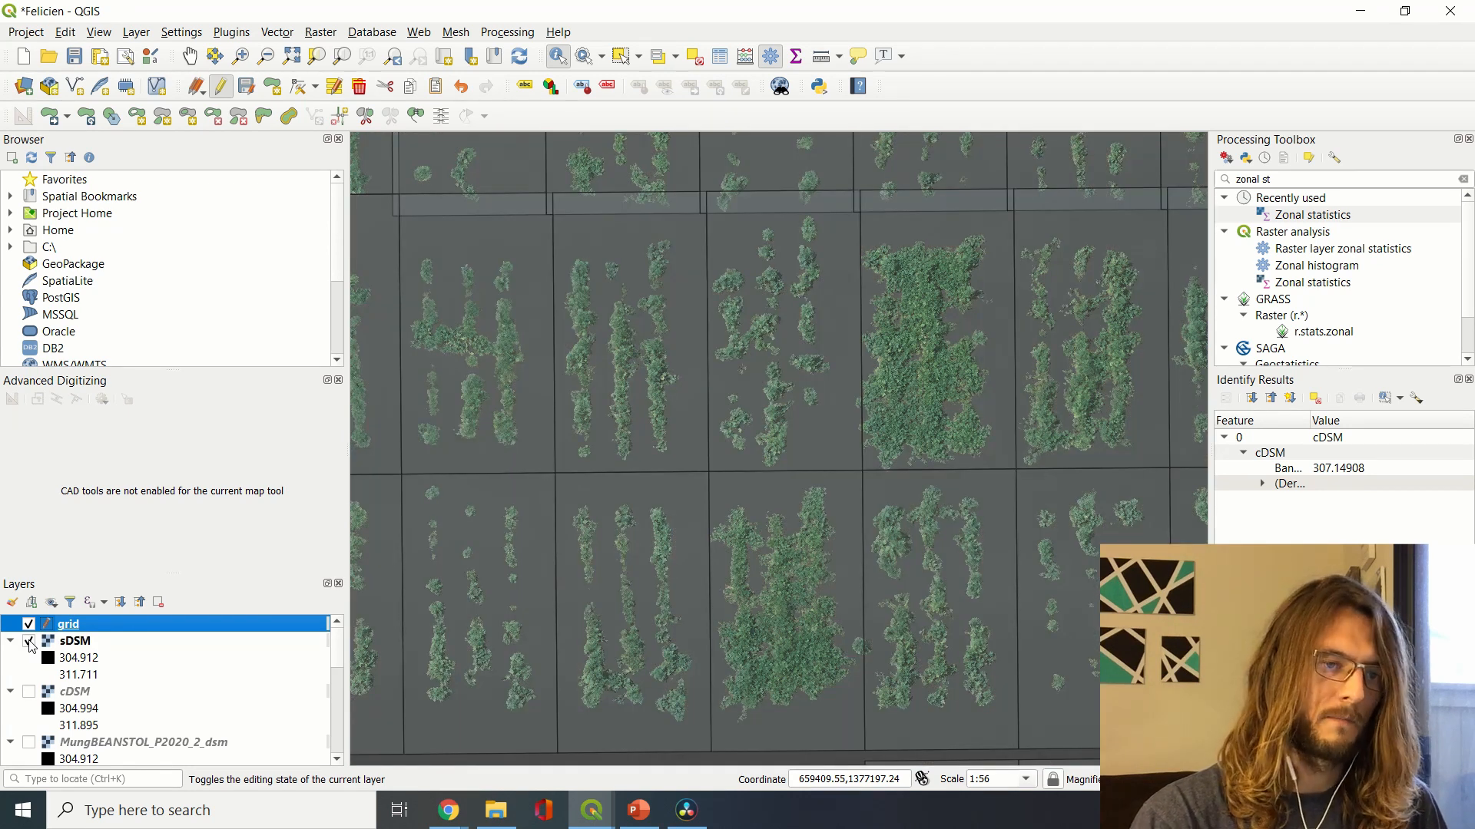
left_click(29, 642)
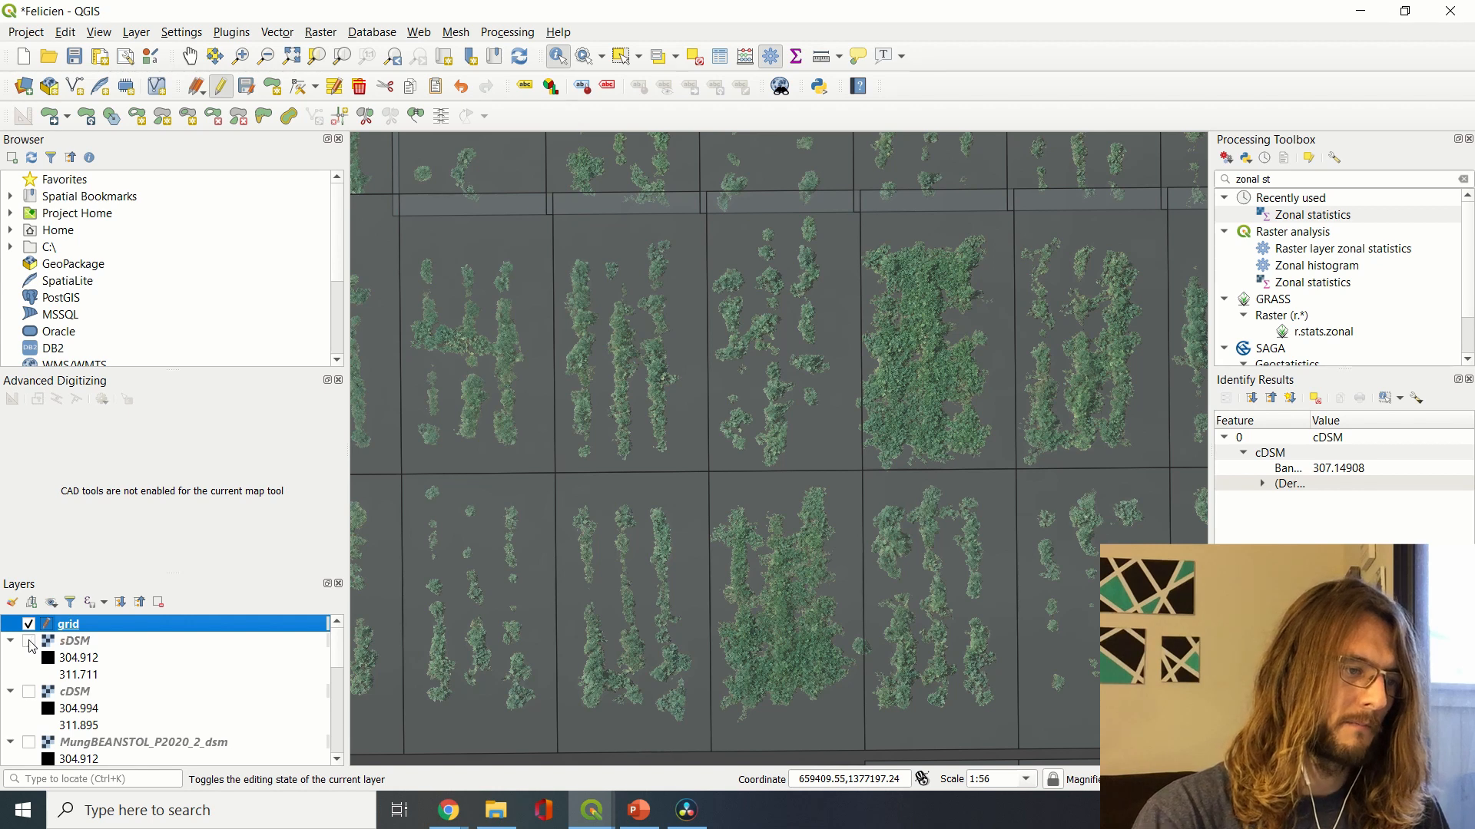
scroll(816, 459, "down", 3)
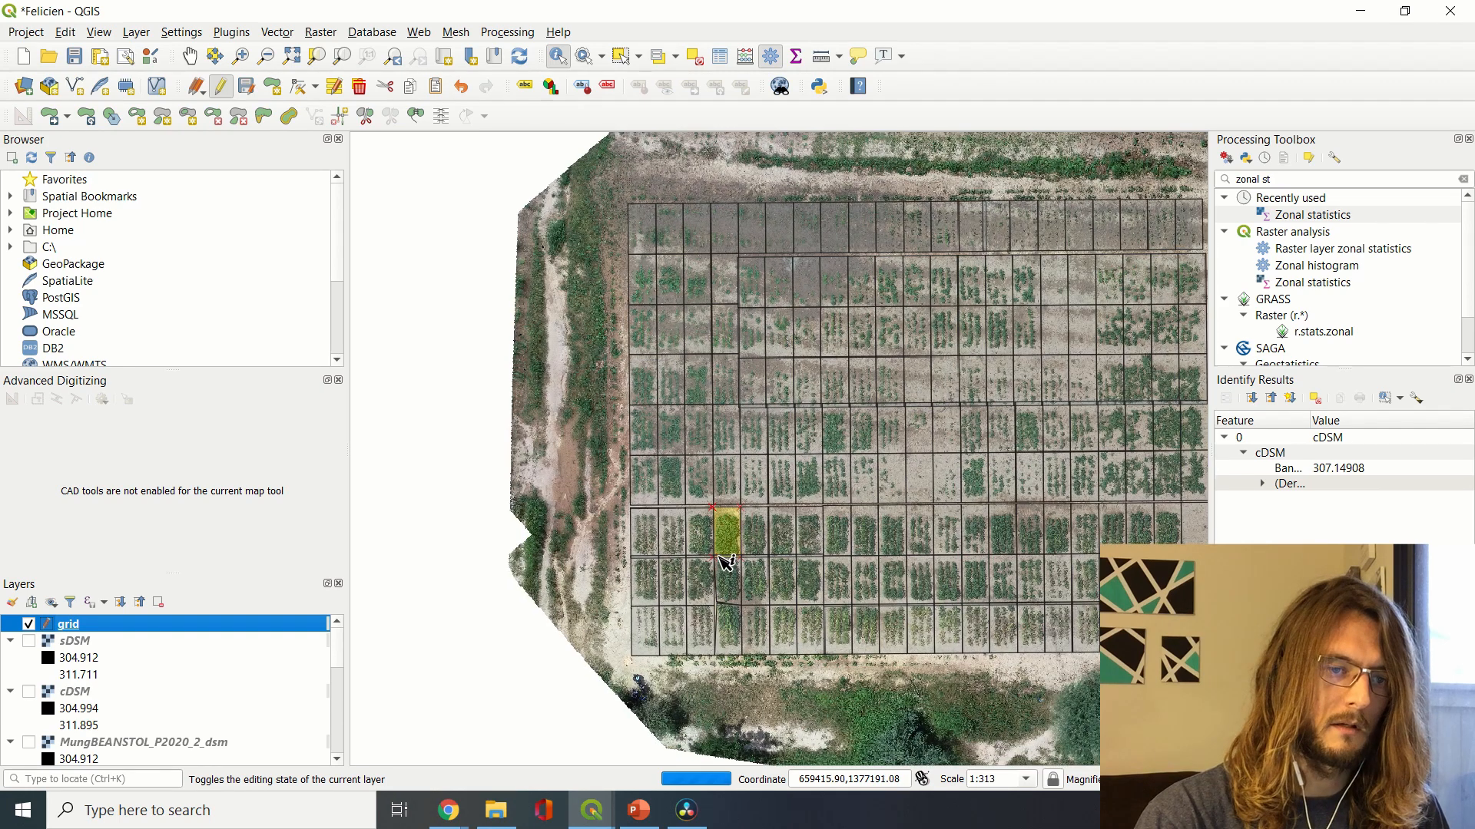
scroll(726, 563, "up", 2)
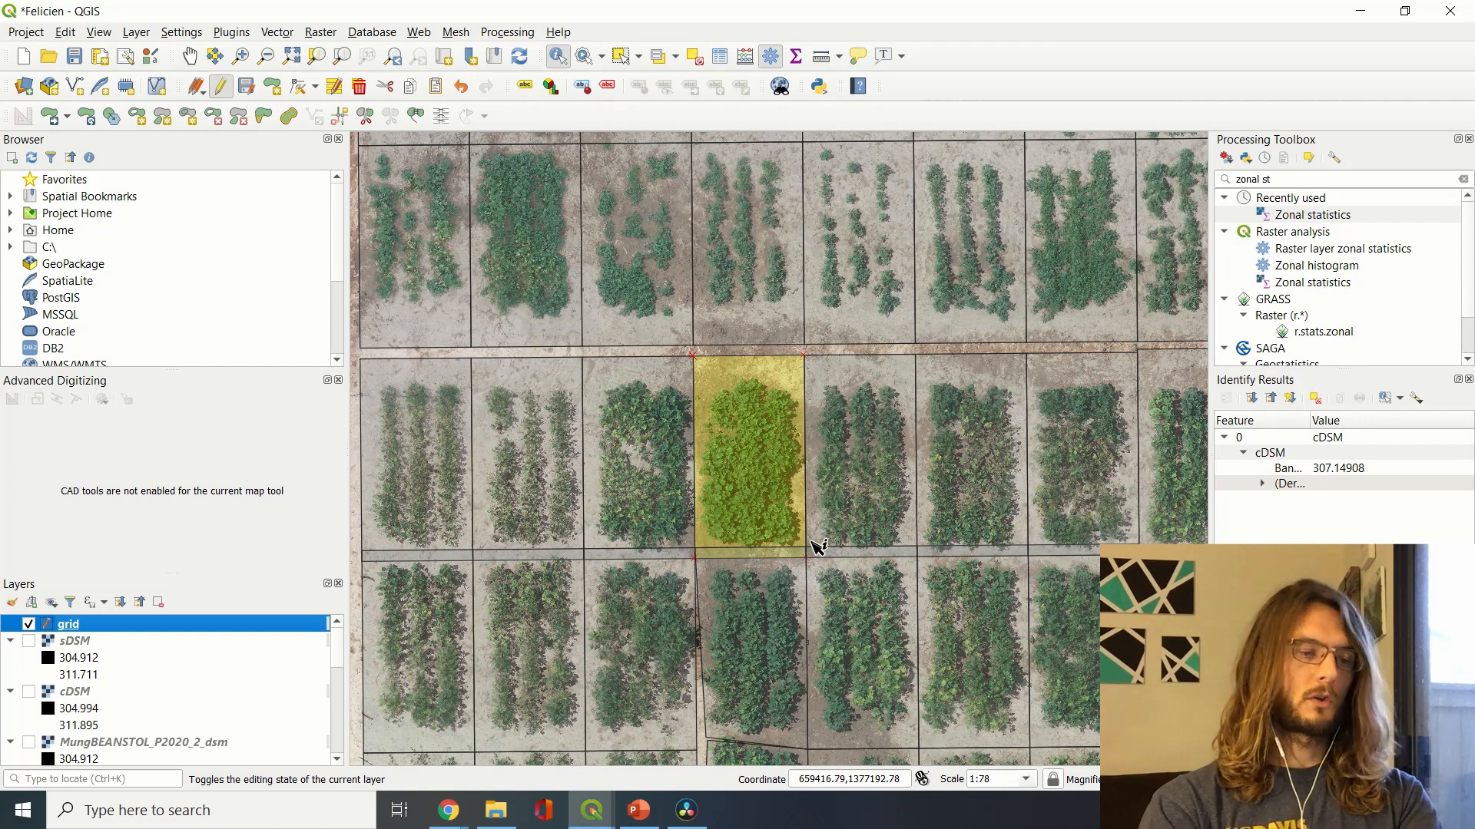
Switch back to the spreadsheet and go along row 35 to plot 52's canopy volume in column O
key("alt+Tab")
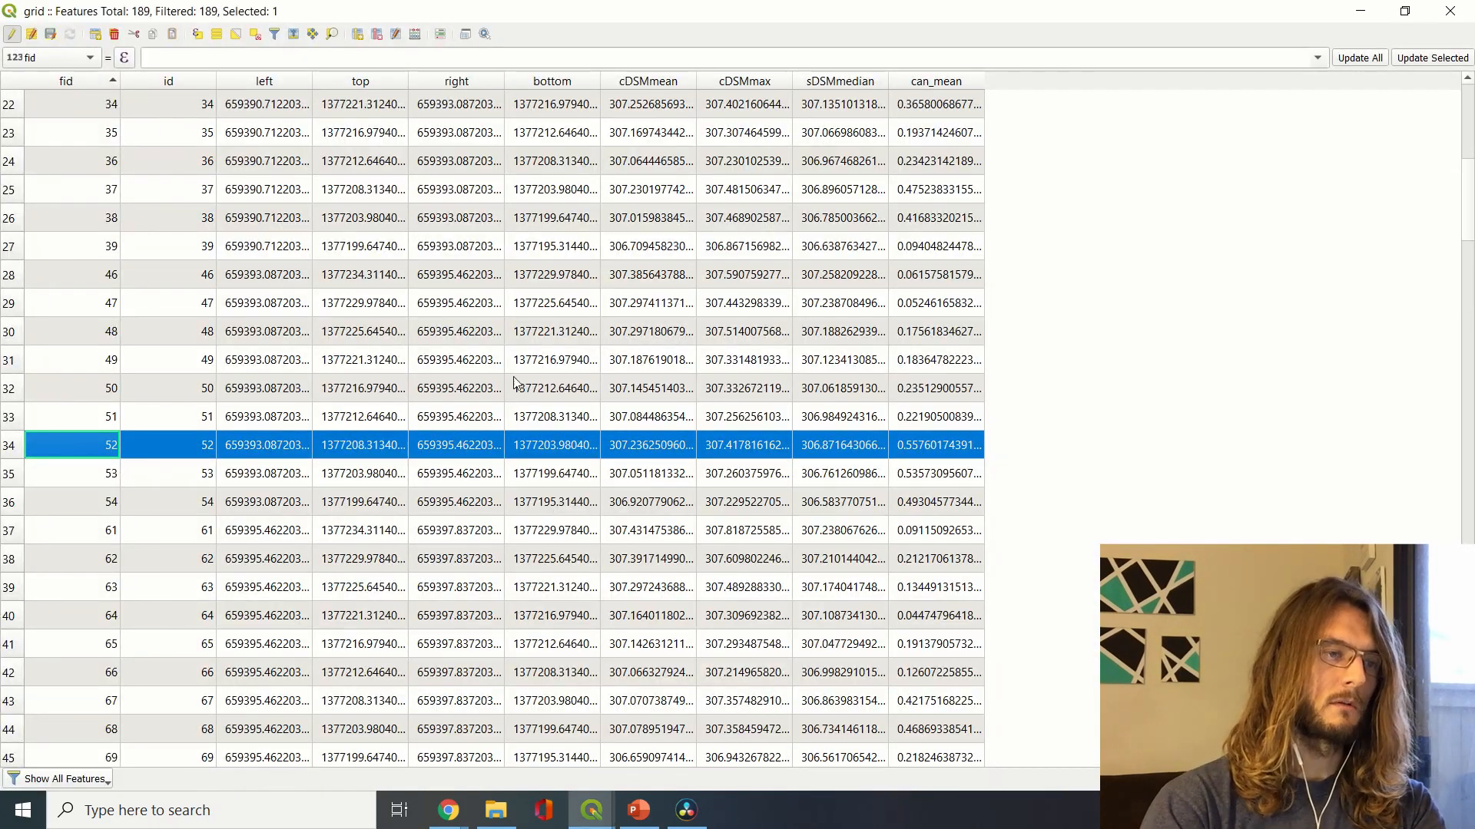
key("alt+Tab")
key("Tab")
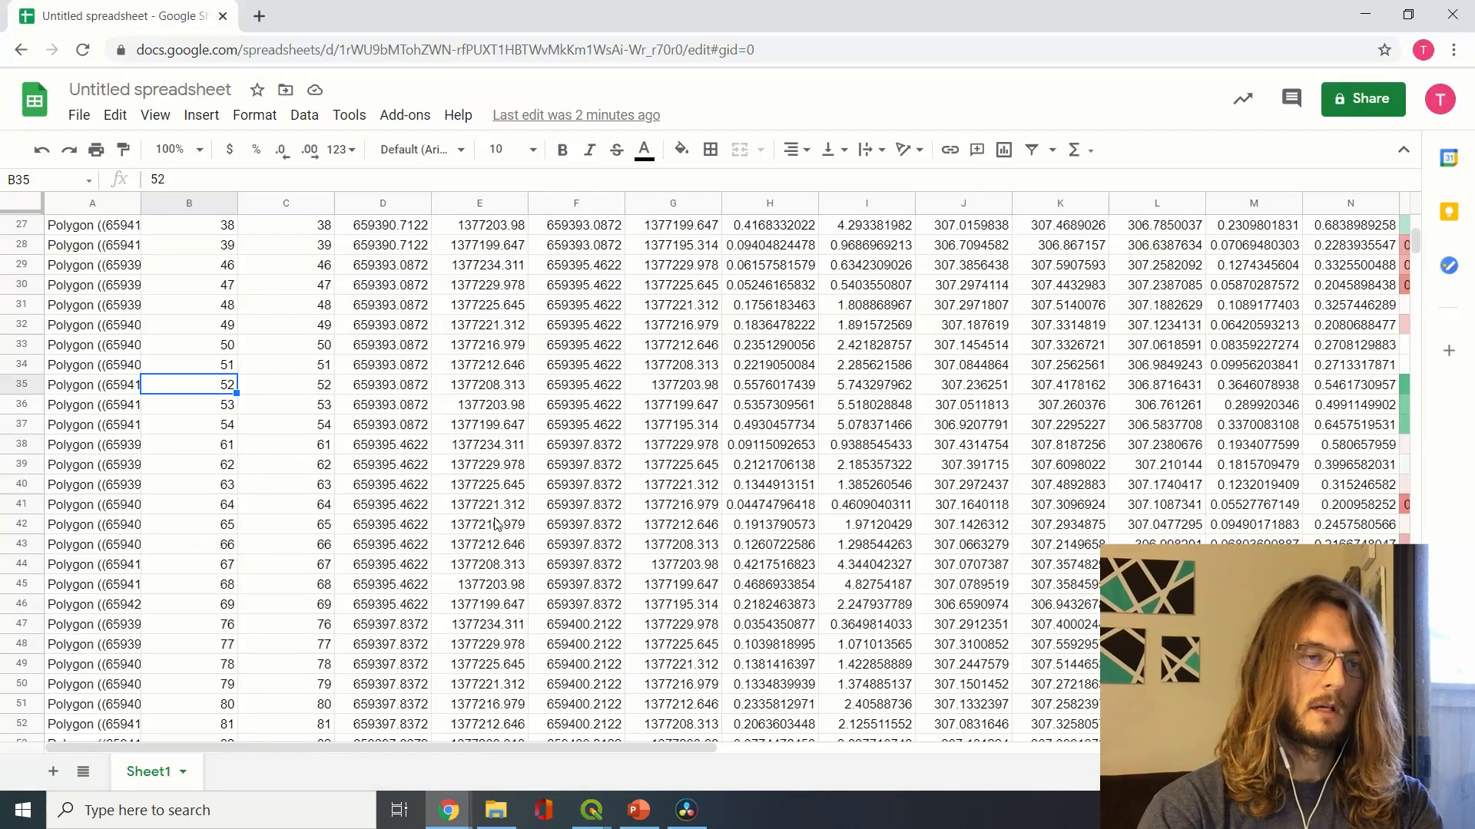
key("Right")
key("Right")
key("Right")
key("Right")
key("Right")
key("Right")
key("Right")
key("Right")
key("Right")
key("Right")
key("Right")
key("Right")
key("Right")
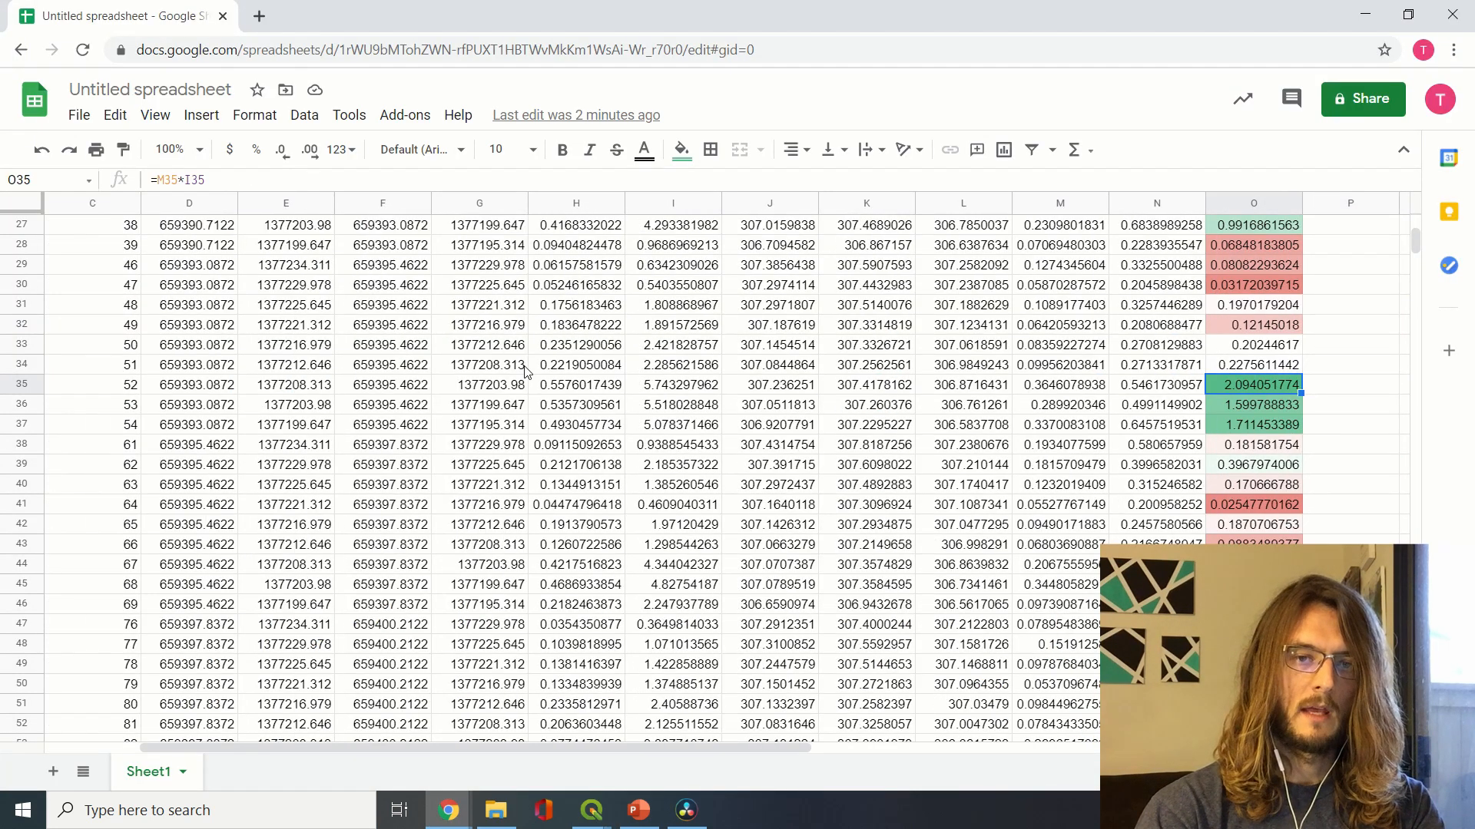
Check the canopy volumes down to cell O37, then return to the QGIS map and examine the plots directly below the highlighted one
key("Down")
key("Down")
key("alt+Tab")
key("Tab")
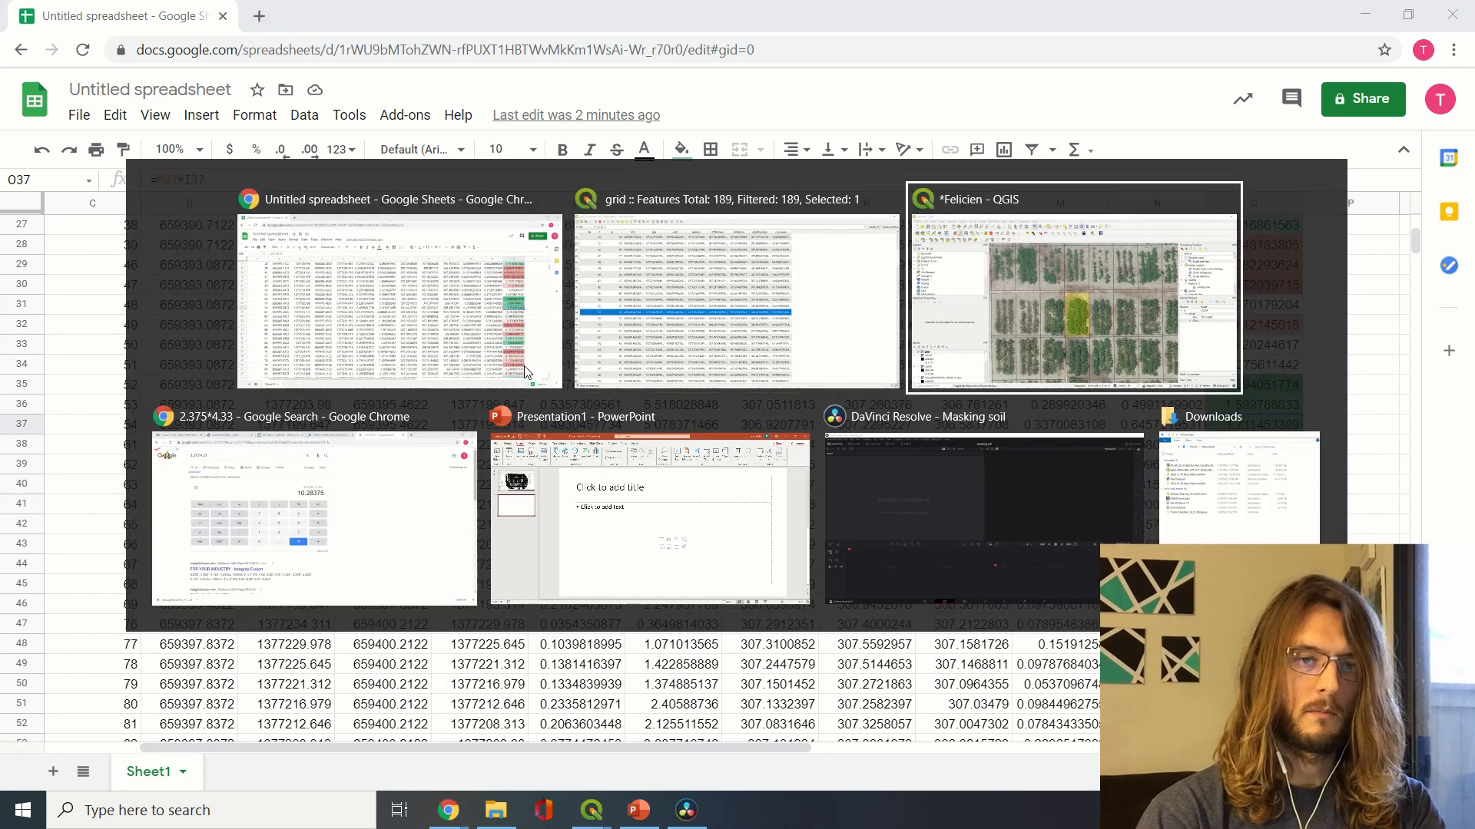
scroll(757, 651, "down", 3)
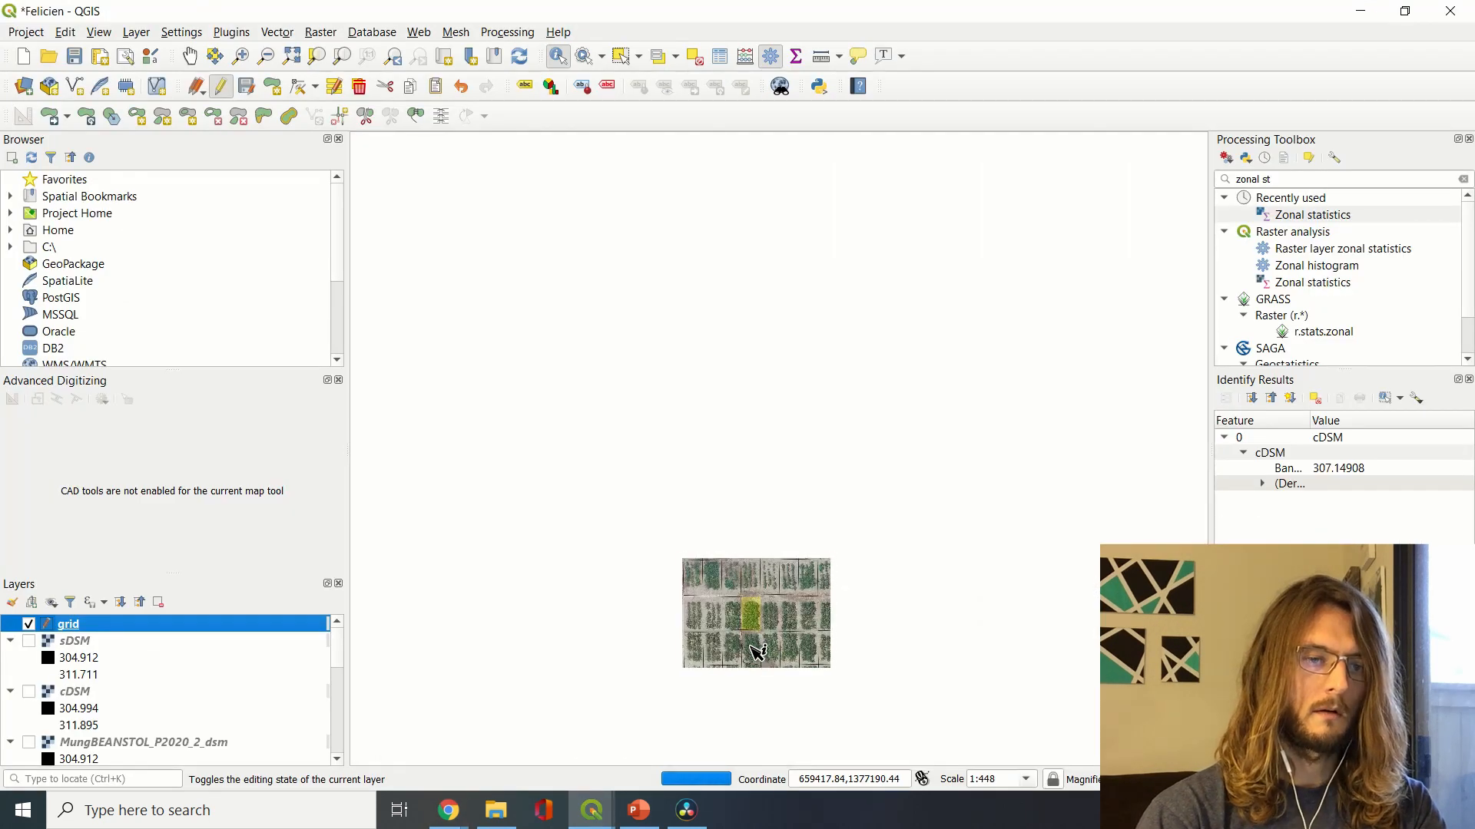
scroll(751, 646, "up", 1)
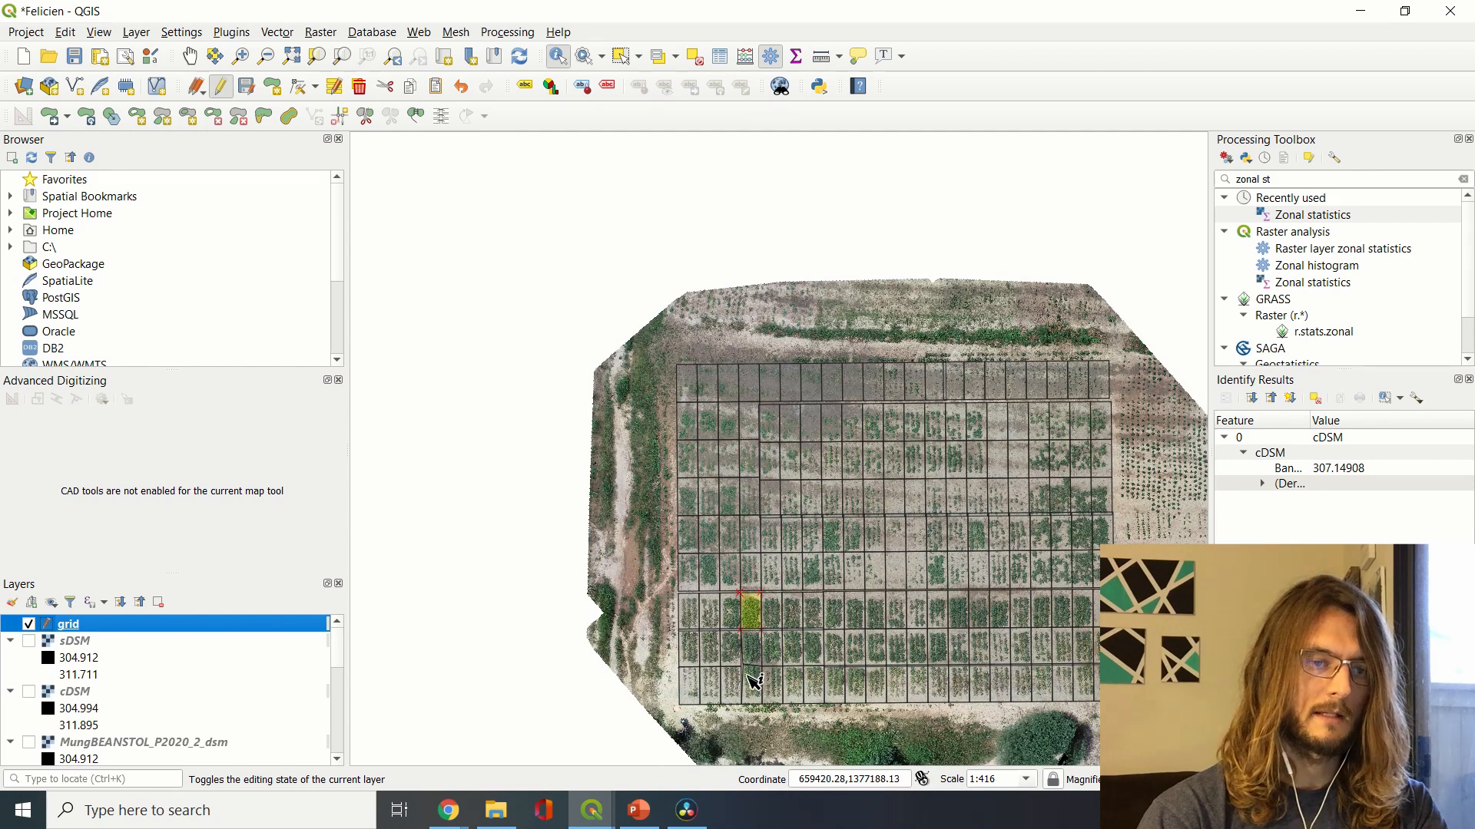
scroll(758, 720, "up", 2)
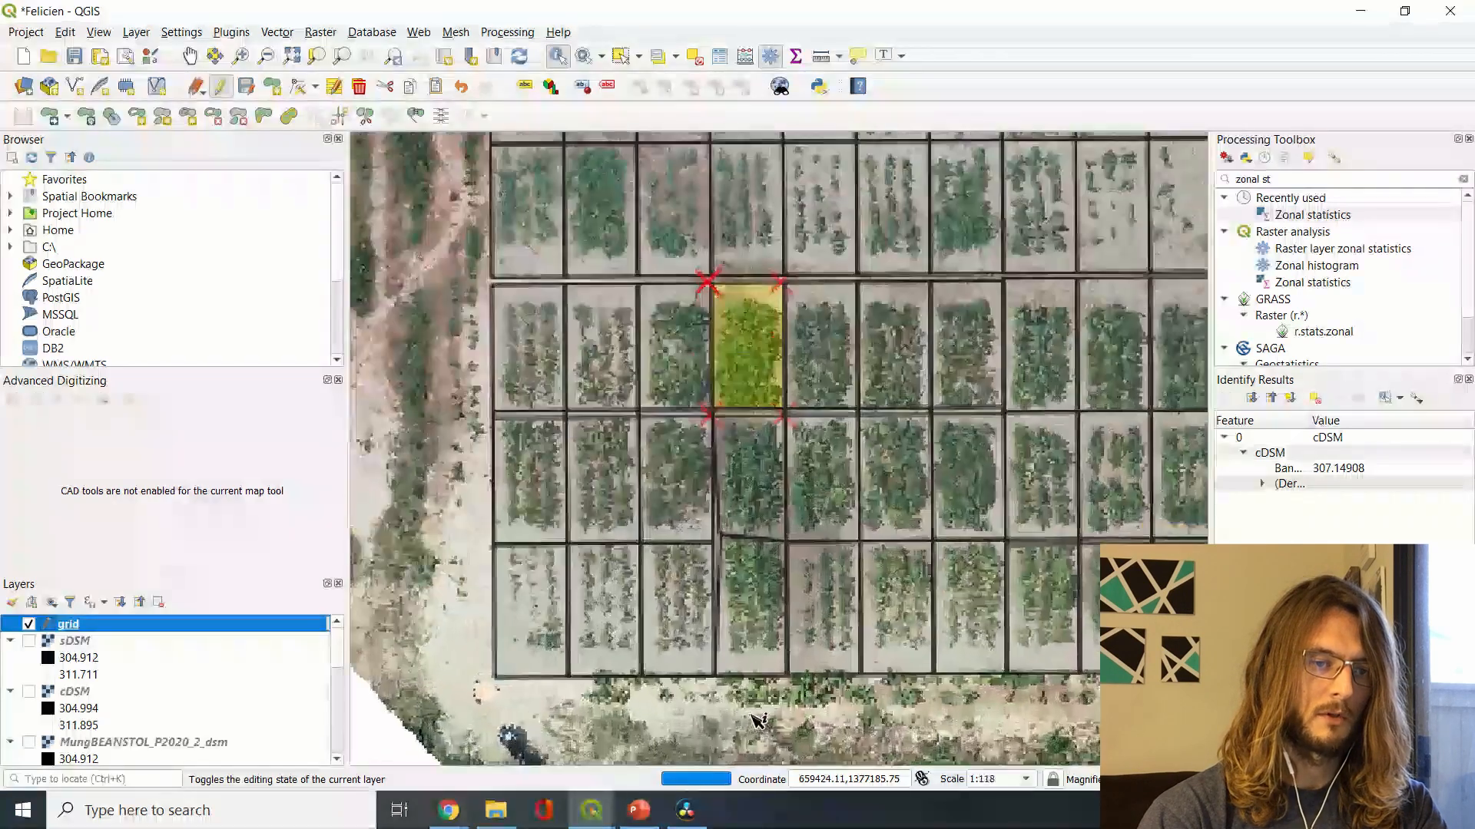
scroll(758, 720, "up", 1)
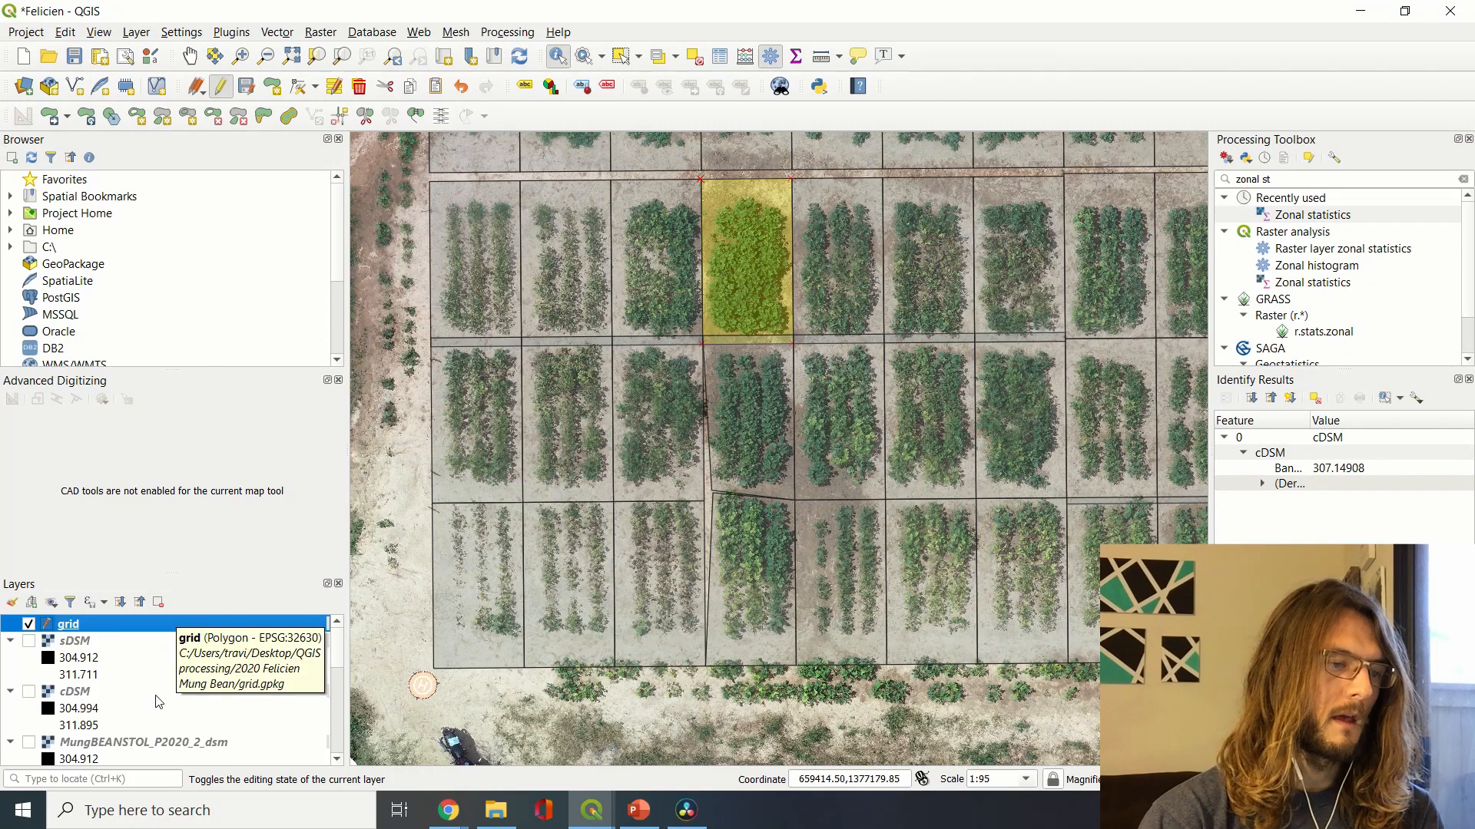
Show the MungBEANSTOL_P2020_2_dsm layer and examine the relief of the highlighted plot and its surrounding plots
scroll(161, 718, "down", 3)
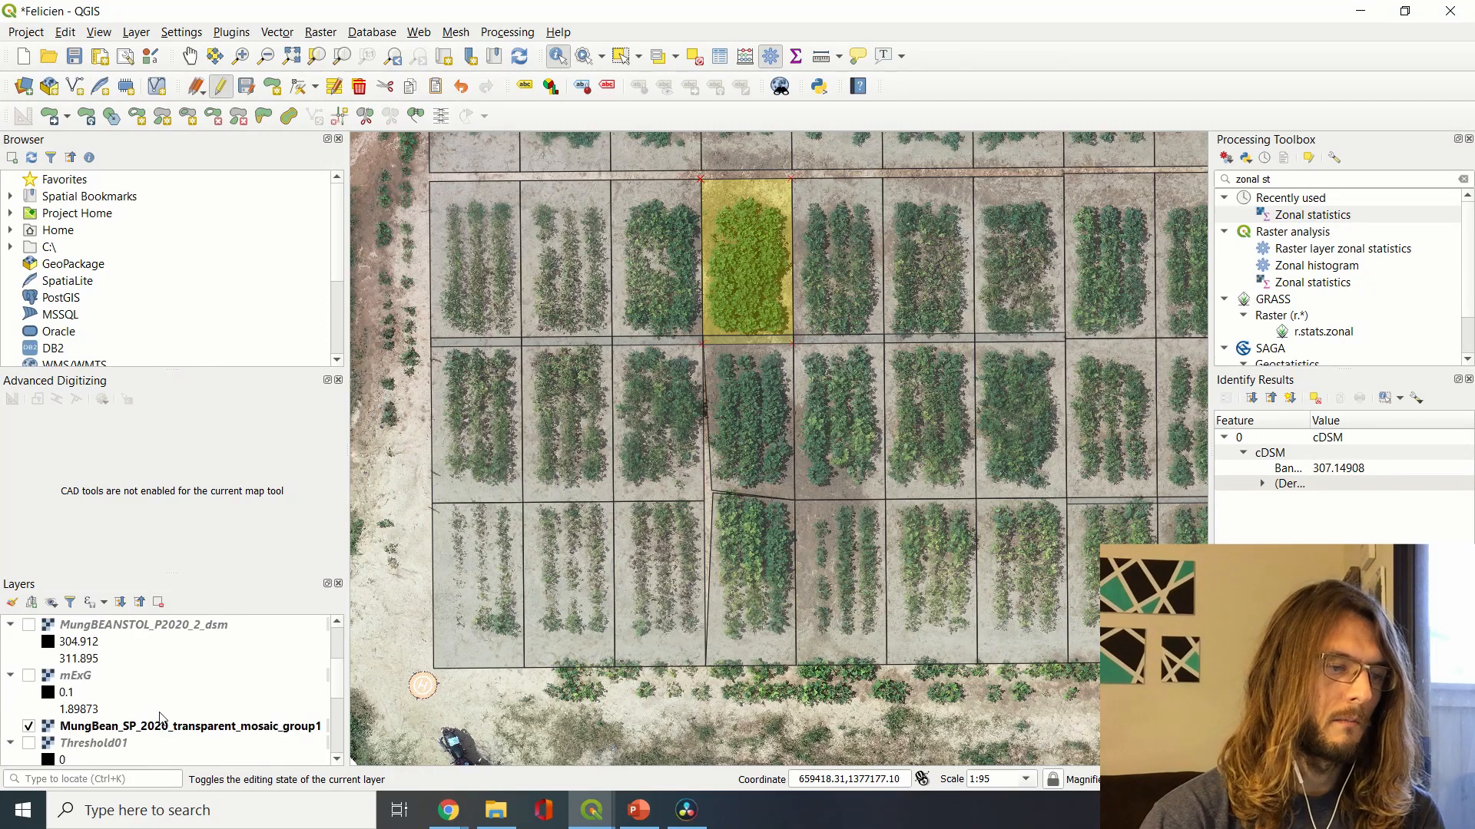
scroll(162, 718, "up", 3)
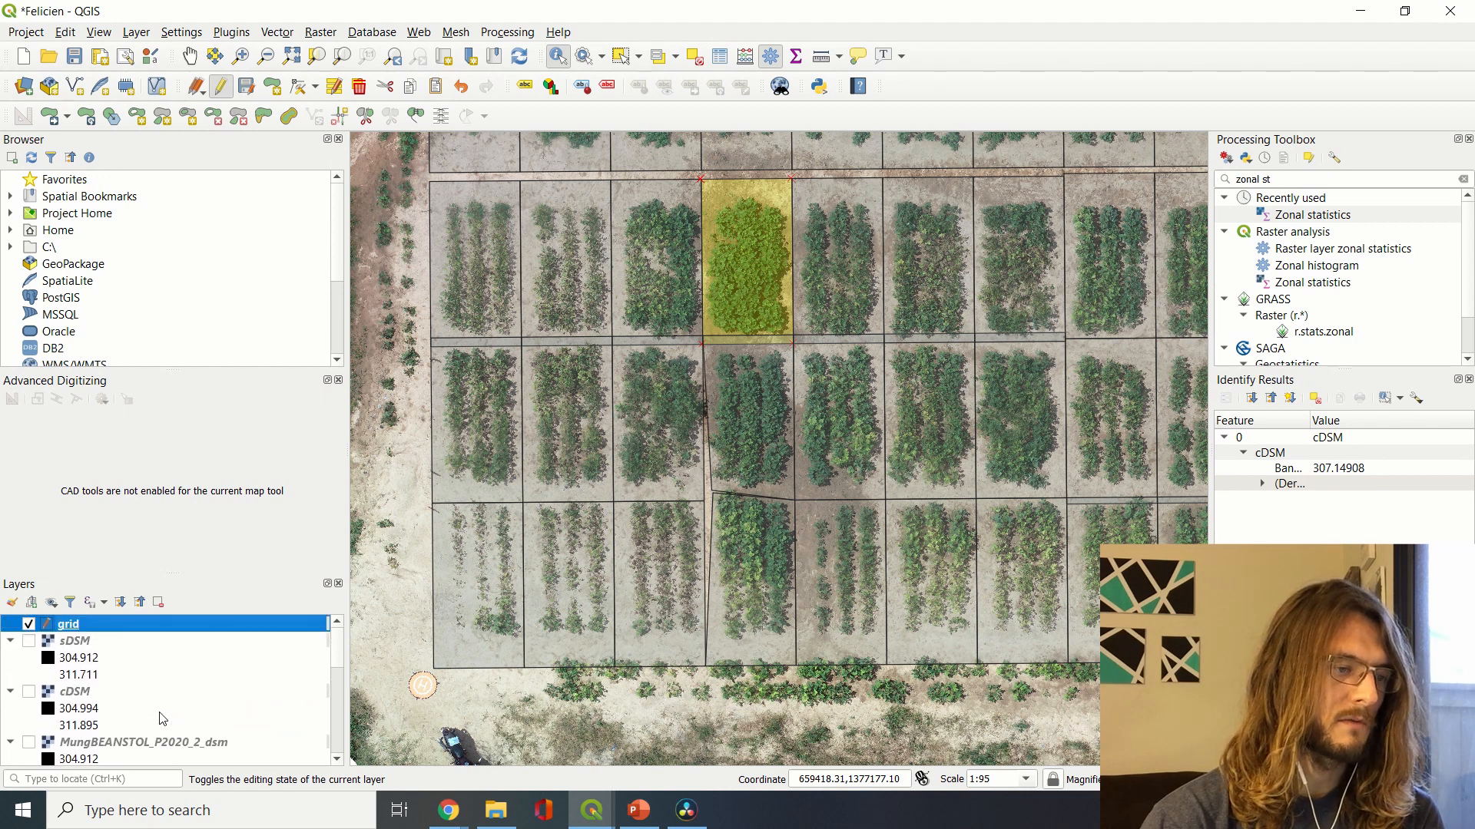
scroll(163, 718, "down", 3)
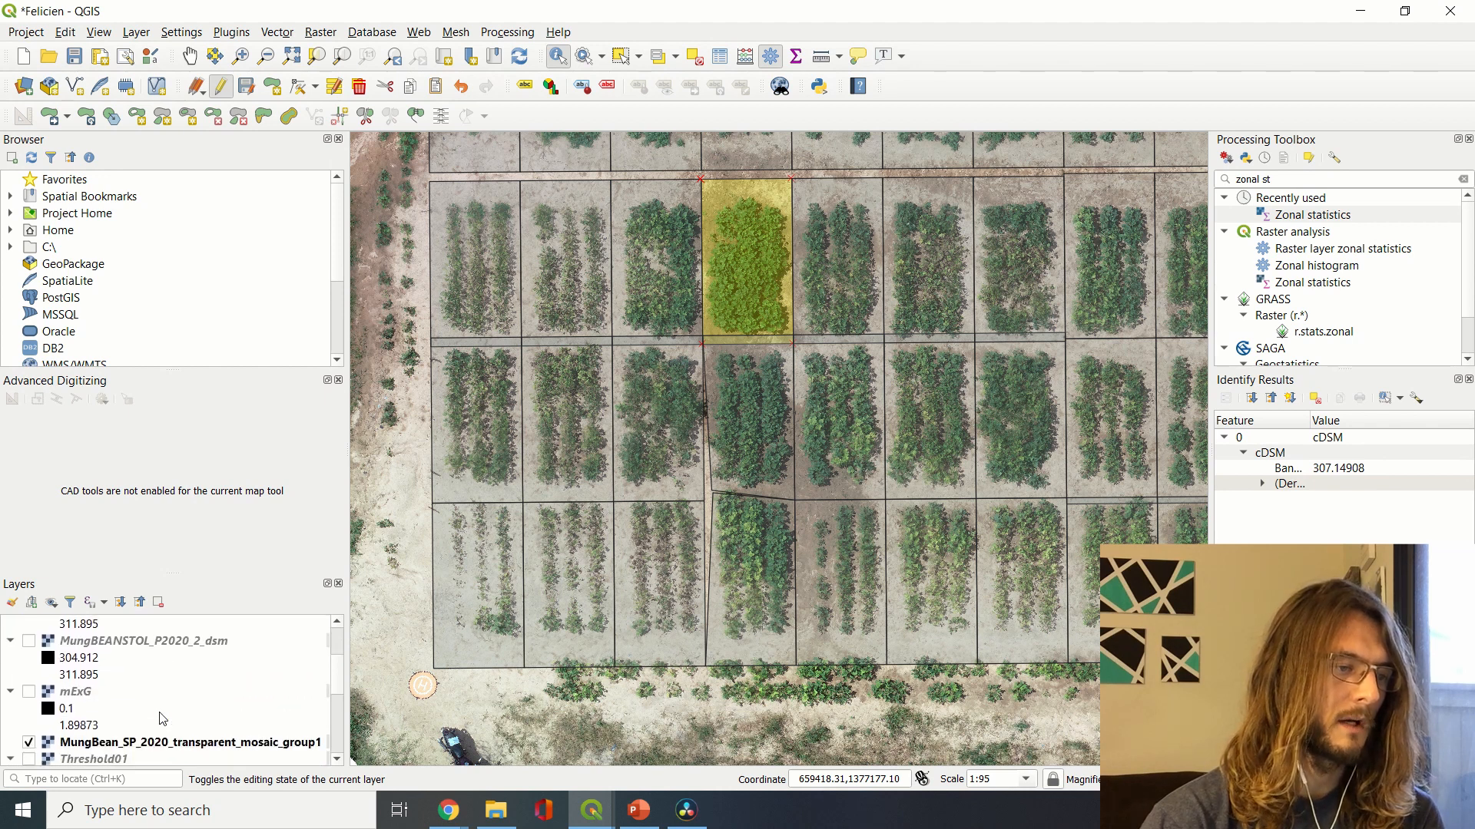
left_click(29, 640)
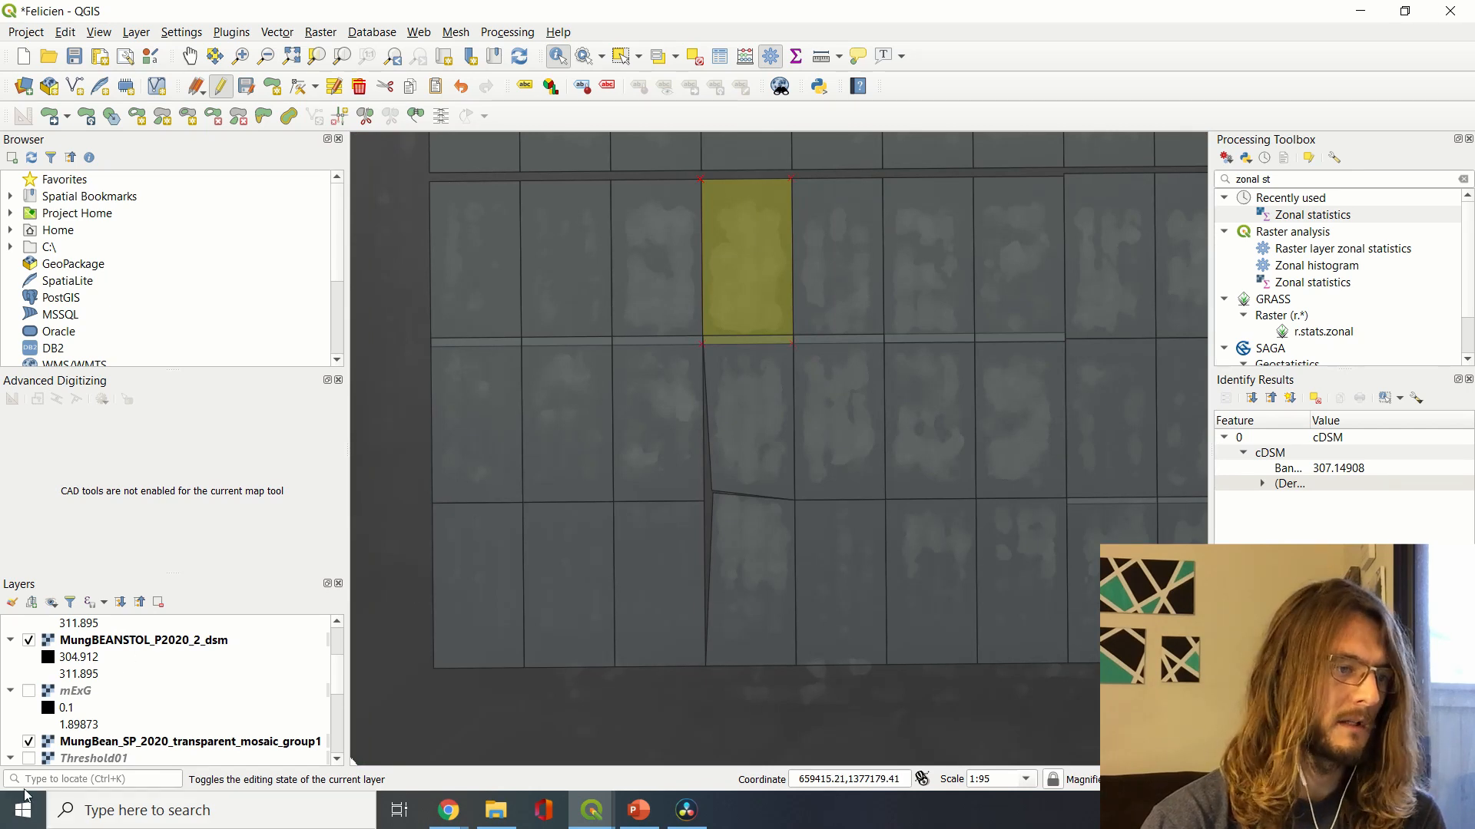
scroll(171, 670, "up", 3)
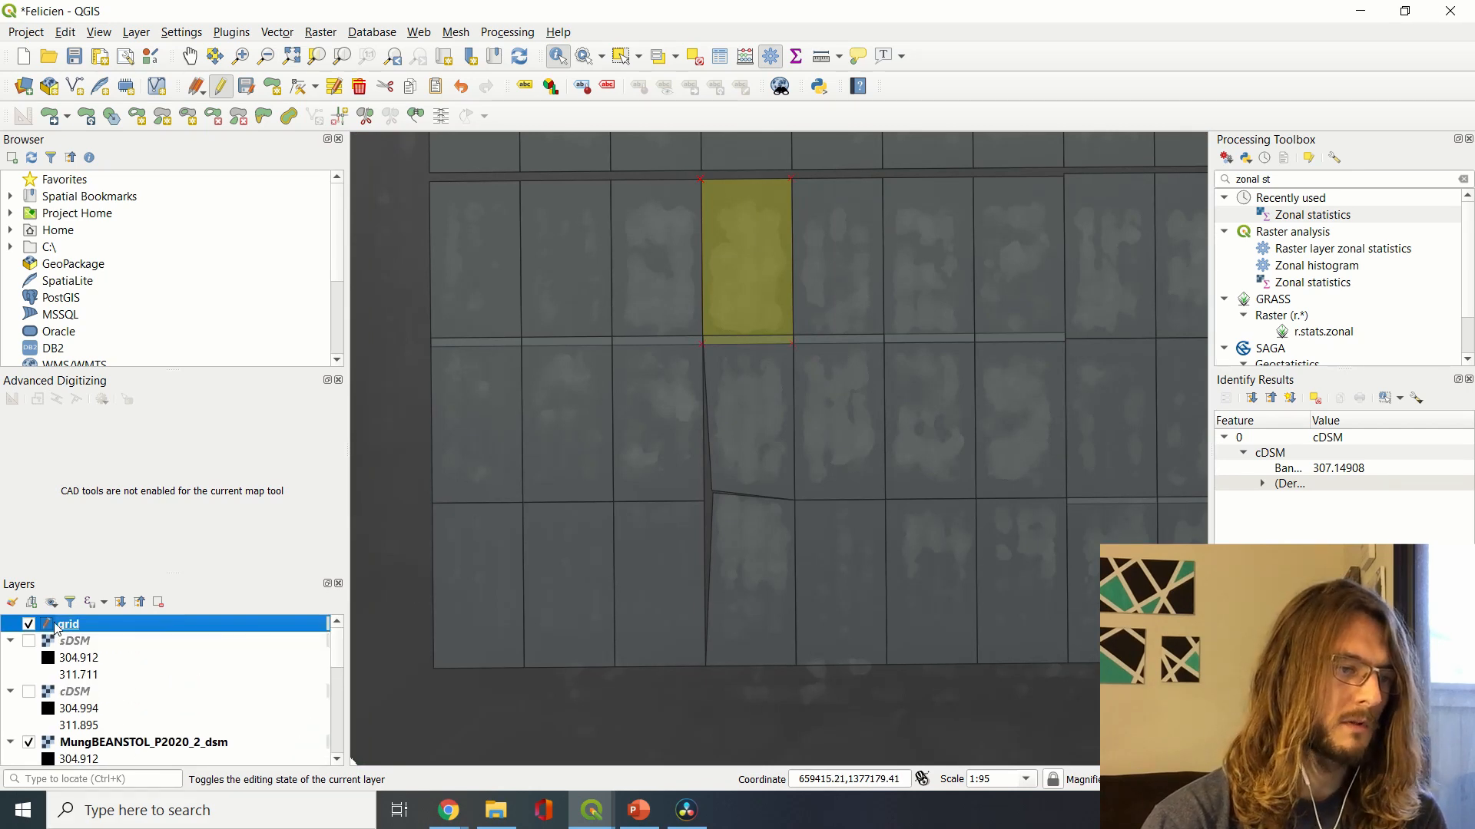
scroll(801, 425, "down", 1)
scroll(801, 425, "down", 1)
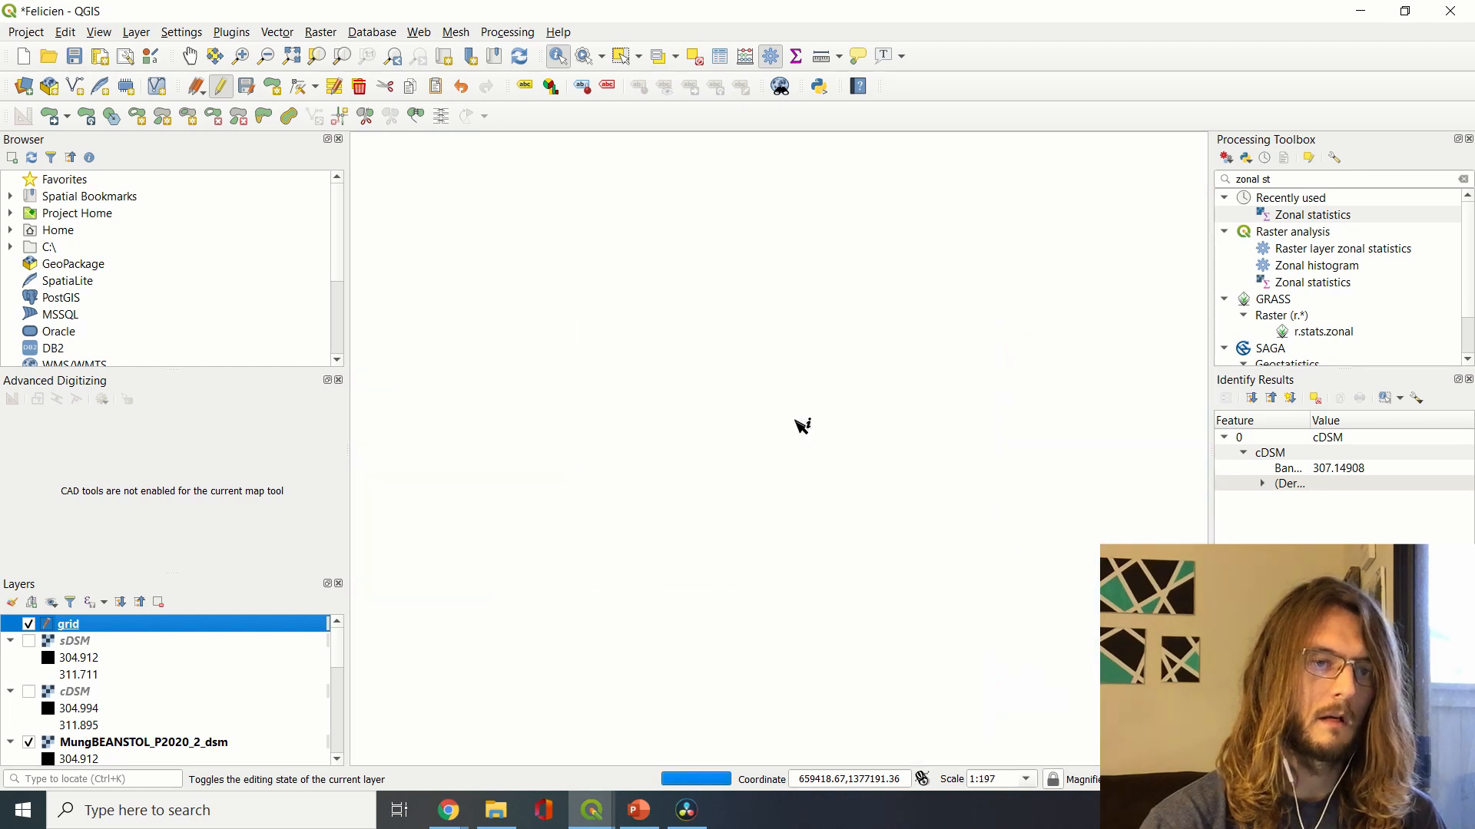
Switch to the spreadsheet and compare plot 52's canopy volume in cell O35 with the volumes of the neighbouring rows
key("alt+Tab")
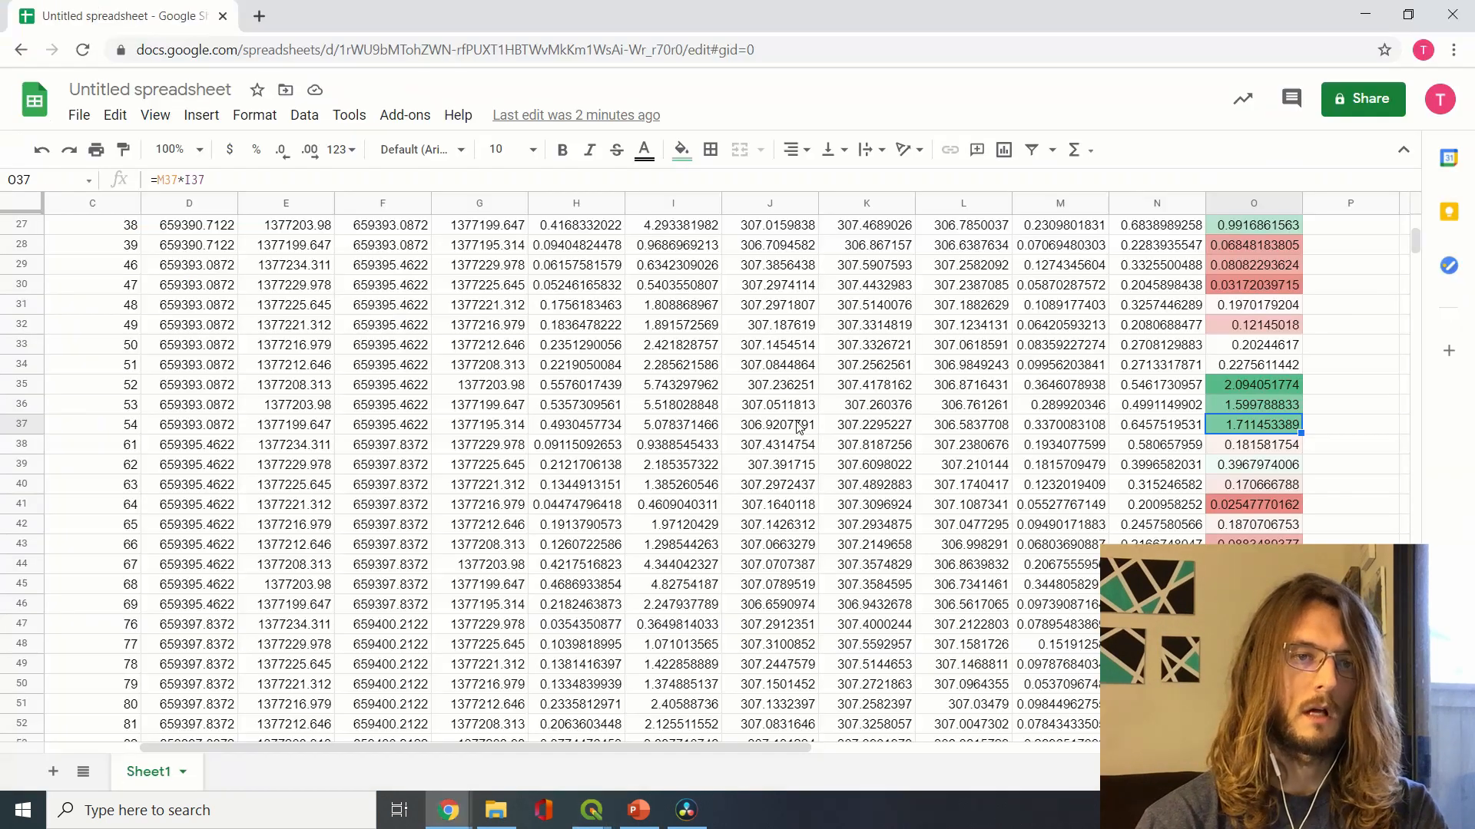
left_click(1273, 384)
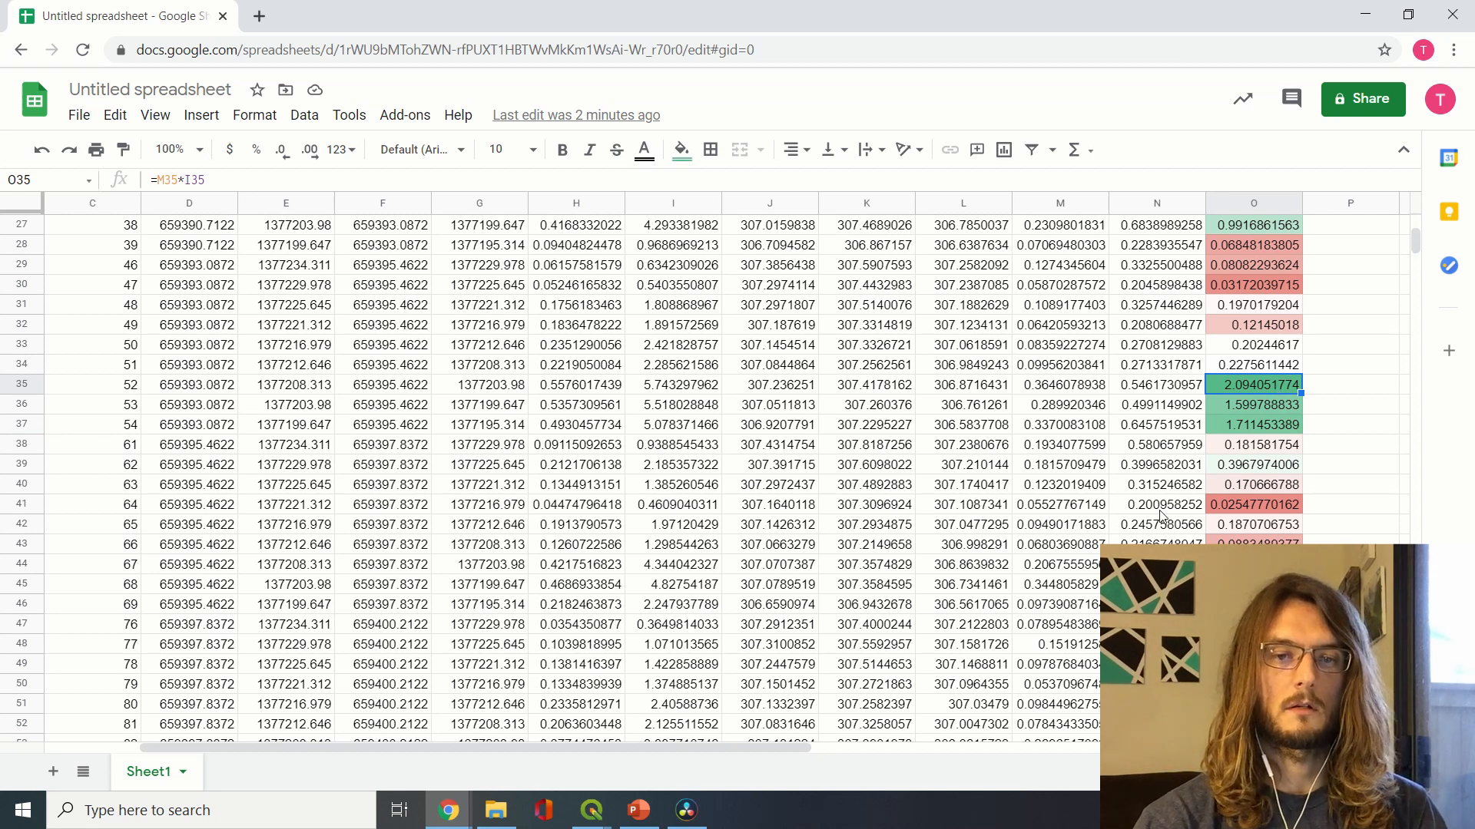
scroll(1161, 516, "down", 1)
scroll(1161, 516, "down", 1)
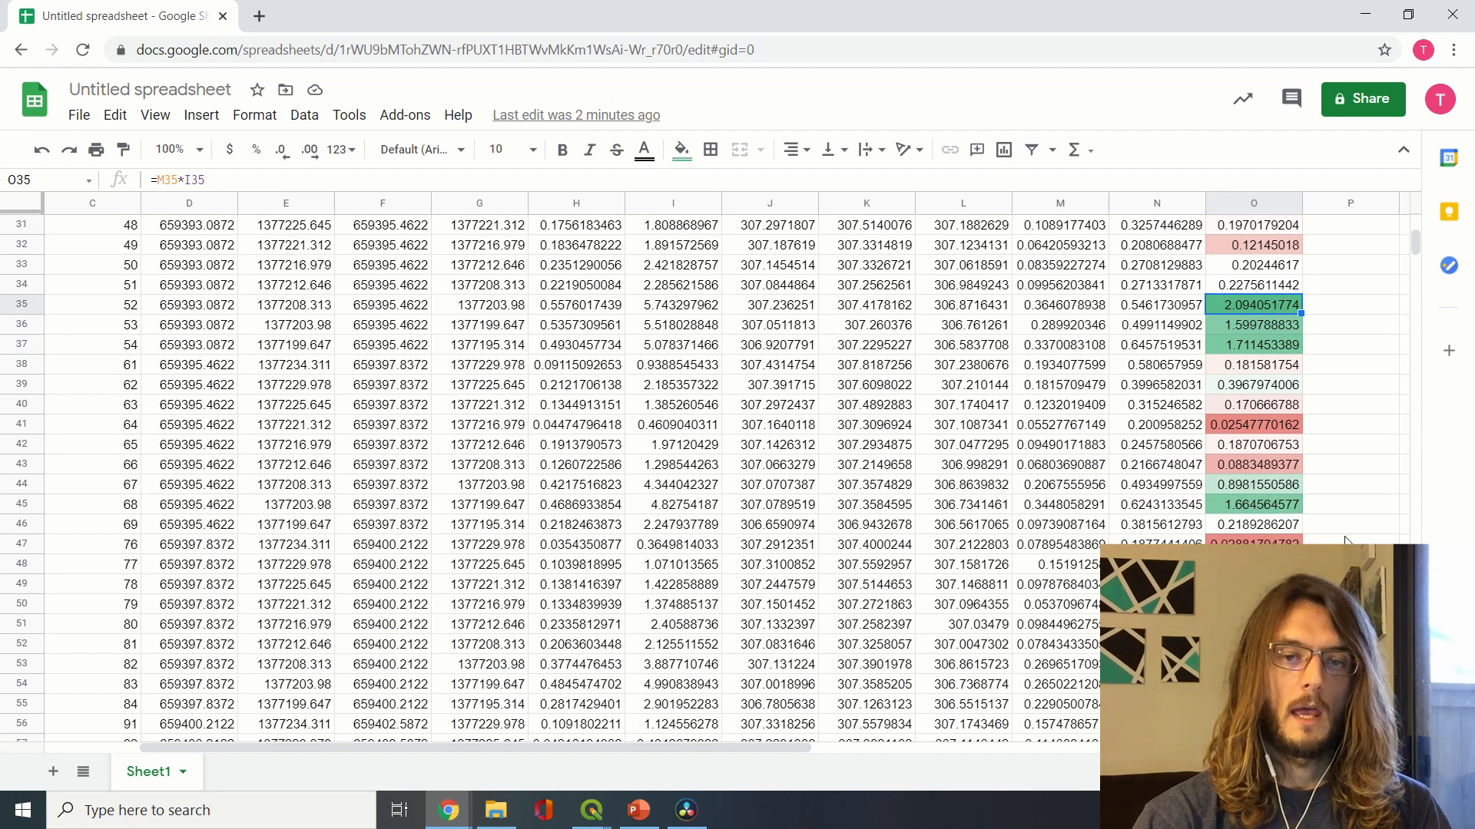
scroll(1214, 472, "up", 8)
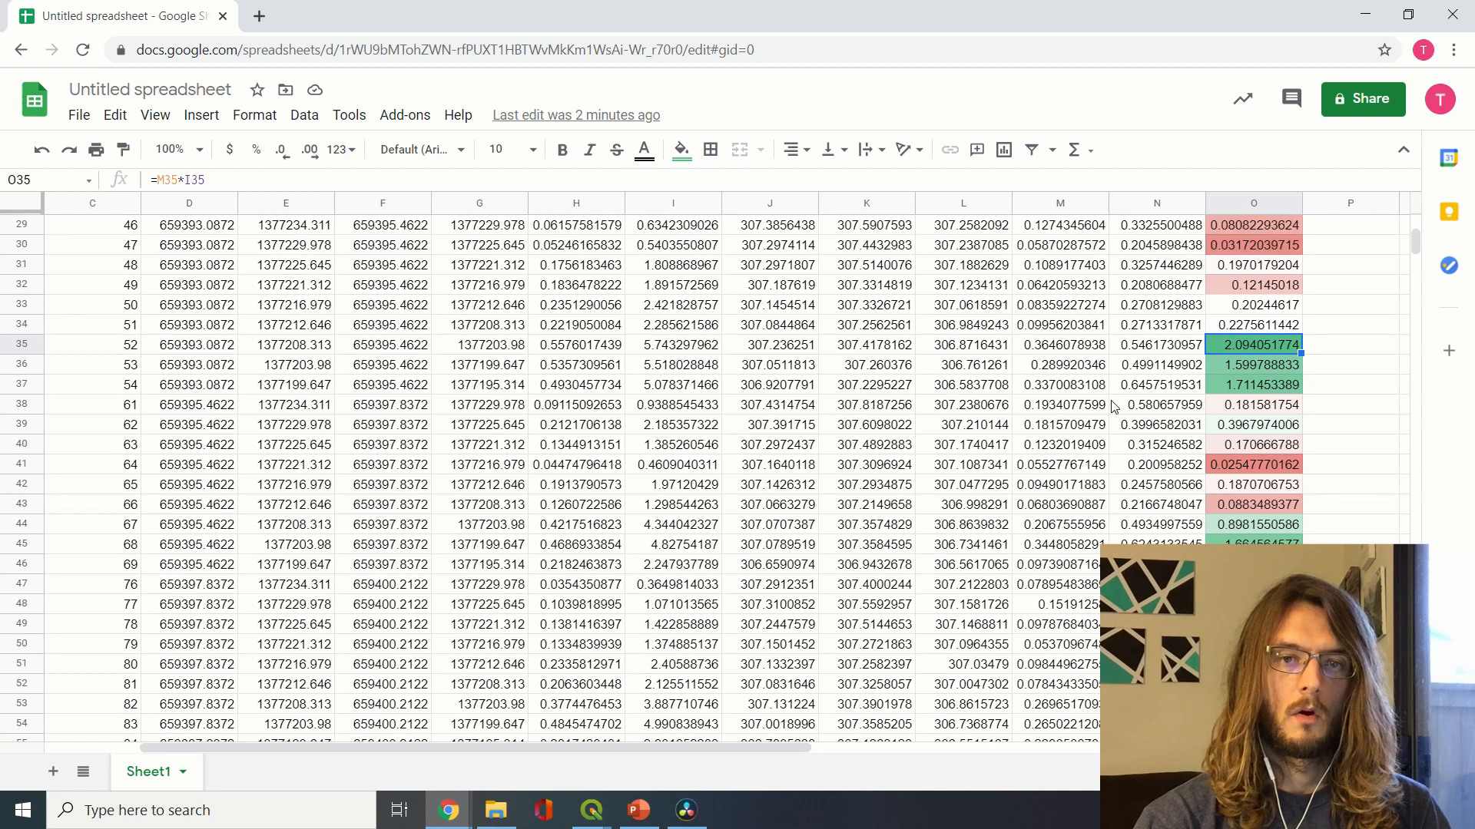
Return to QGIS, hide the MungBEANSTOL_P2020_2_dsm layer and examine the highlighted plot and its neighbours on the mosaic
key("alt+Tab")
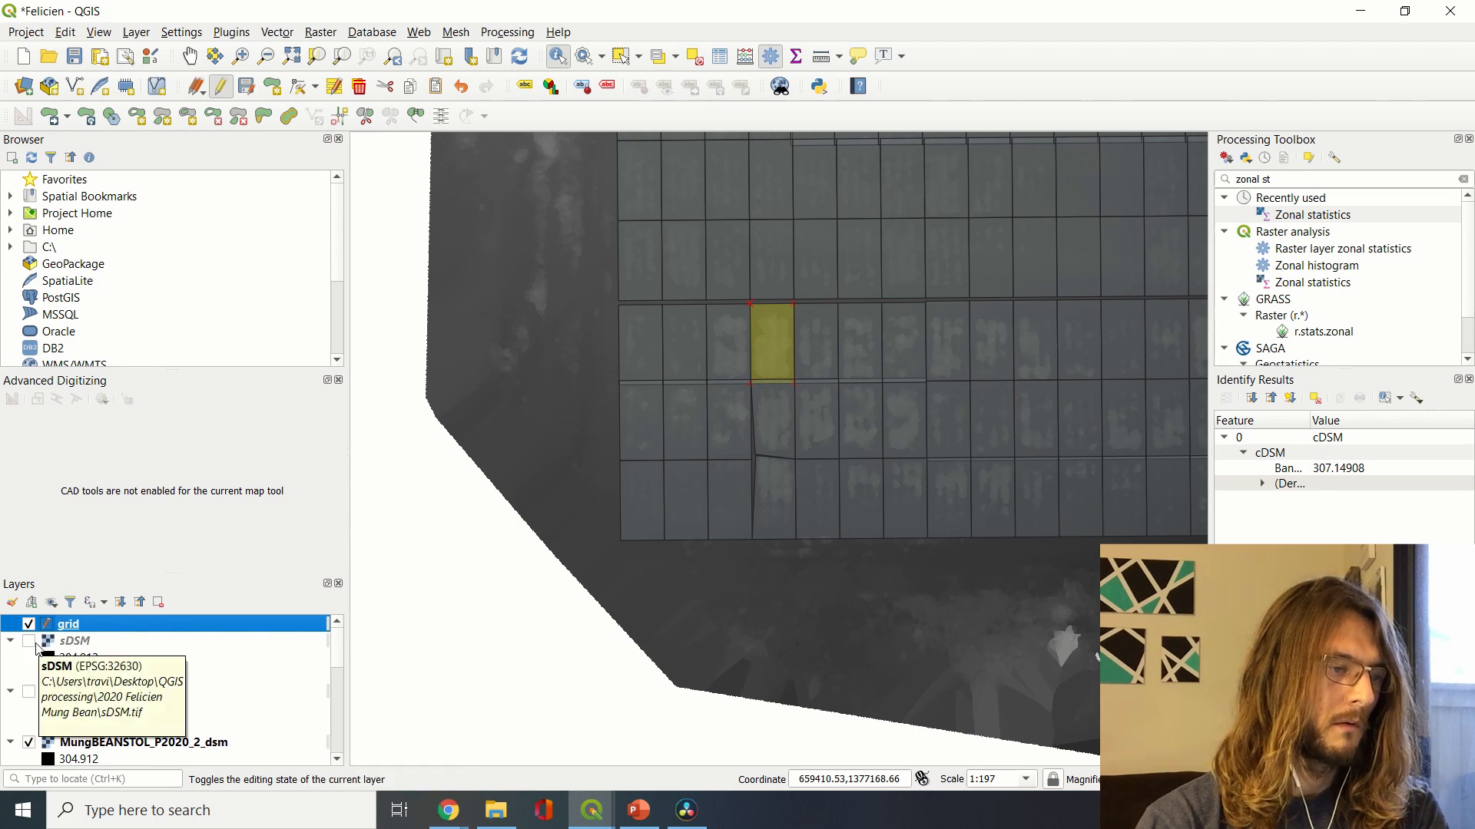
left_click(29, 741)
scroll(154, 713, "down", 5)
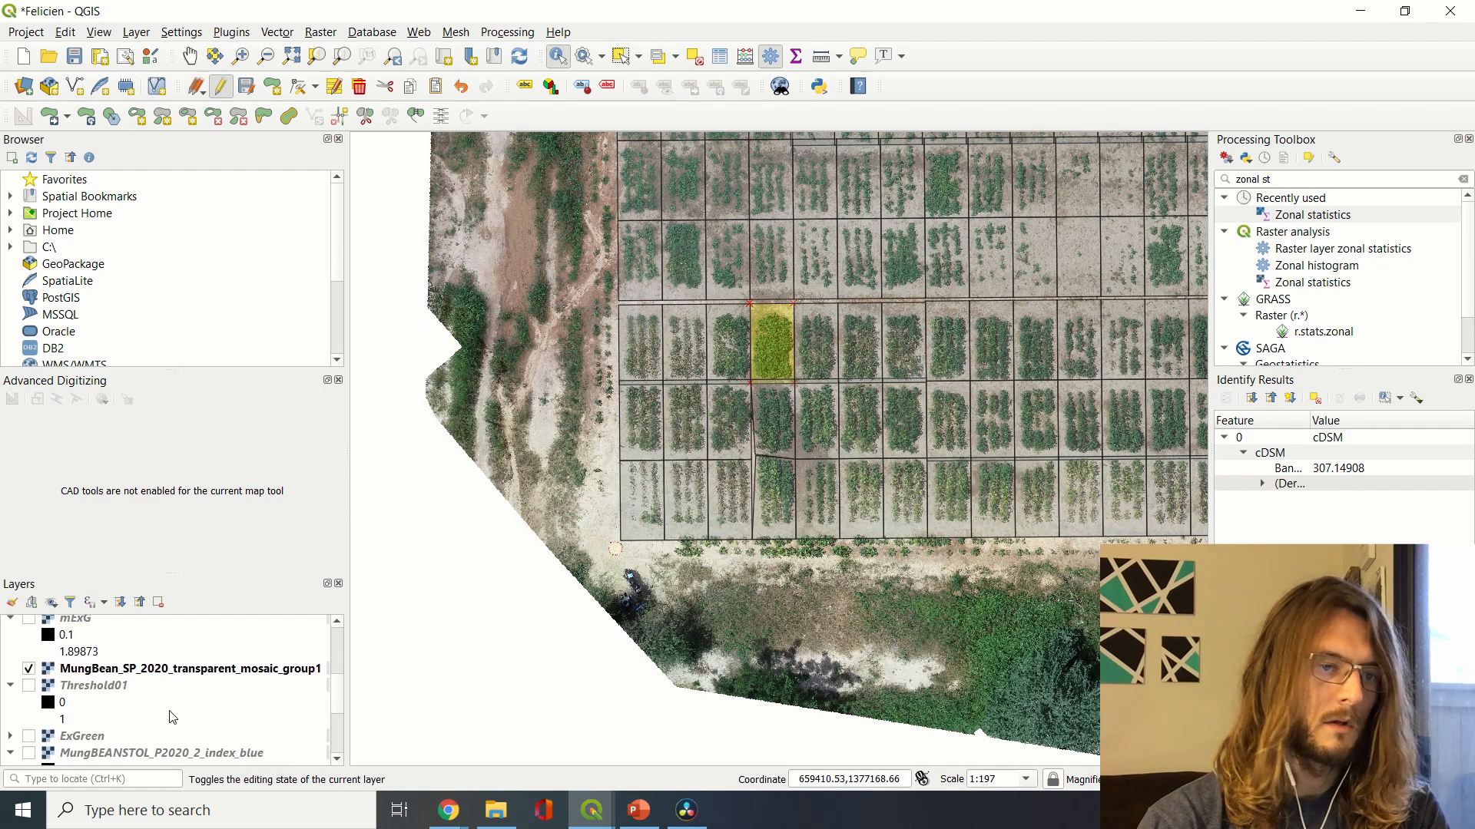
scroll(732, 540, "up", 3)
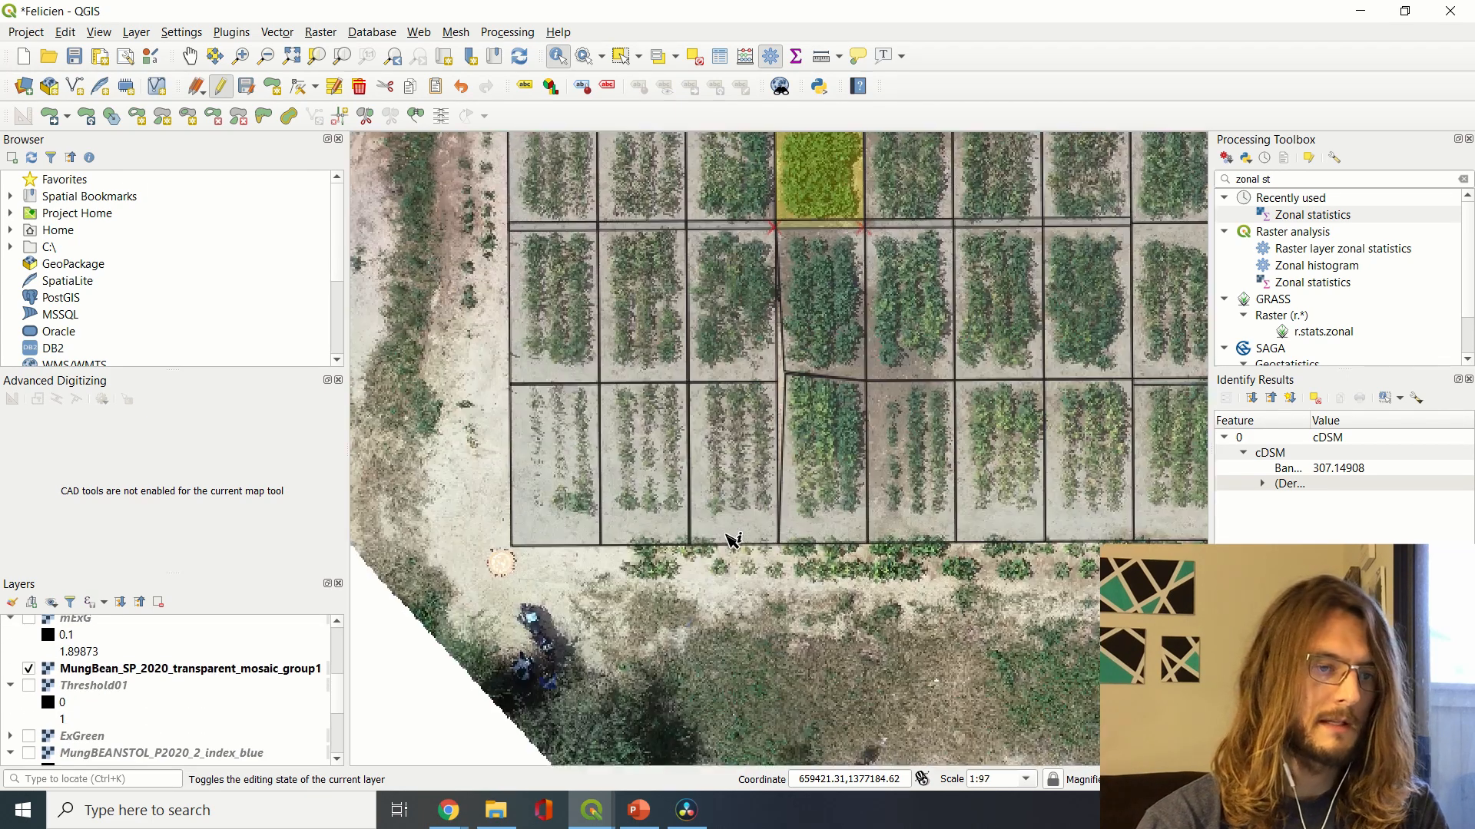
scroll(553, 464, "up", 3)
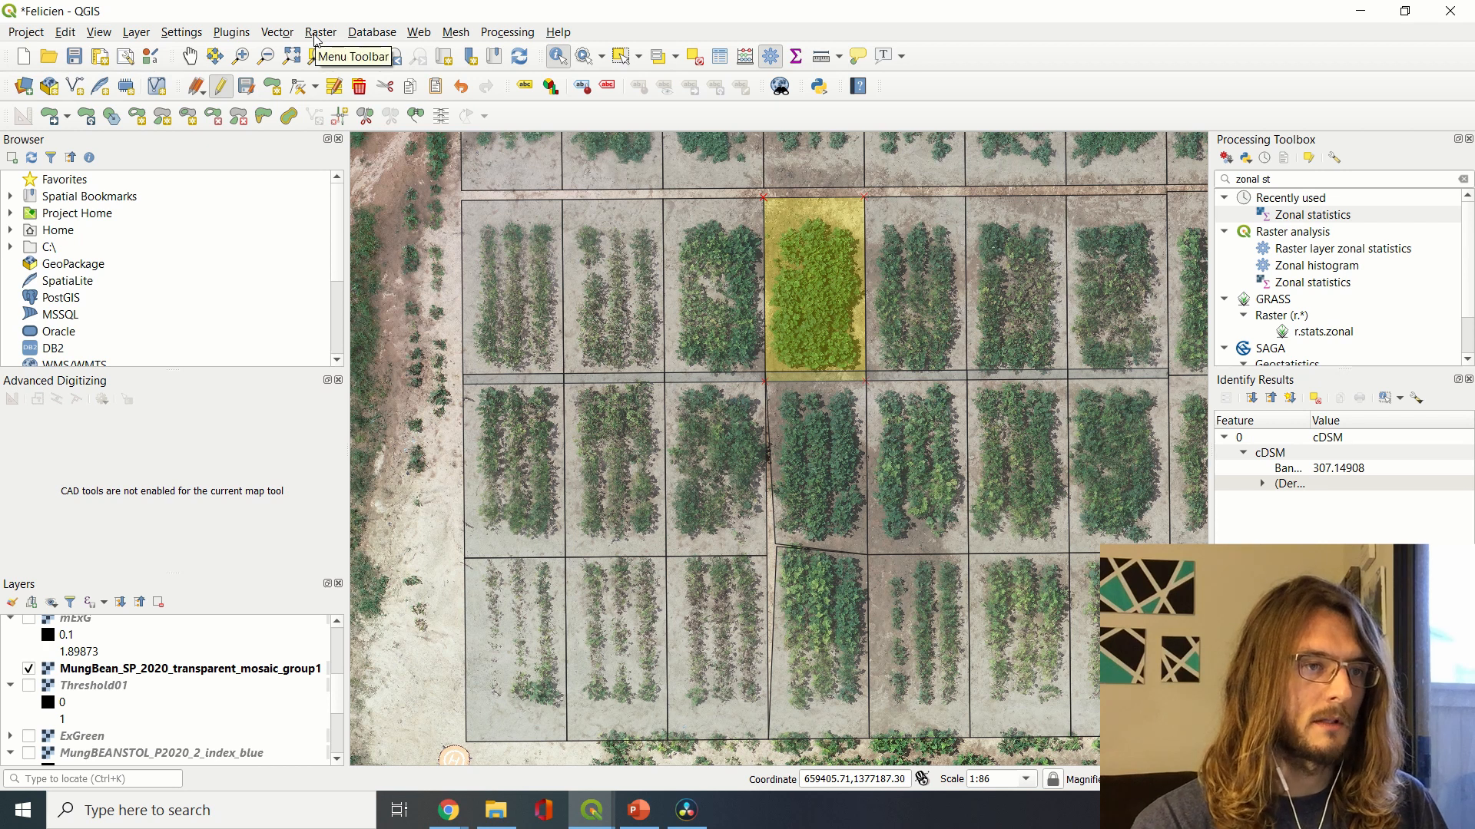
Set up Zonal statistics for the grid zones with mExG as the raster layer and mExG_ as the output column prefix
left_click(1312, 286)
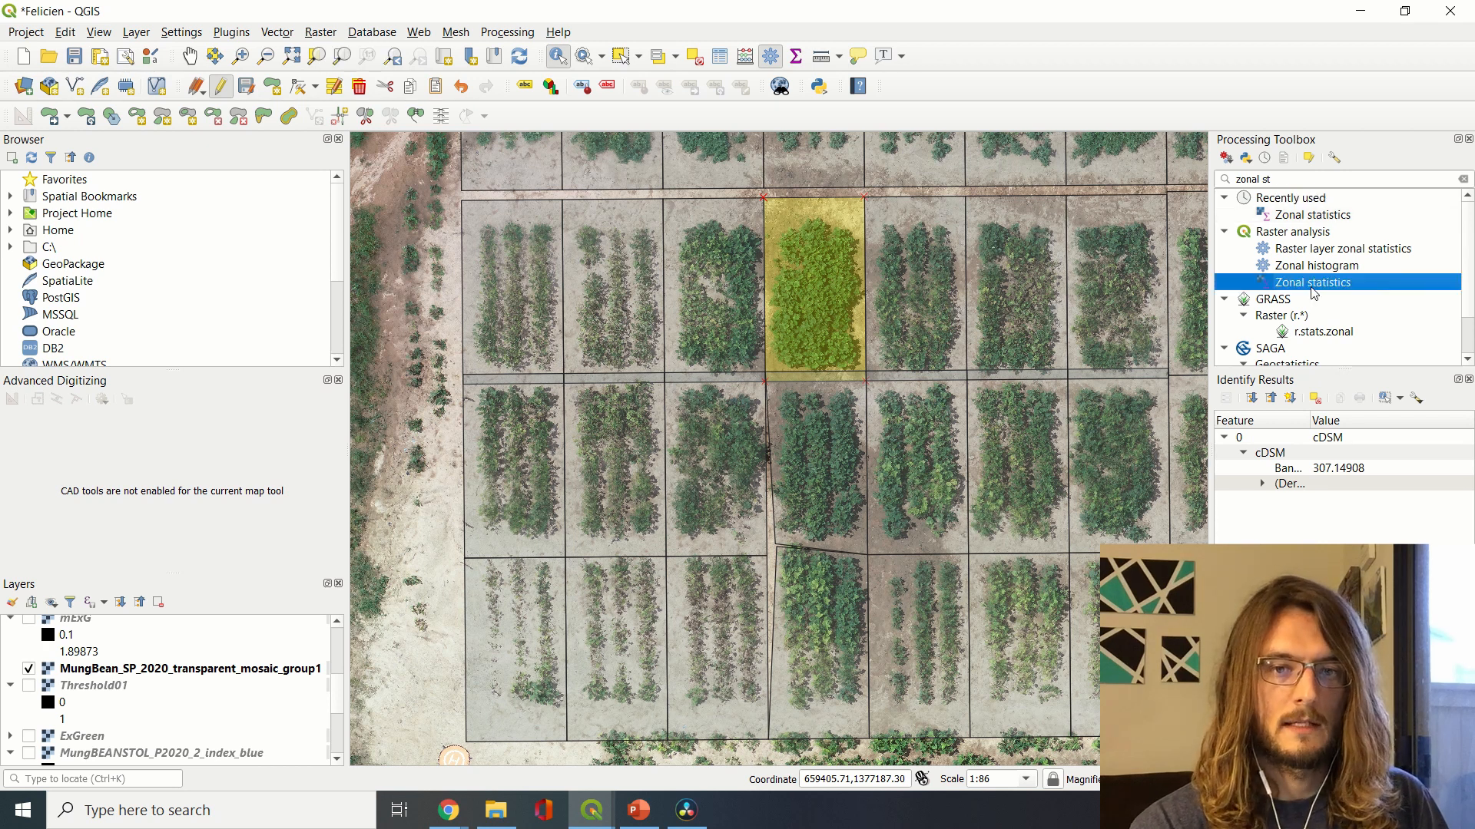
double_click(1312, 284)
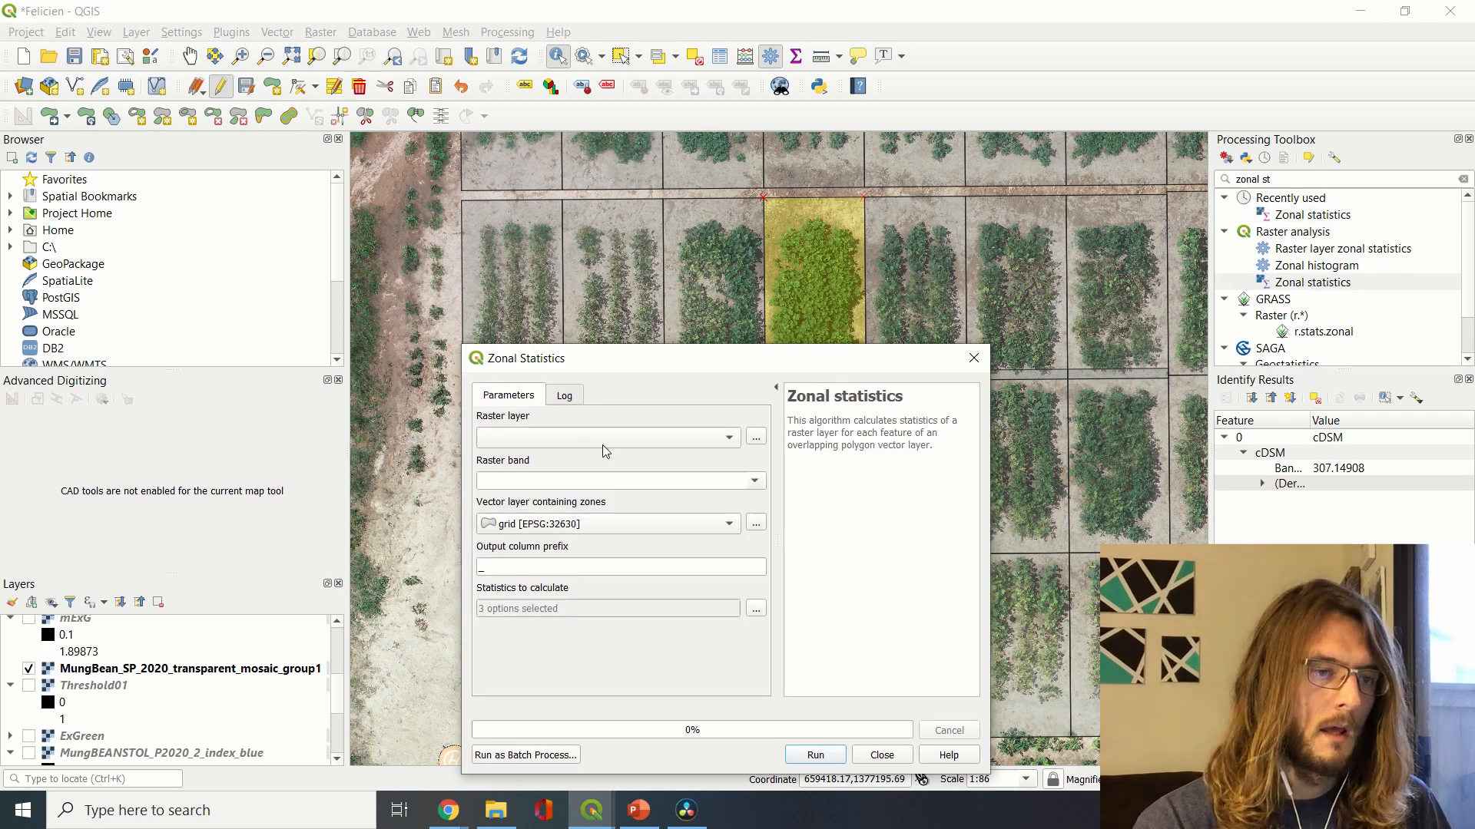
left_click(673, 444)
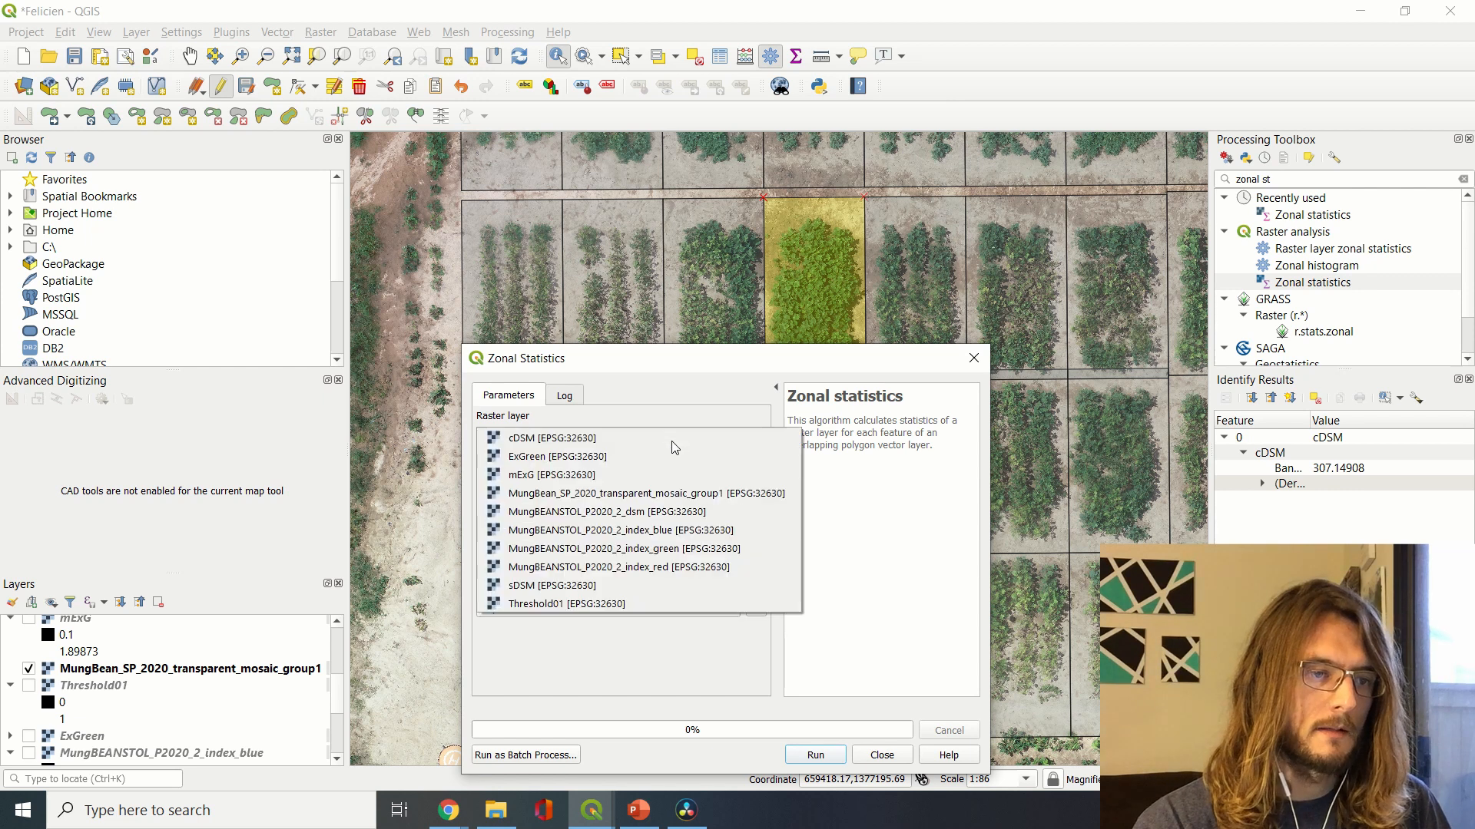
left_click(638, 476)
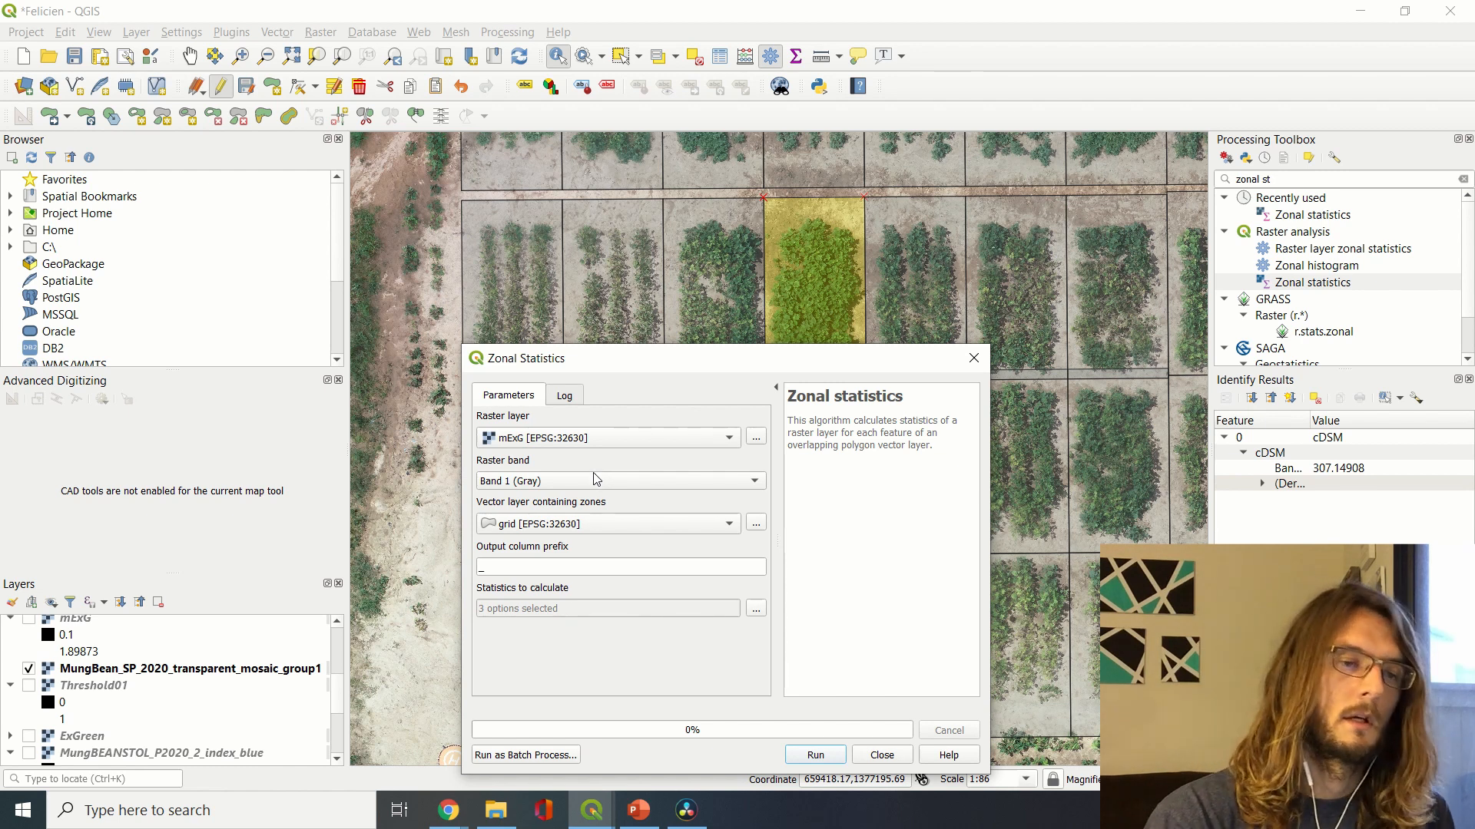
left_click(564, 566)
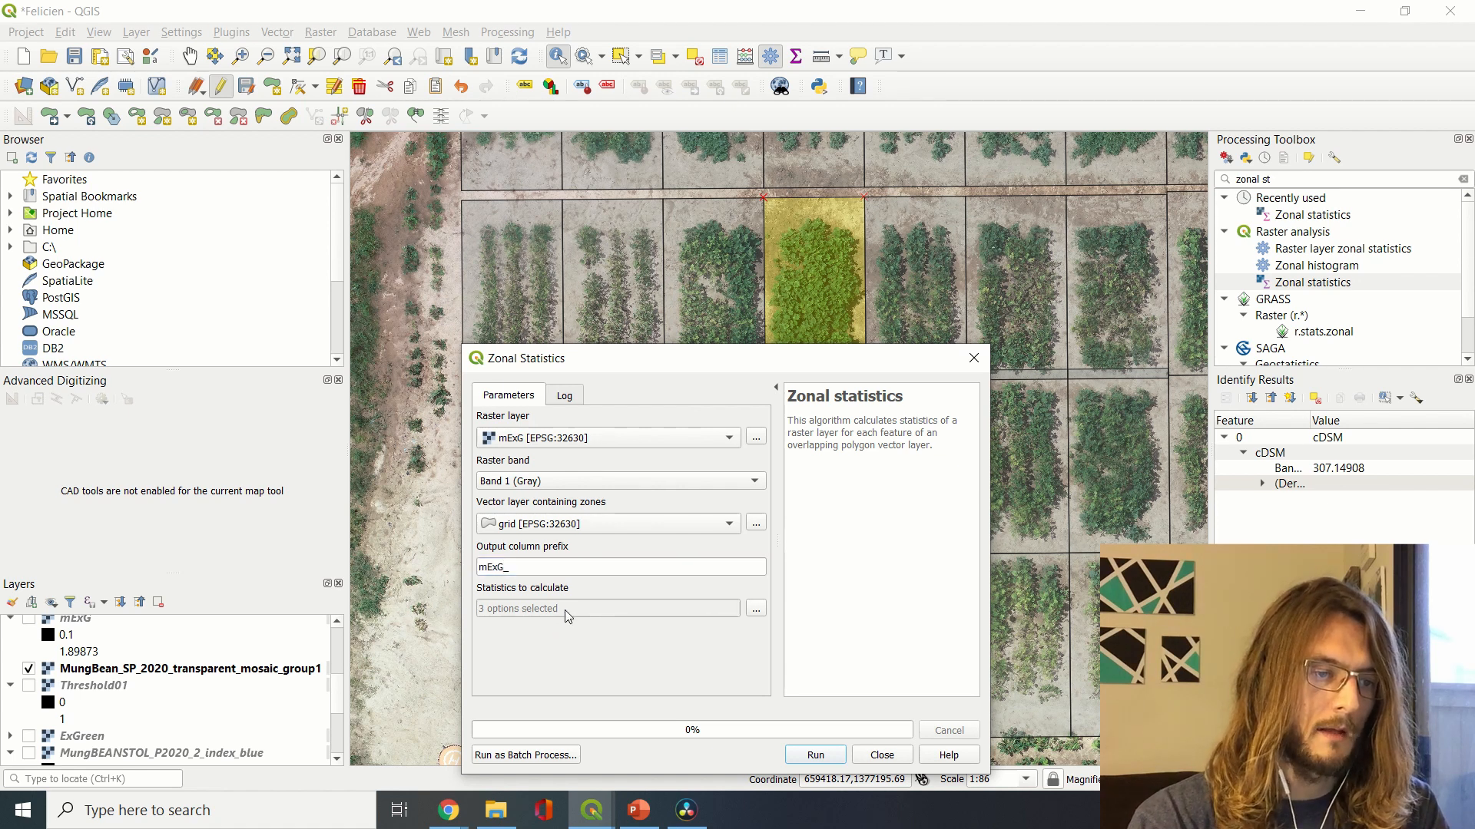
Limit the statistics to Mean, run the zonal statistics on the grid and close the dialog
left_click(755, 608)
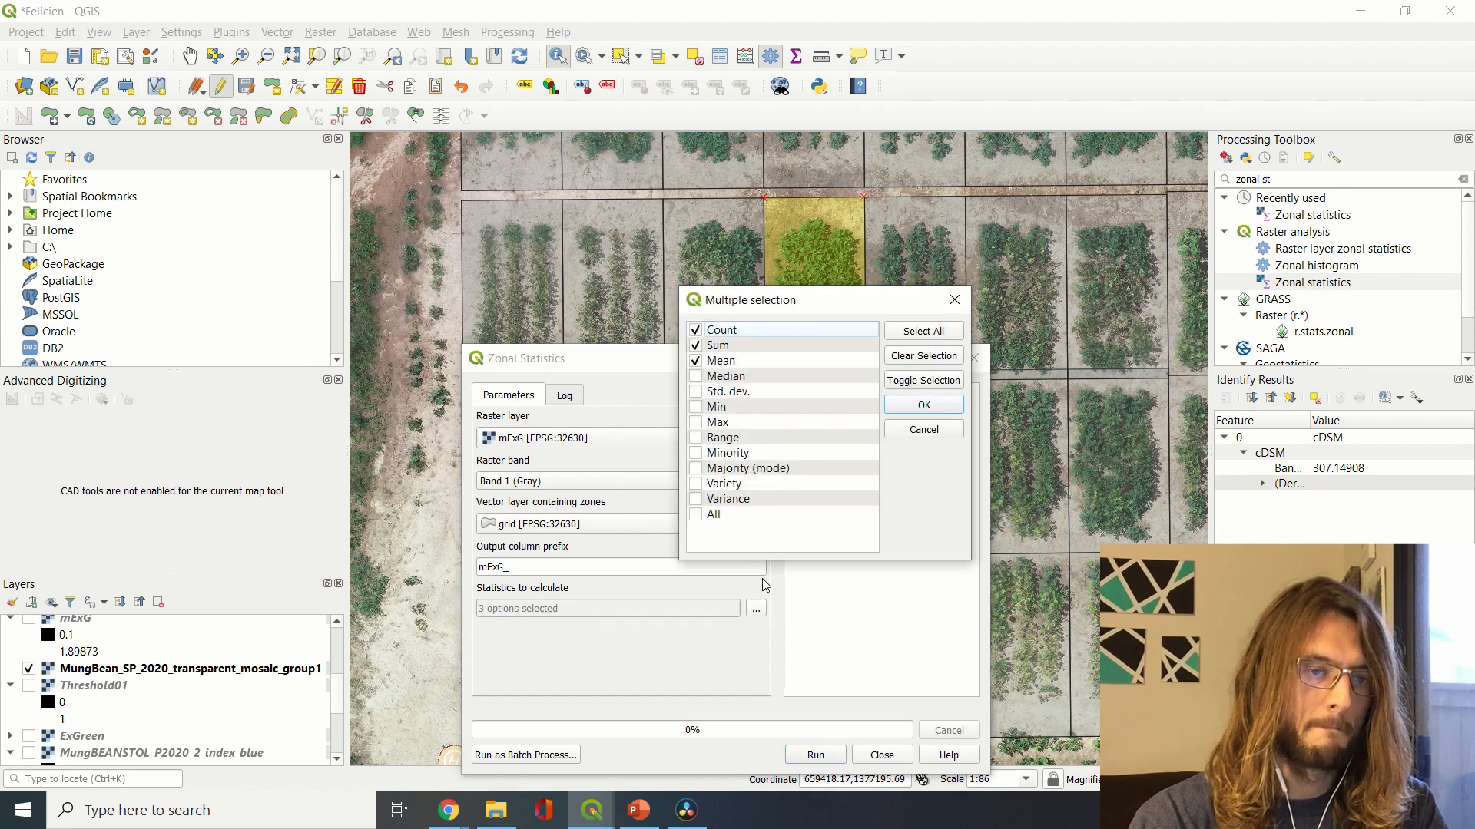
left_click(695, 330)
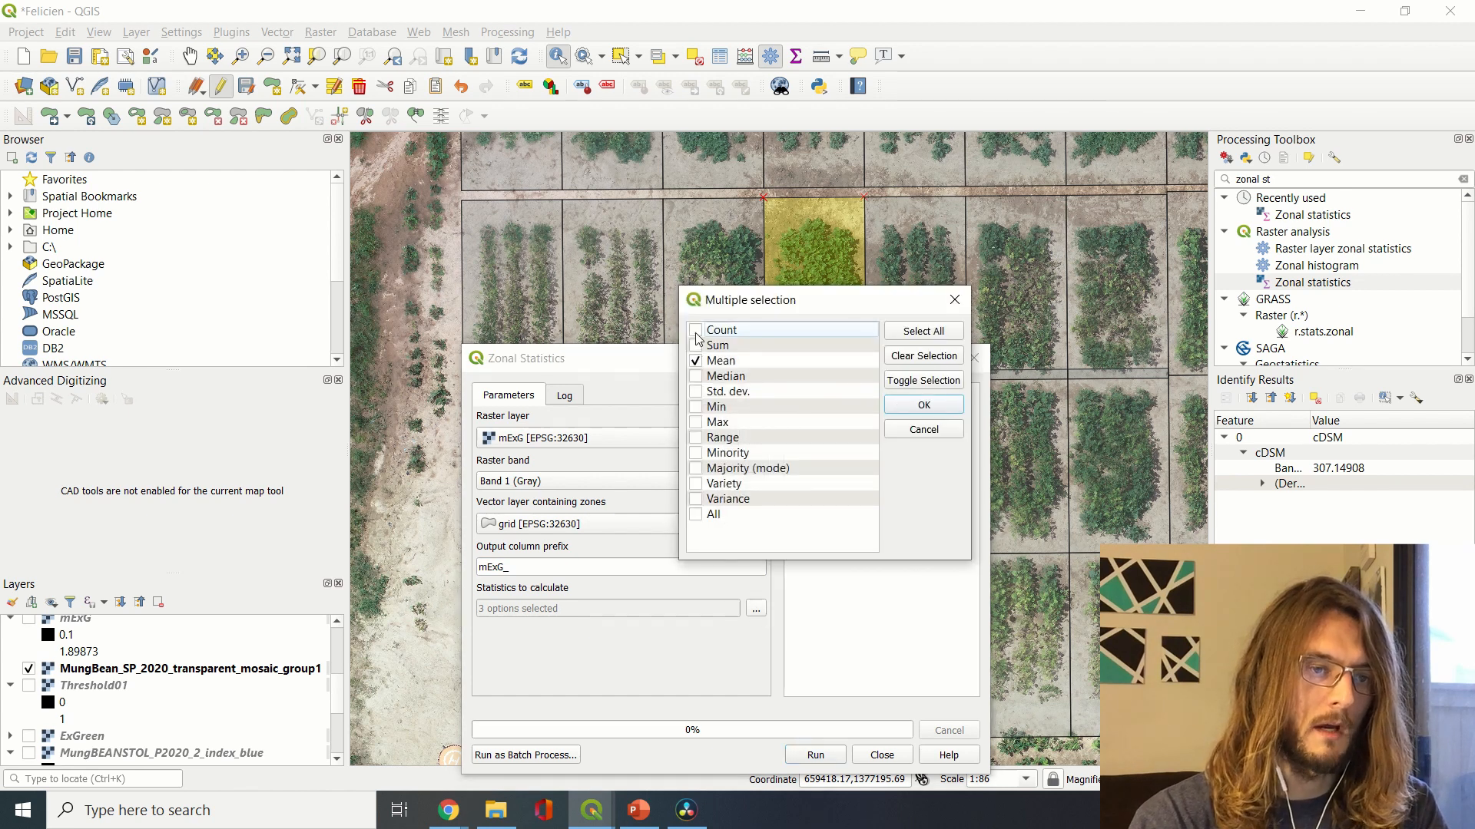
left_click(926, 407)
left_click(826, 757)
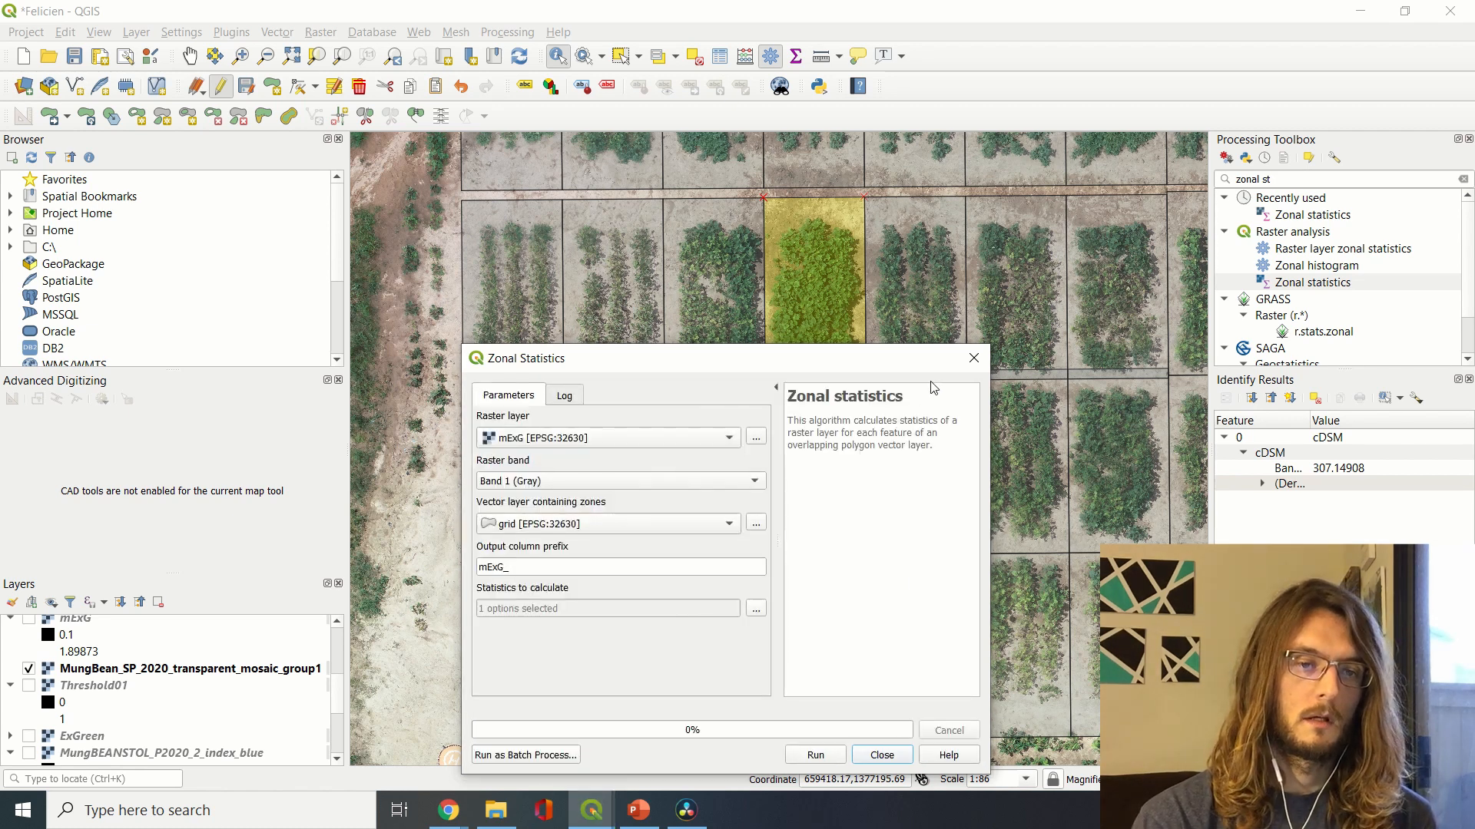
left_click(973, 358)
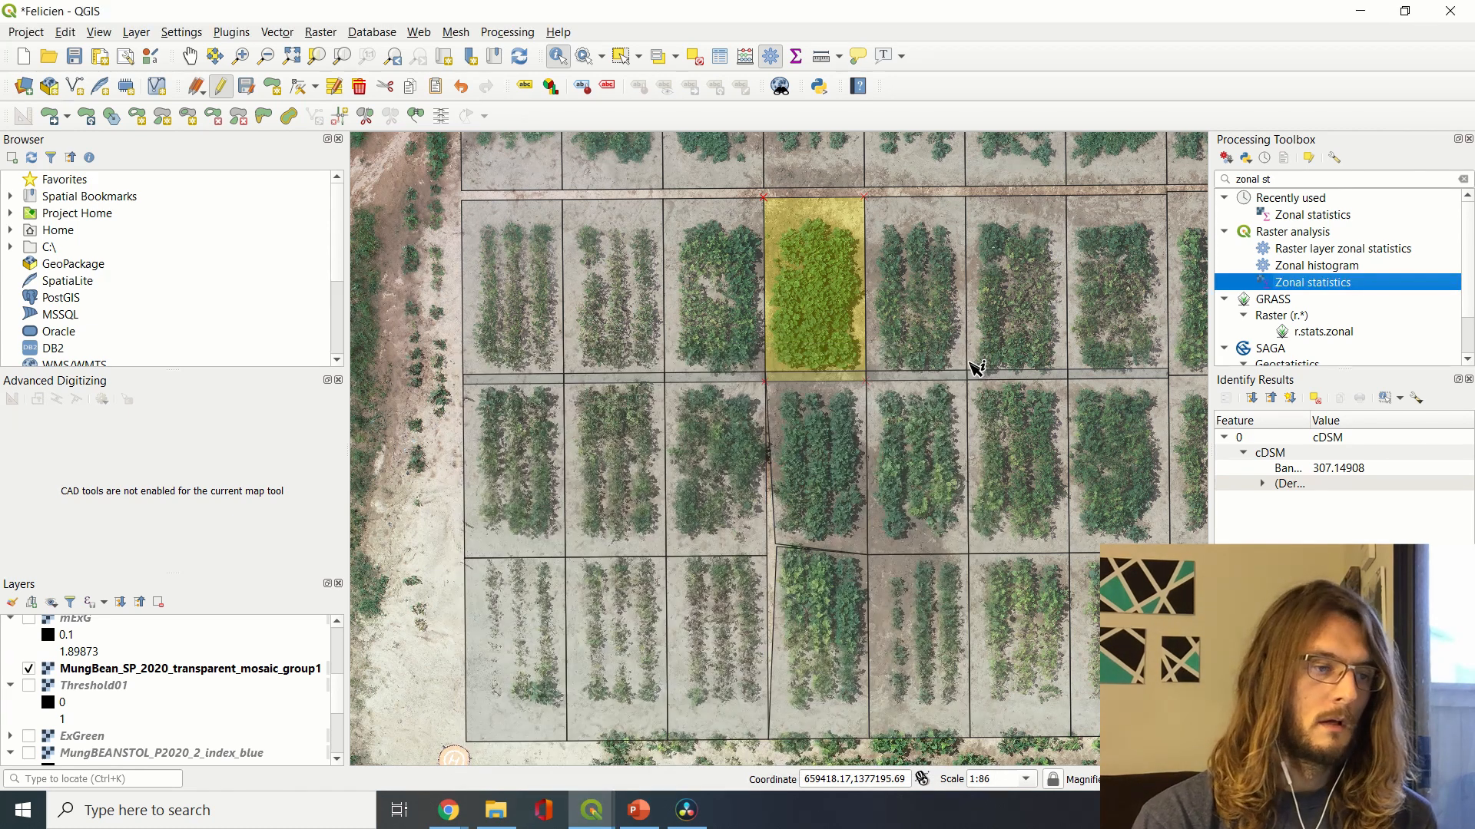
Open the grid layer's attribute table to see the new mExG_mean column
scroll(123, 685, "up", 5)
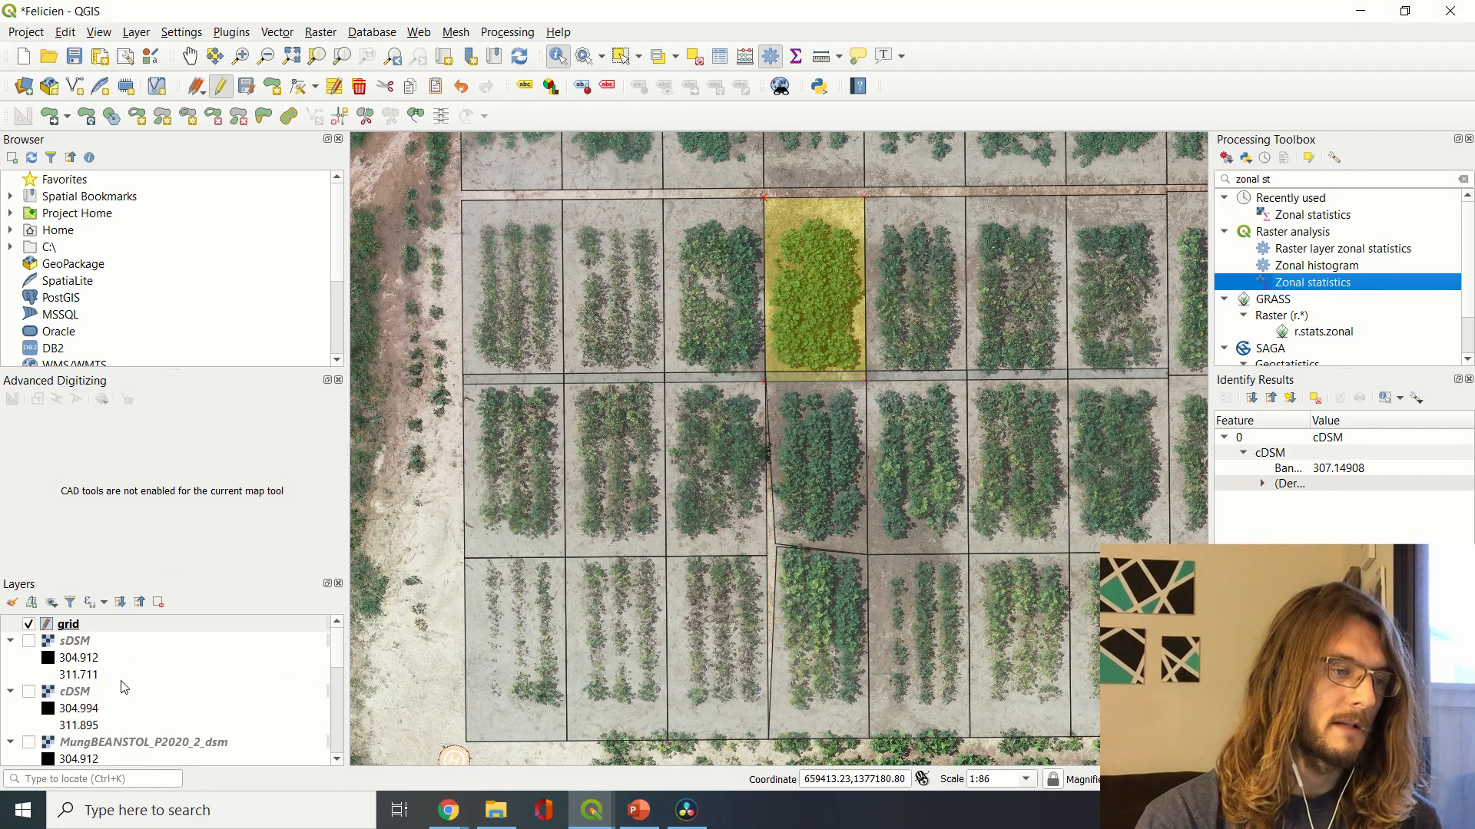
right_click(103, 630)
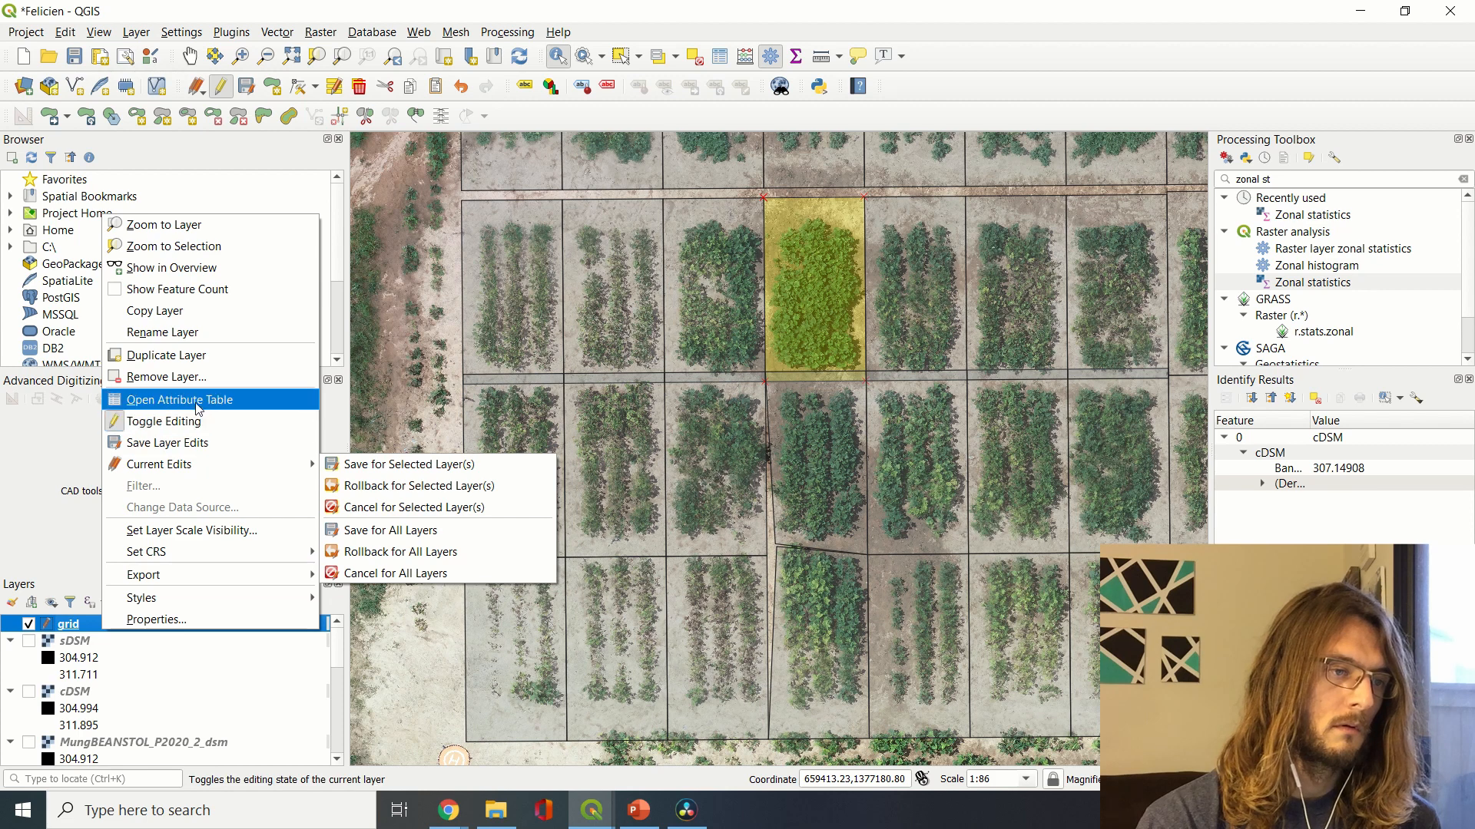
left_click(195, 400)
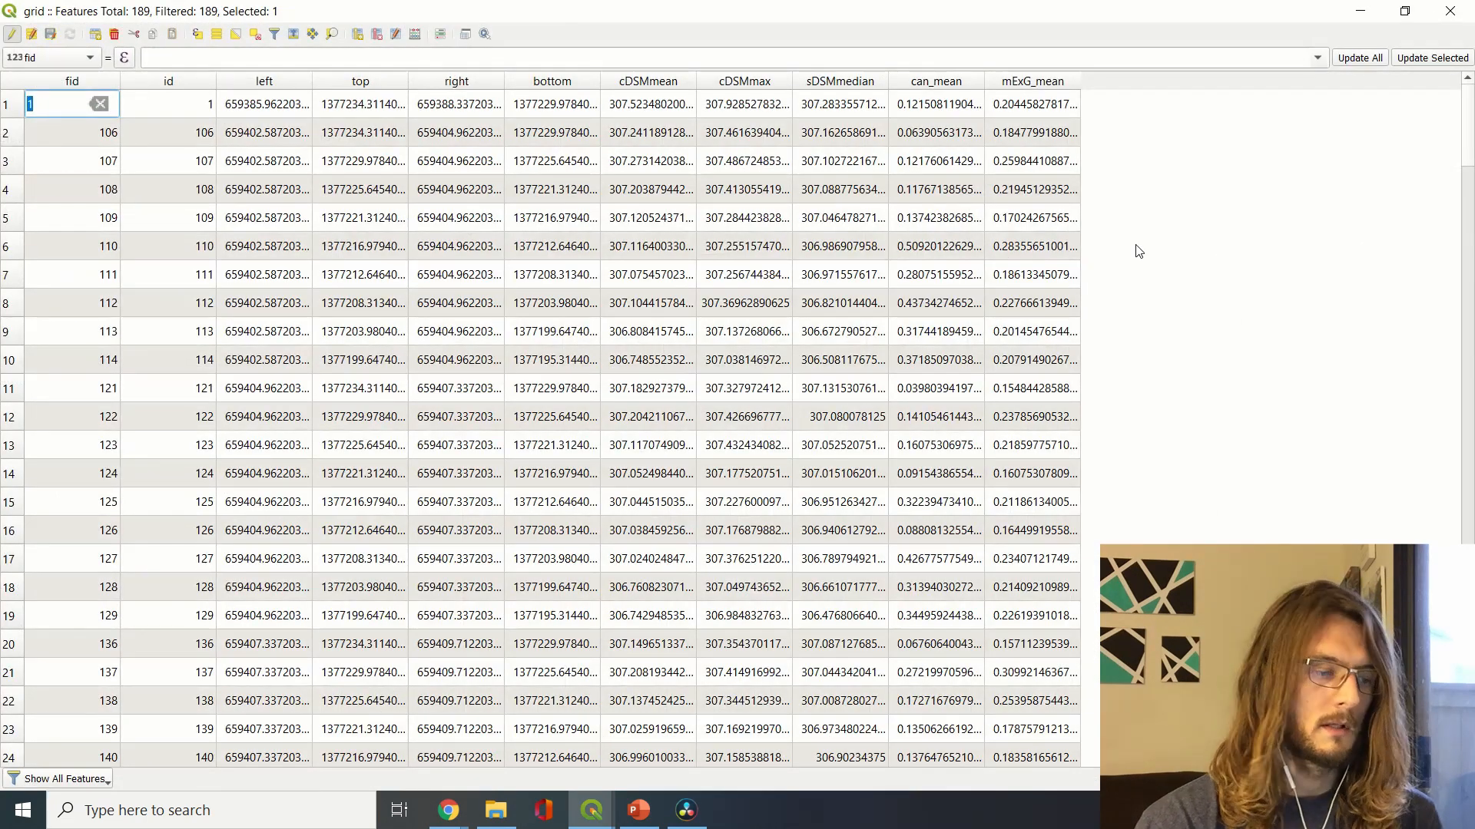
left_click(1139, 251)
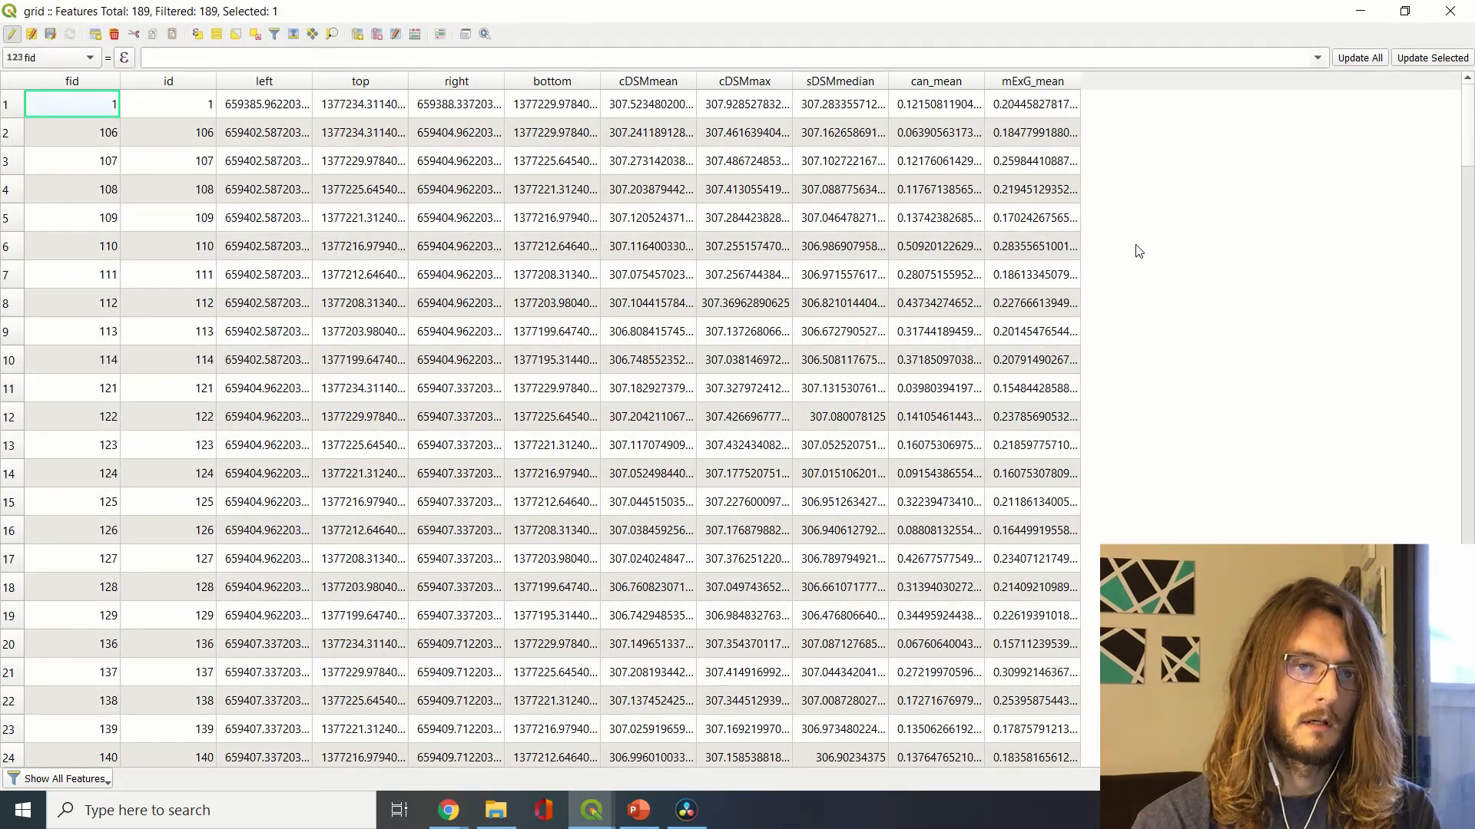
Select all rows of the grid attribute table and sort them by fid in ascending order
key("ctrl+a")
key("alt+Tab")
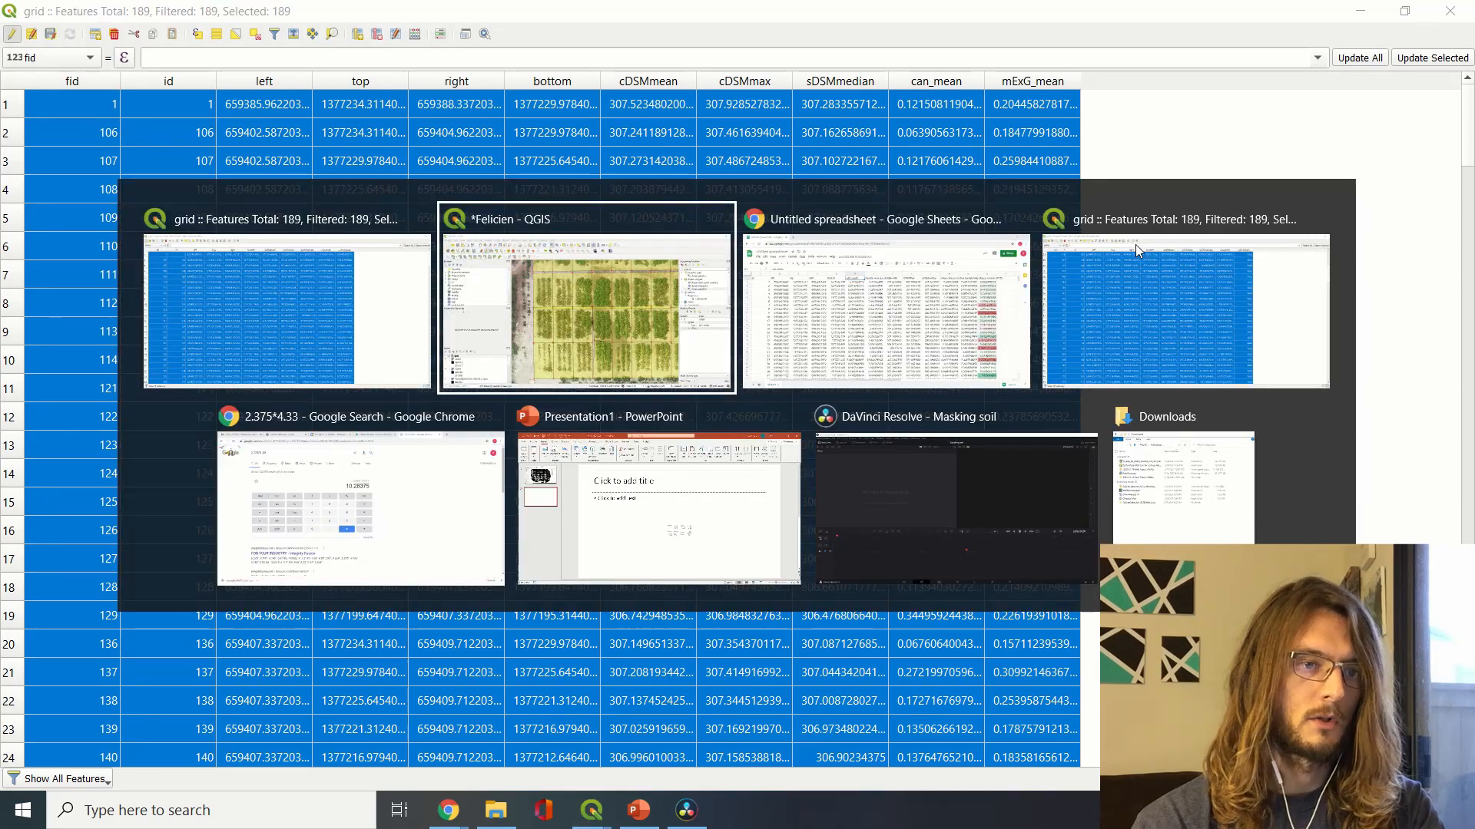
left_click(1135, 244)
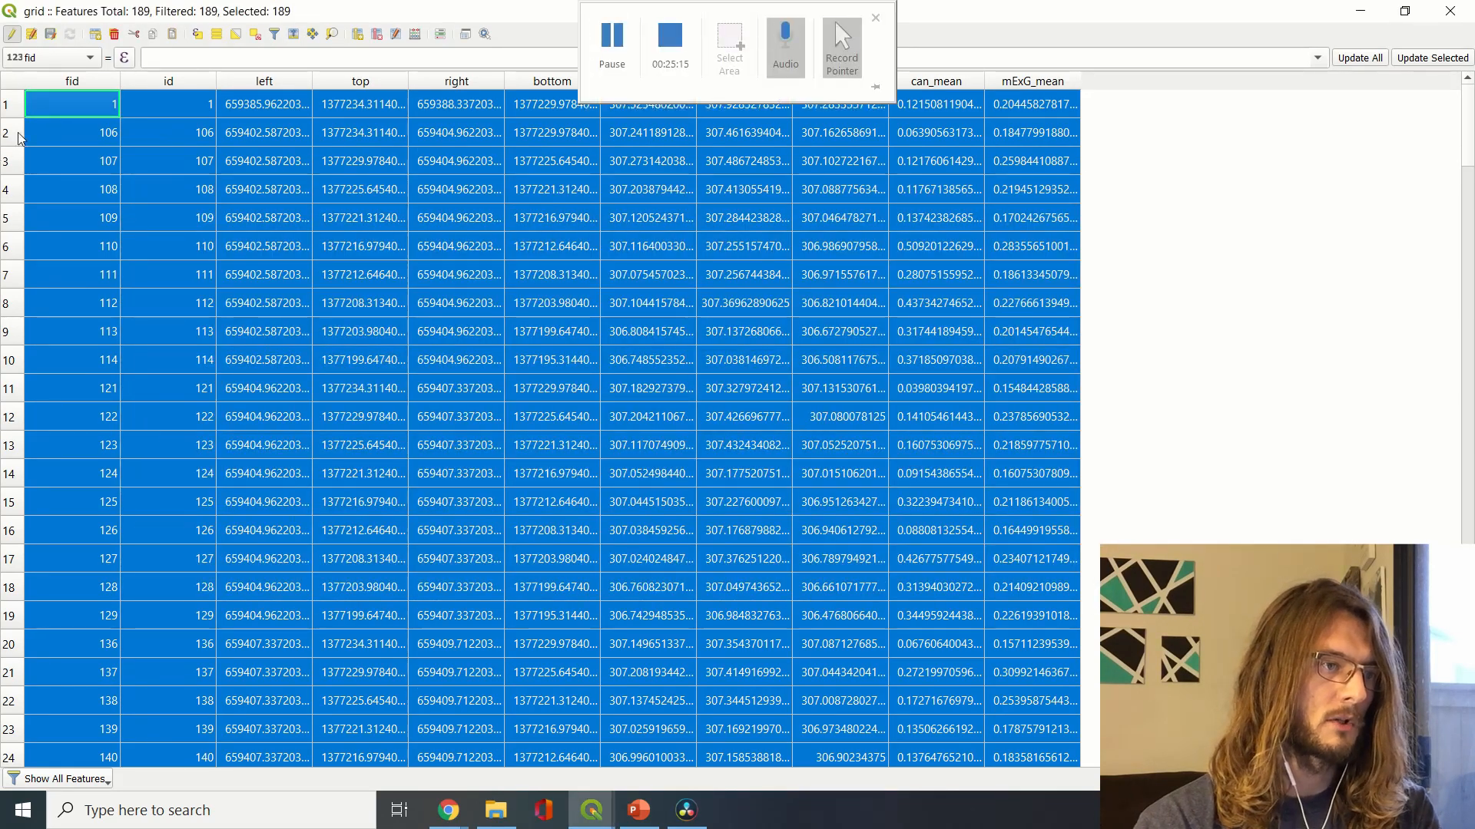
left_click(84, 83)
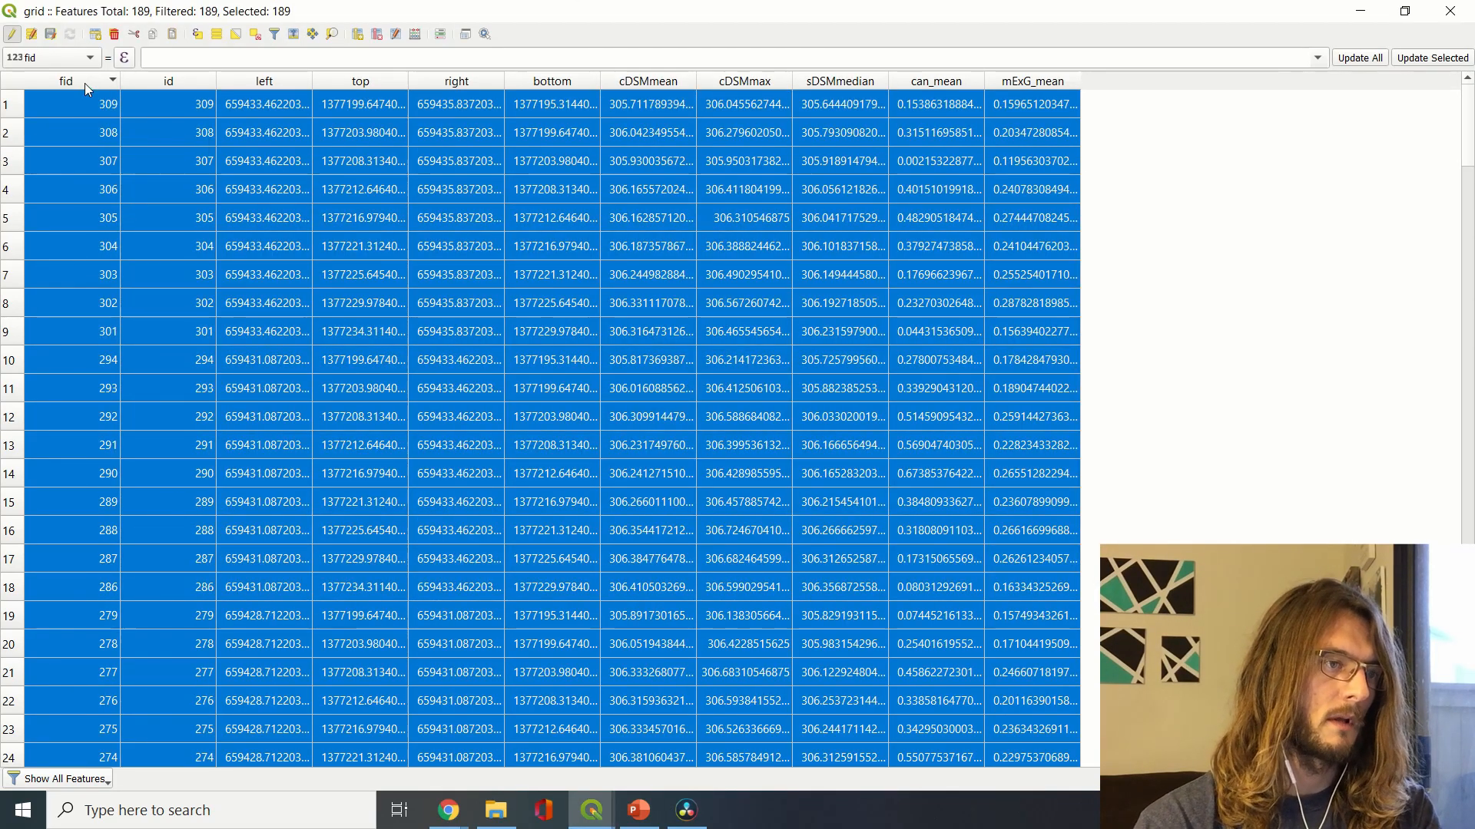
left_click(85, 83)
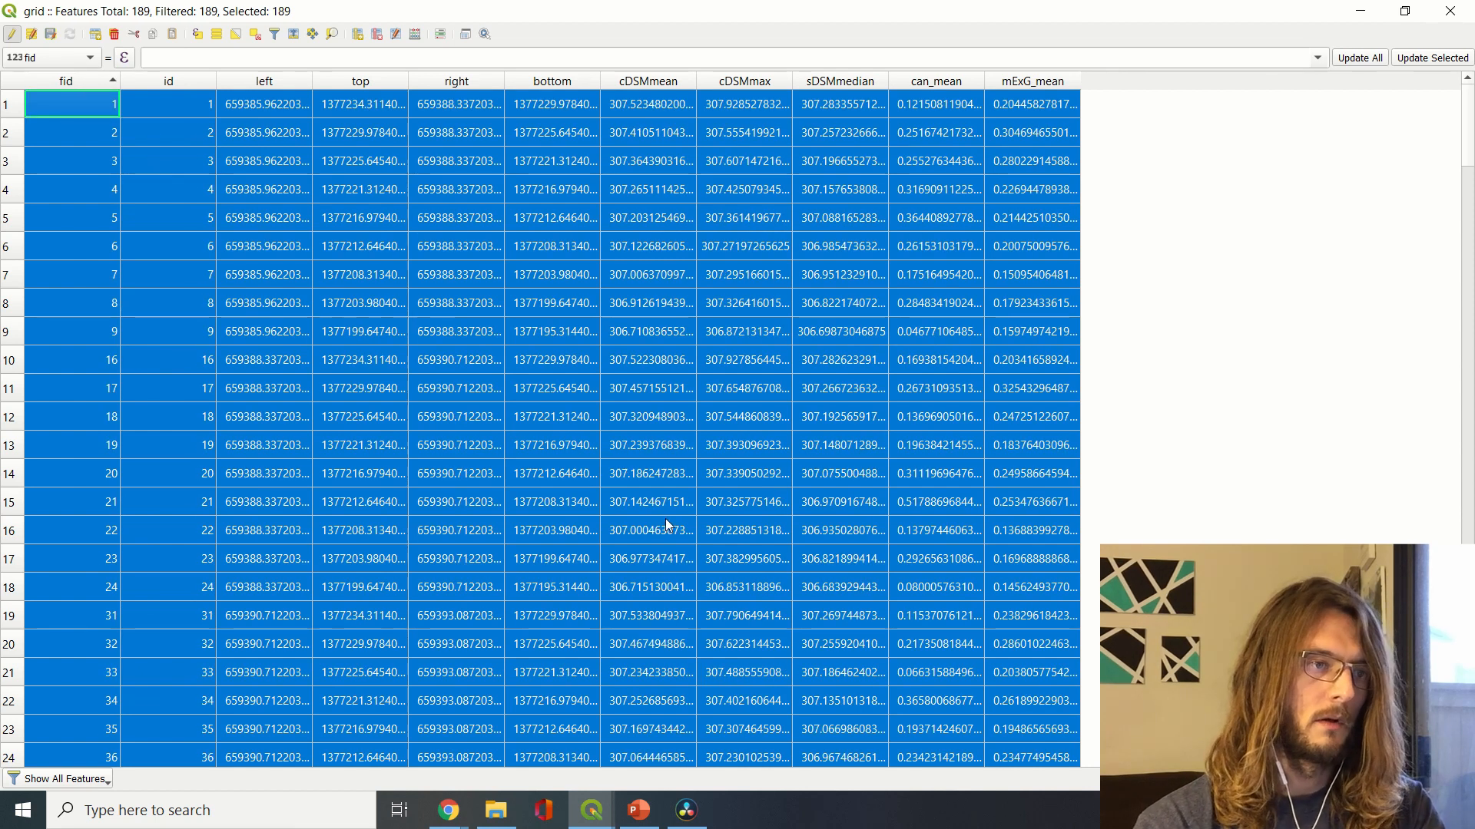
Switch to the Google Sheets spreadsheet and paste the copied grid attribute table starting at cell Q1
key("alt+Tab")
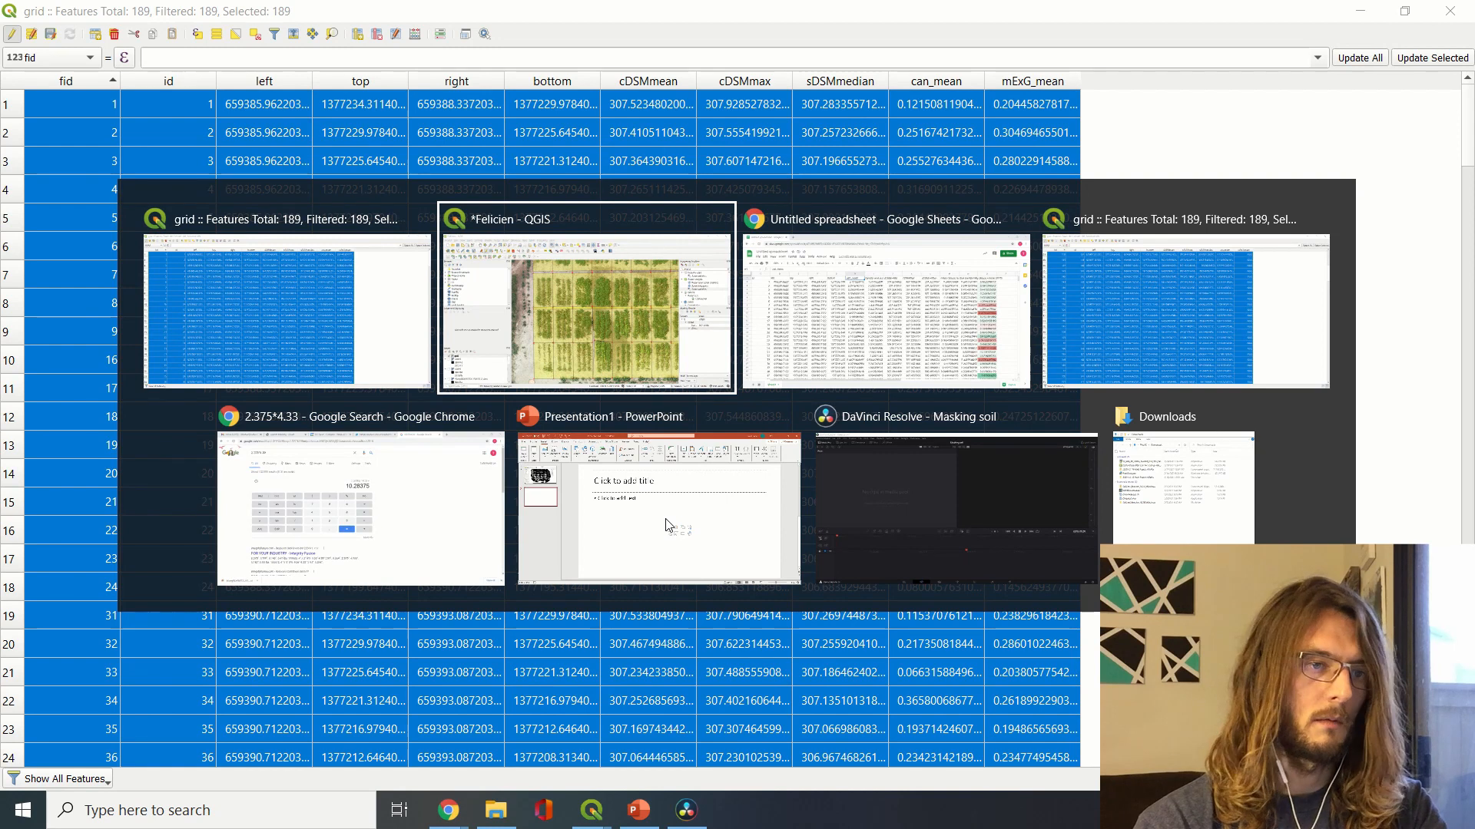
key("alt+Tab")
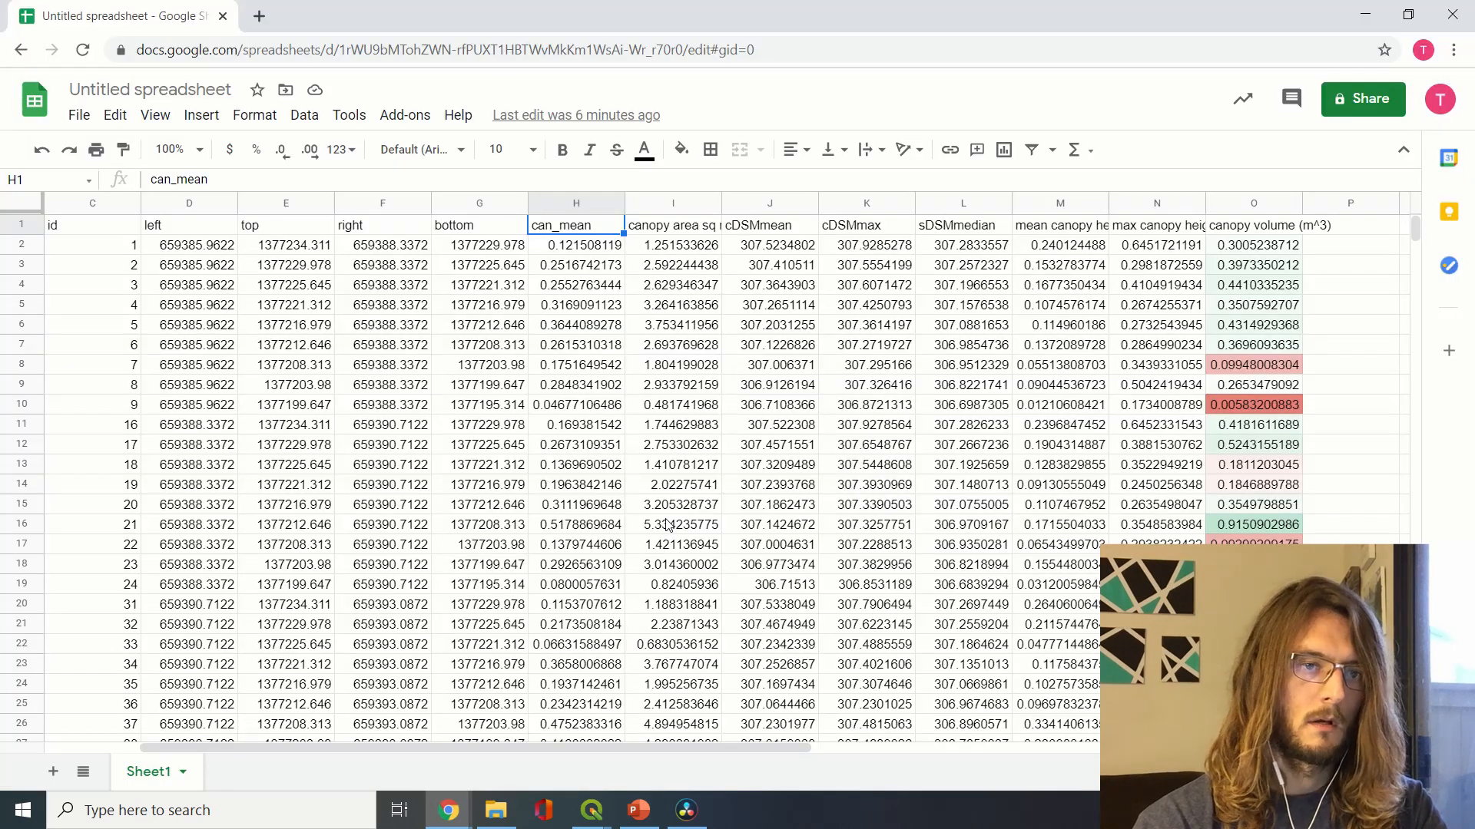
scroll(881, 445, "right", 5)
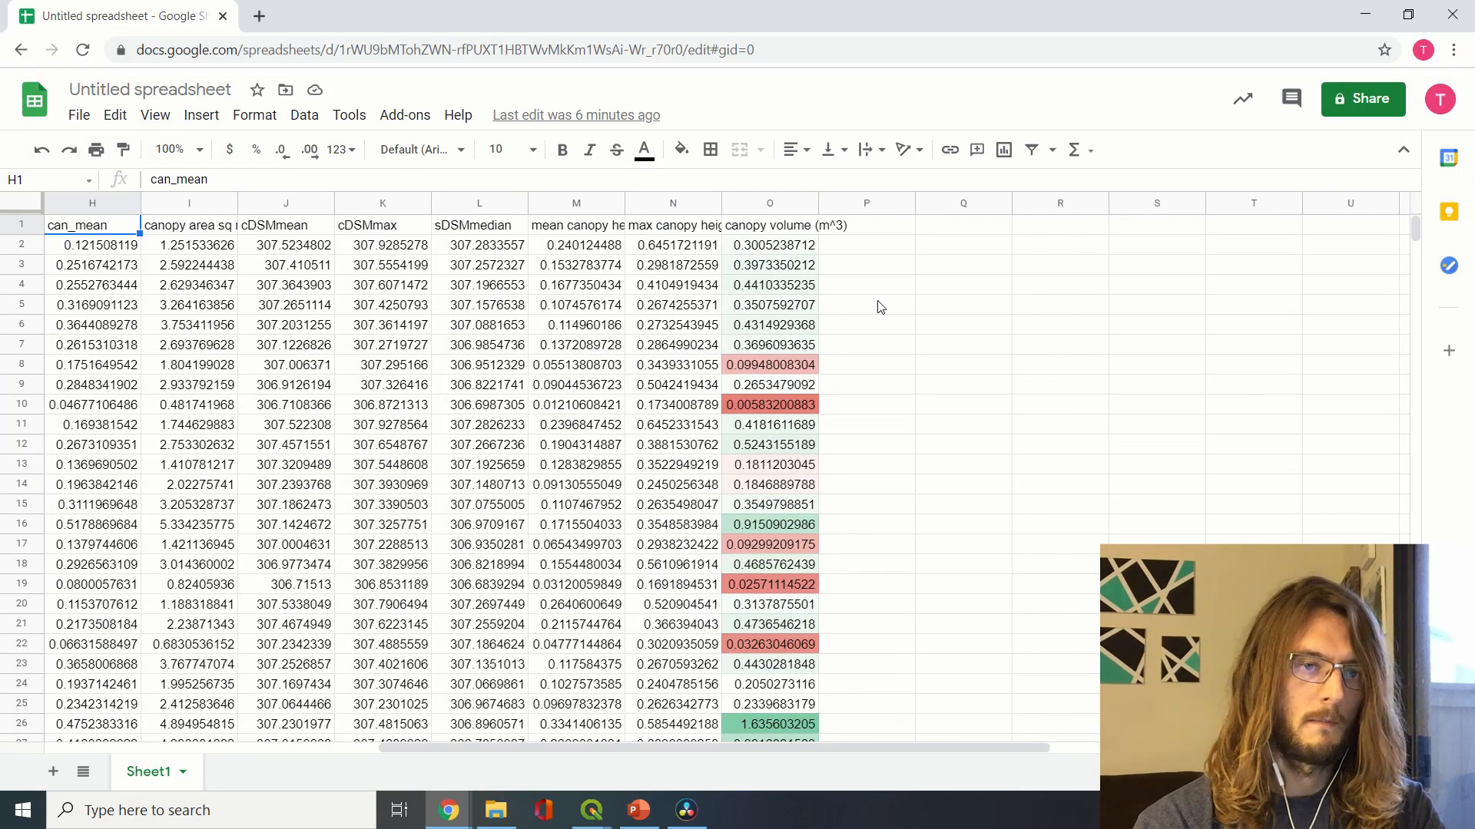
left_click(912, 234)
left_click(960, 234)
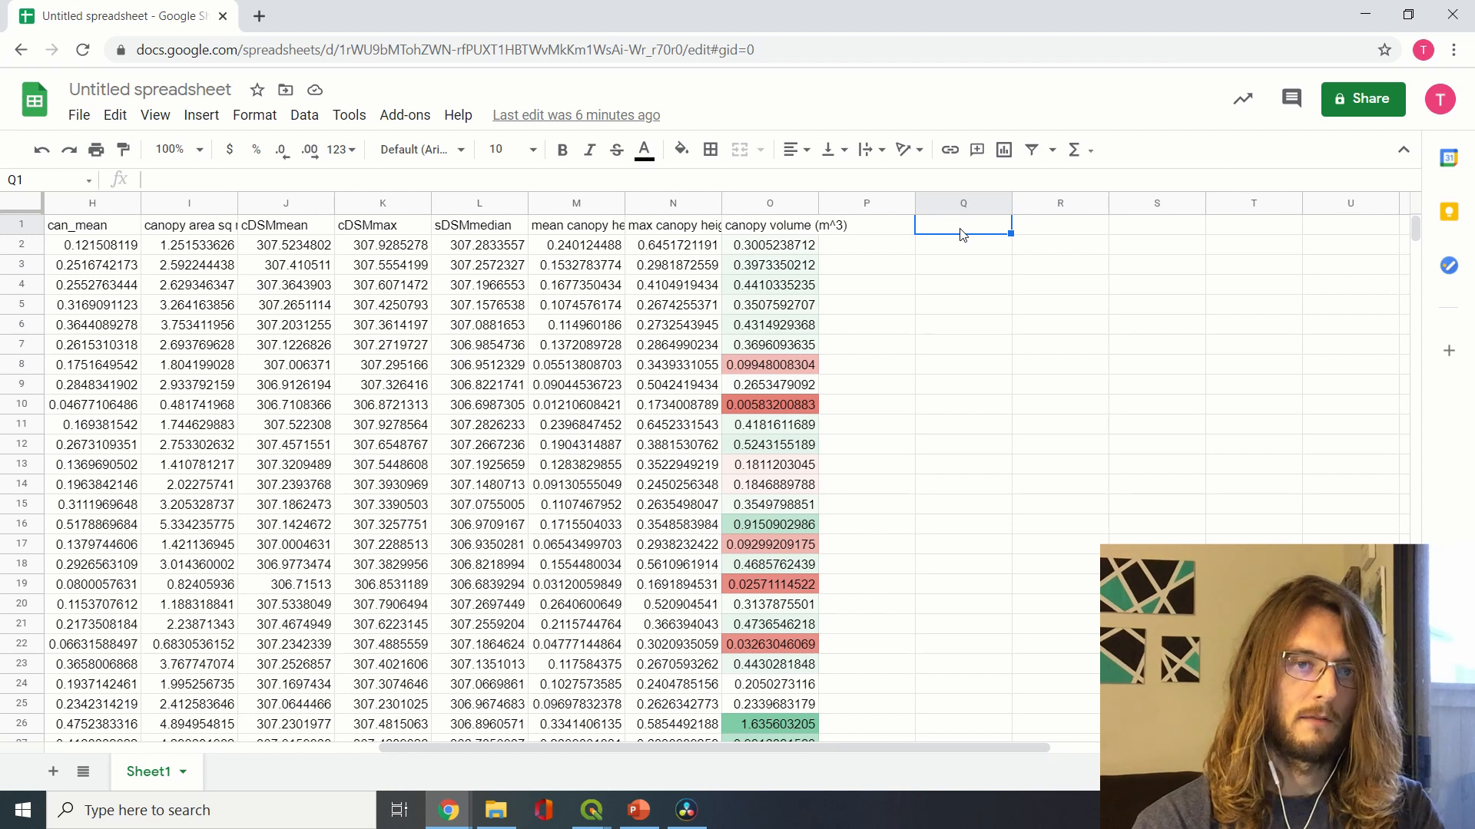
key("ctrl+v")
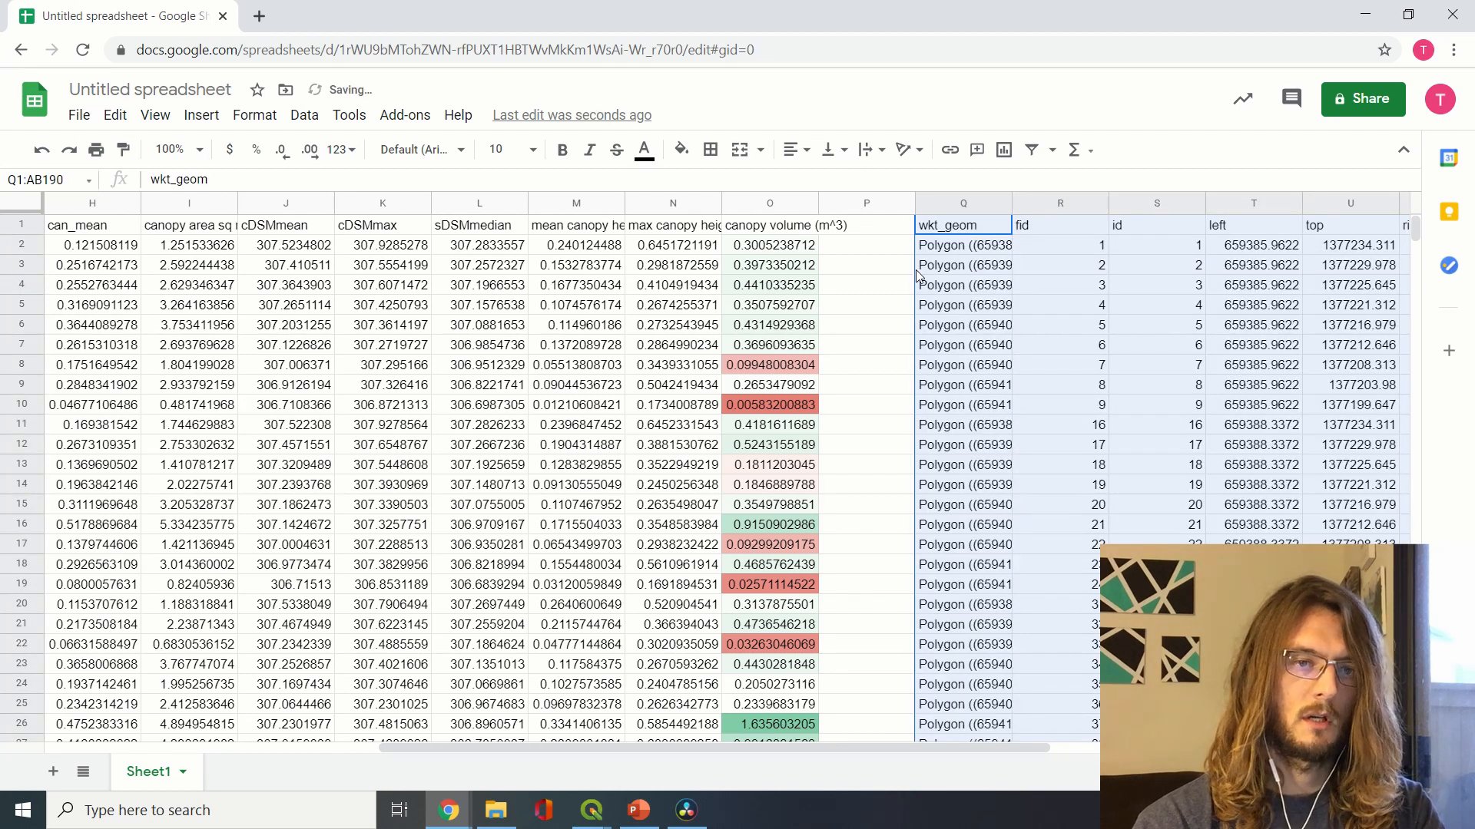
Enter =if(B2=R2,0,1) in P2 to compare the old and pasted fid values, and fill the formula down column P
left_click(881, 254)
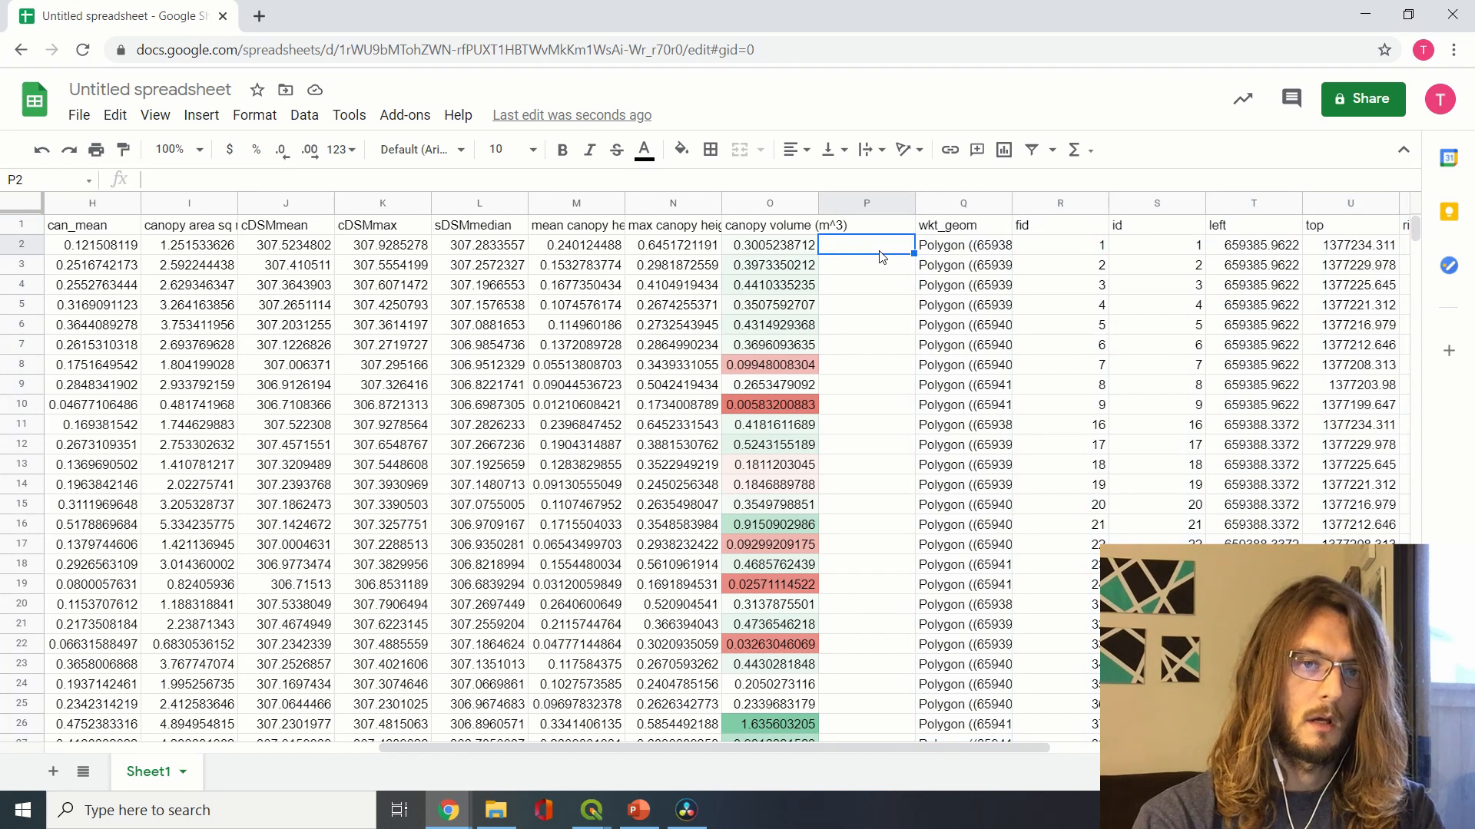
type("=")
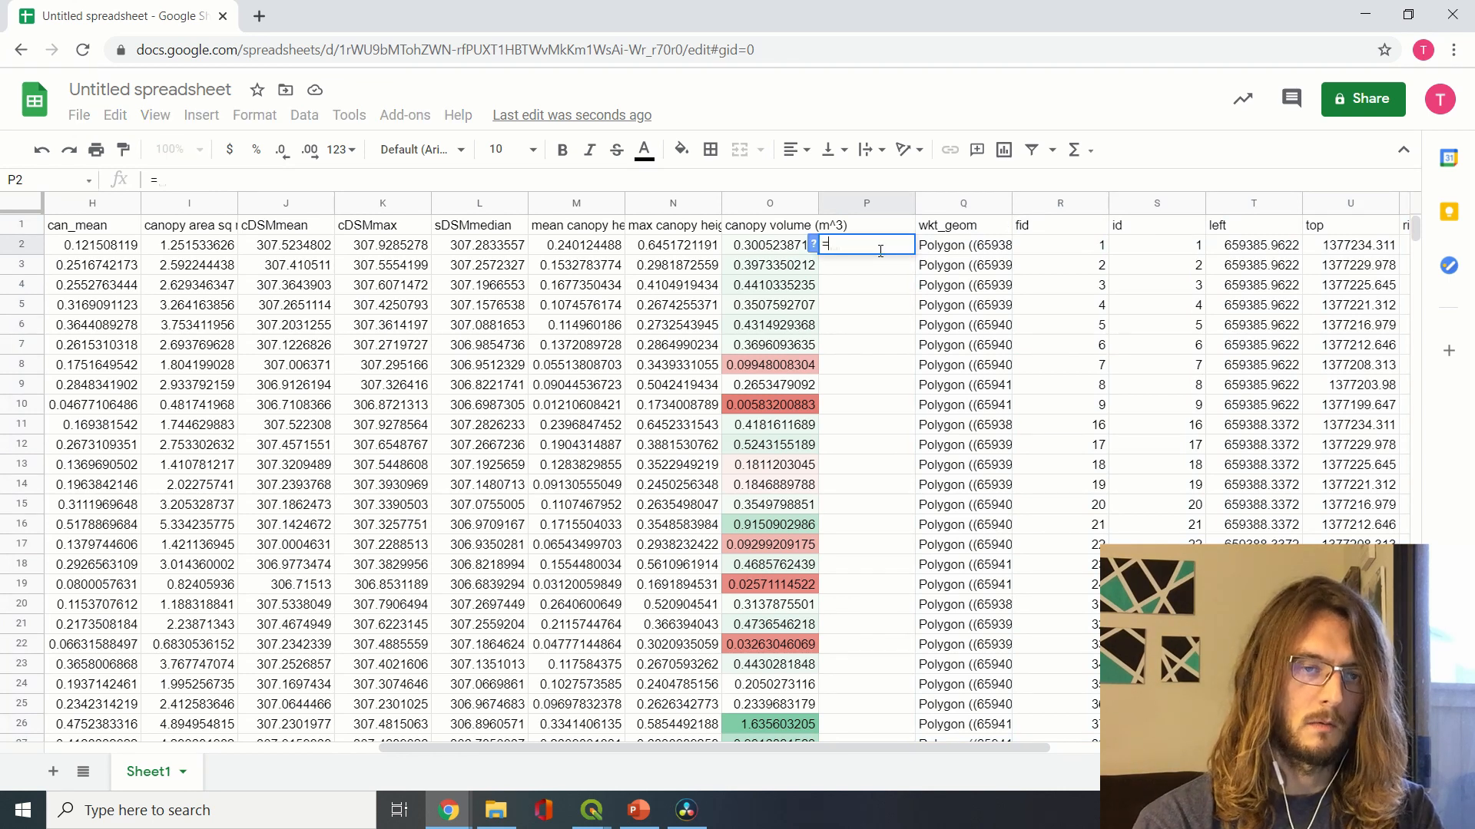
scroll(773, 265, "left", 5)
left_click(169, 247)
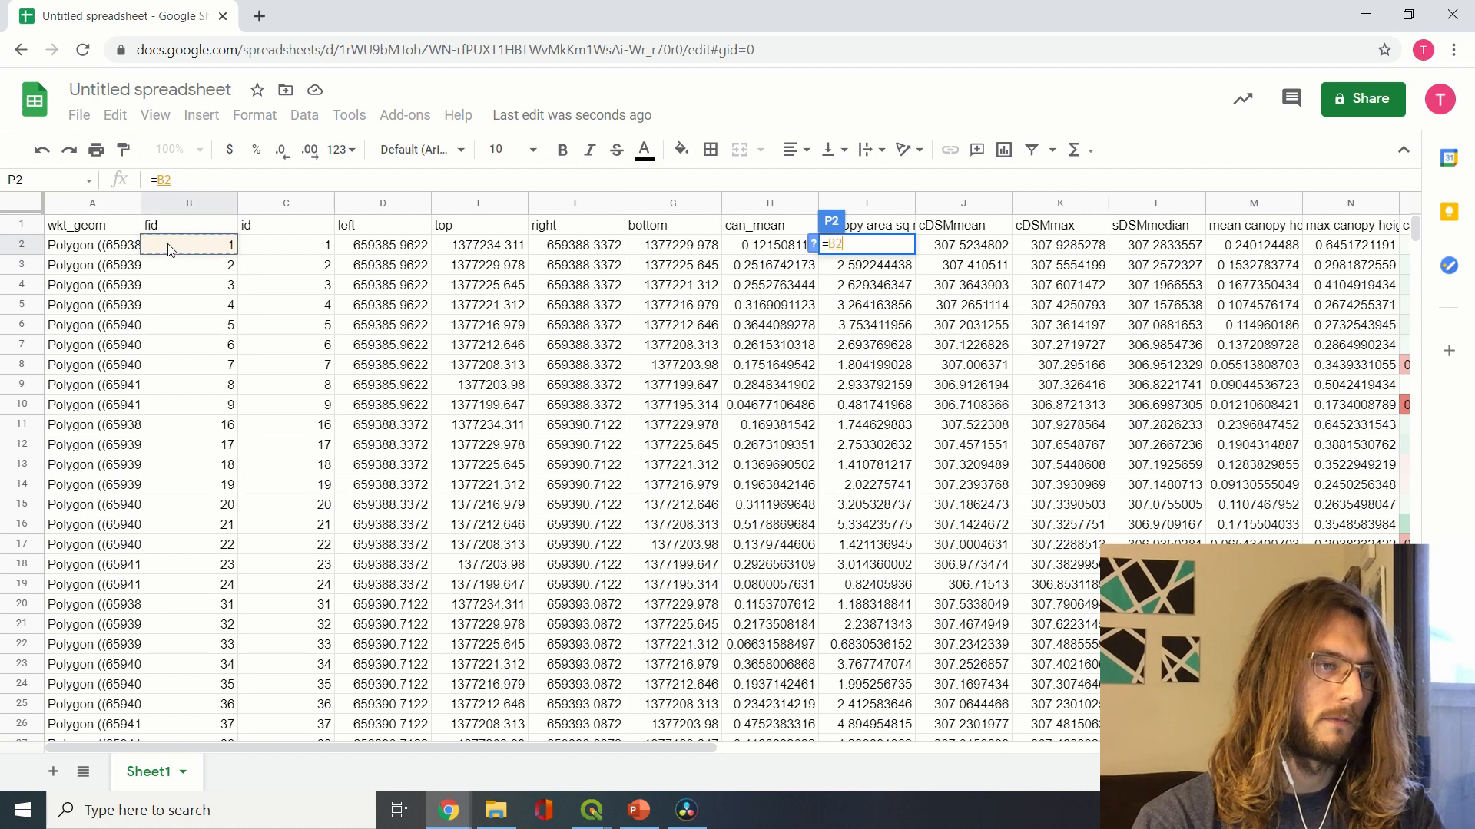
key("BackSpace")
key("BackSpace")
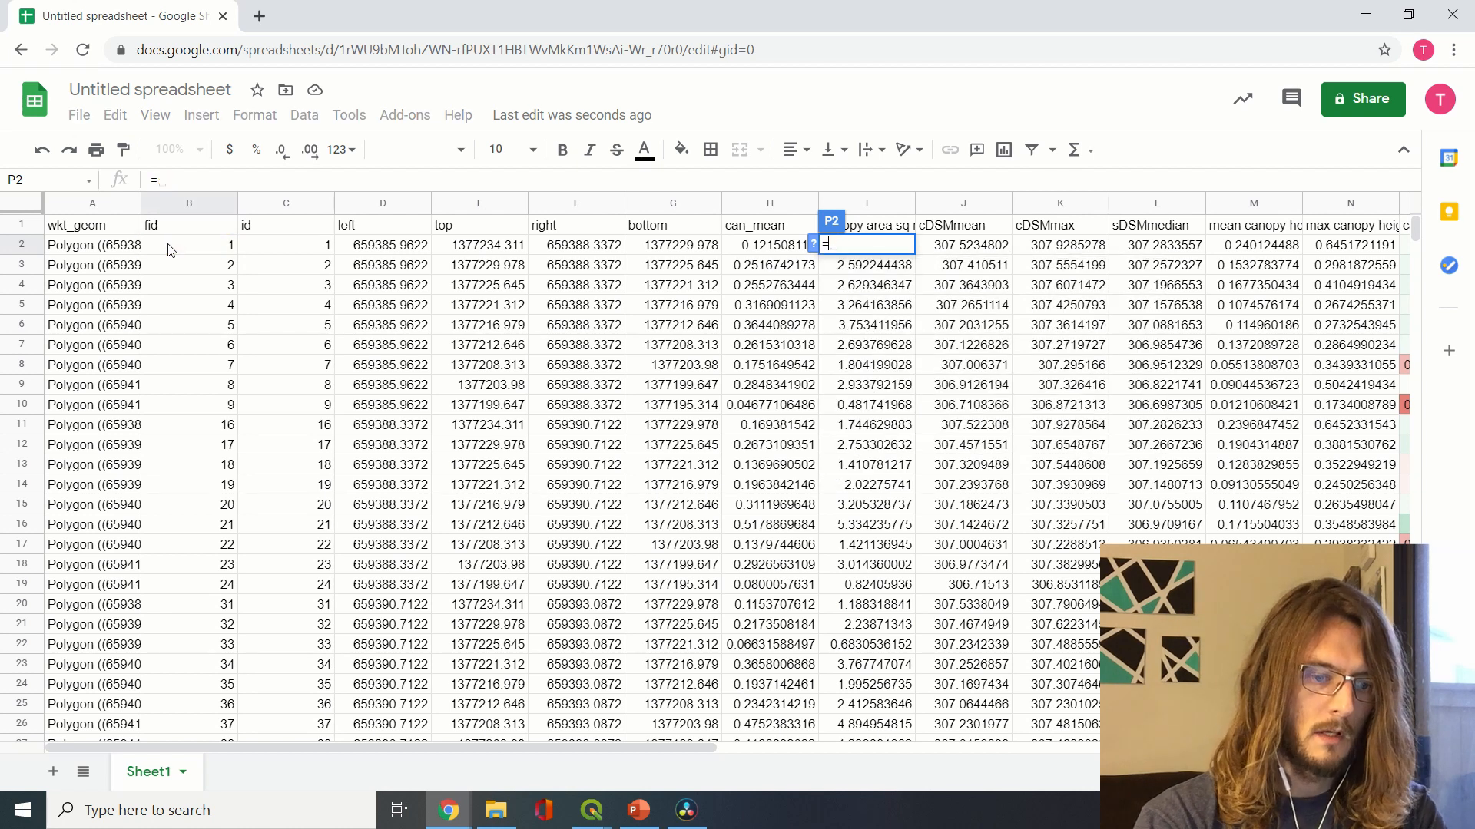
type("if(")
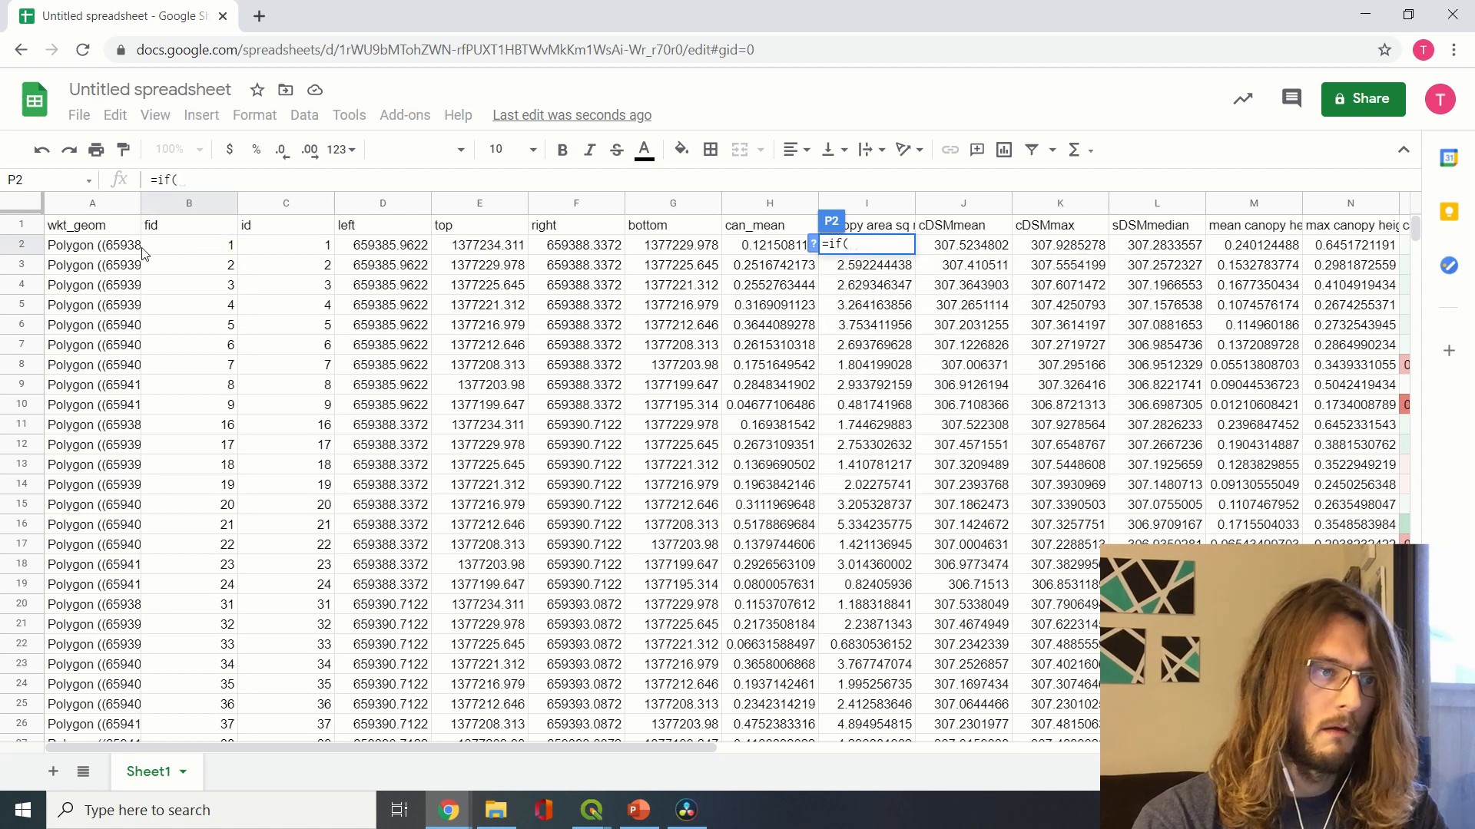
left_click(212, 250)
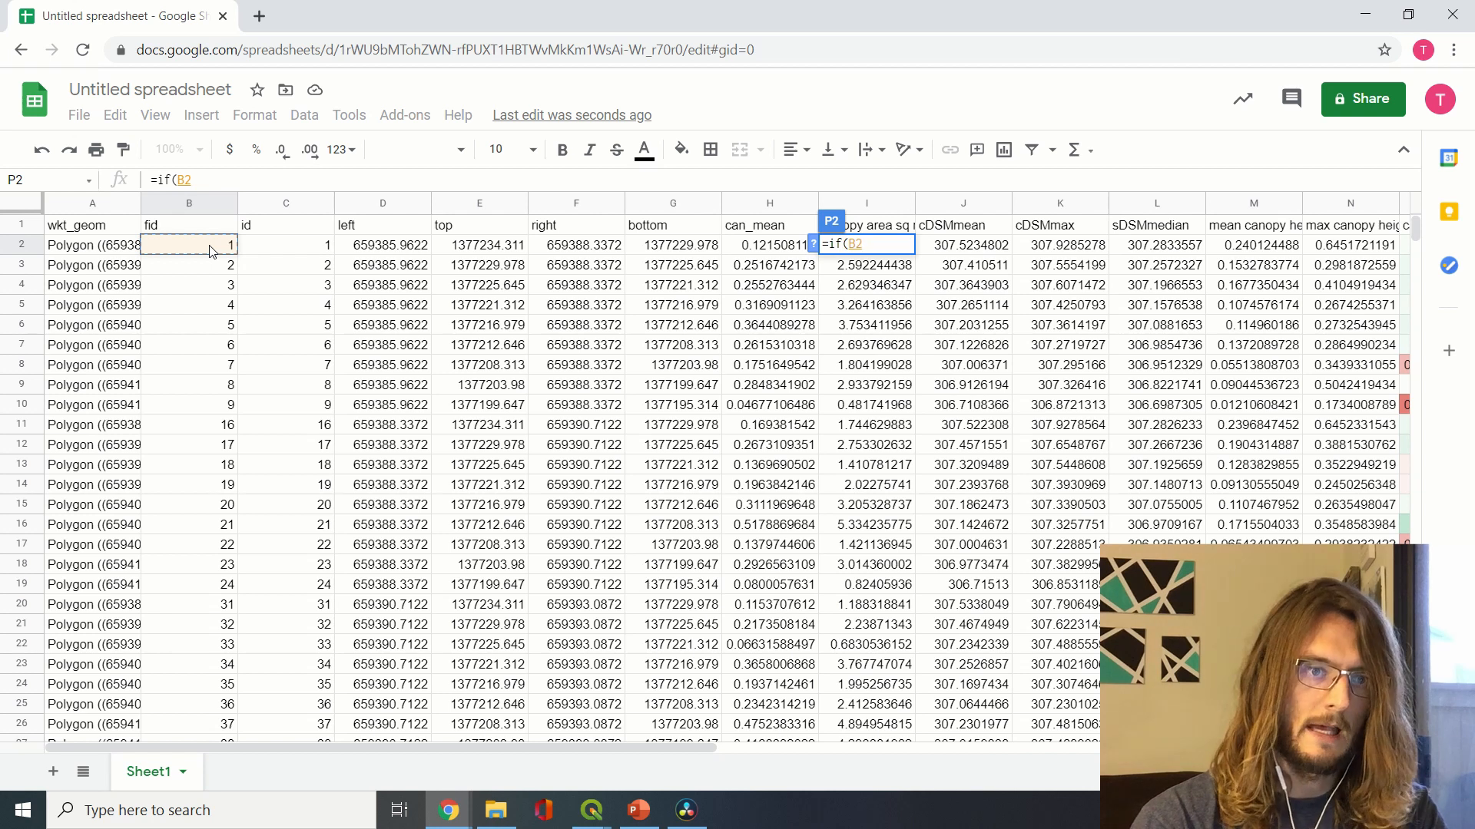
type("=")
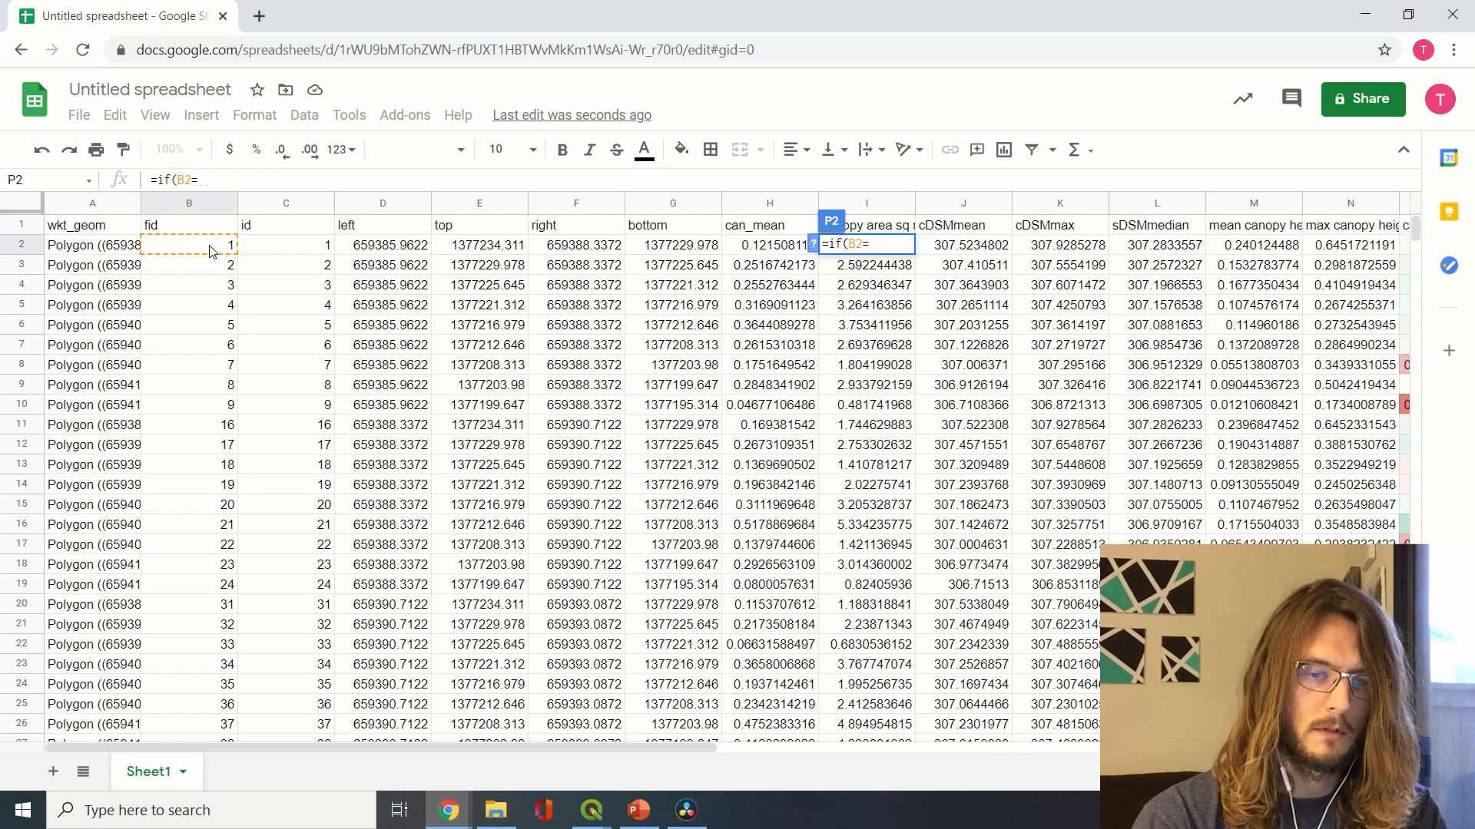
key("Right")
key("Right")
key("Right")
key("Right")
key("Right")
key("Right")
key("Left")
key("Left")
key("Left")
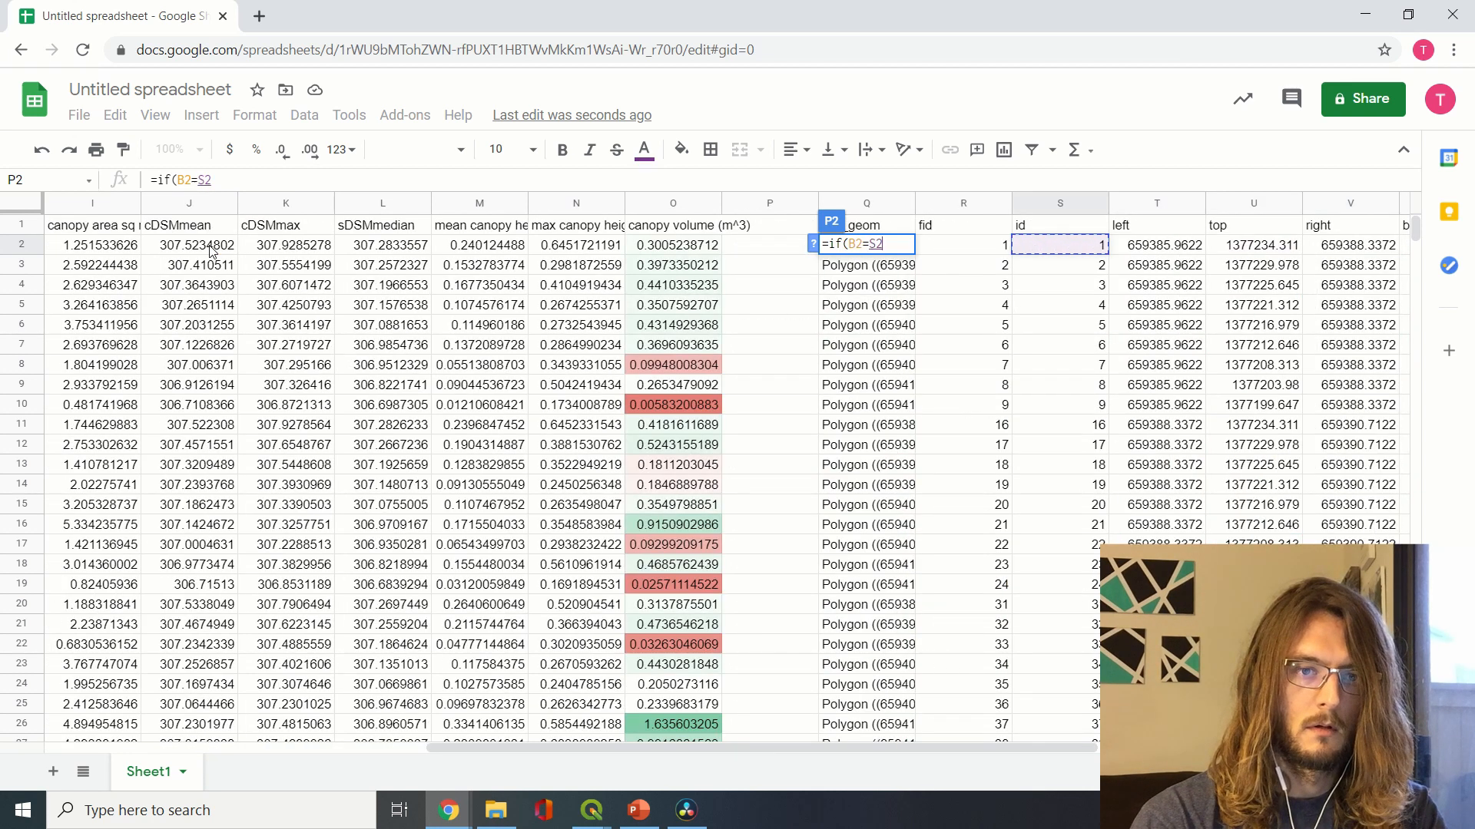
key("Left")
type(",")
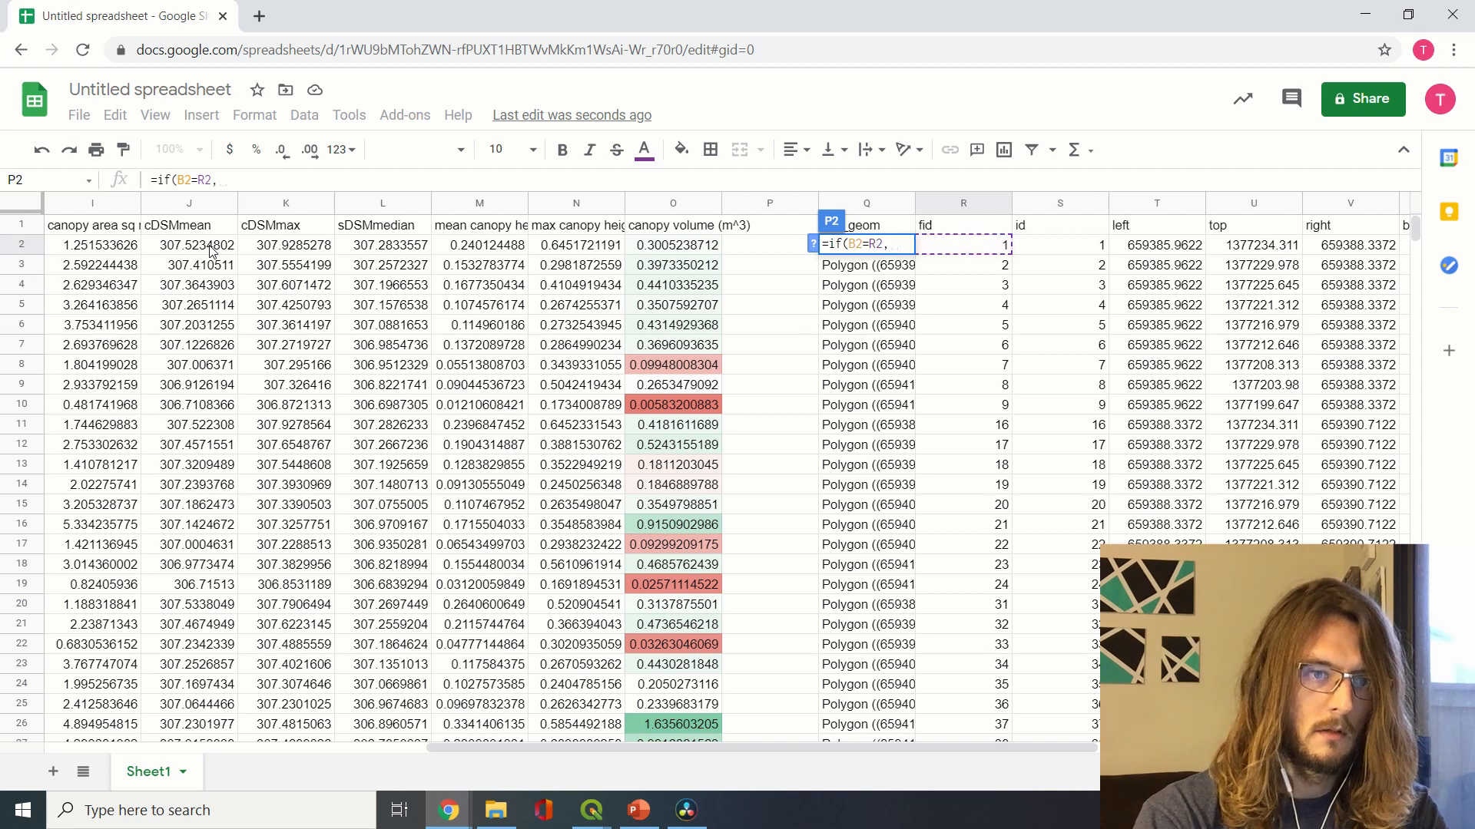
type("0")
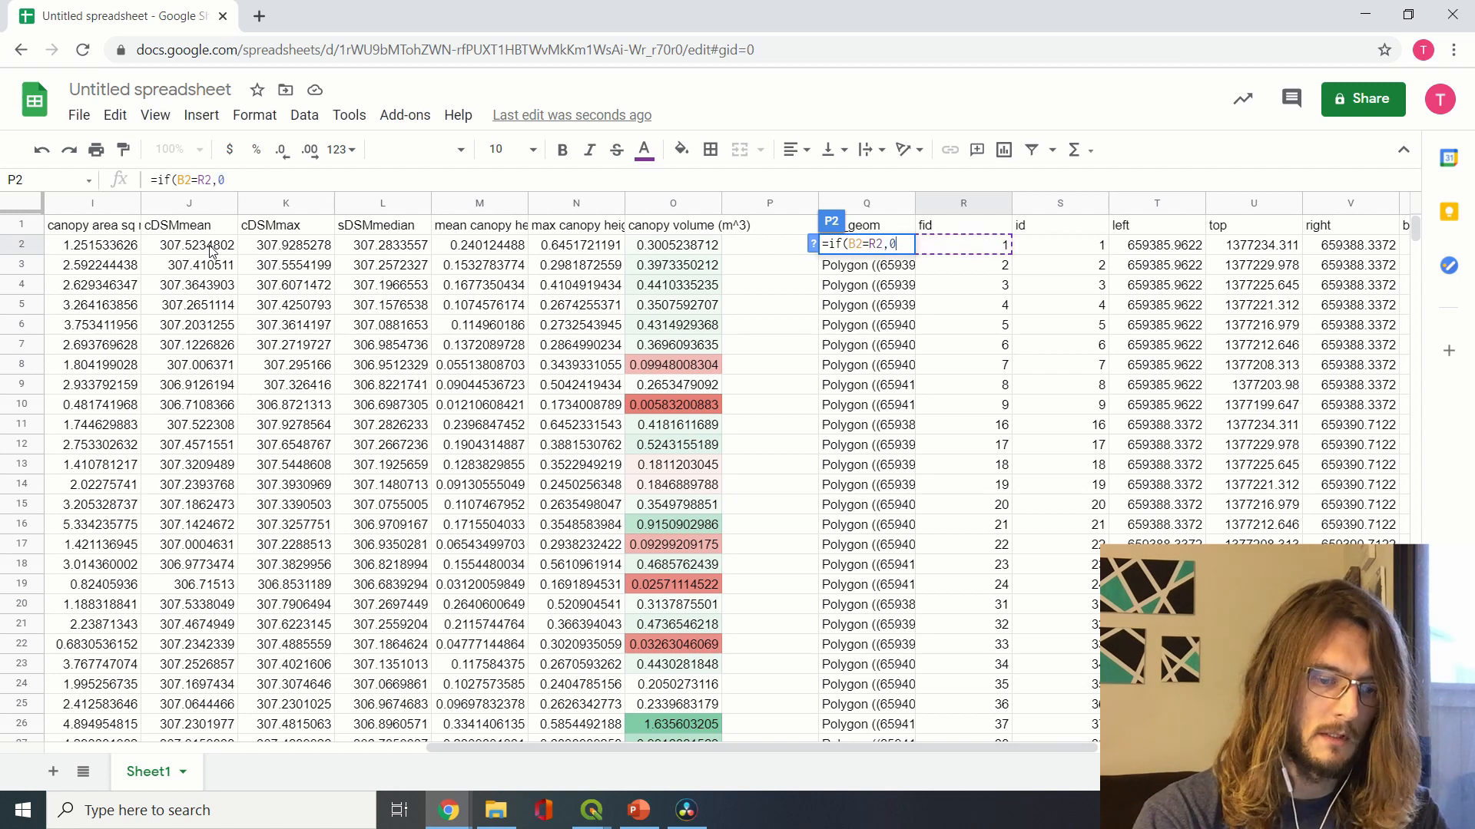
type(",1")
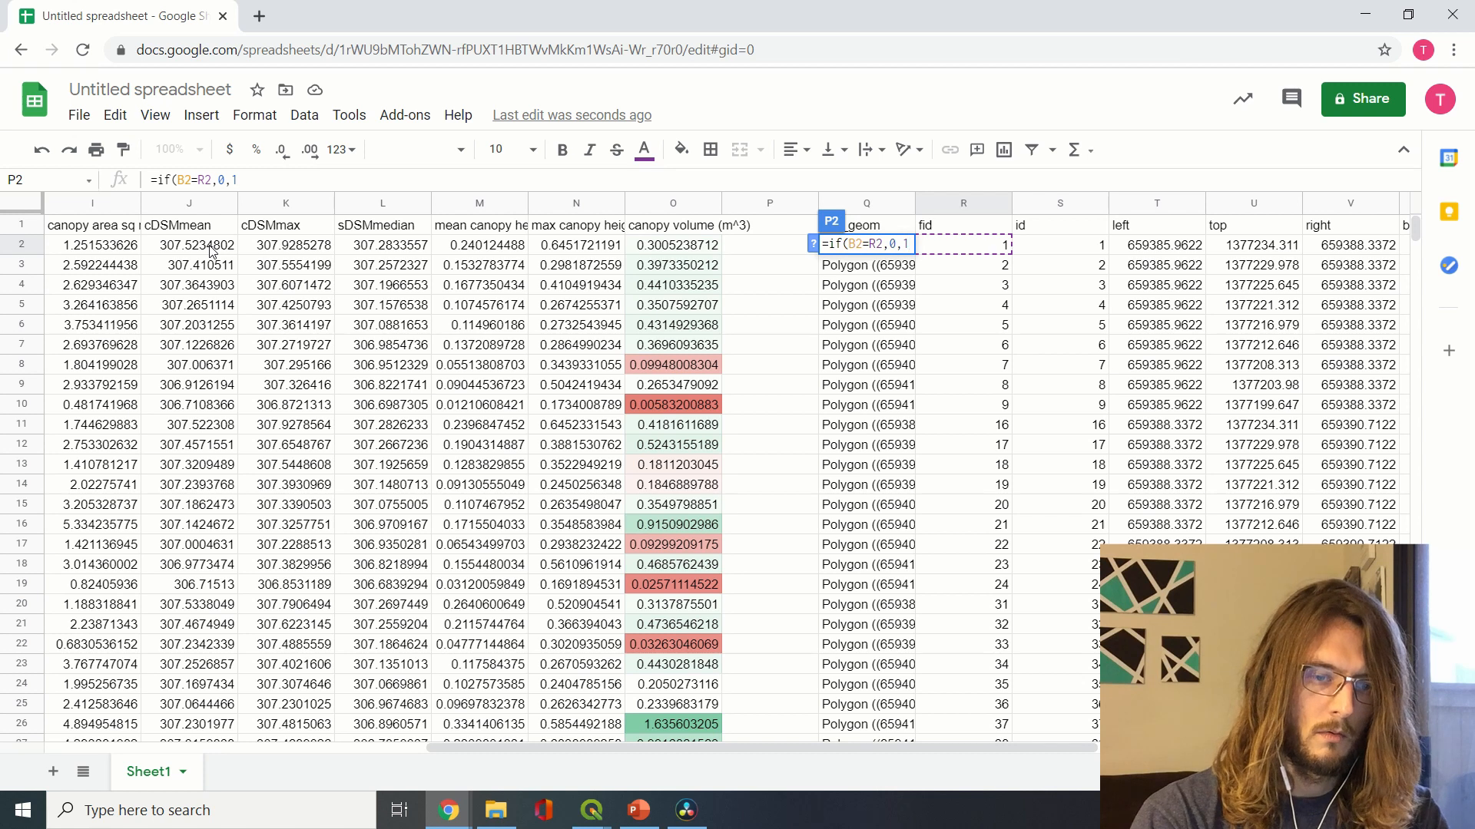
key("Return")
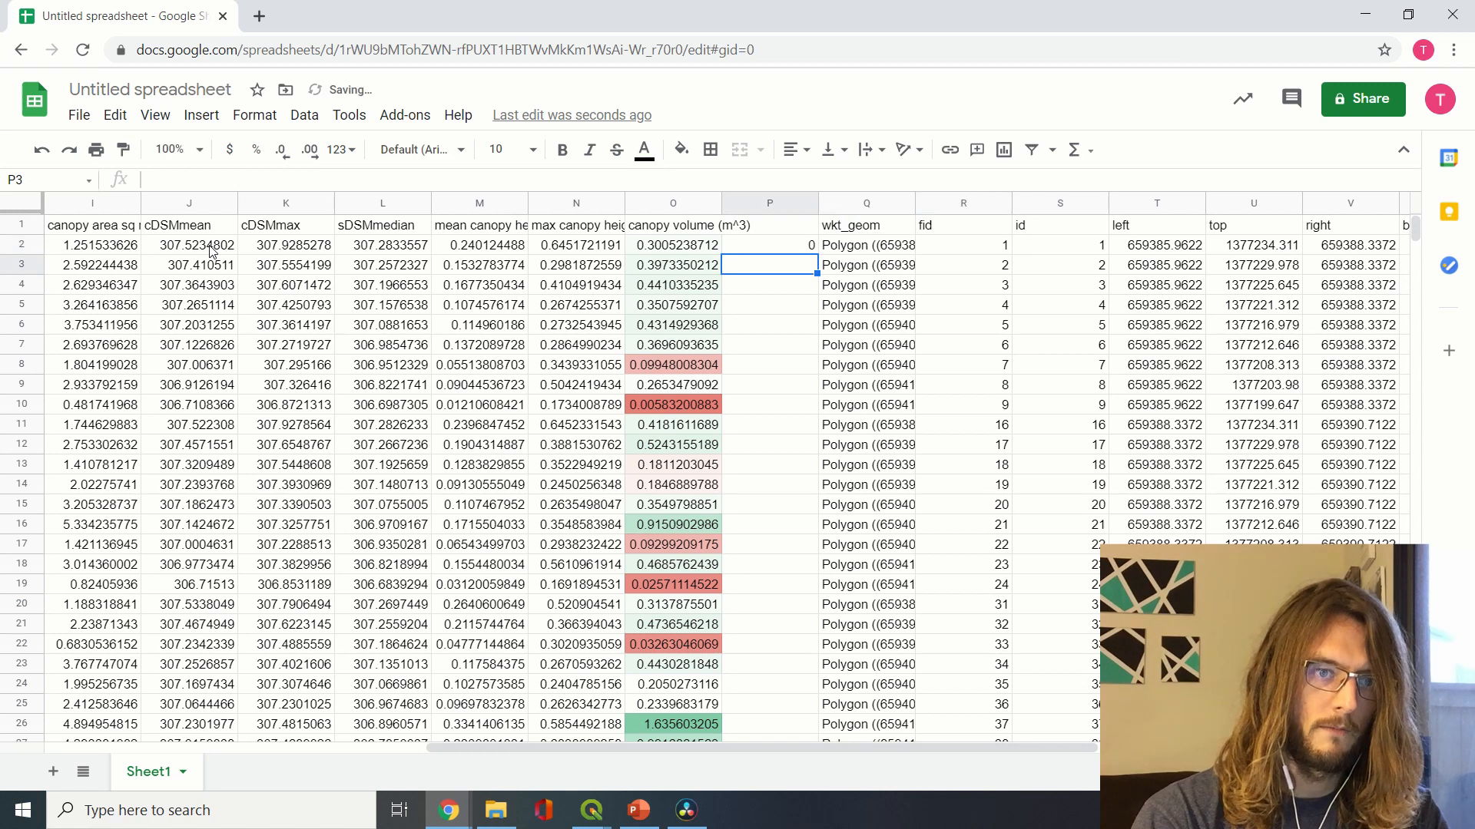
left_click(780, 247)
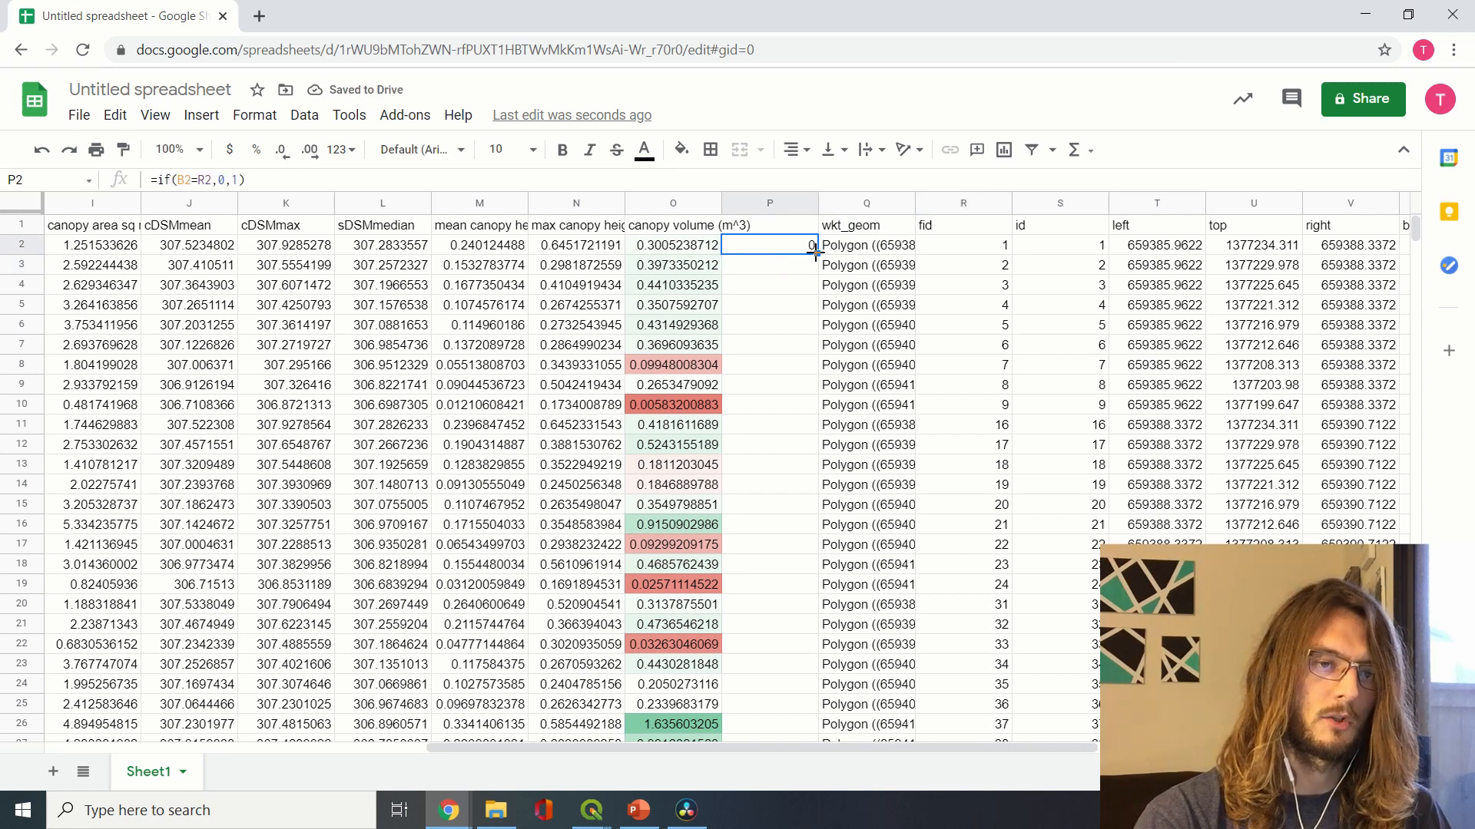
double_click(815, 251)
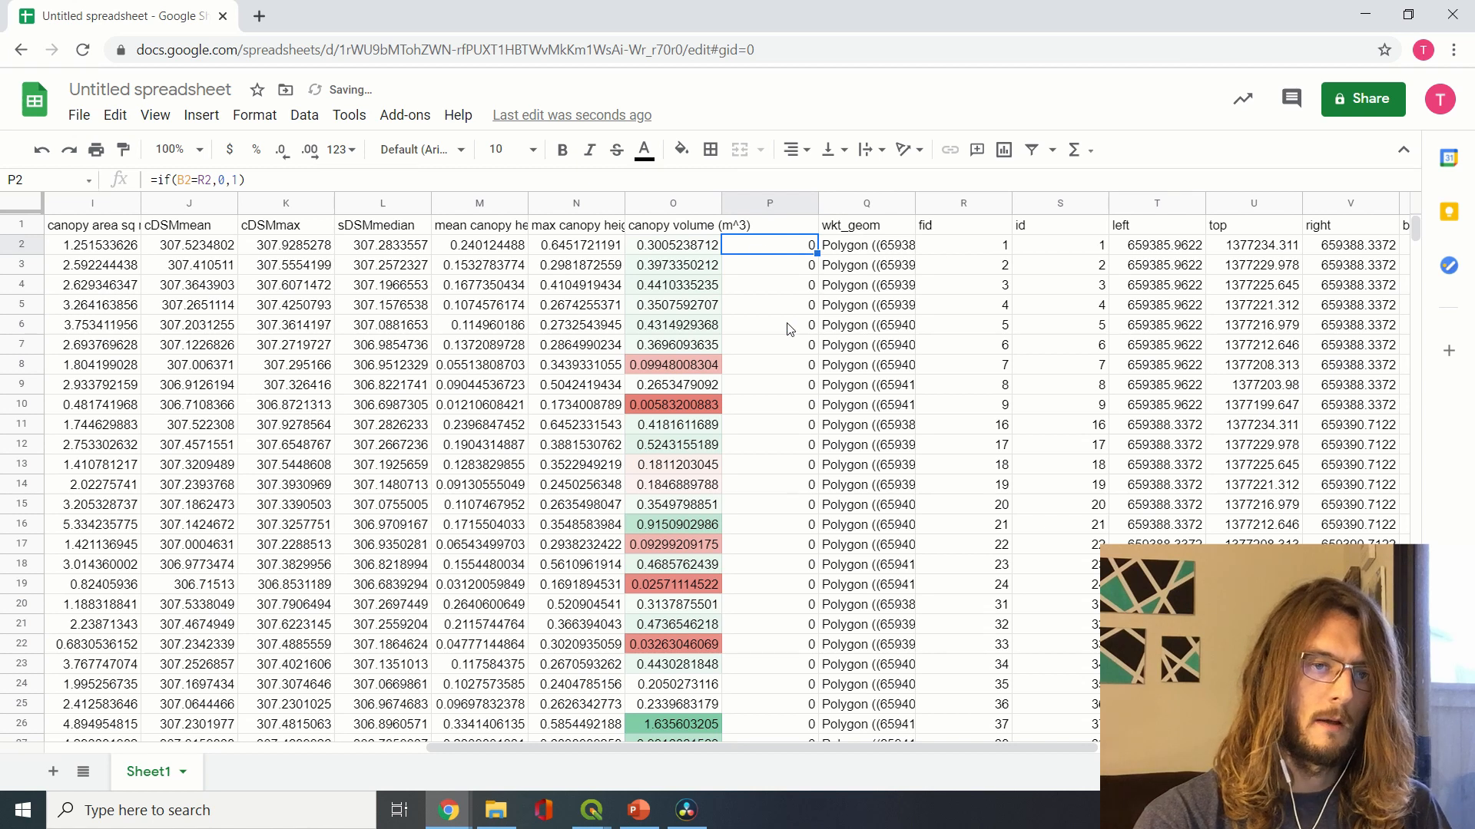
Enter =SUM(P2:P190) in P1 to total the fid mismatch flags down to the last data row
left_click(791, 233)
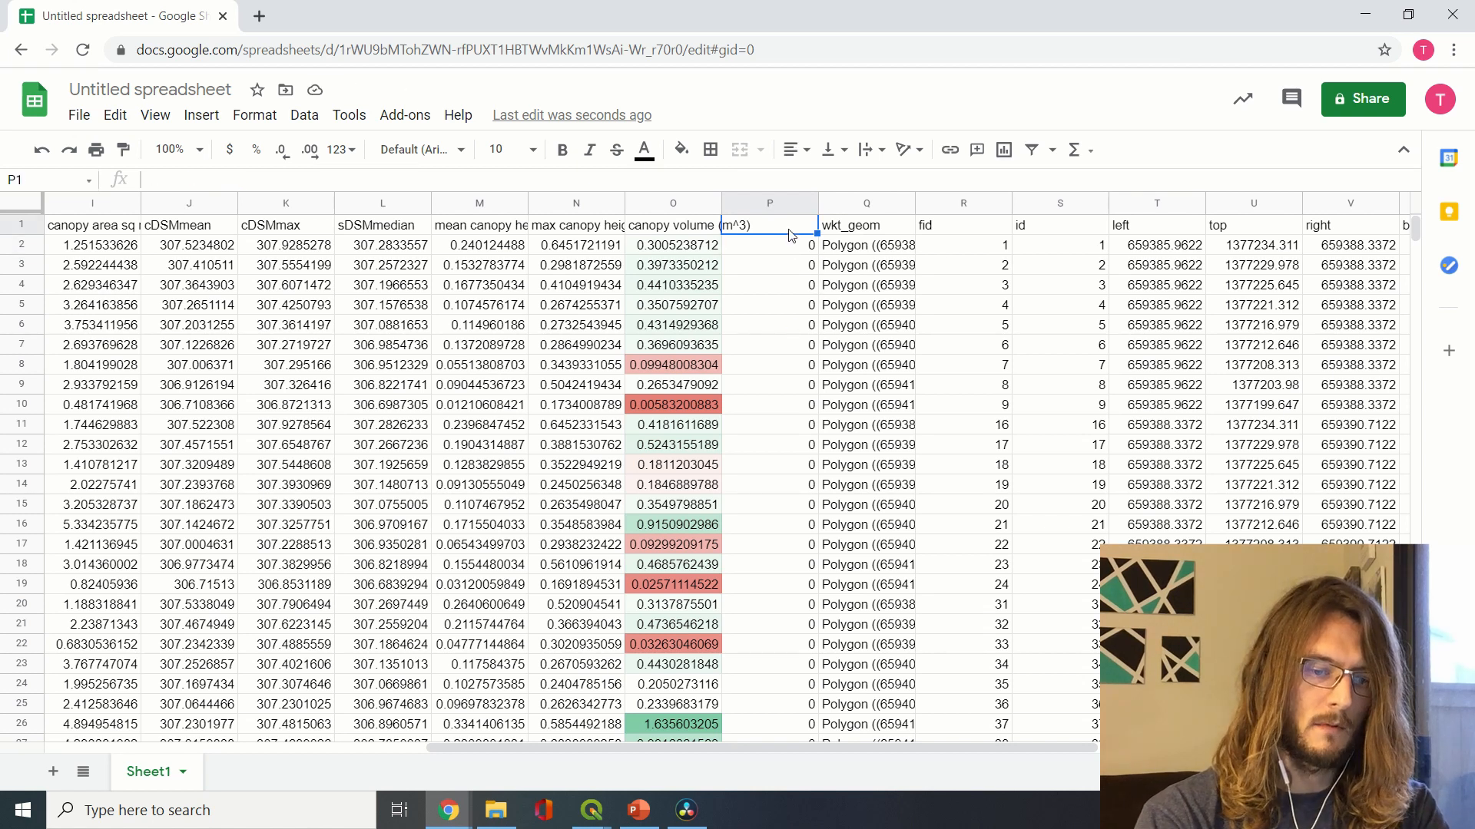
type("=SUM")
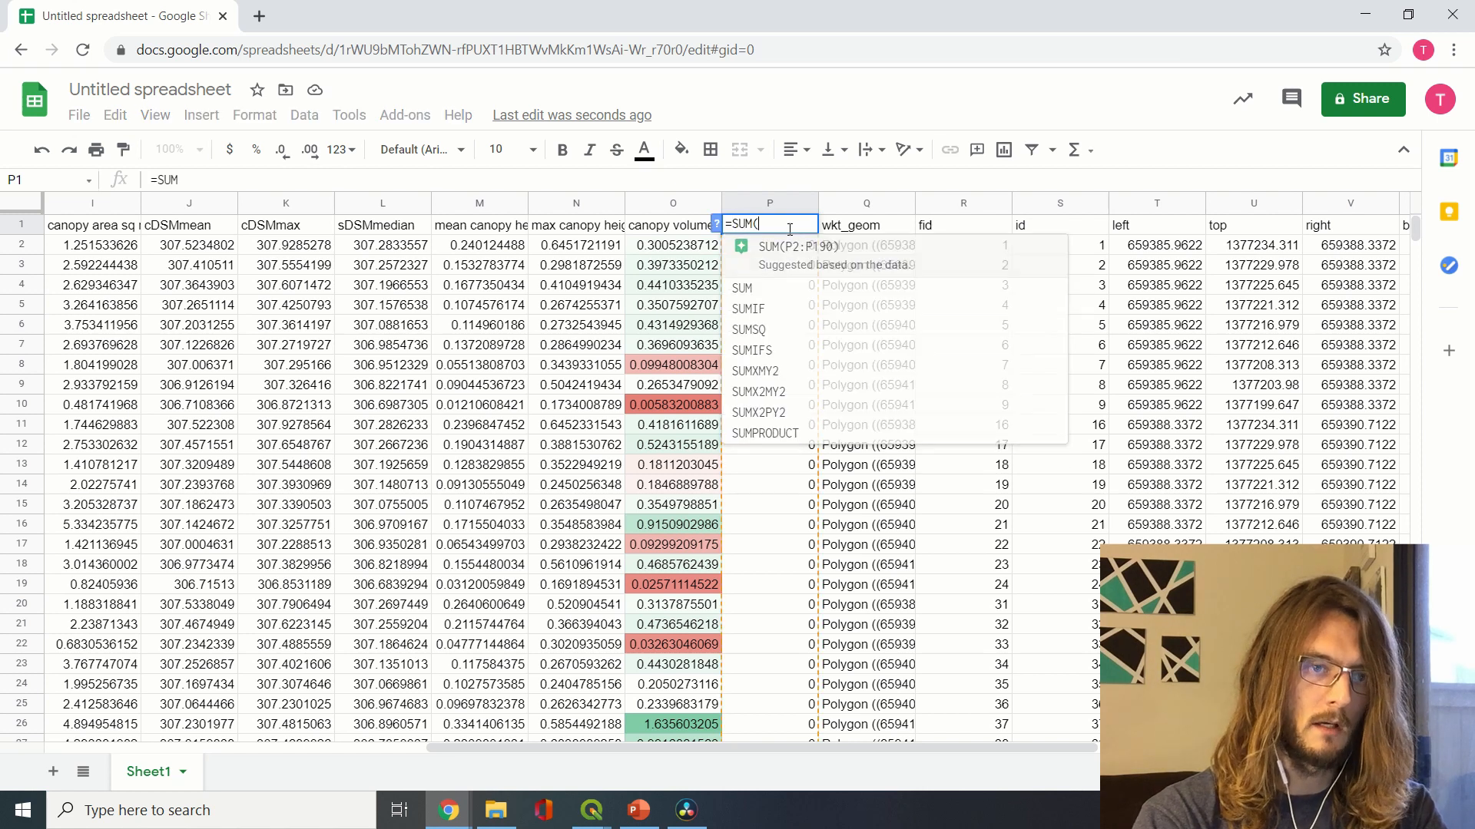
type("(")
left_click(779, 245)
left_click_drag(777, 292, 796, 563)
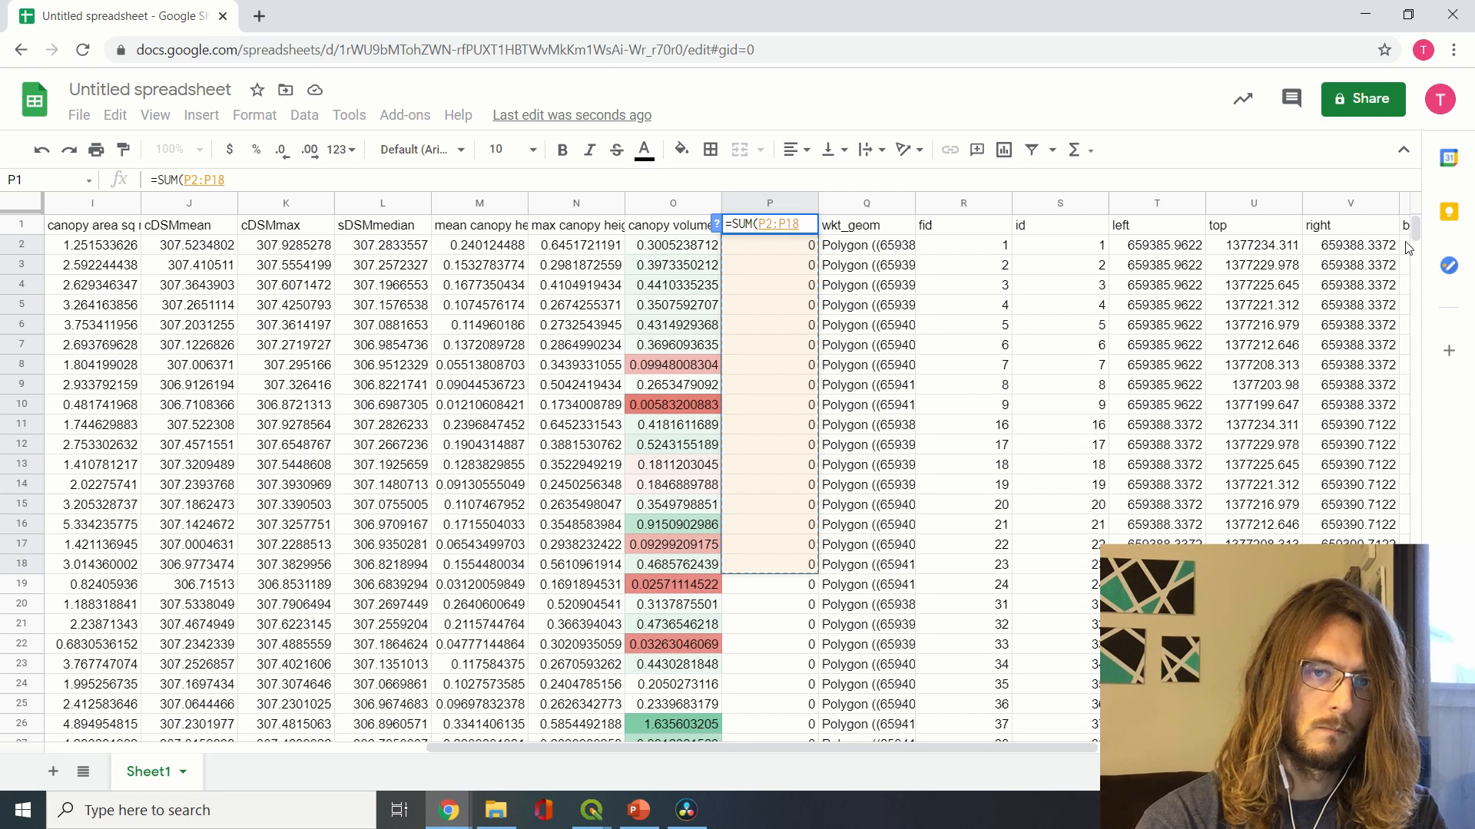
left_click_drag(1417, 230, 1396, 430)
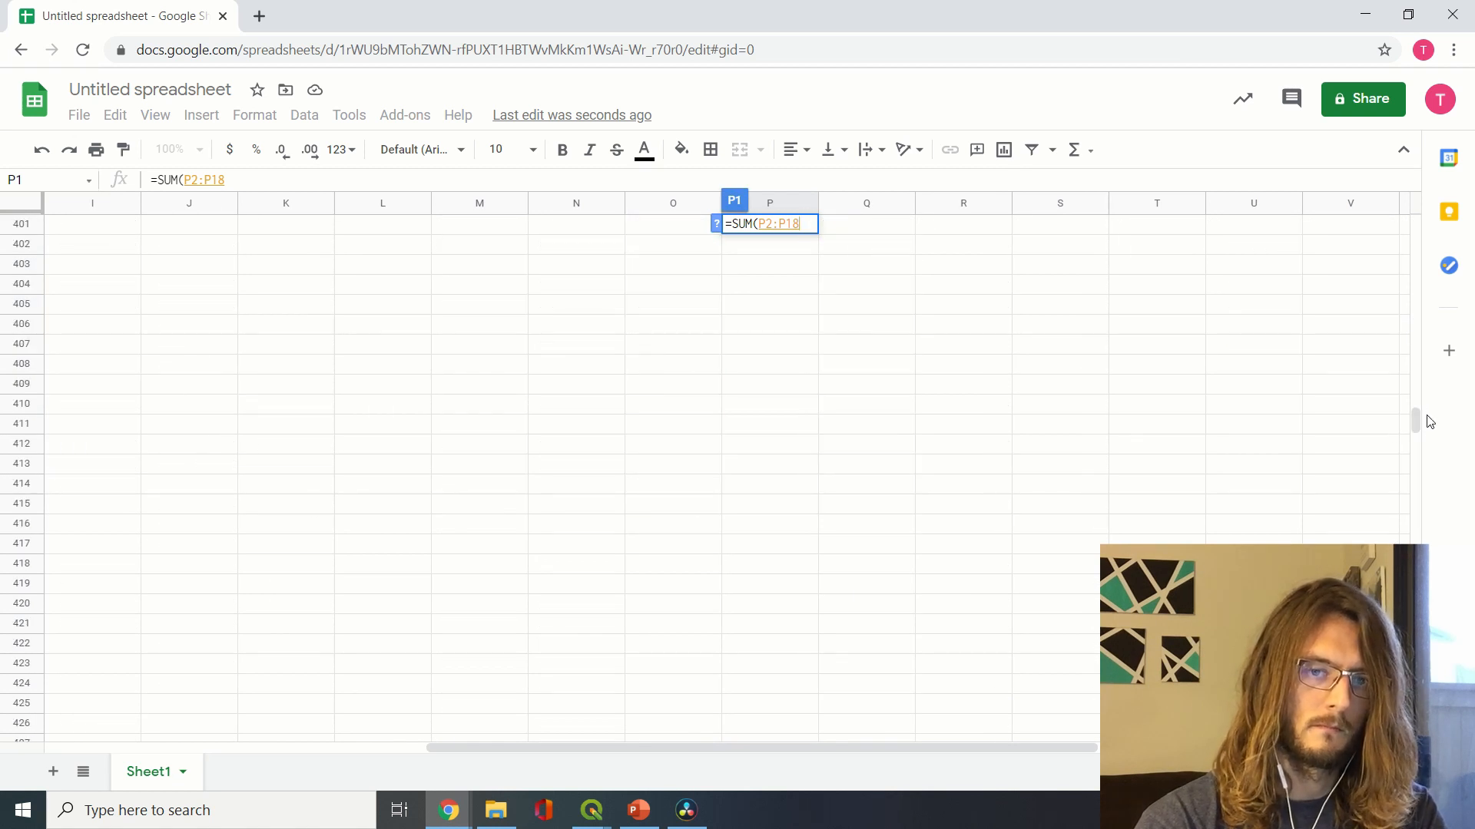
left_click_drag(1418, 421, 1419, 315)
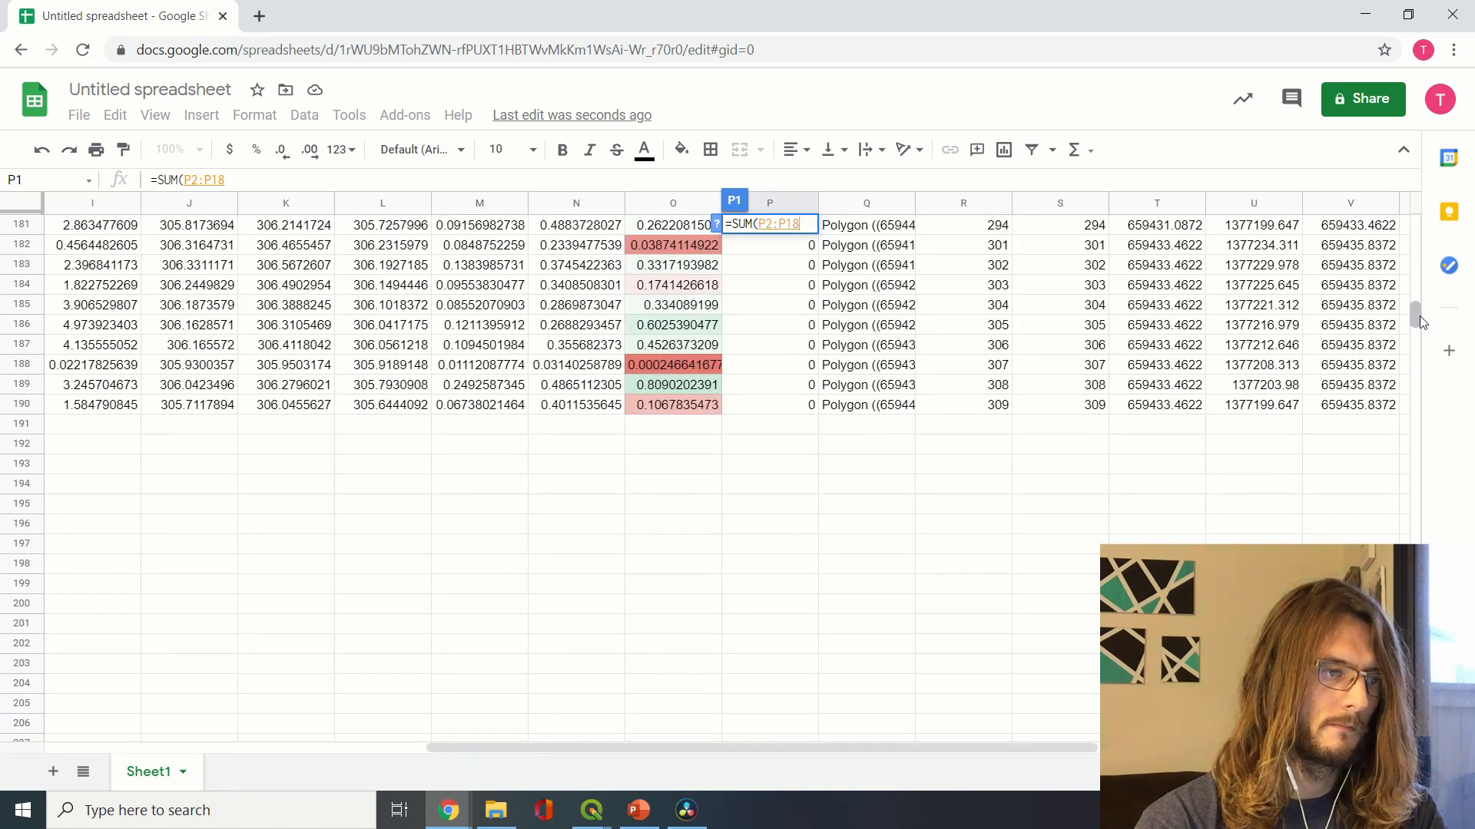
left_click(534, 182)
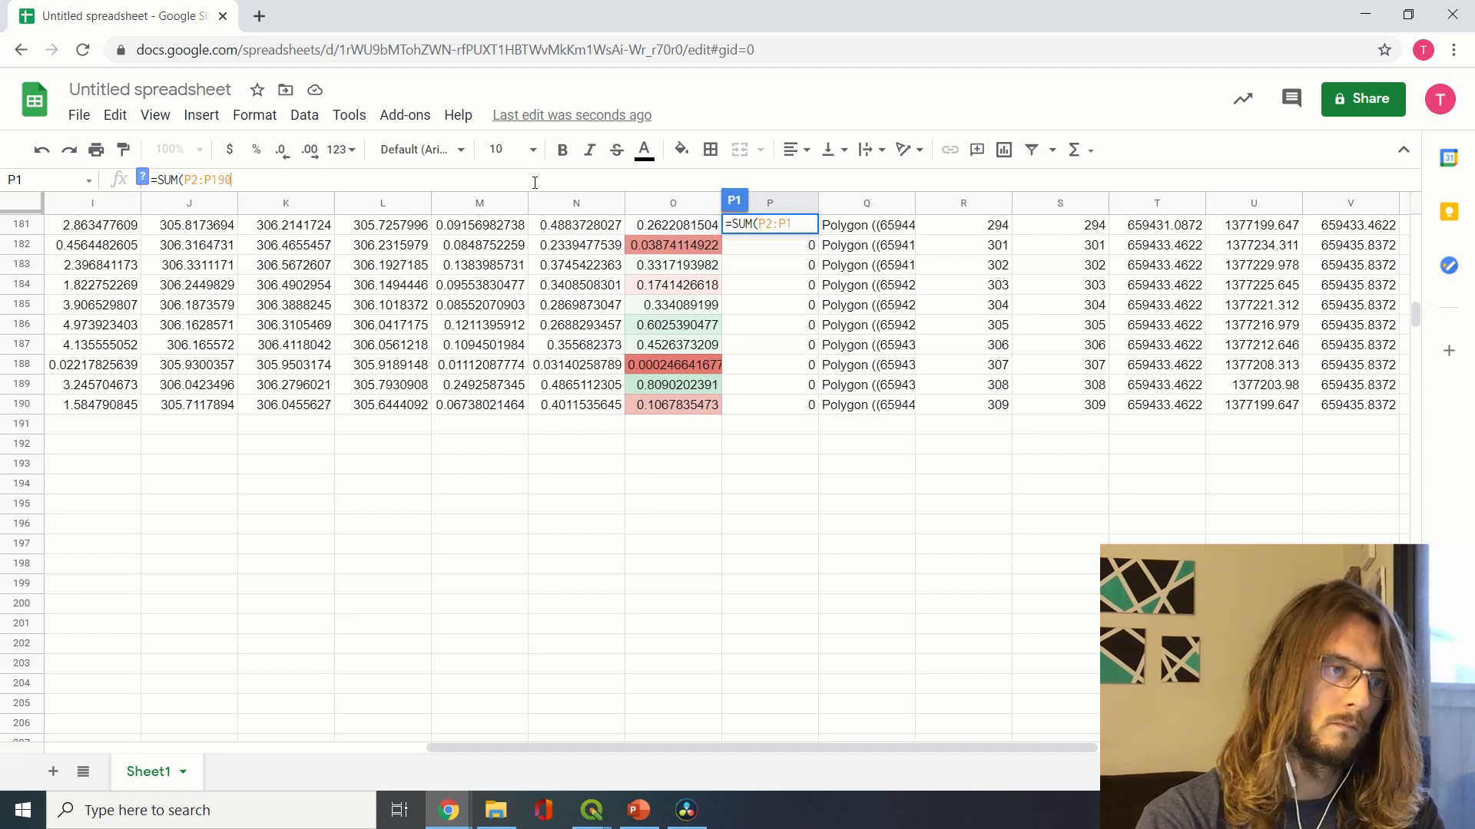
key("Return")
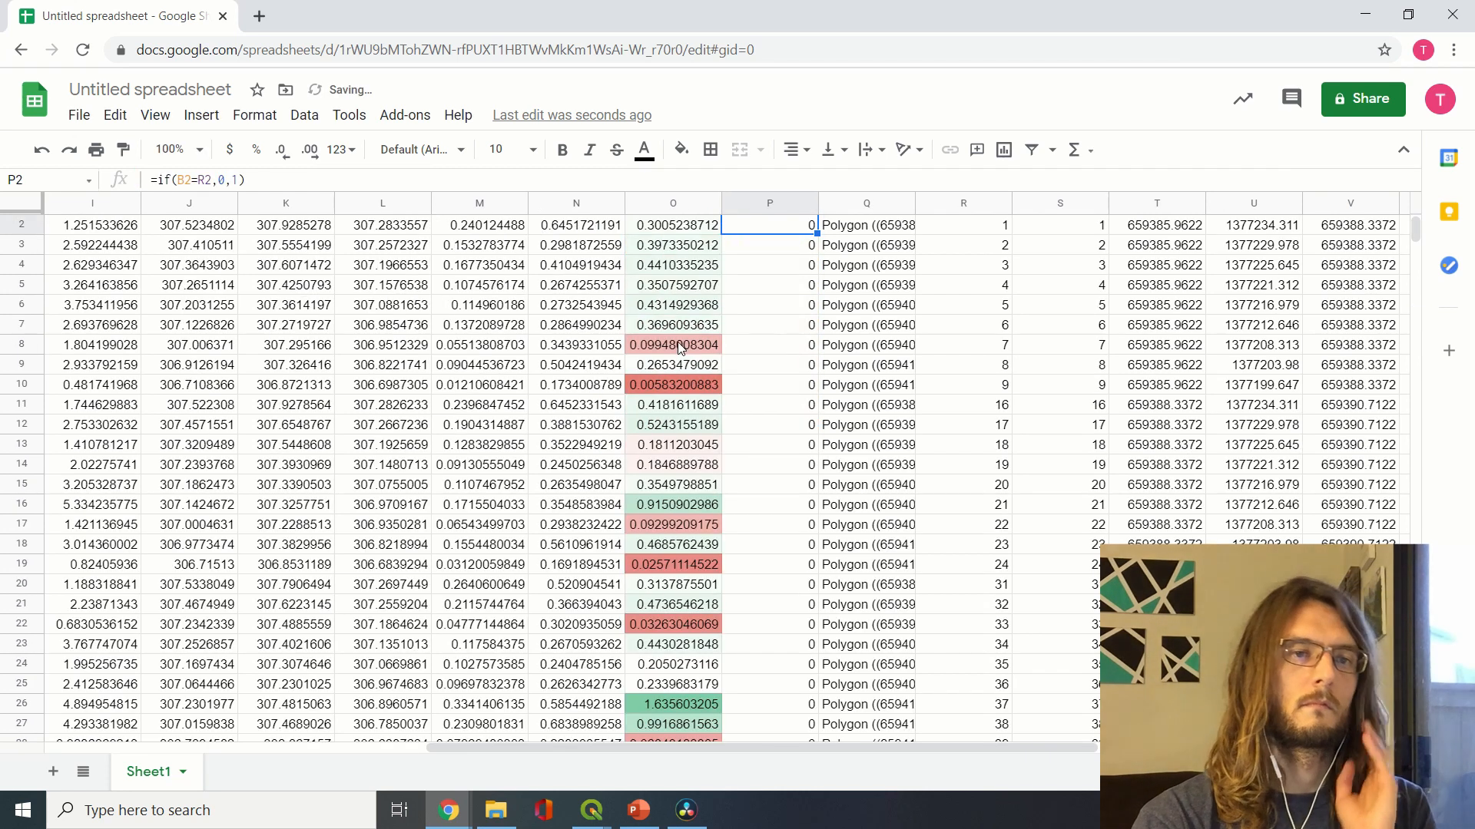
scroll(804, 351, "up", 1)
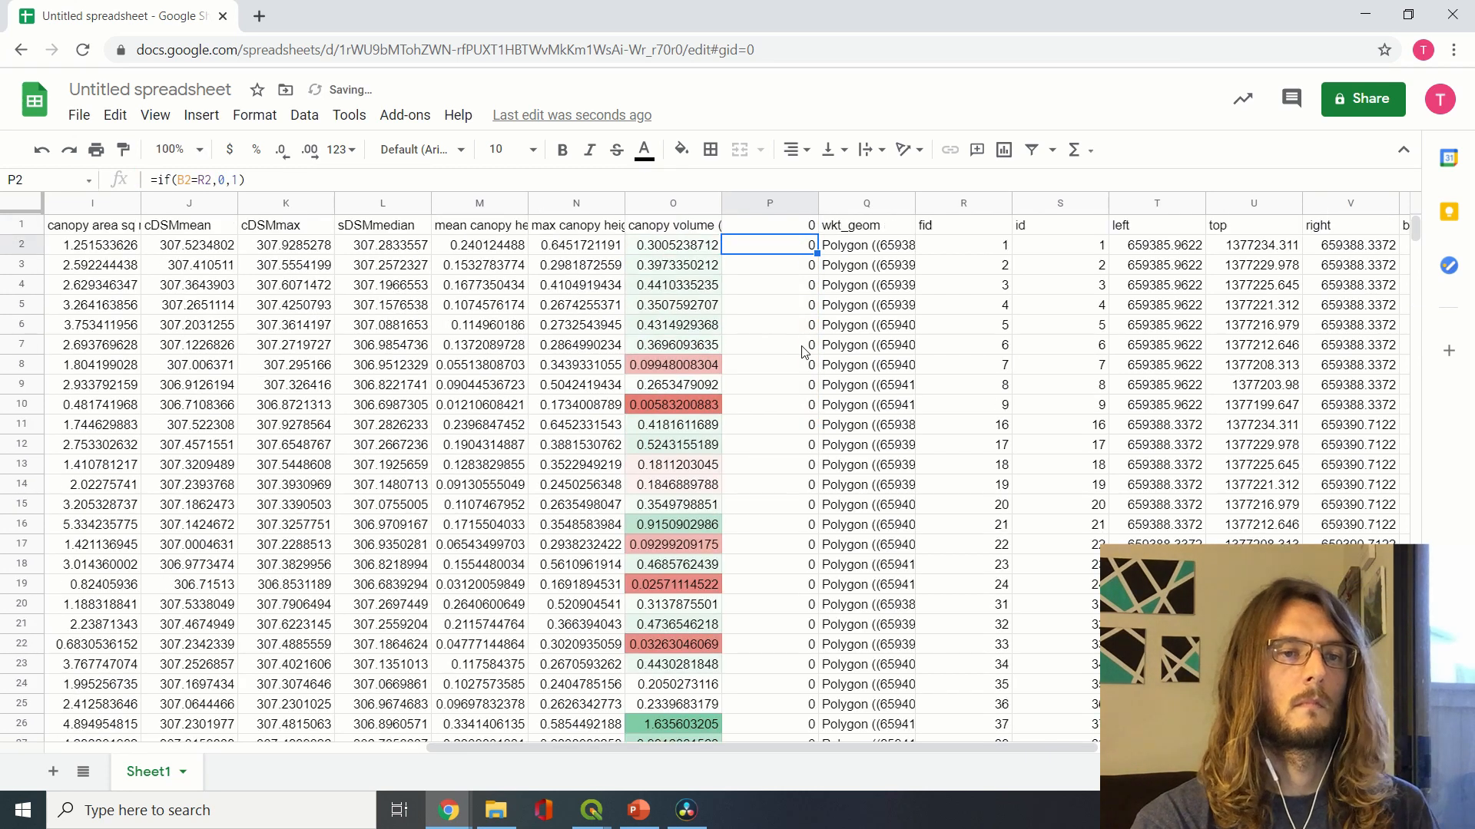
Clear the fid check formulas from column P and the pasted wkt_geom data from column Q
left_click(779, 201)
key("Delete")
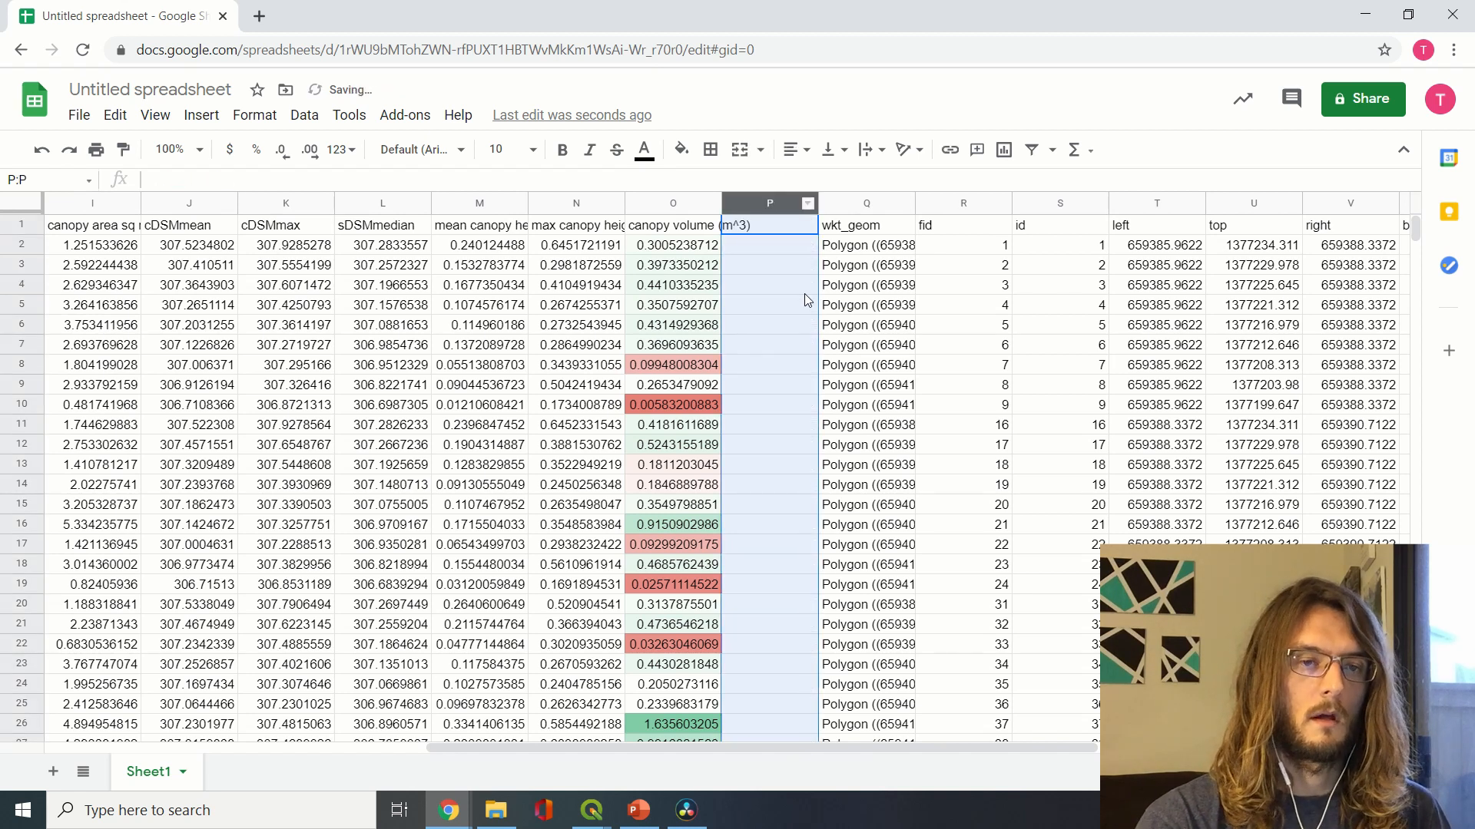
left_click(863, 201)
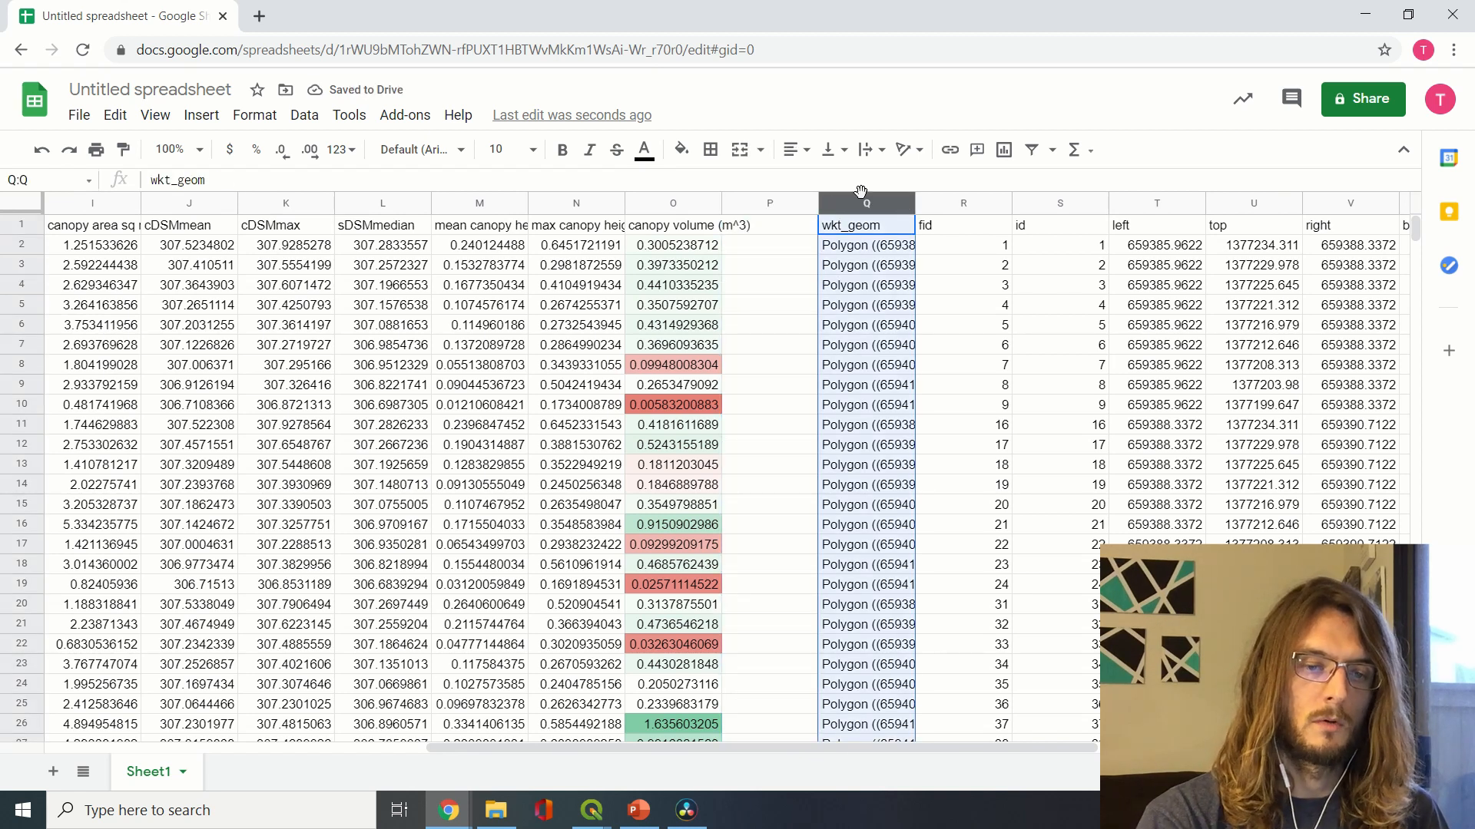
key("Delete")
Delete the duplicated pasted columns R to Z, from fid through sDSMmedian
left_click_drag(963, 203, 1429, 224)
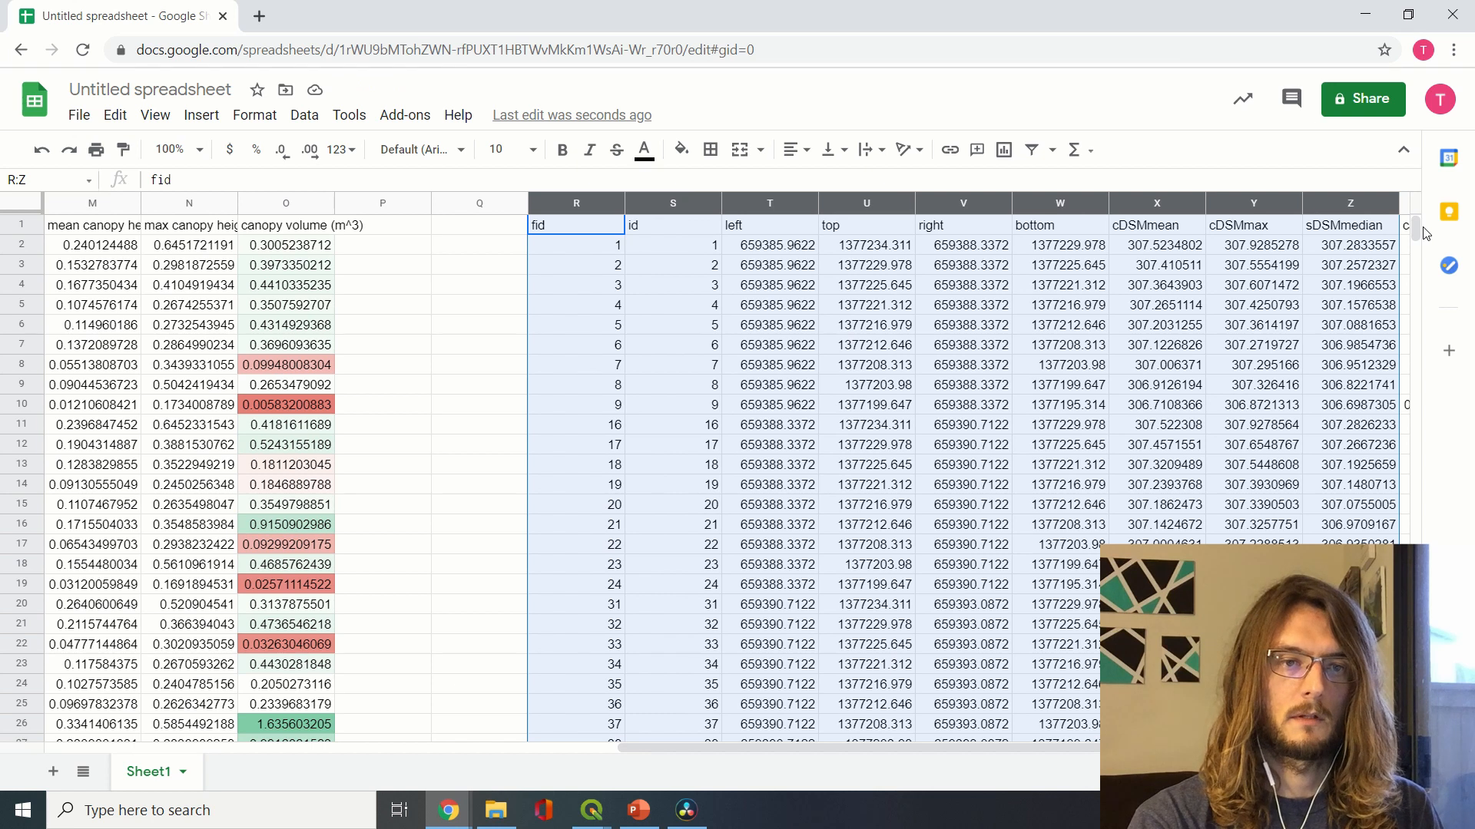
right_click(1119, 263)
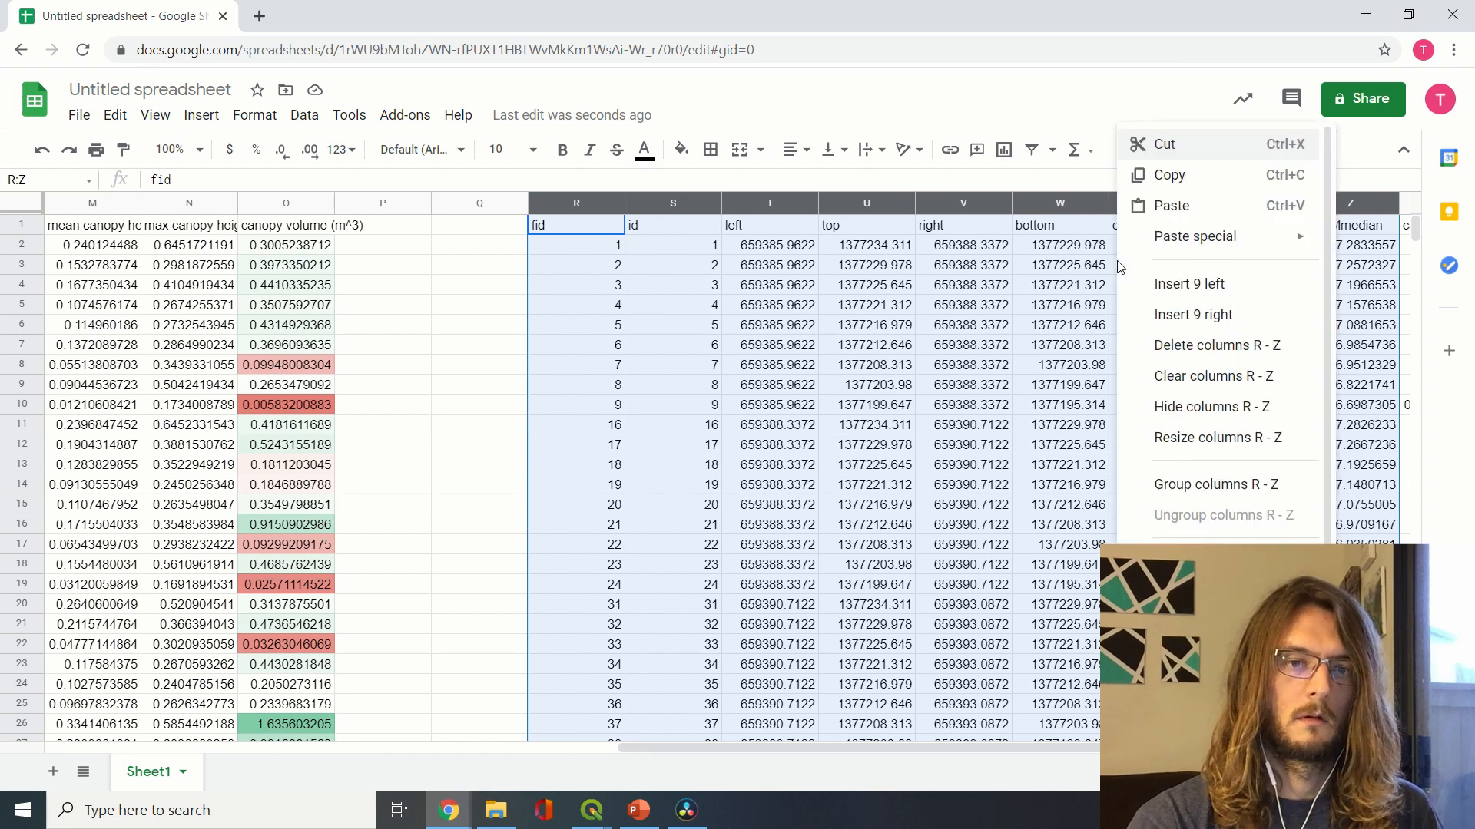
left_click(1221, 344)
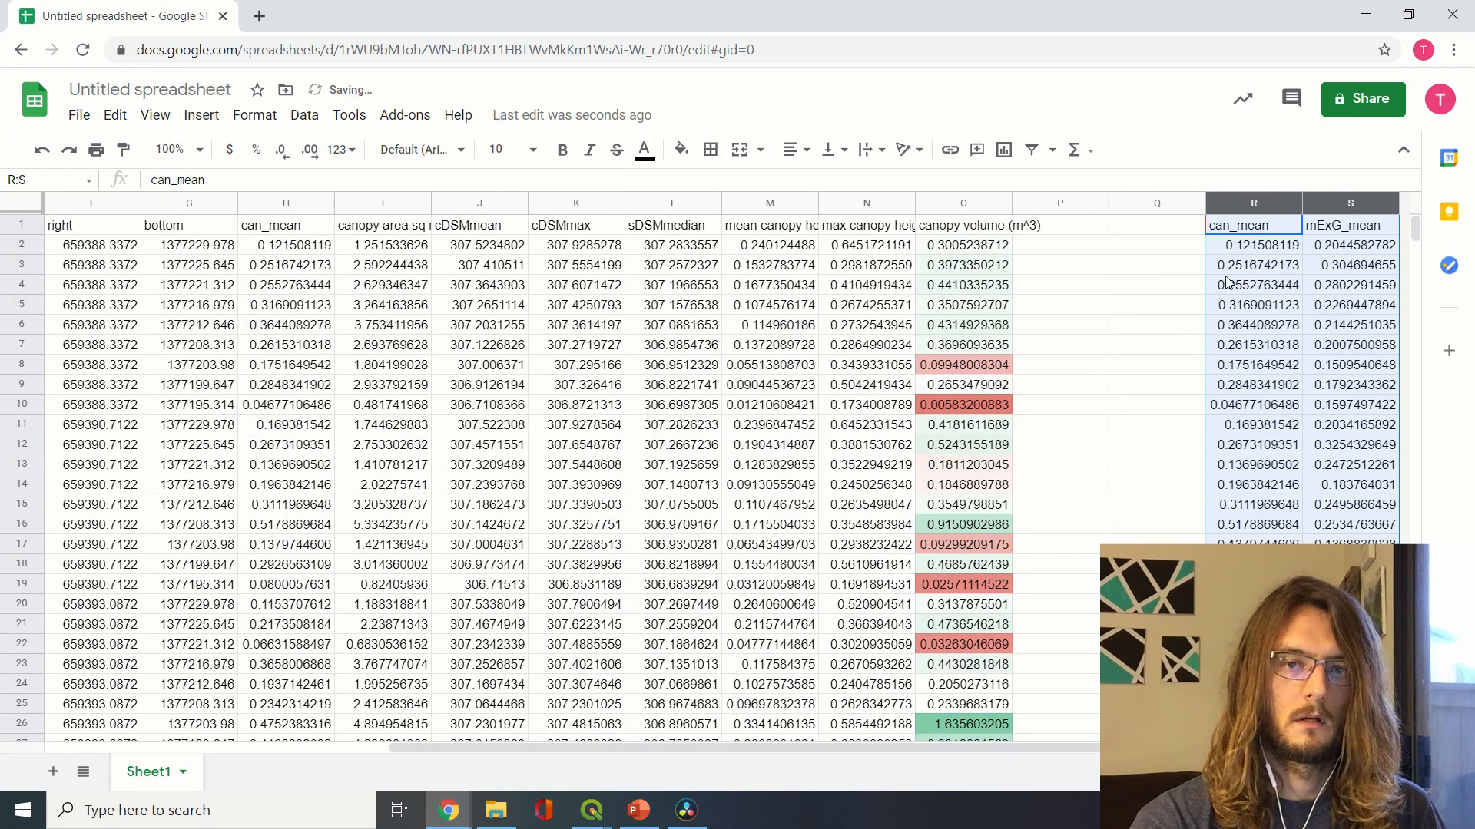
Delete the duplicate can_mean column R beside the pasted mExG_mean values
right_click(1255, 207)
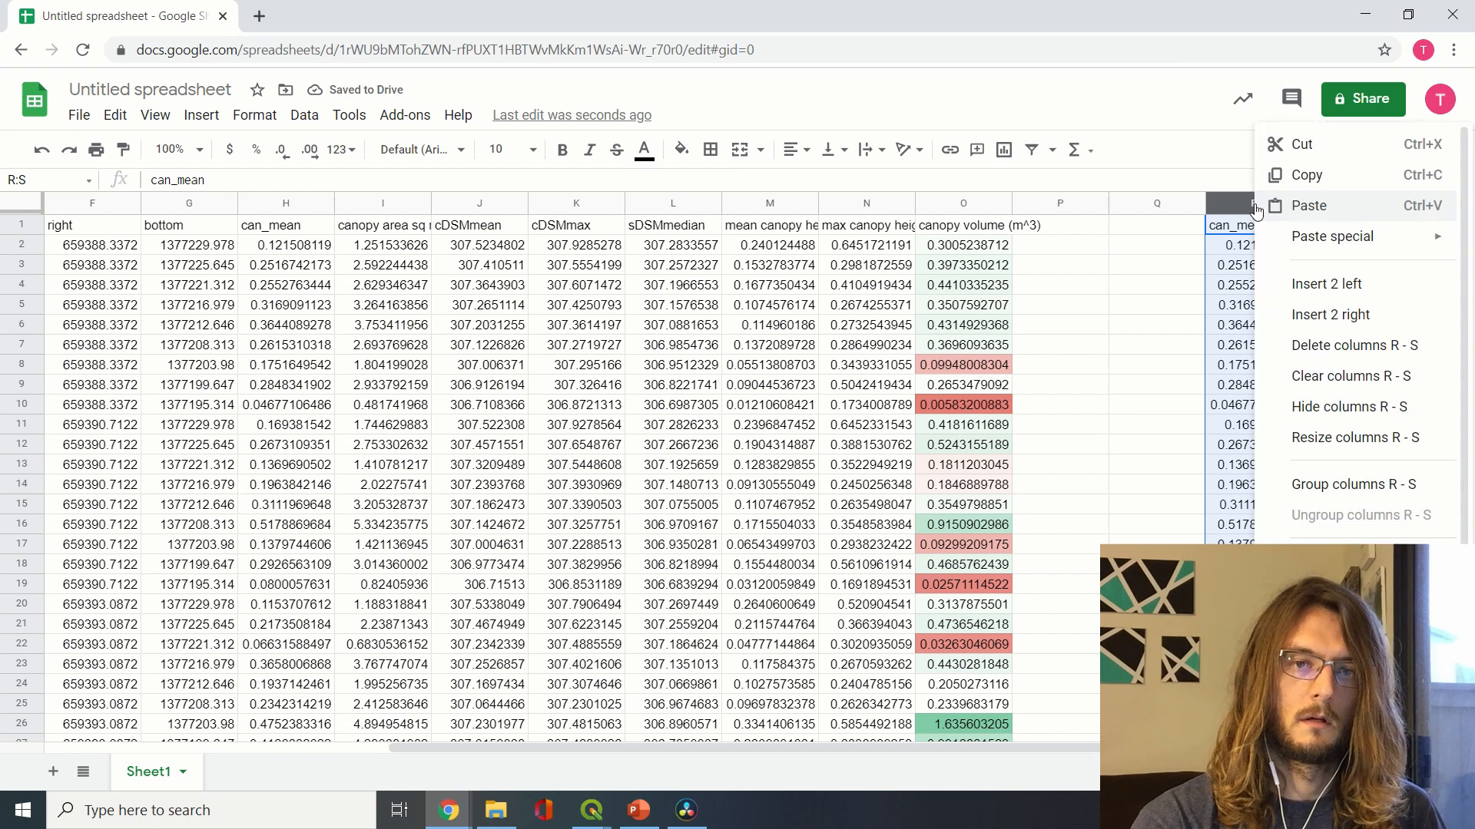
left_click(1171, 253)
right_click(1261, 205)
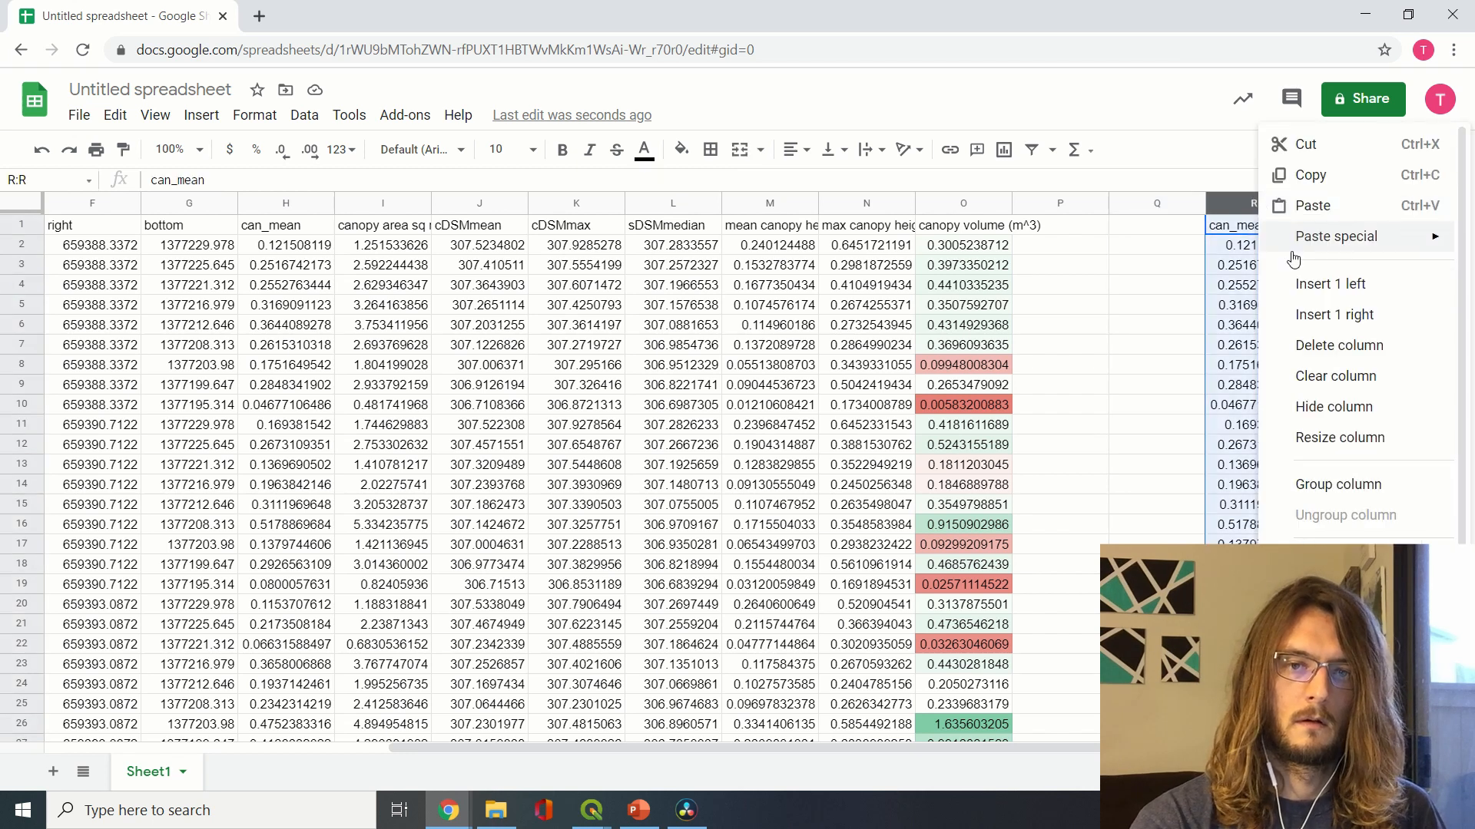
left_click(1291, 345)
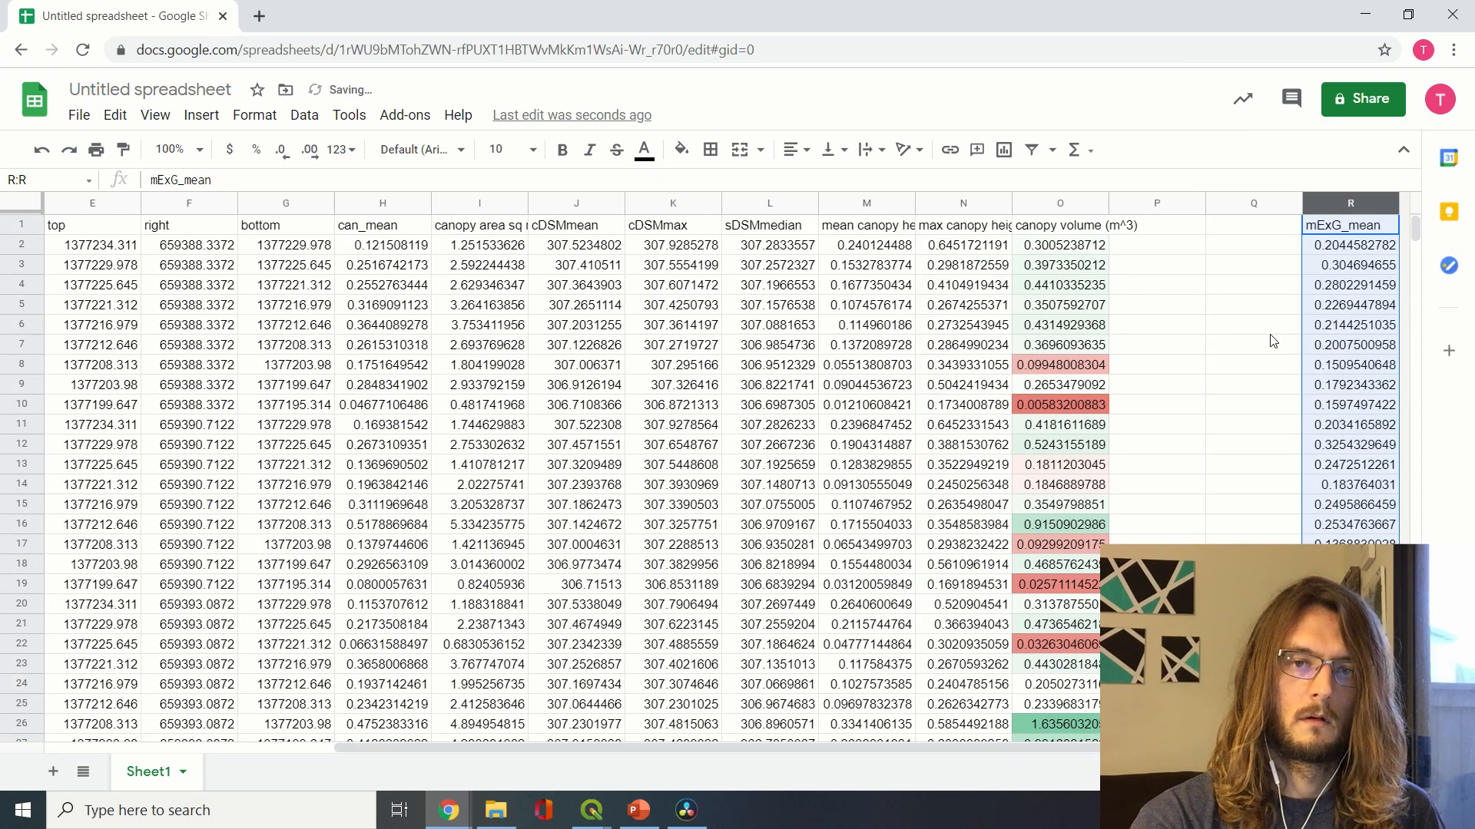
Move the mExG_mean data from column R to column P, directly beside the canopy volume column
key("Right")
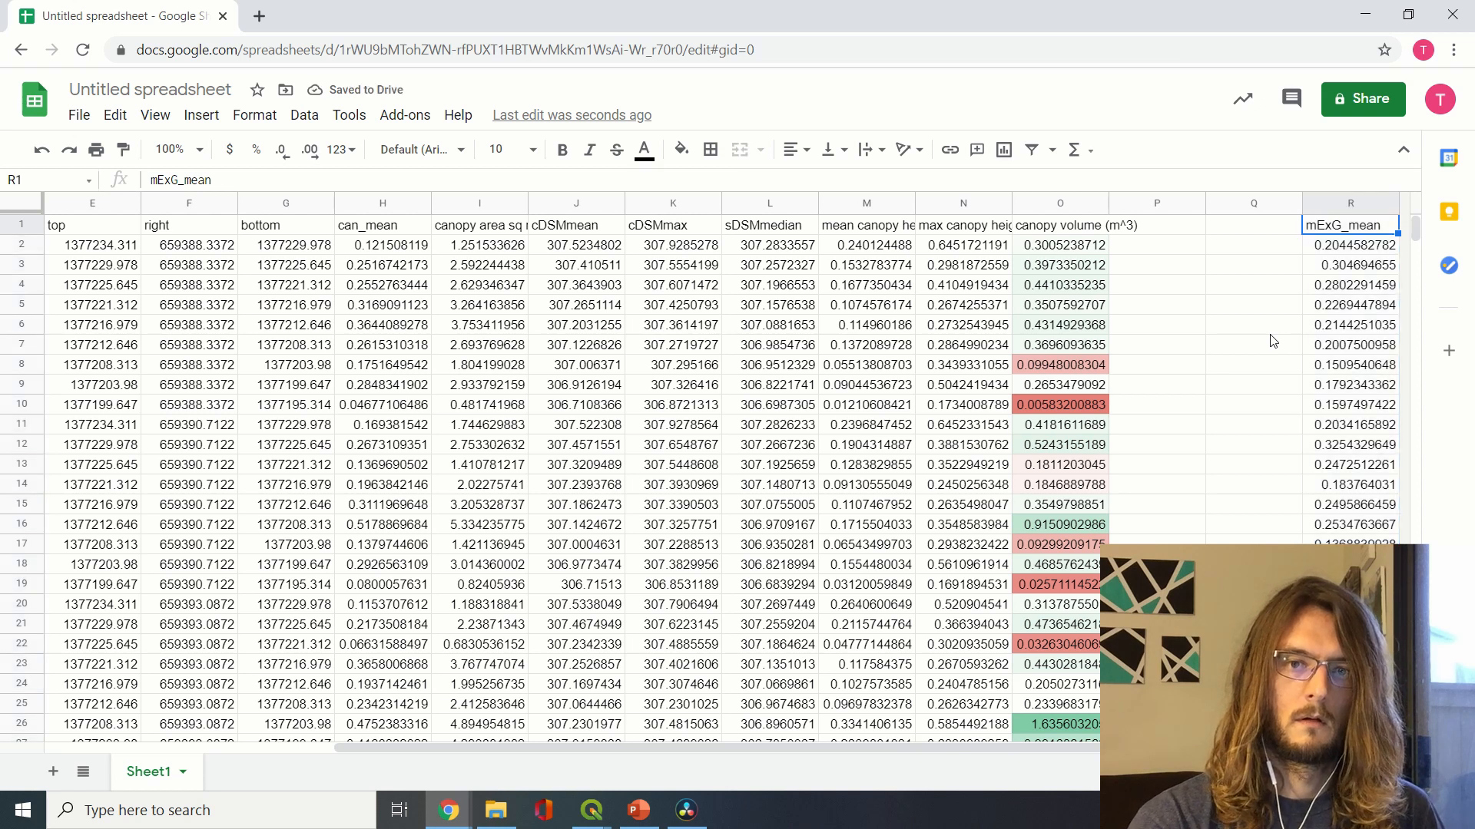
left_click(1332, 201)
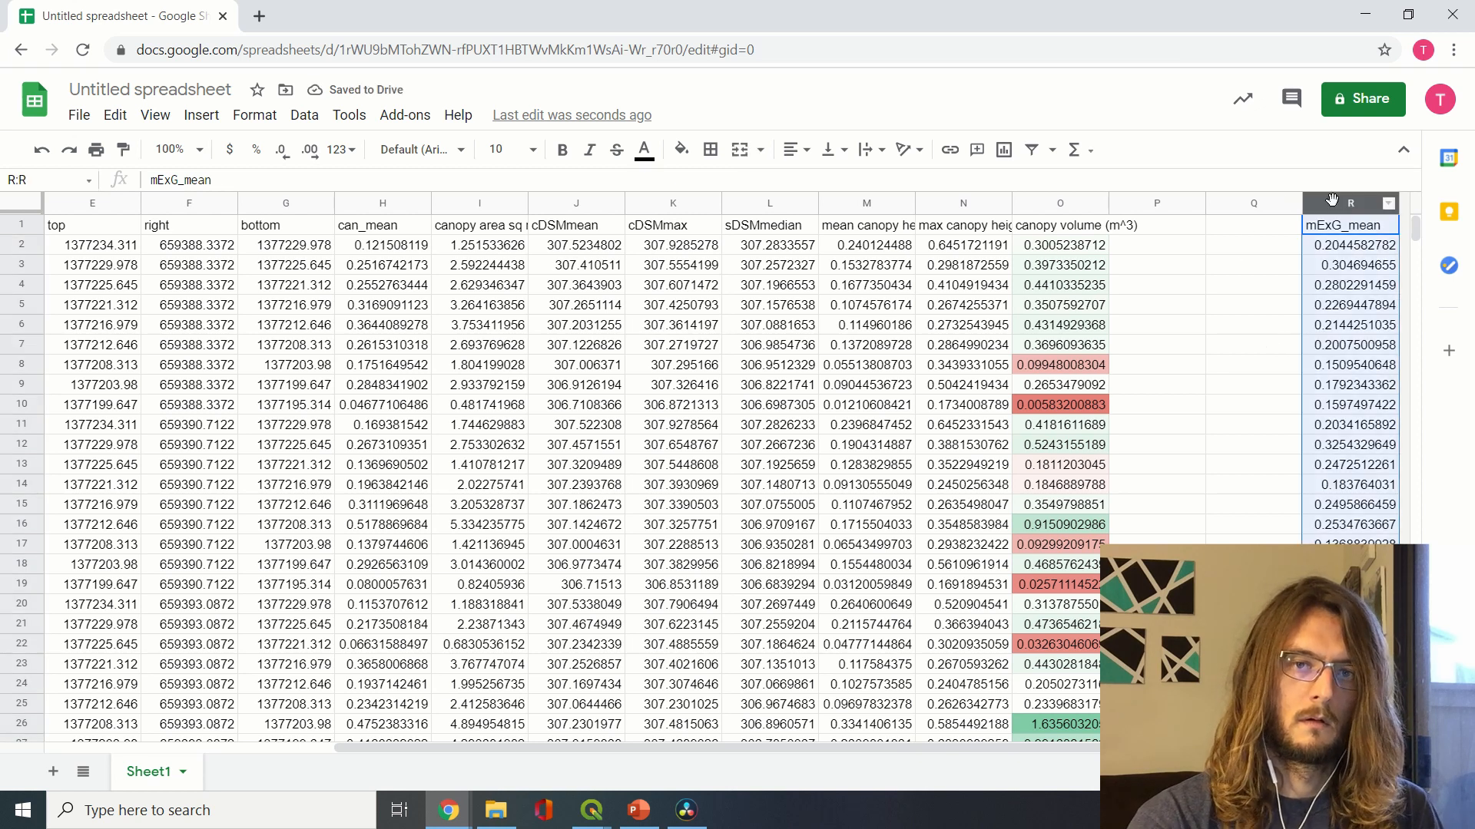
left_click(1165, 229)
key("ctrl+v")
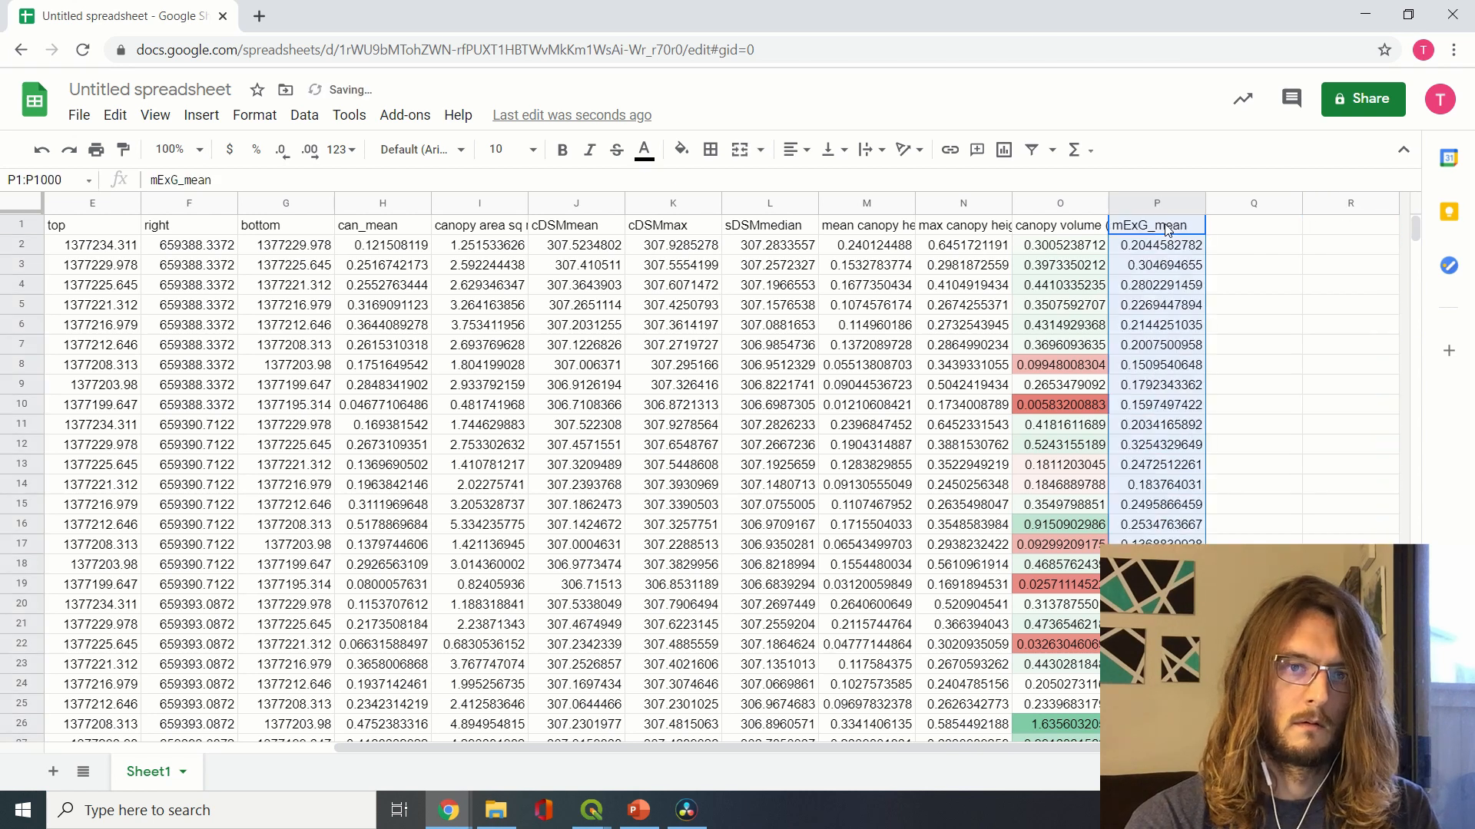
left_click(1238, 255)
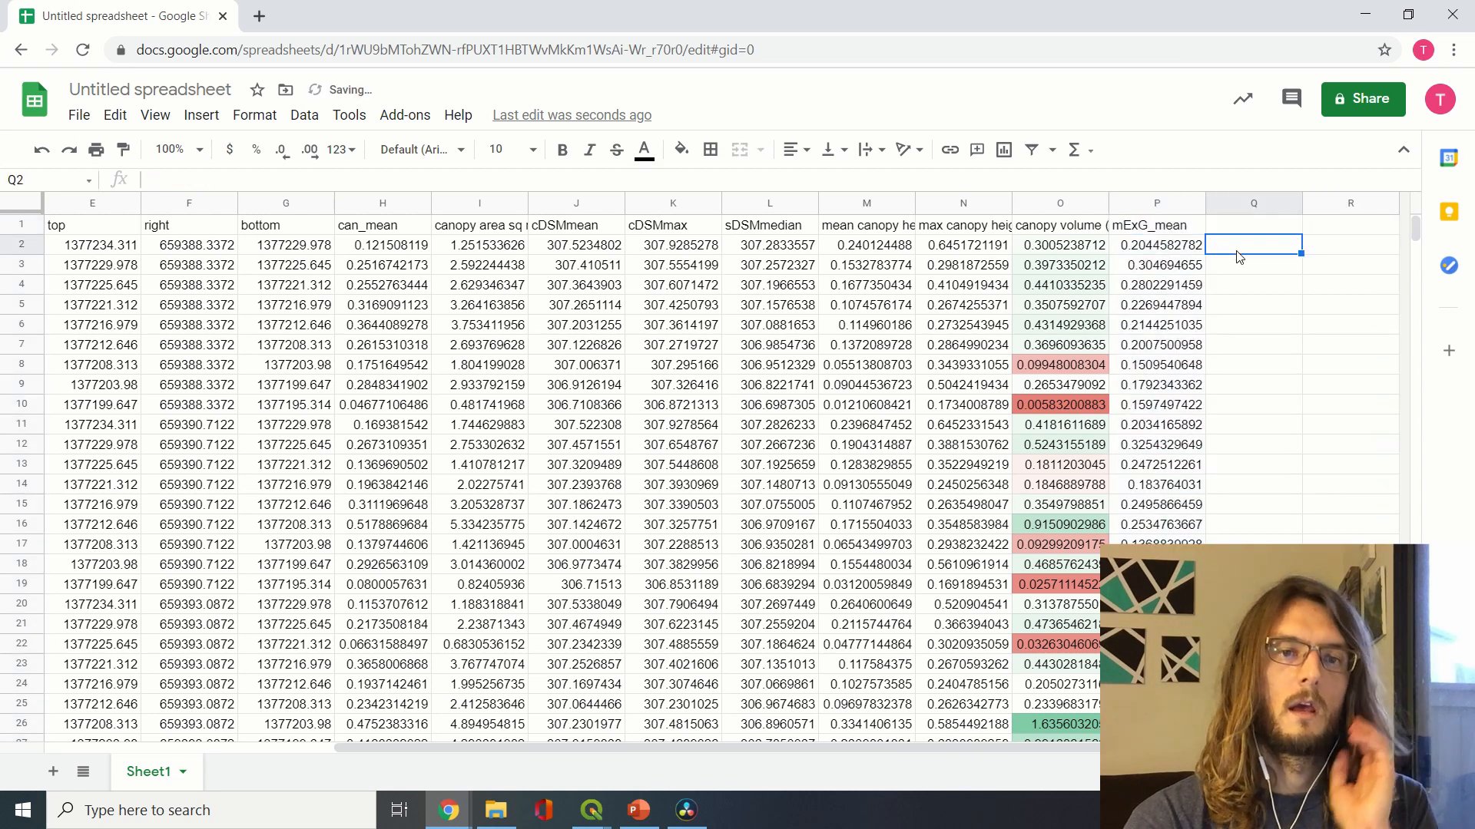
Insert a scatter chart of mExG_mean against canopy volume from the data in O2:P190 and enlarge it slightly
left_click(1065, 234)
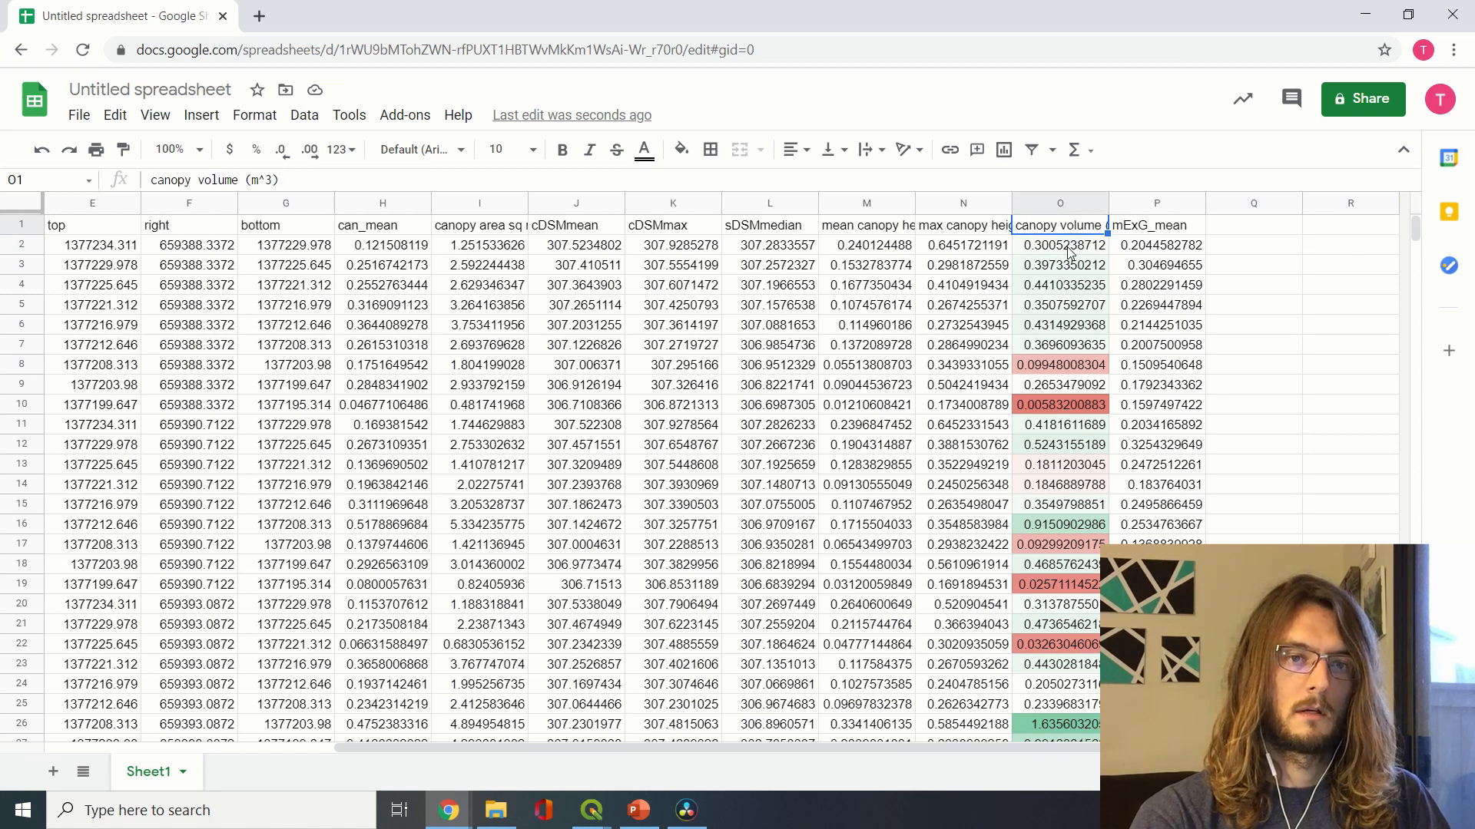
left_click_drag(1066, 245, 1165, 448)
left_click(1165, 448)
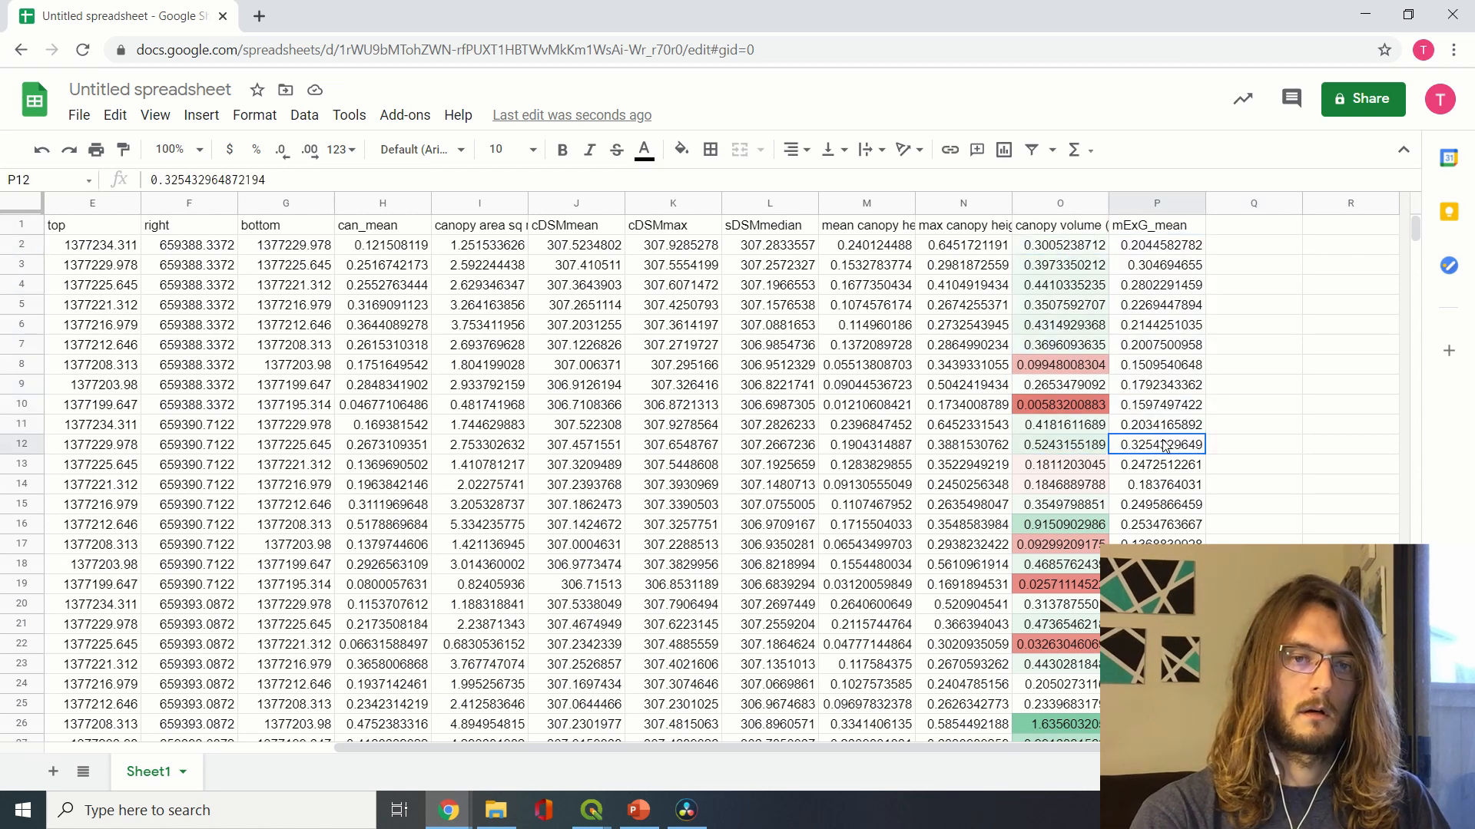
left_click(1073, 246)
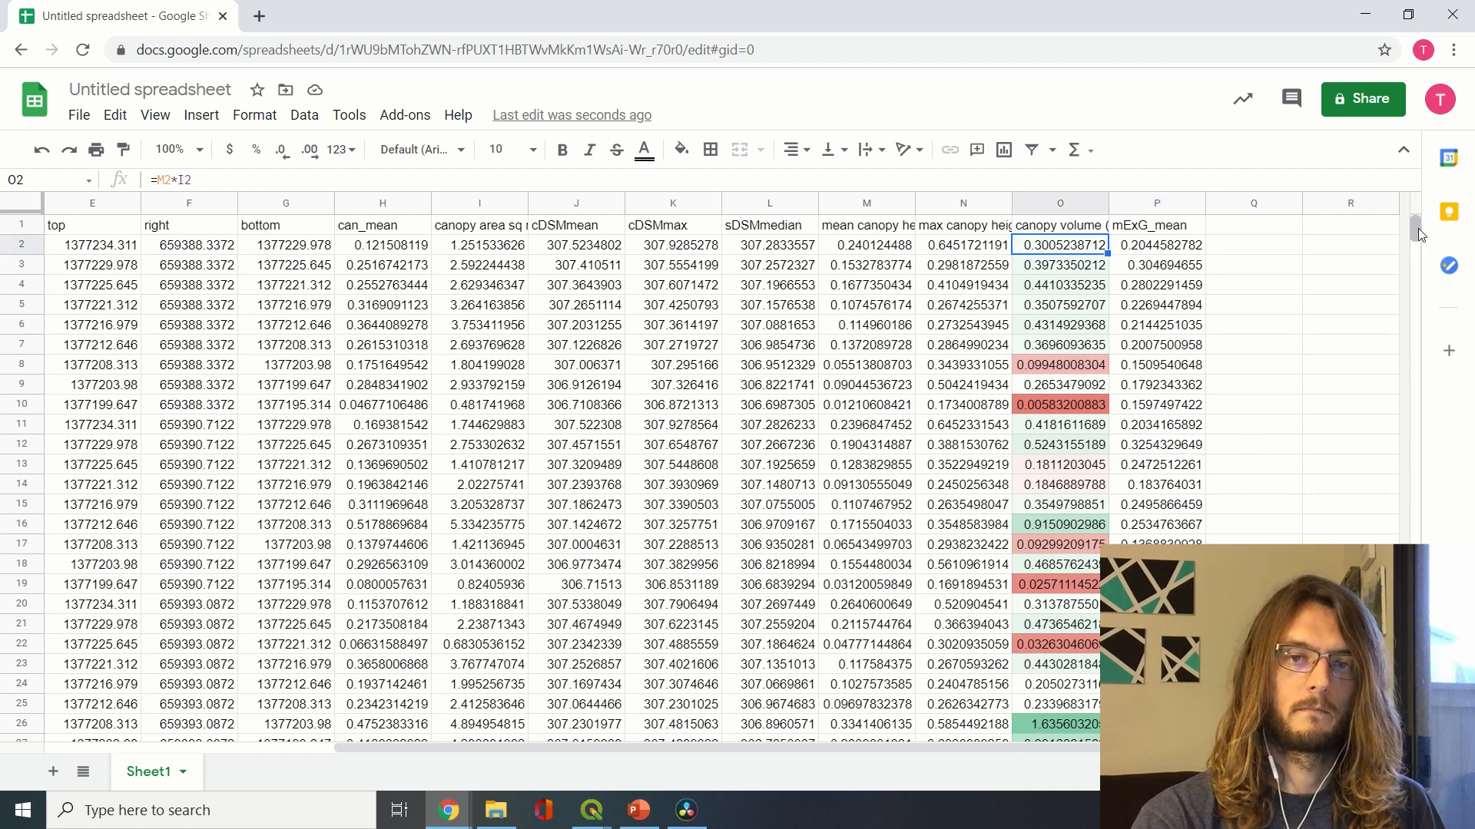
left_click_drag(1408, 238, 1404, 321)
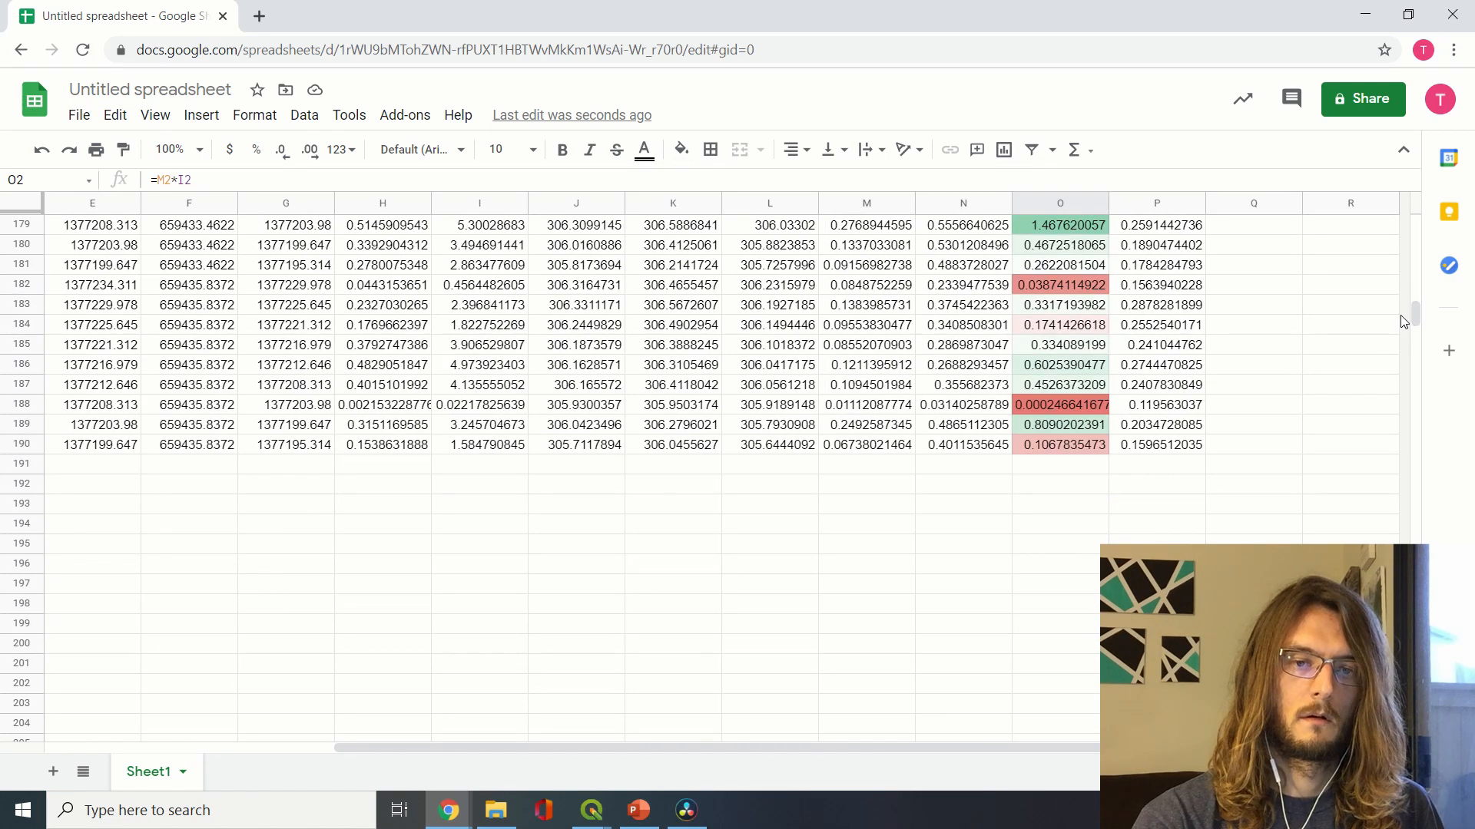
left_click(1181, 451, "shift")
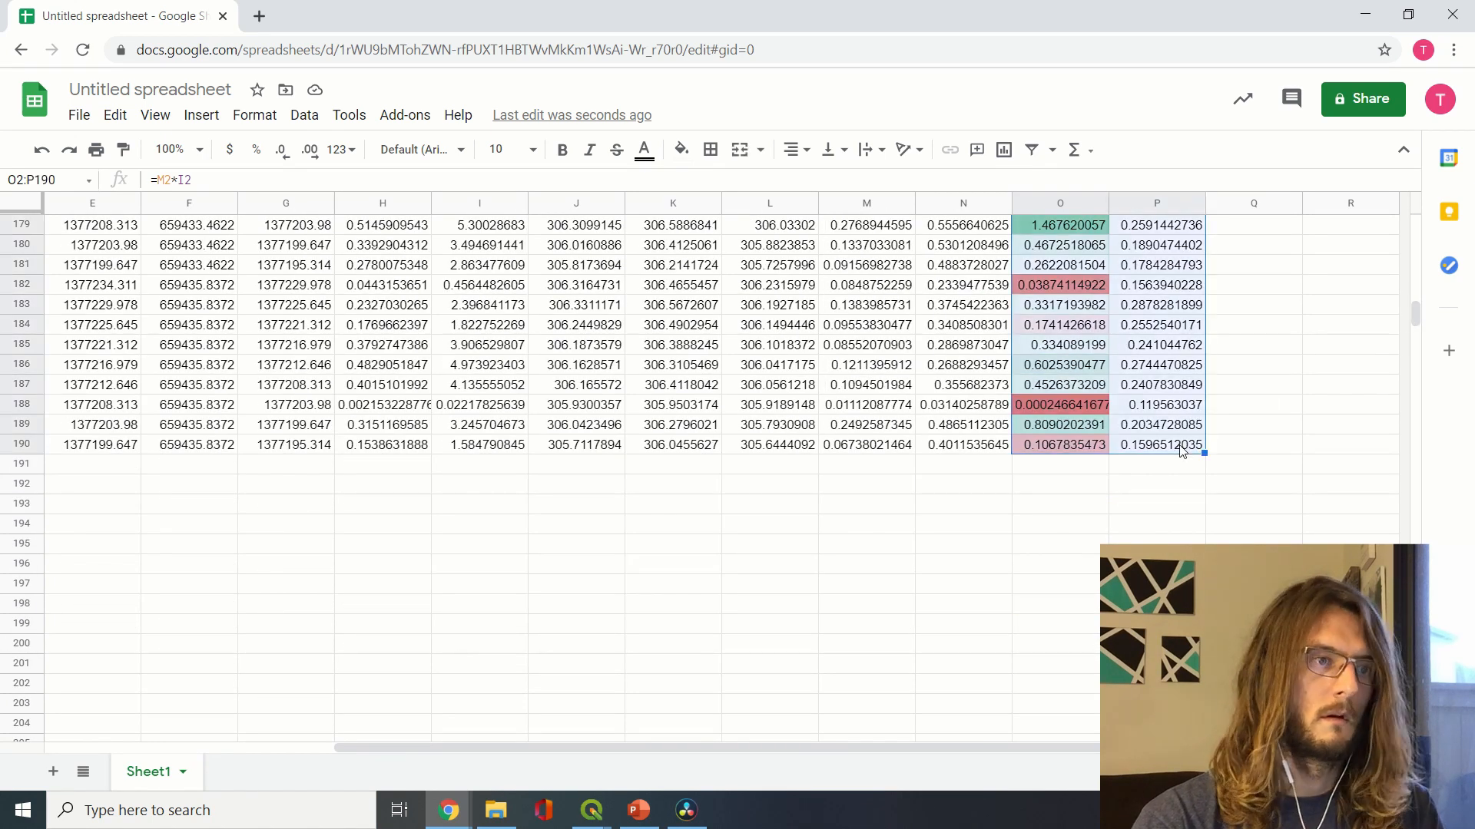
left_click(201, 115)
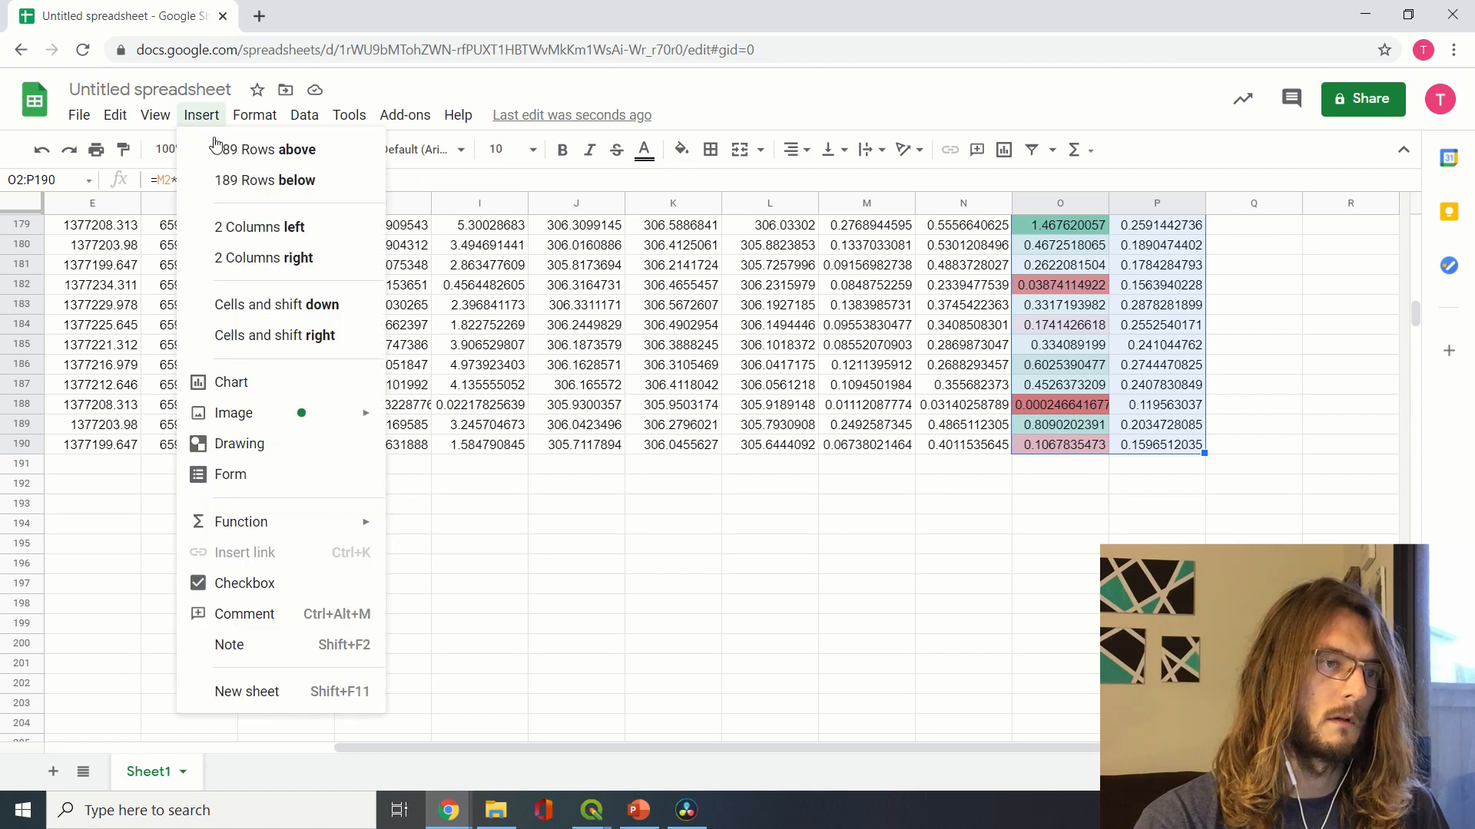
left_click(230, 383)
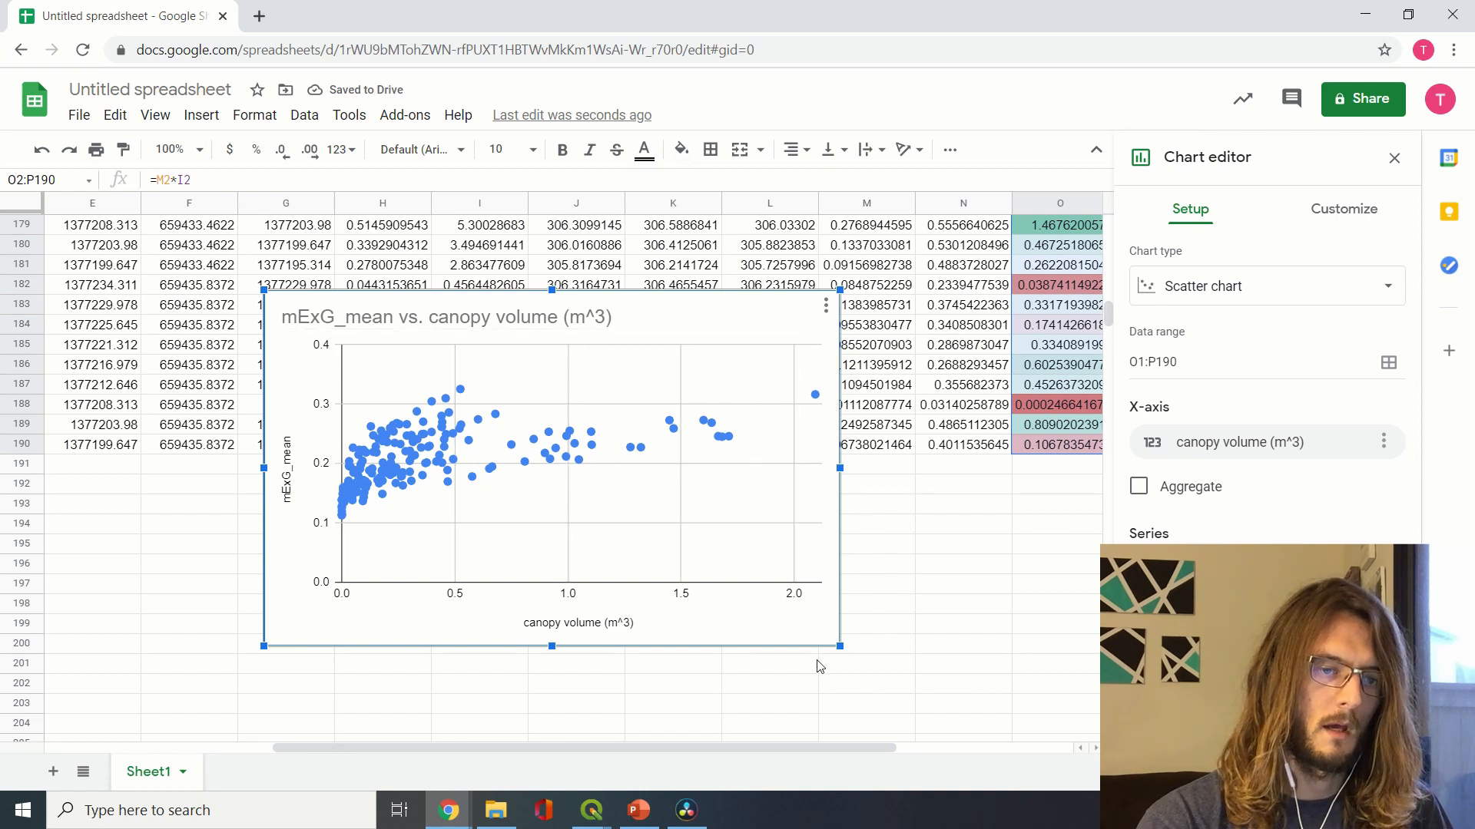
left_click_drag(840, 645, 916, 693)
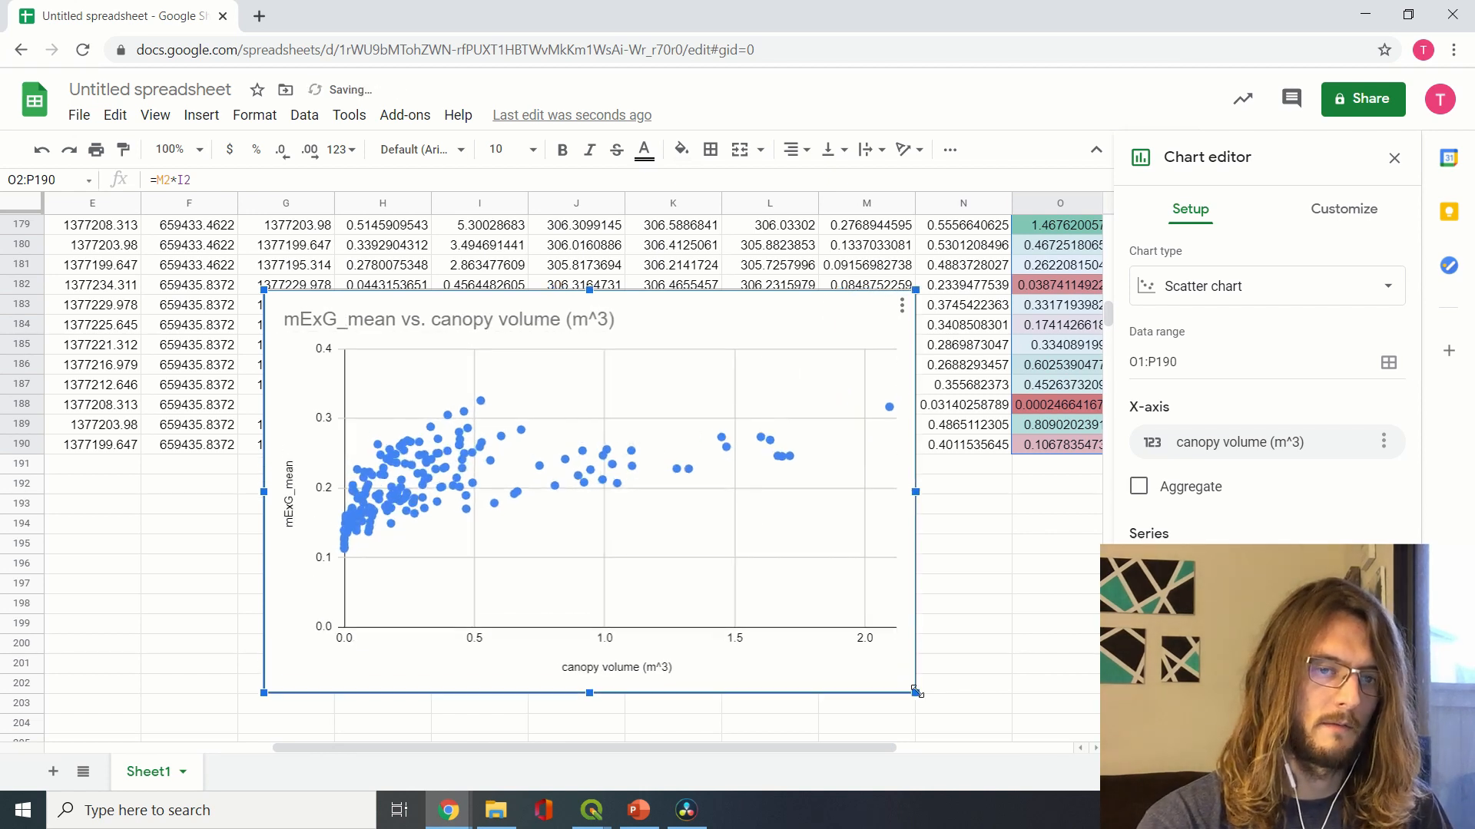